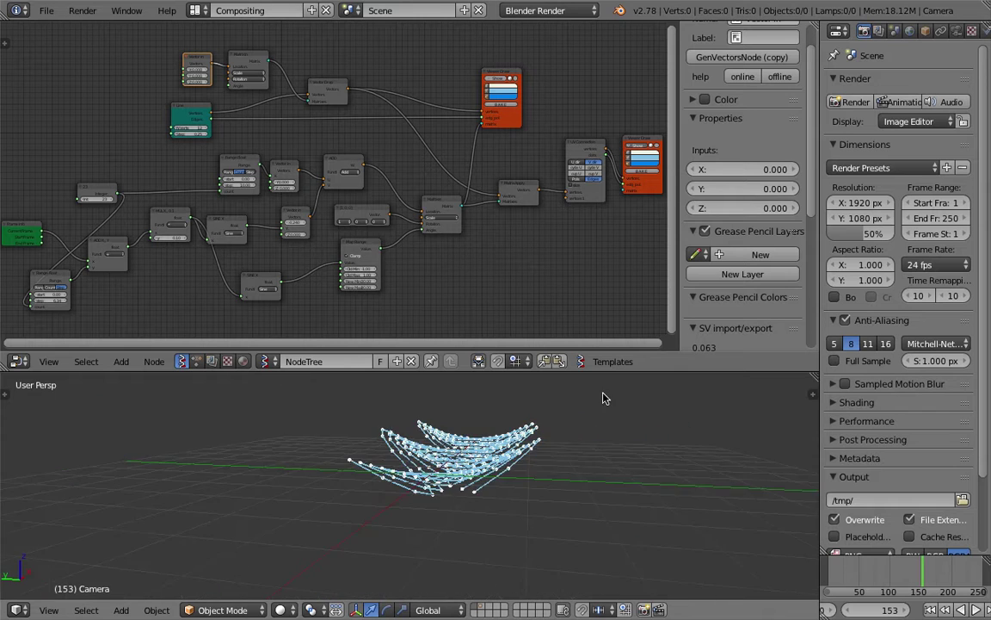
Hide the node editor's properties sidebar and frame the node tree and the drawn curves in their views.
left_click_drag(615, 372, 605, 306)
scroll(482, 205, "down", 2)
middle_click_drag(474, 205, 495, 198)
scroll(496, 199, "up", 1)
left_click_drag(662, 306, 664, 355)
key("n")
middle_click_drag(607, 395, 596, 413)
scroll(600, 417, "up", 2)
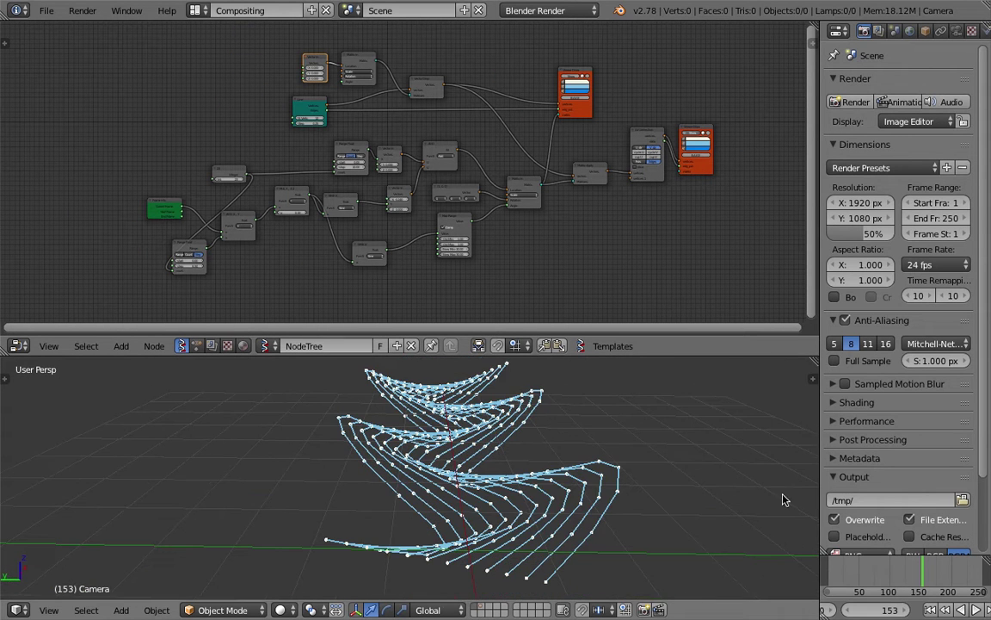
Play the animation from the first frame and examine the waving curves in a resized 3D view.
left_click(929, 610)
left_click(975, 610)
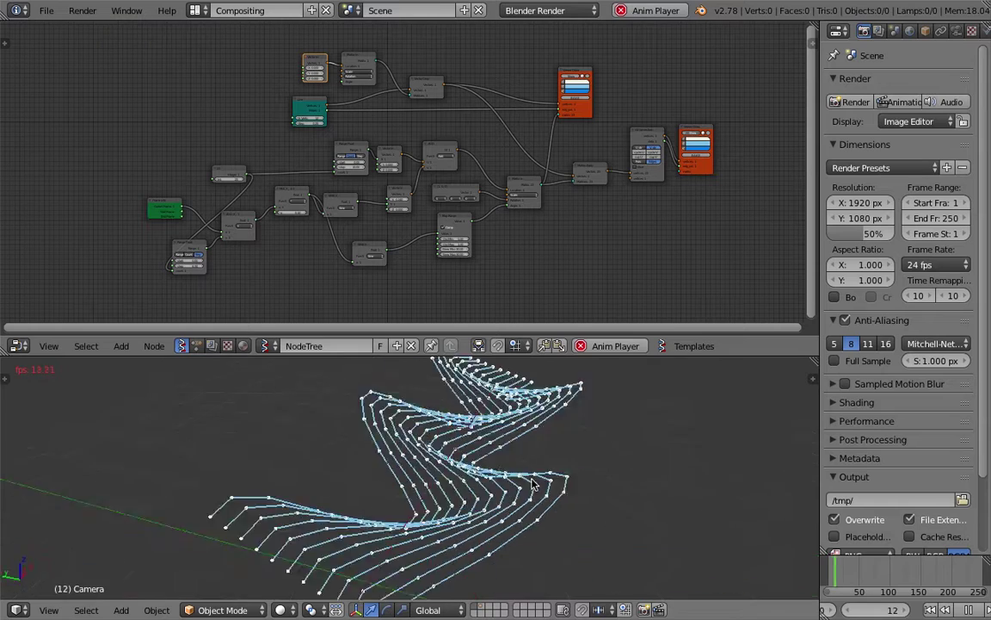
middle_click_drag(719, 449, 524, 457)
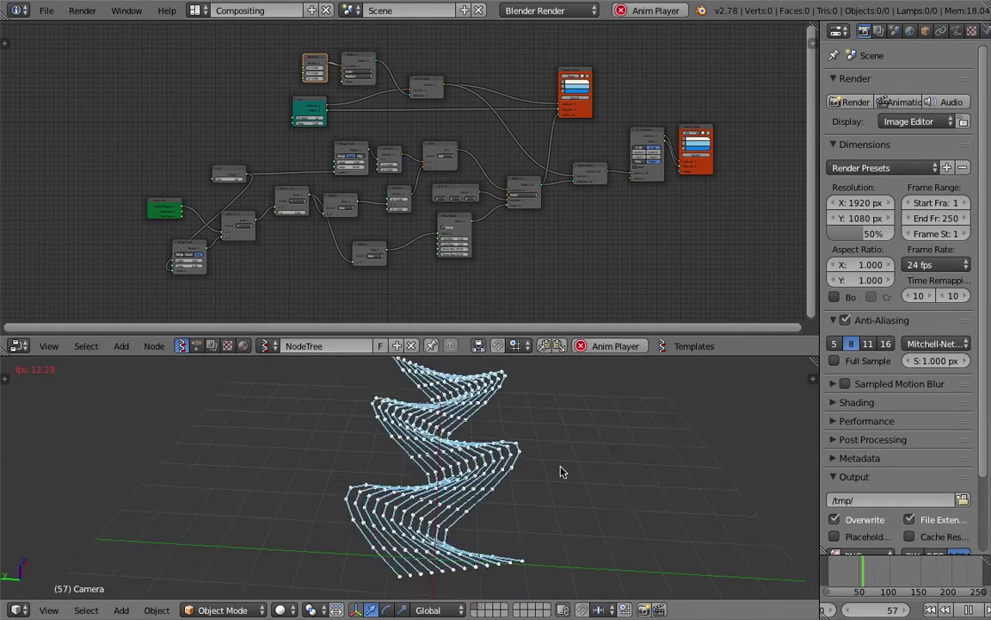
left_click_drag(520, 355, 515, 213)
scroll(547, 364, "up", 3)
middle_click_drag(545, 363, 493, 388)
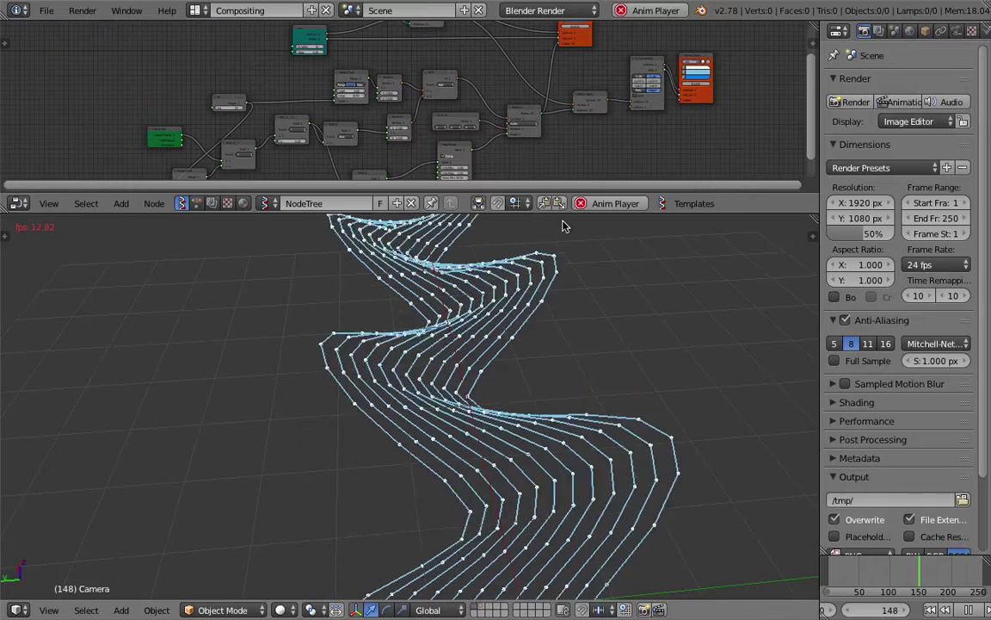
left_click_drag(562, 214, 561, 311)
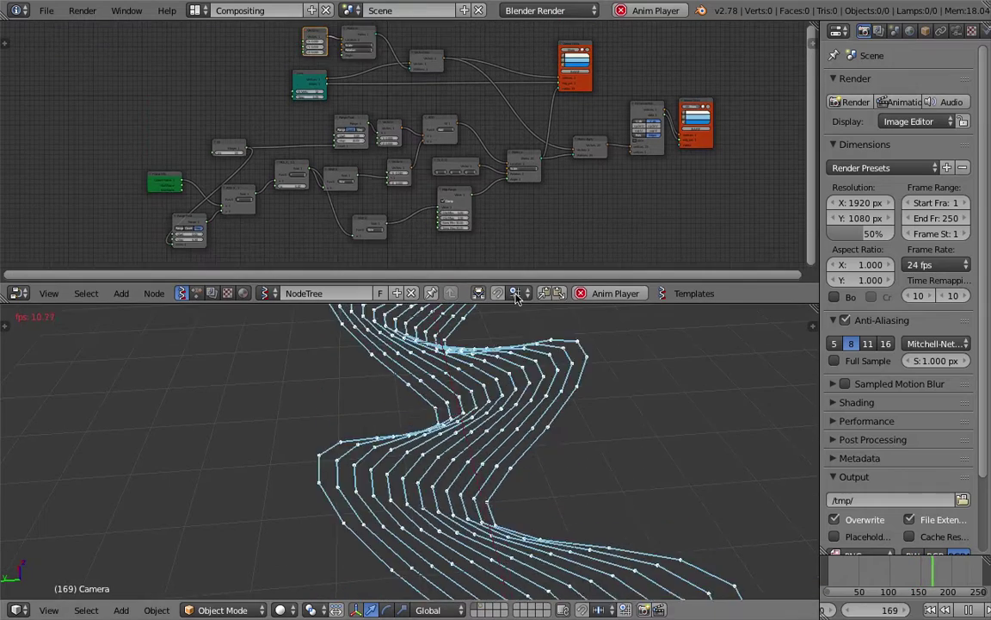
middle_click_drag(473, 228, 432, 256)
scroll(432, 256, "up", 2)
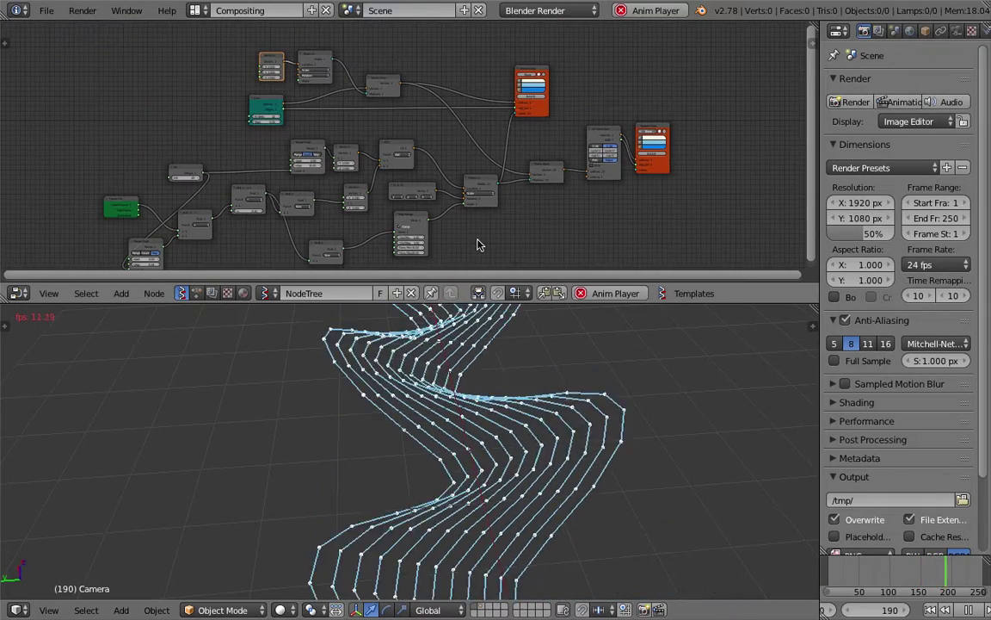
Maximize the node editor and move the Line, Vector Drop and their connected Vector in and Matrix in nodes closer to Viewer Draw.
key("ctrl+Up")
scroll(549, 309, "up", 2)
middle_click_drag(552, 281, 565, 259)
scroll(556, 272, "up", 1)
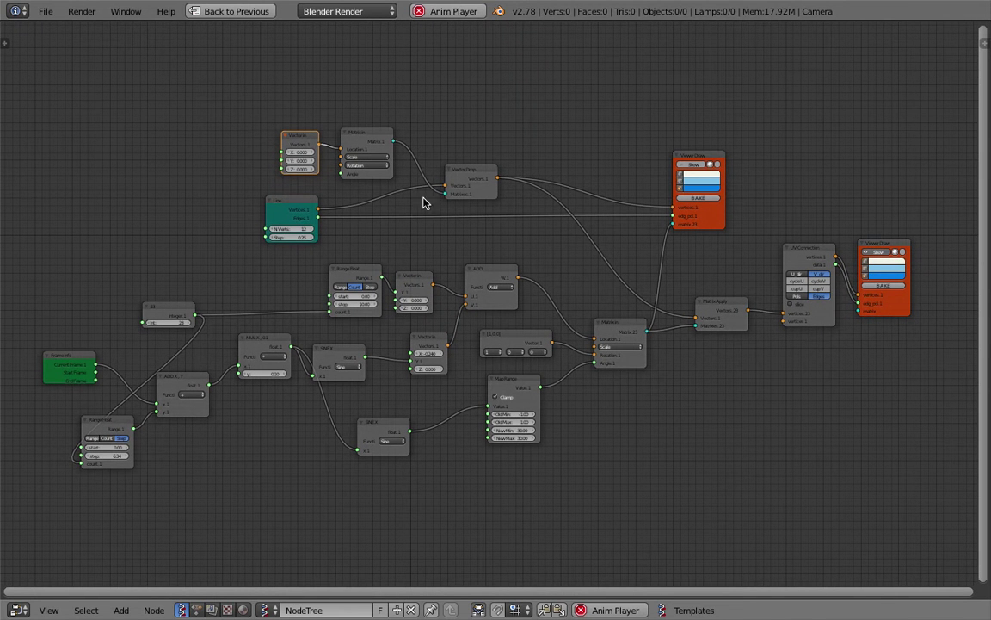
scroll(459, 169, "up", 2)
left_click(471, 138)
left_click(236, 175)
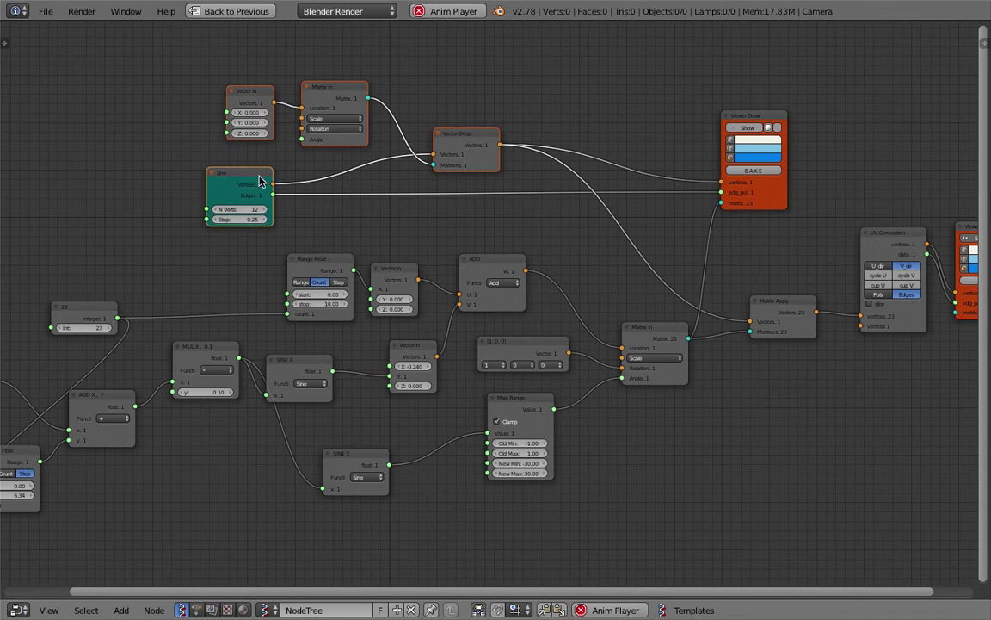
key("g")
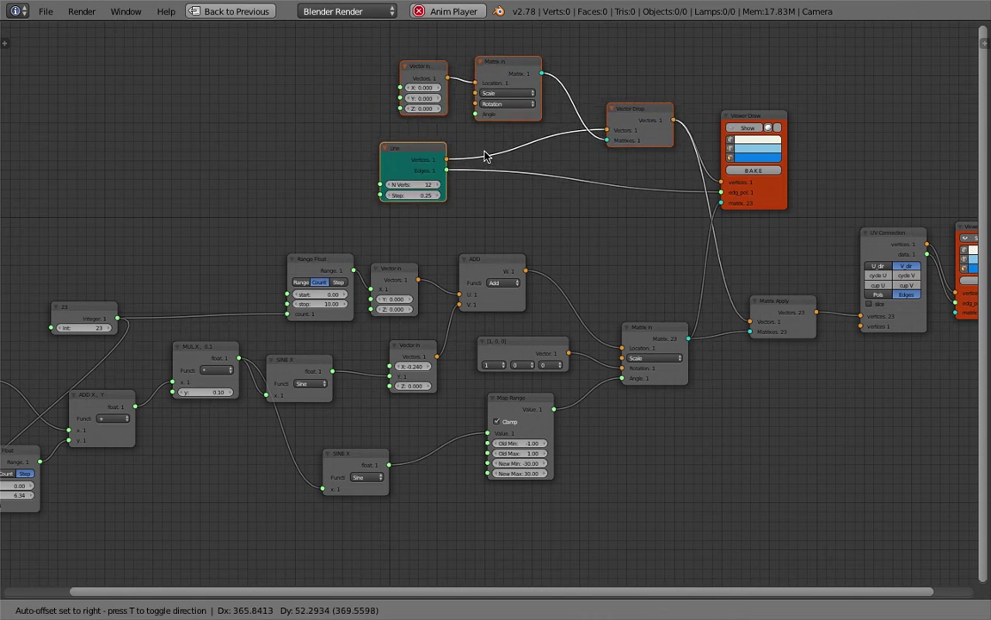
left_click(454, 158)
middle_click_drag(734, 269, 626, 255)
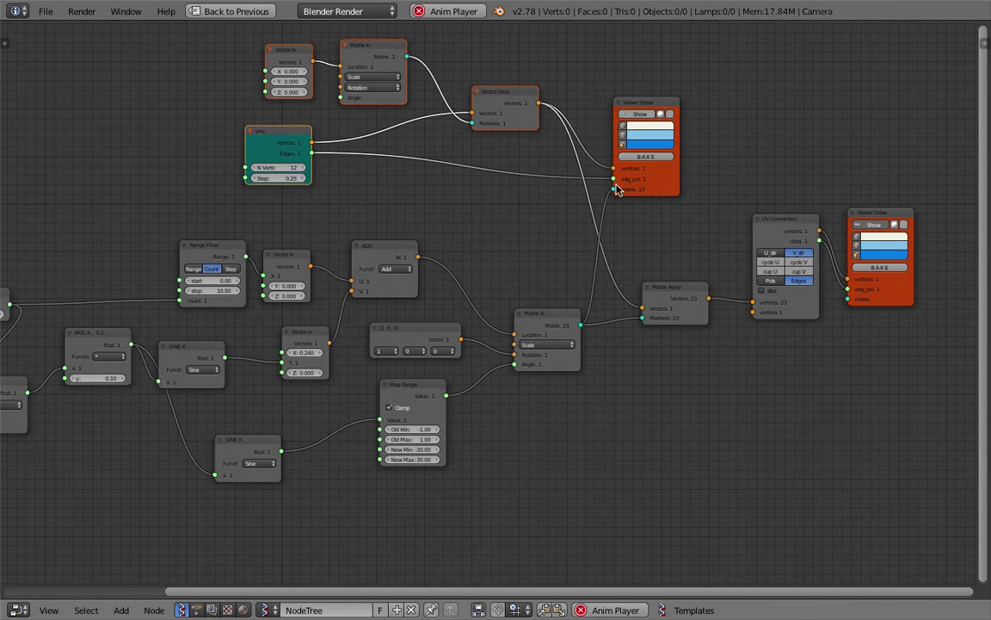
Examine the connections between the Line, Vector Drop and Viewer Draw nodes, and restore the split layout.
scroll(616, 189, "up", 4)
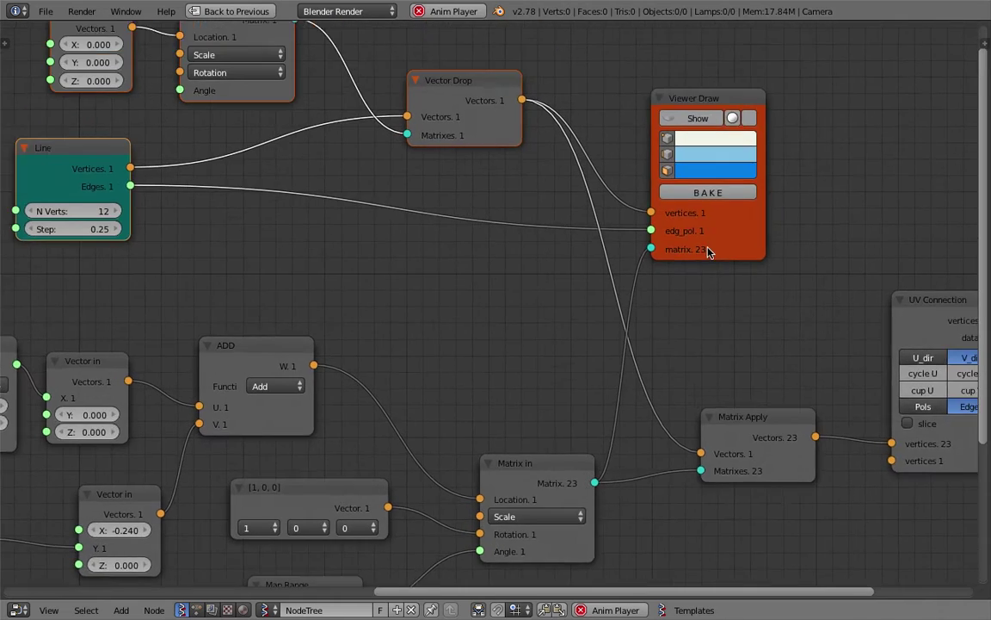
scroll(707, 249, "up", 1)
scroll(721, 250, "down", 3)
middle_click_drag(540, 239, 624, 272)
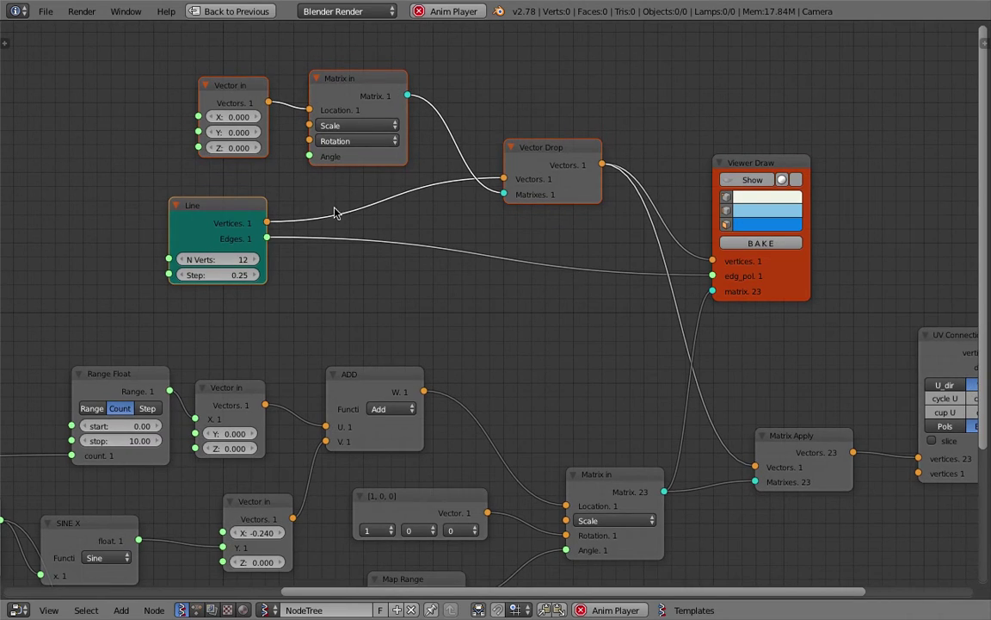
left_click(231, 11)
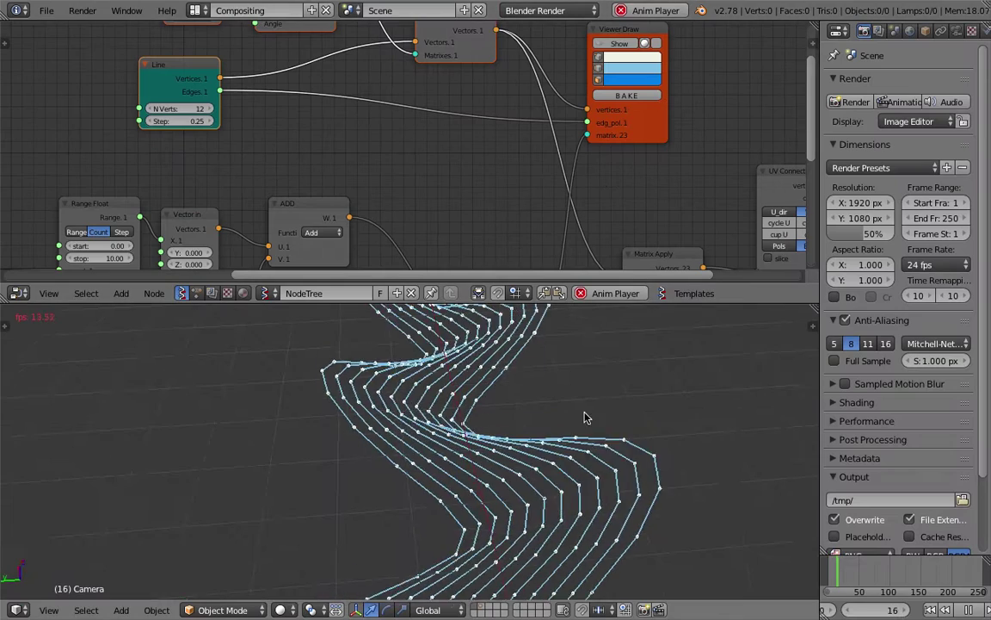
Switch the UV Connection node's direction to U_dir and view the resulting lines in the 3D view.
middle_click_drag(786, 261, 513, 195)
middle_click_drag(527, 403, 686, 332)
middle_click_drag(544, 405, 506, 451)
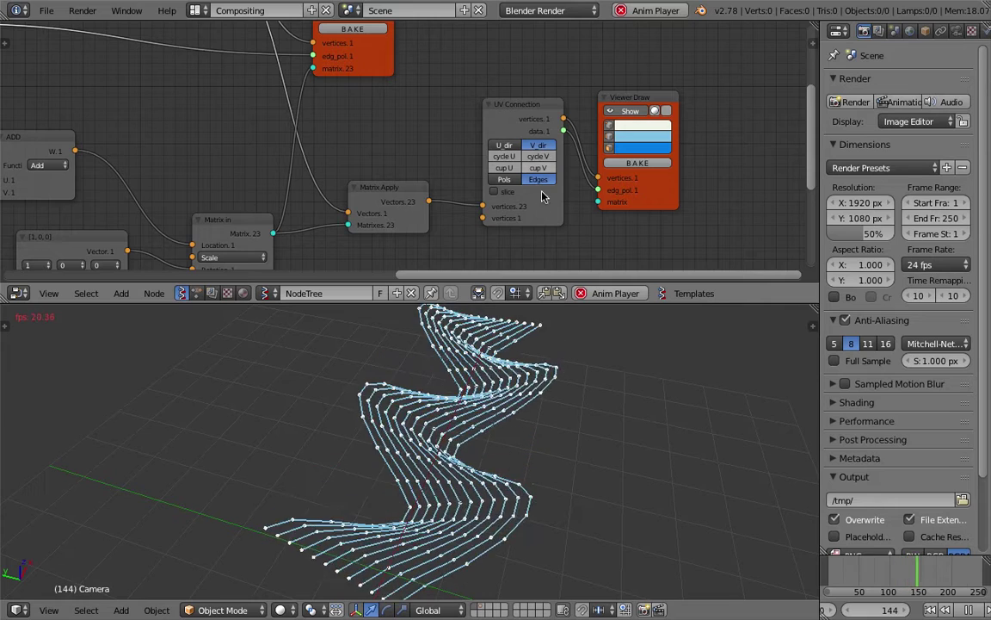
left_click(509, 145)
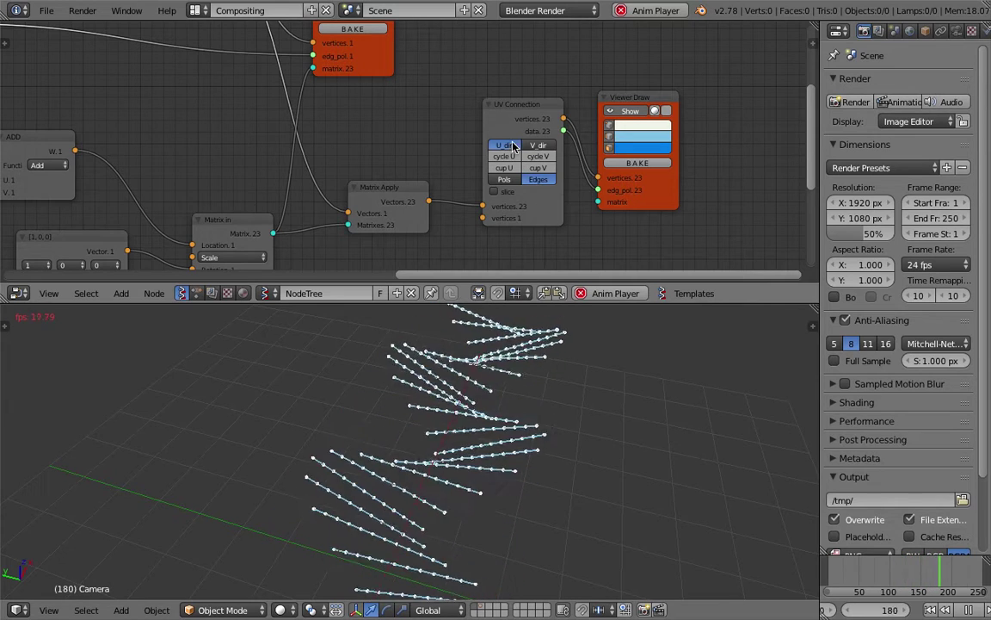
middle_click_drag(548, 358, 449, 413)
middle_click_drag(438, 465, 508, 432)
Set the Line node's N Verts to 3.
middle_click_drag(283, 151, 634, 208)
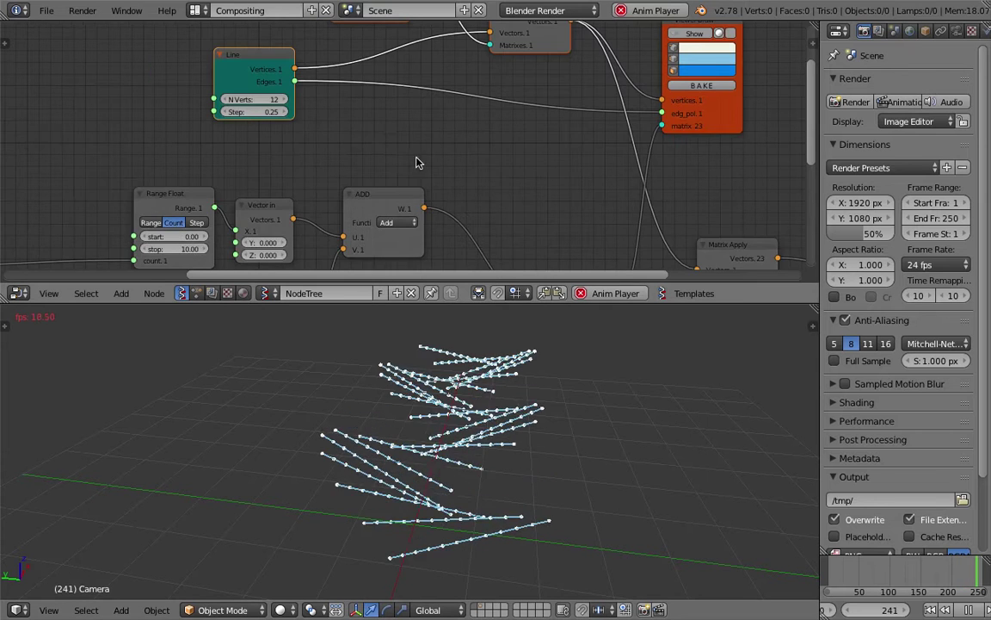
middle_click_drag(339, 119, 338, 145)
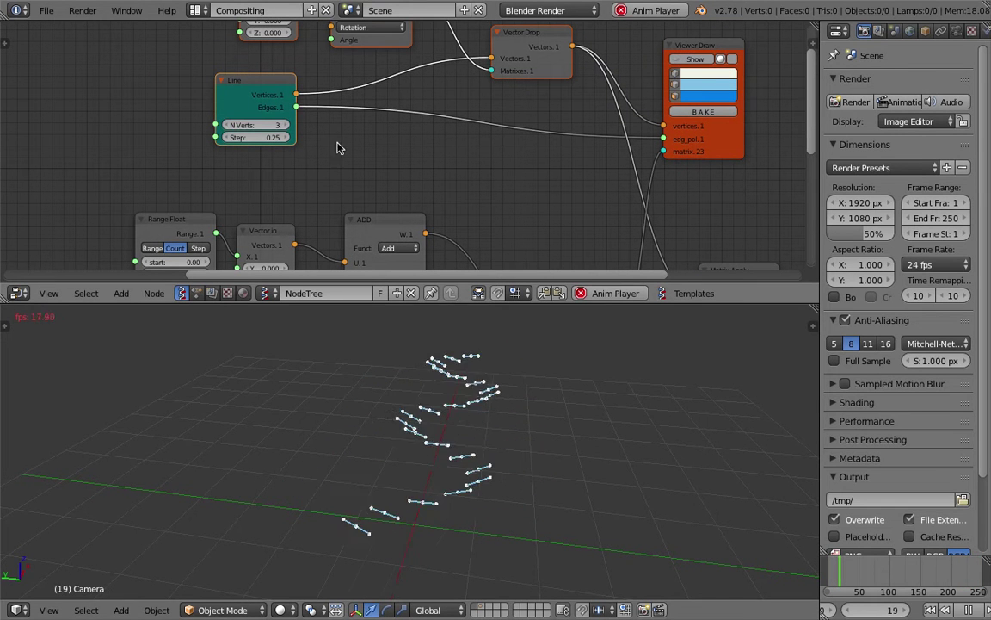
middle_click_drag(554, 443, 495, 536)
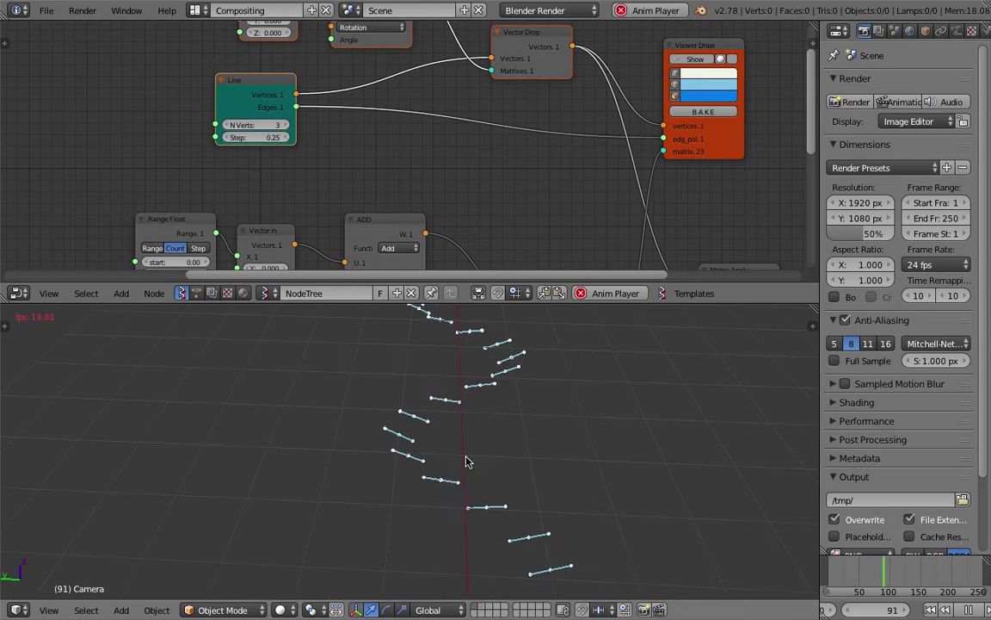
Examine the animated line segments from several angles alongside the nodes that drive their location and rotation.
middle_click_drag(431, 446, 467, 430)
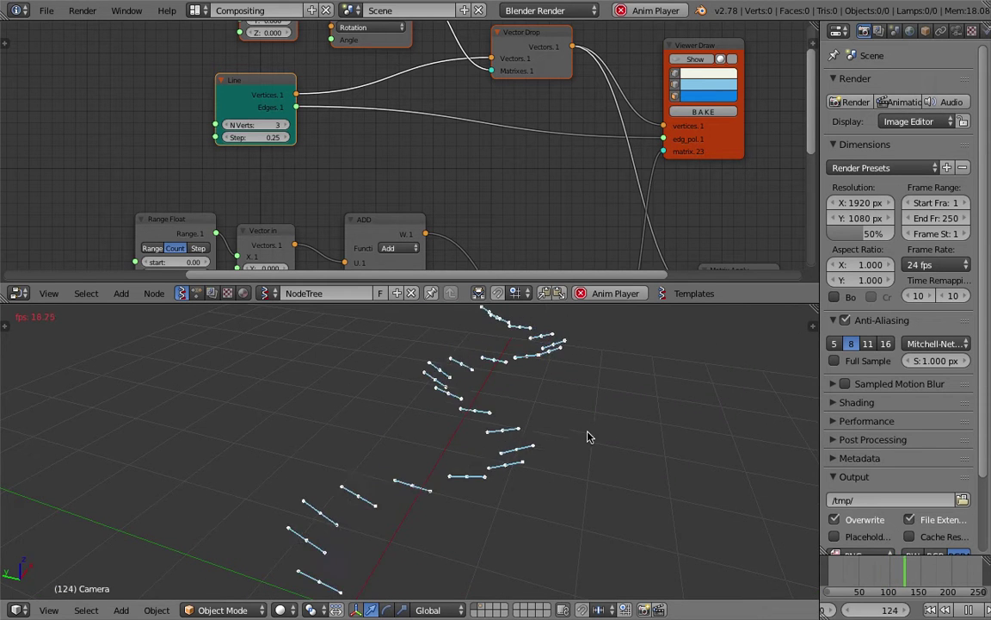
middle_click_drag(575, 415, 533, 413)
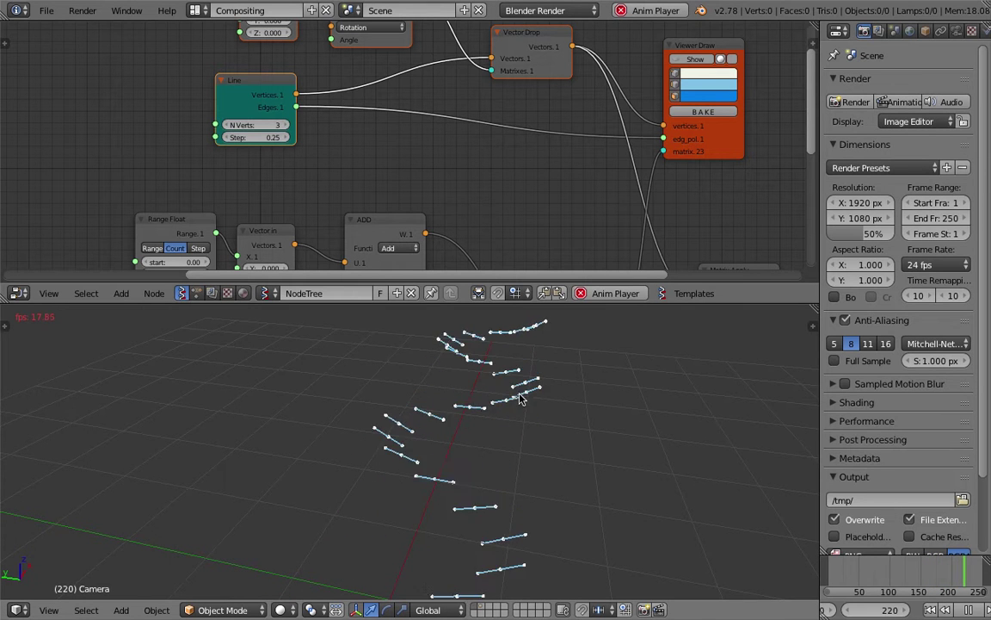
middle_click_drag(509, 406, 467, 403)
middle_click_drag(314, 263, 353, 107)
middle_click_drag(399, 177, 399, 142)
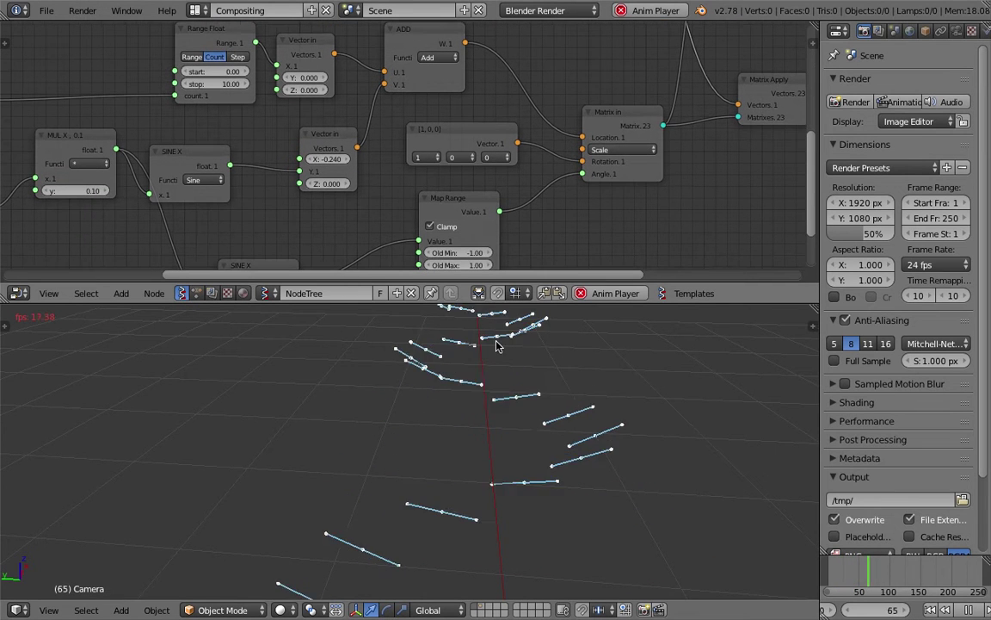
middle_click_drag(458, 427, 485, 484)
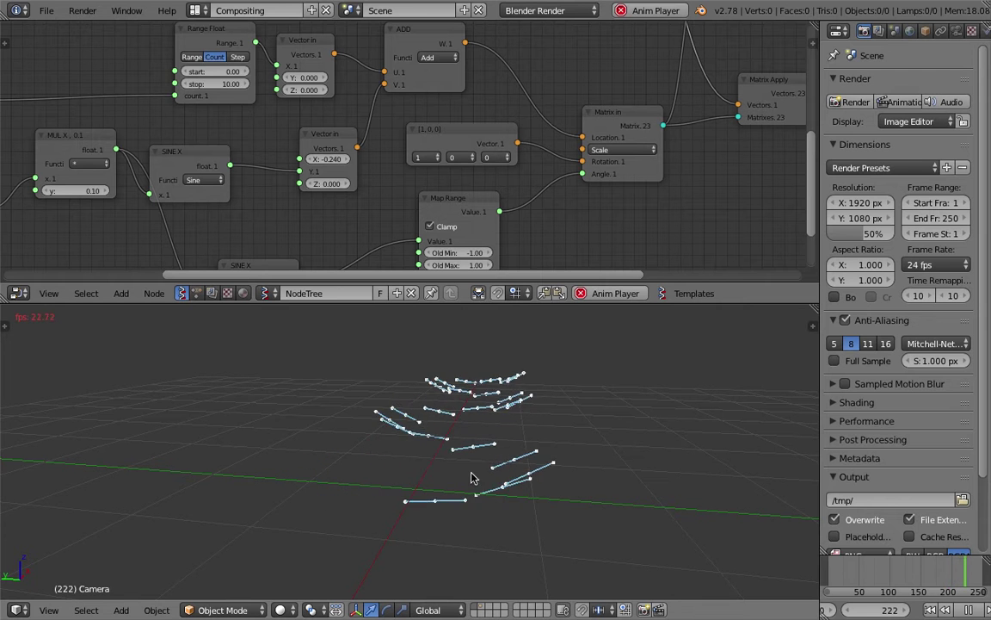
middle_click_drag(594, 450, 177, 477, "shift")
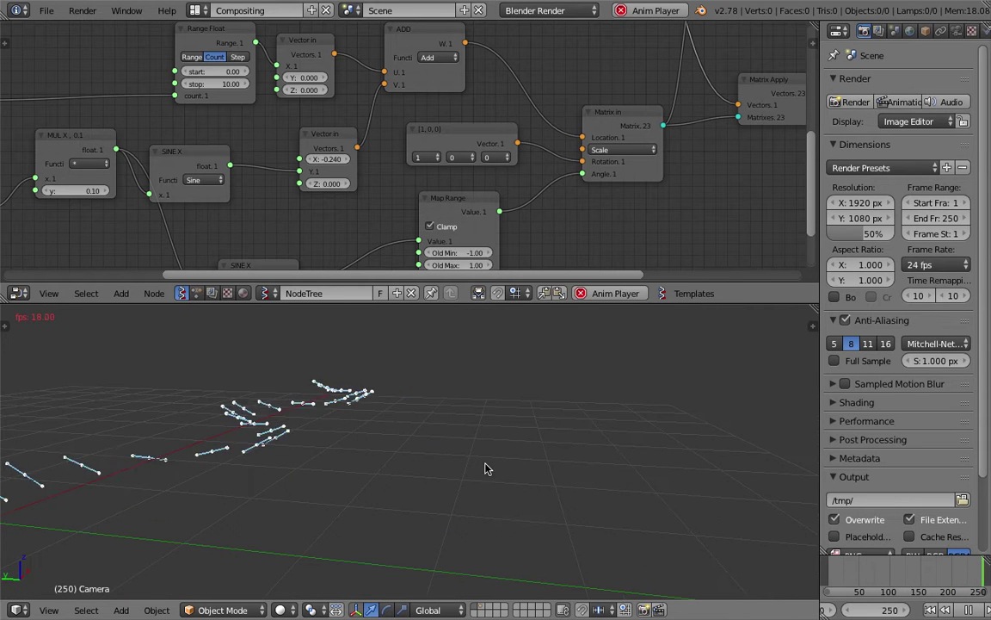
mouse_move(575, 414)
left_mouse_down()
mouse_move(464, 438)
mouse_move(441, 412)
mouse_move(570, 451)
mouse_move(611, 412)
mouse_move(465, 440)
mouse_move(609, 417)
mouse_move(489, 437)
mouse_move(550, 415)
left_mouse_up()
left_click_drag(245, 499, 438, 435)
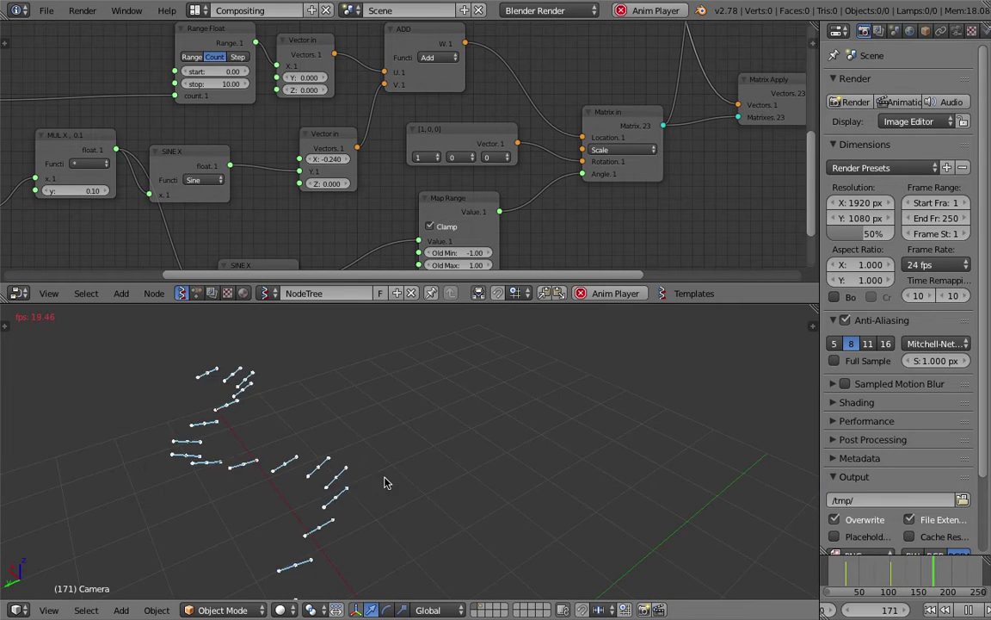
middle_click_drag(447, 445, 270, 469)
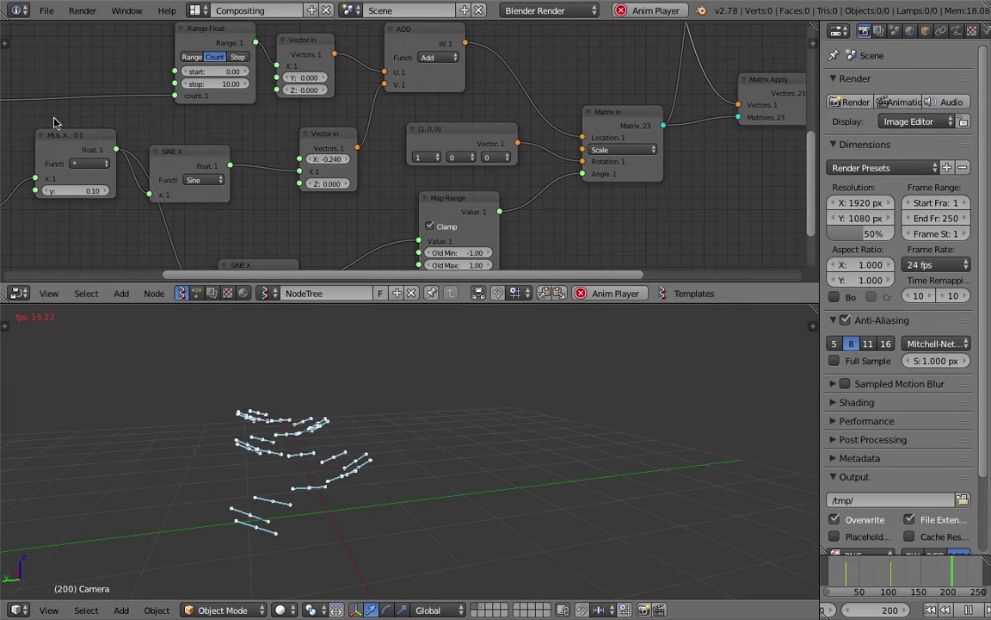
middle_click_drag(398, 405, 323, 400)
Start a new file and move the default camera and lamp to layer 2.
left_click(40, 15)
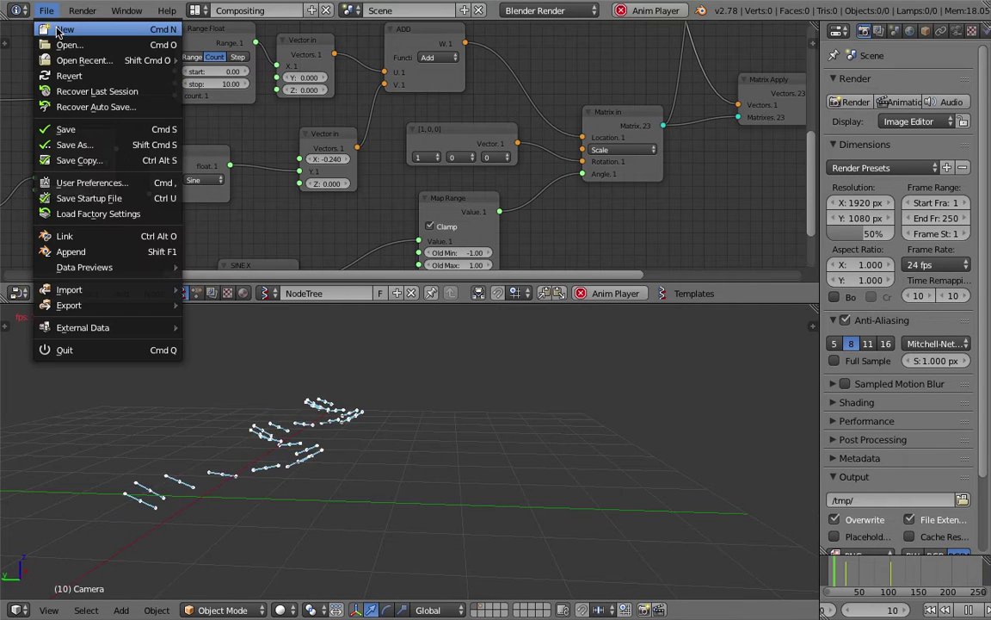
left_click(51, 28)
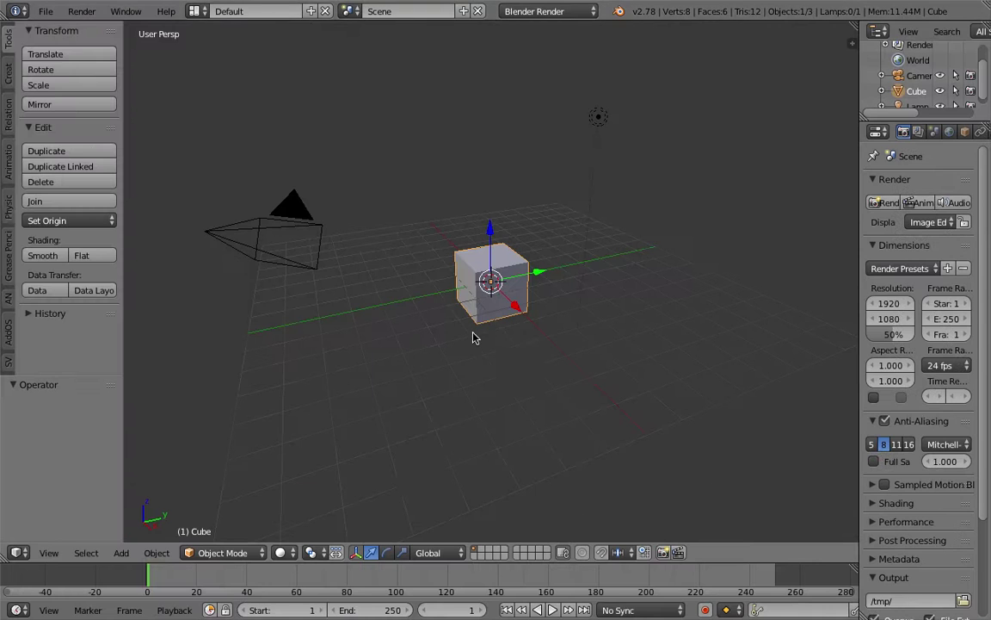
middle_click_drag(473, 336, 680, 332)
scroll(596, 327, "down", 3)
right_click(508, 177)
right_click(635, 206, "shift")
key("m")
key("2")
Delete the default cube from the scene.
right_click(496, 277)
scroll(496, 277, "up", 2)
key("x")
left_click(490, 265)
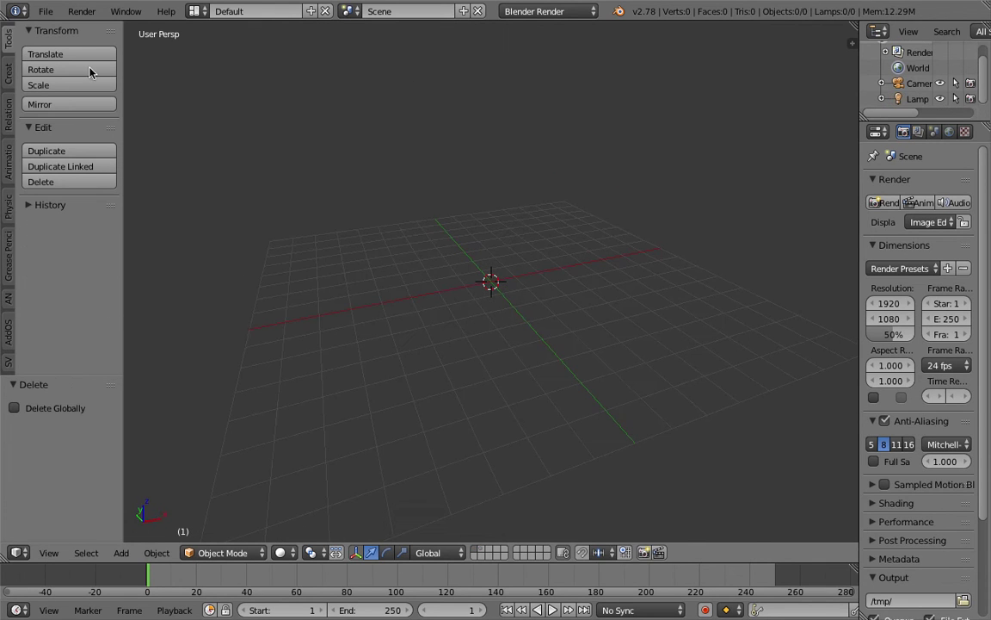
Save the file to the Desktop as multiple_animation_offset_001.blend.
left_click(46, 12)
left_click(94, 143)
left_click(237, 69)
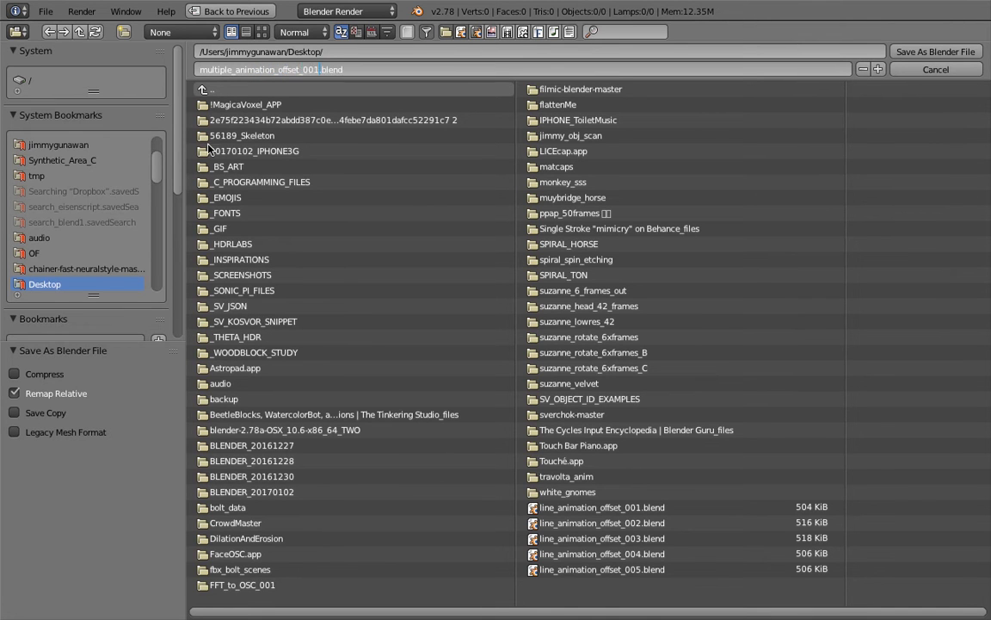
key("Return")
left_click(918, 52)
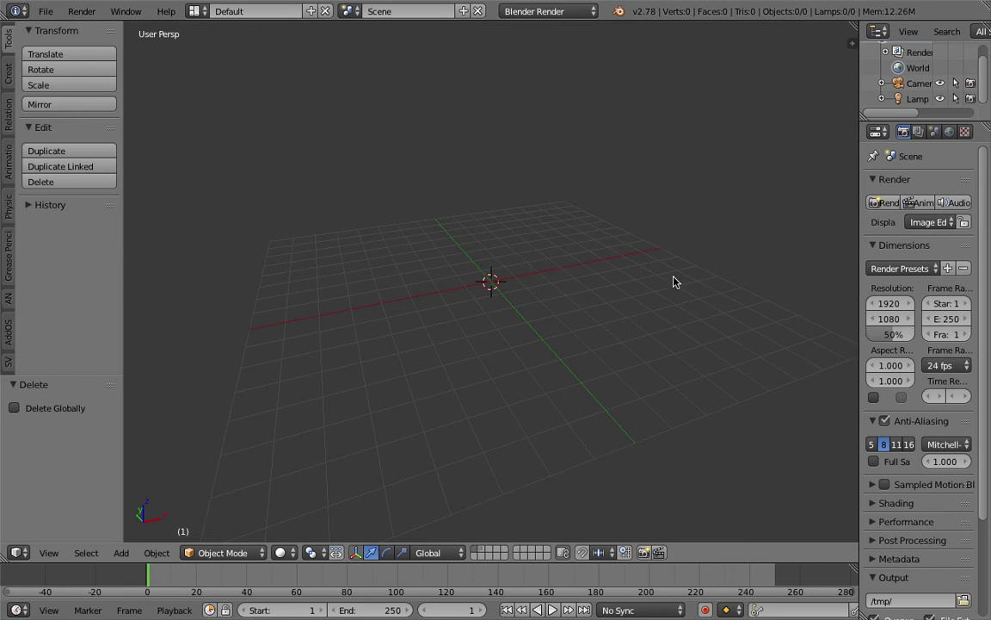
Switch to the Compositing screen layout and create a new Sverchok node tree.
middle_click_drag(551, 270, 575, 265)
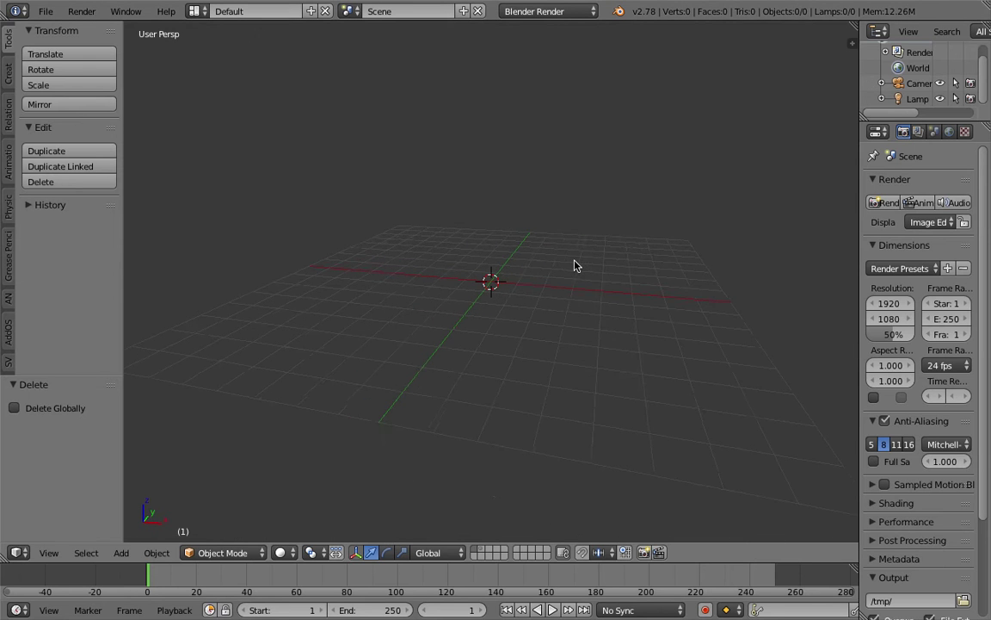
left_click(196, 12)
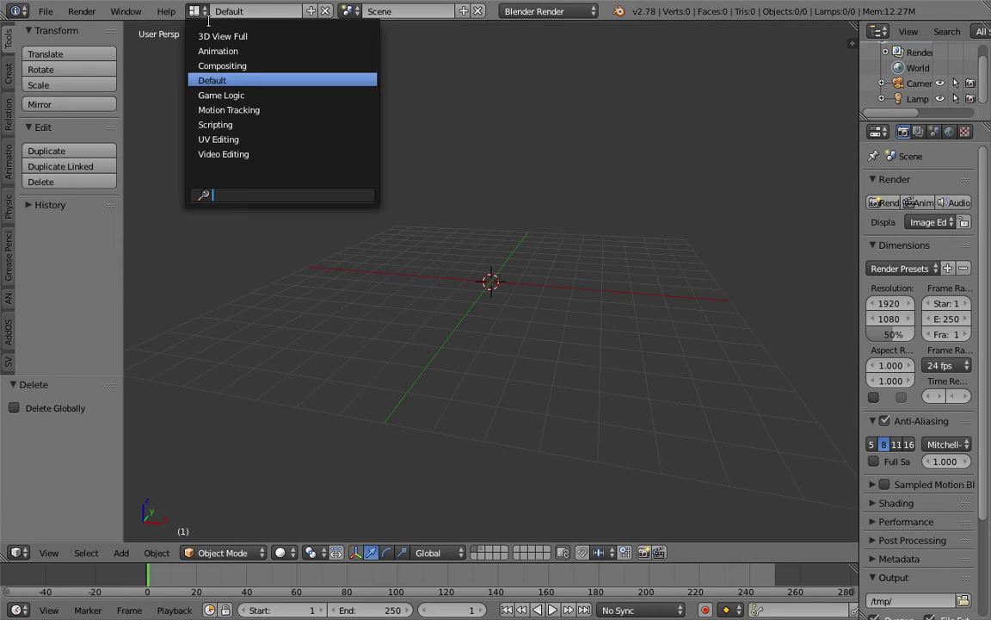
left_click(234, 68)
left_click(182, 362)
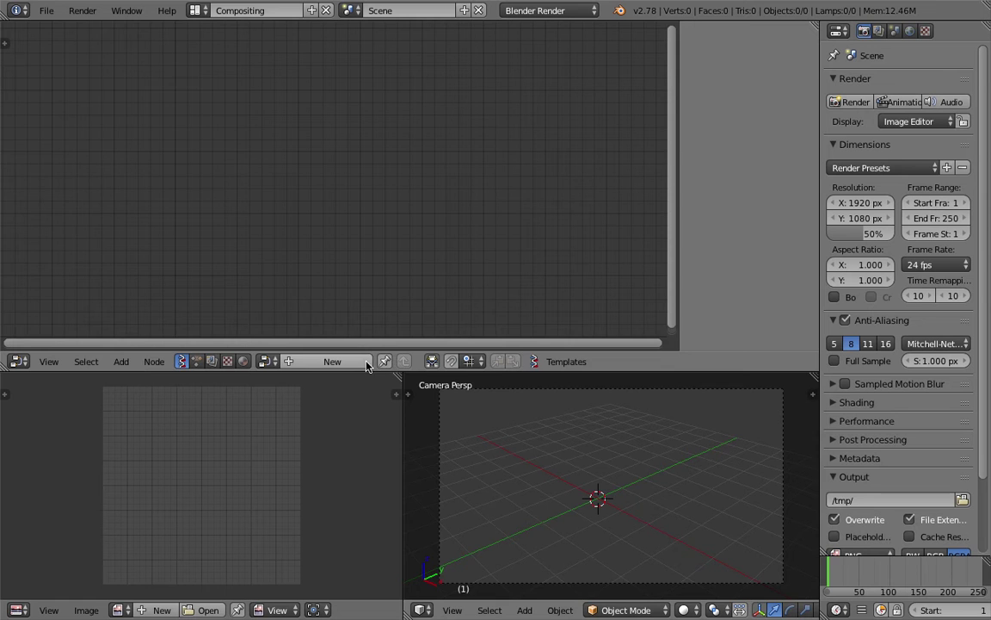
left_click(353, 363)
Orbit out of the camera view and widen the 3D view by narrowing the adjacent image editor.
middle_click_drag(580, 437, 677, 448)
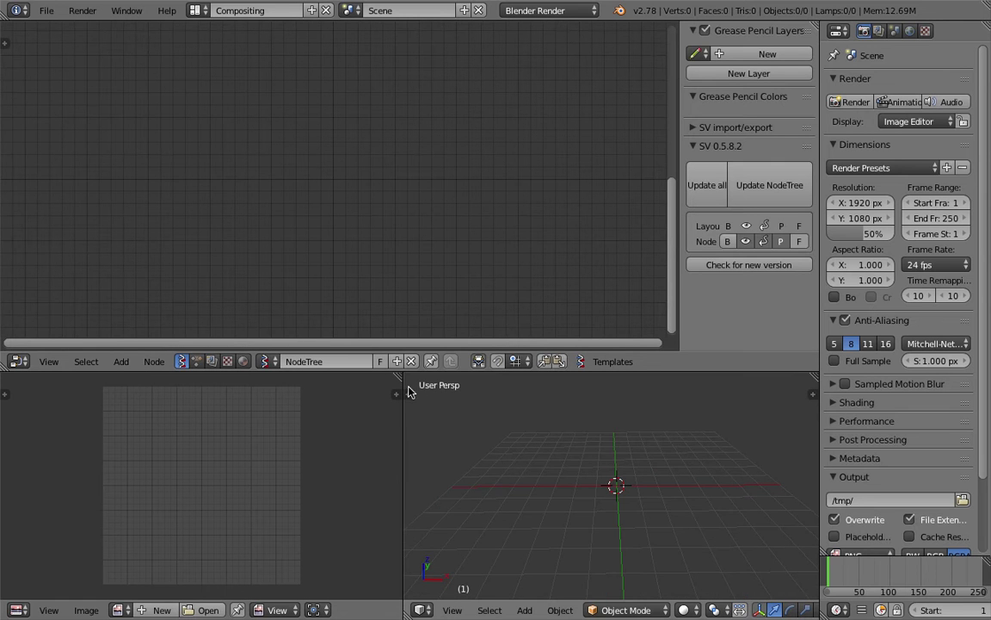
left_click_drag(401, 400, 261, 401)
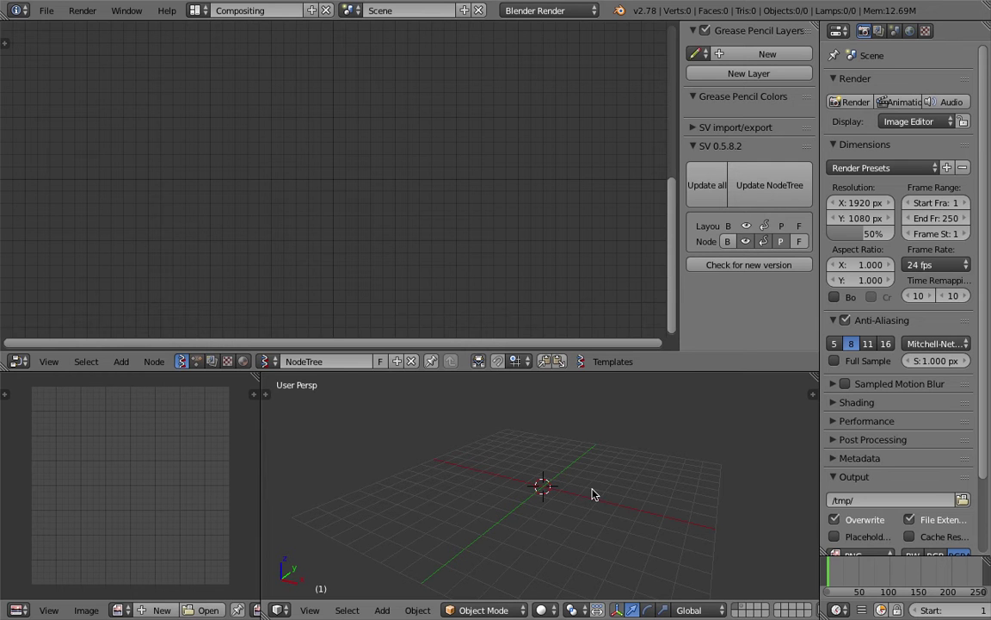
Enlarge the 3D view by shifting its shared borders with the node editor and the properties area.
middle_click_drag(589, 456, 589, 467)
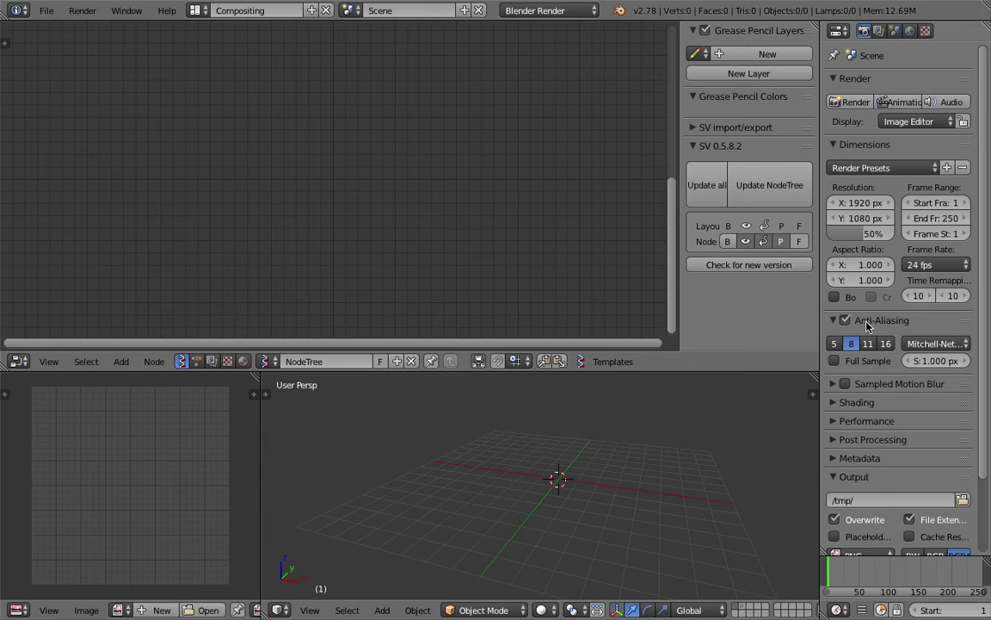
left_click_drag(797, 372, 829, 315)
middle_click_drag(606, 415, 632, 425)
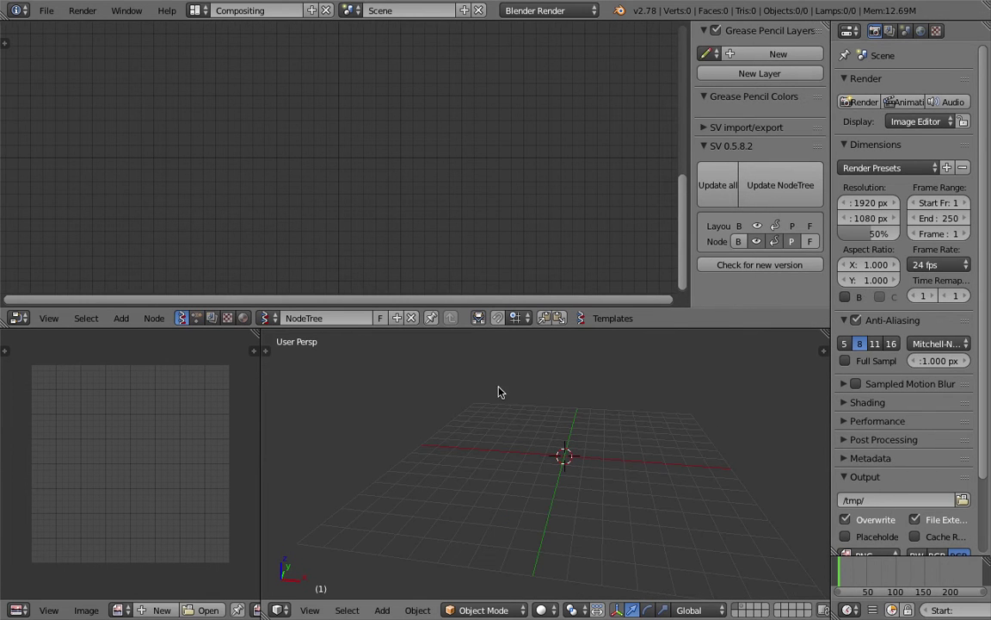
middle_click_drag(442, 412, 433, 259)
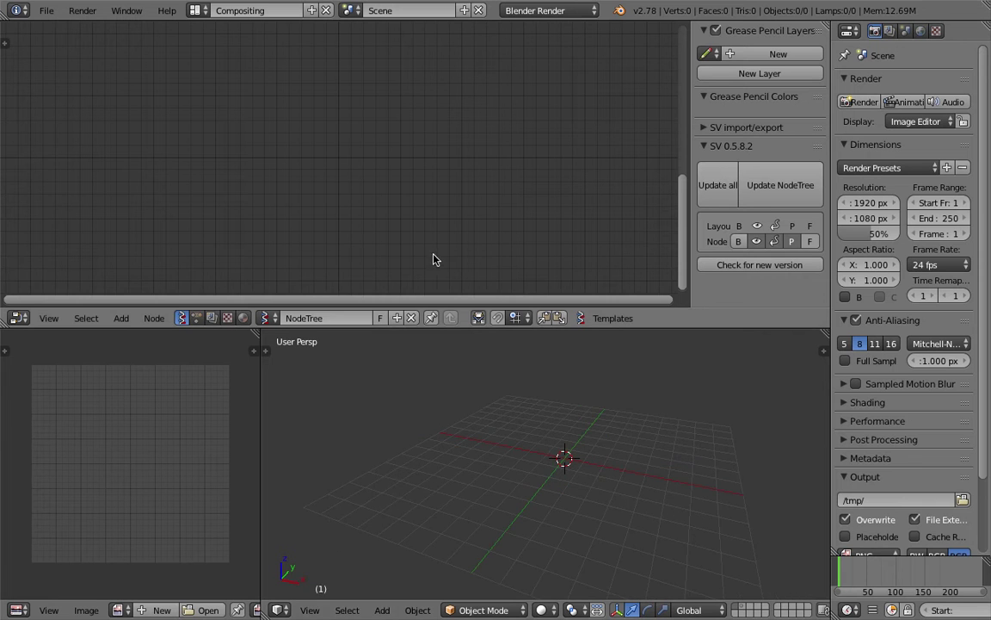
middle_click_drag(578, 430, 592, 442)
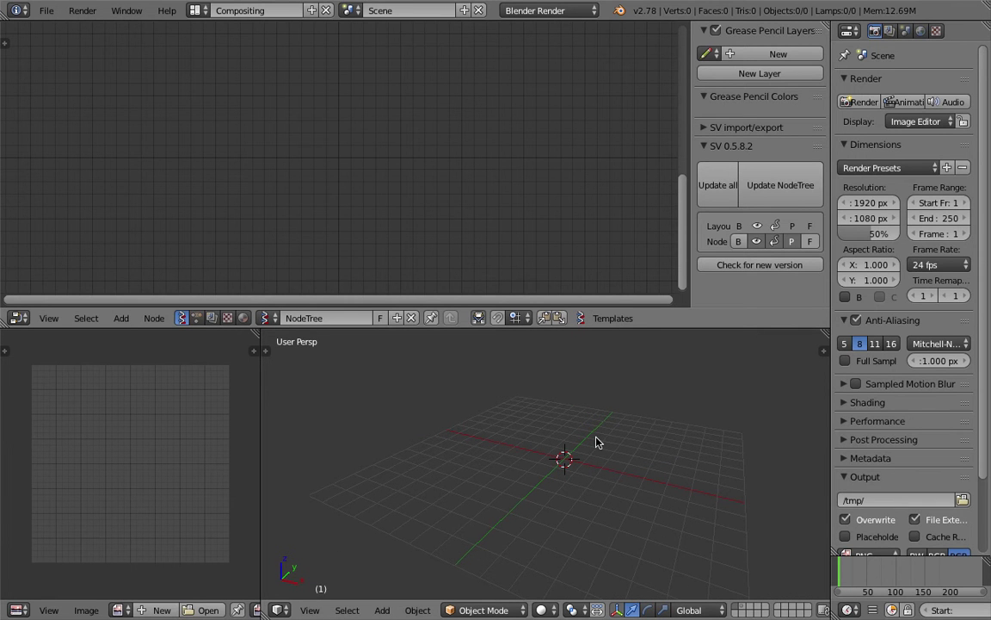
Add a Line node to the Sverchok node tree.
key("shift+a")
left_click(310, 149)
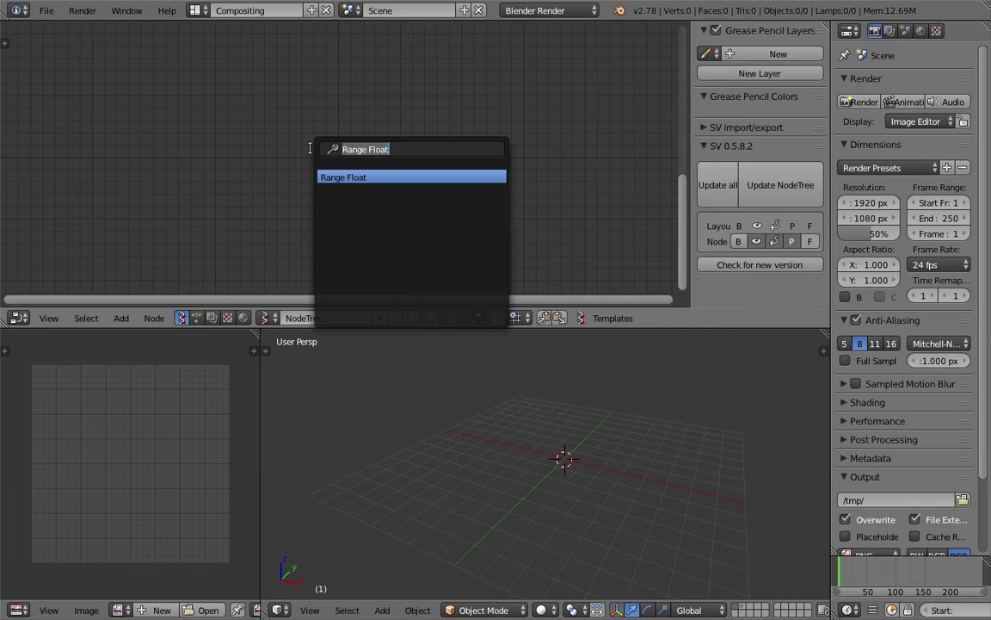
type("line")
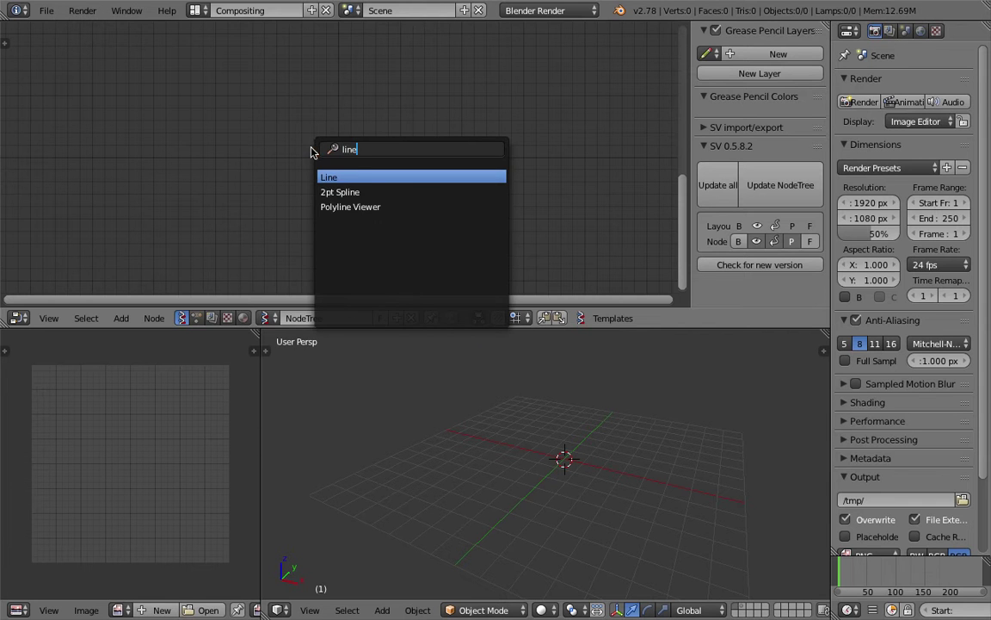
key("Return")
left_click(256, 136)
Add a Viewer Draw node beside the Line node and link the line's vertices and edges to it.
key("shift+a")
left_click(479, 110)
type("view")
key("Return")
left_click(442, 101)
mouse_move(338, 153)
left_mouse_down()
mouse_move(445, 190)
mouse_move(436, 204)
mouse_move(445, 204)
left_mouse_up()
Hide the Safari browser and return to Blender.
left_click(307, 152)
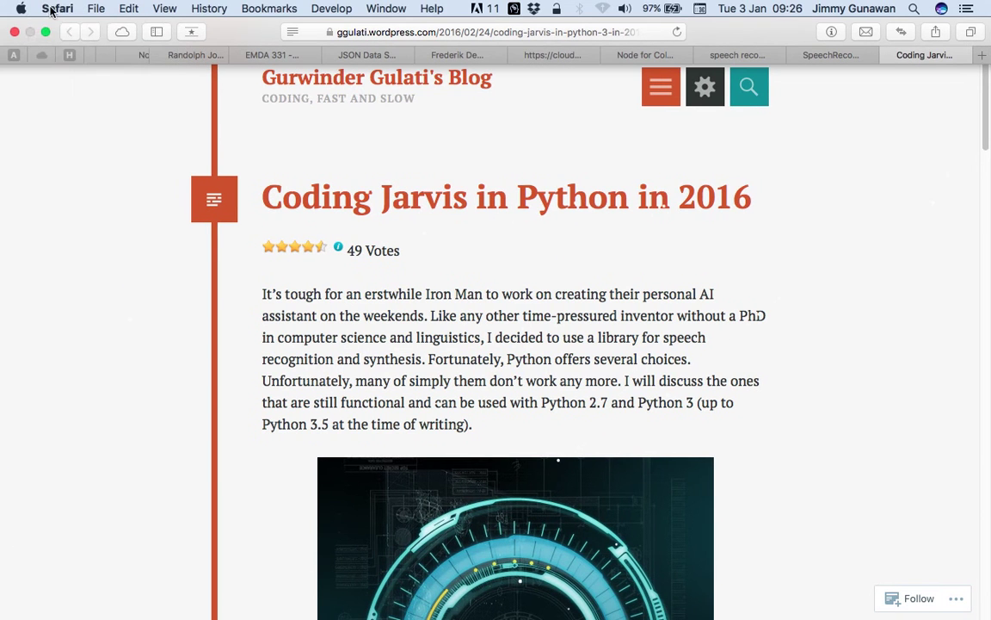
left_click(52, 10)
left_click(75, 188)
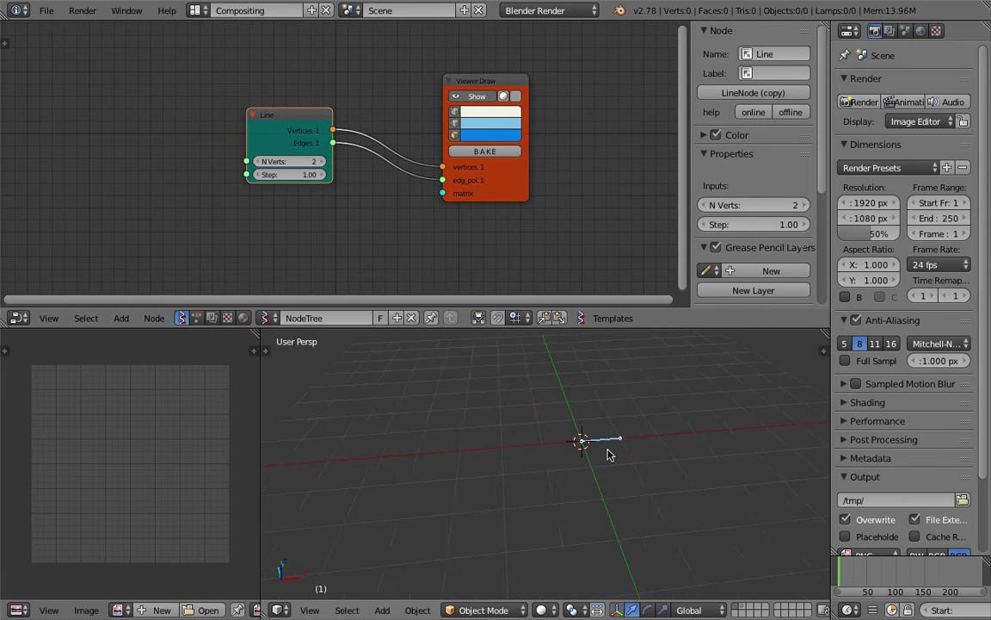
Raise the Line node's vertex count to 11.
left_click(321, 164)
left_click(321, 164)
middle_click_drag(480, 441, 491, 461)
scroll(527, 450, "down", 2)
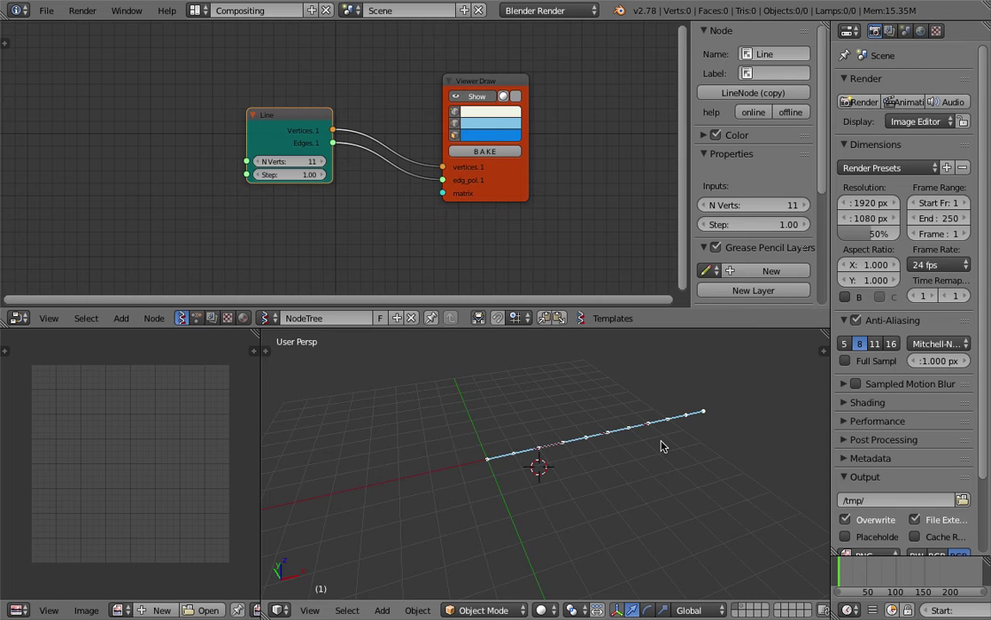
Reduce the Line node's vertex count to 4 and make the 3D view taller.
middle_click_drag(662, 446, 578, 365)
left_click(259, 162)
left_click(258, 162)
middle_click_drag(615, 479, 456, 508)
left_click_drag(376, 328, 383, 297)
middle_click_drag(407, 466, 398, 468)
left_click(428, 467)
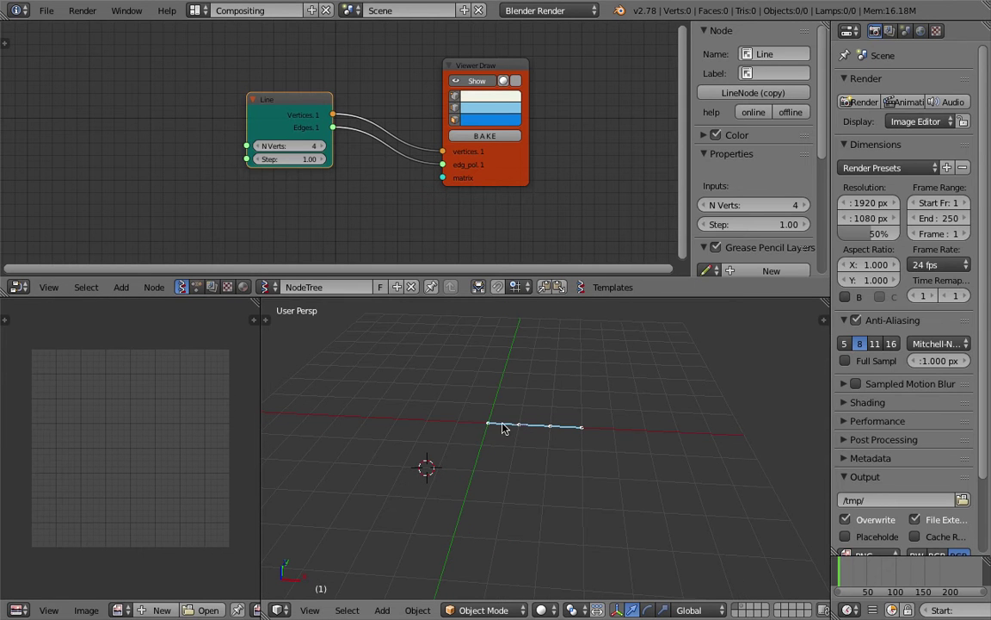
middle_click_drag(506, 442, 525, 462)
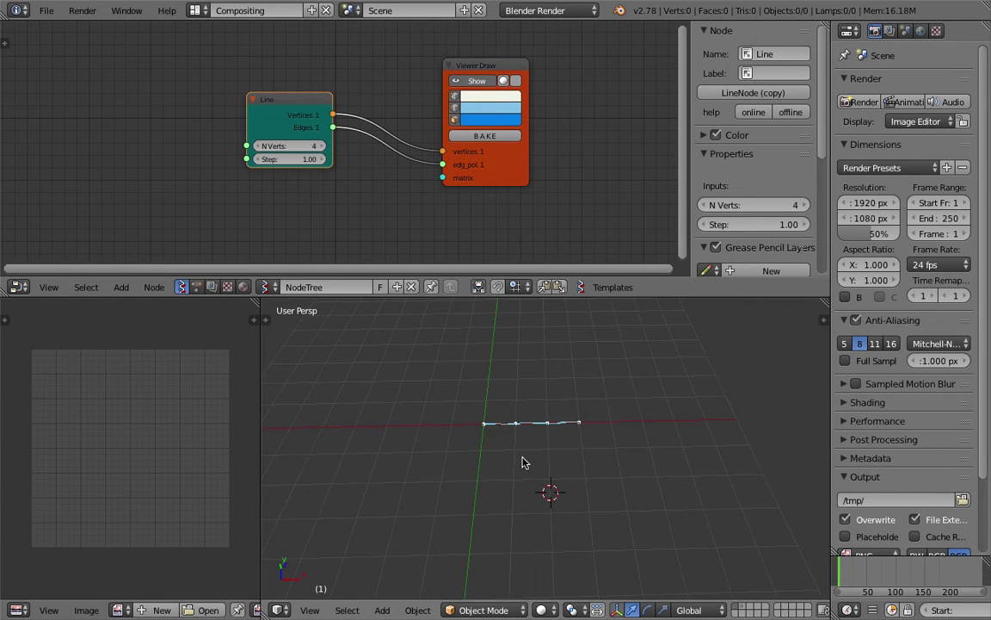
Move the Line node away from Viewer Draw and add a Vector Drop node between them.
left_click_drag(276, 100, 98, 108)
key("shift+a")
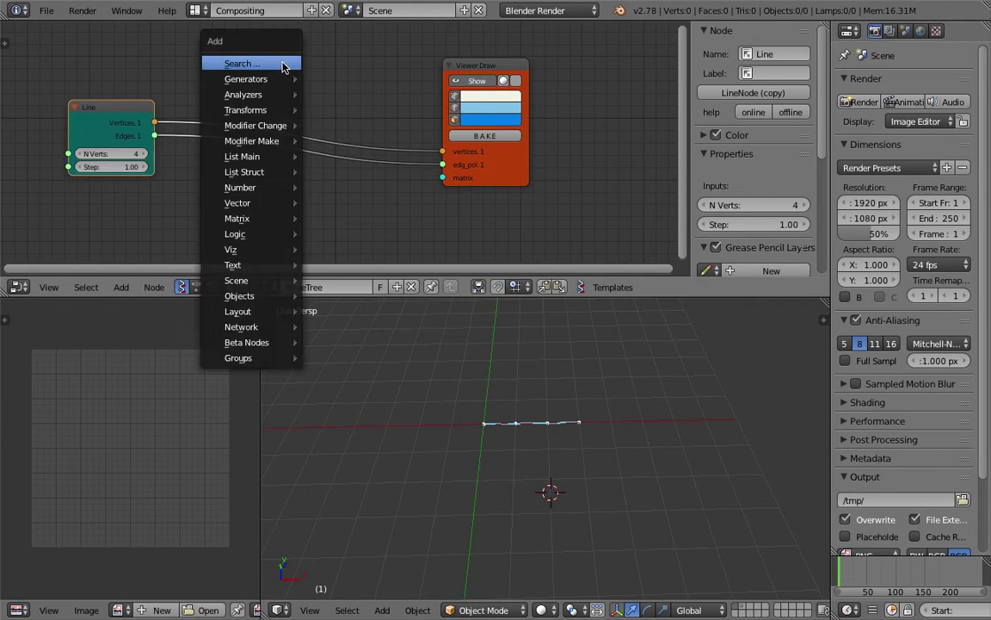
left_click(280, 62)
type("vector dr")
key("Return")
left_click(307, 99)
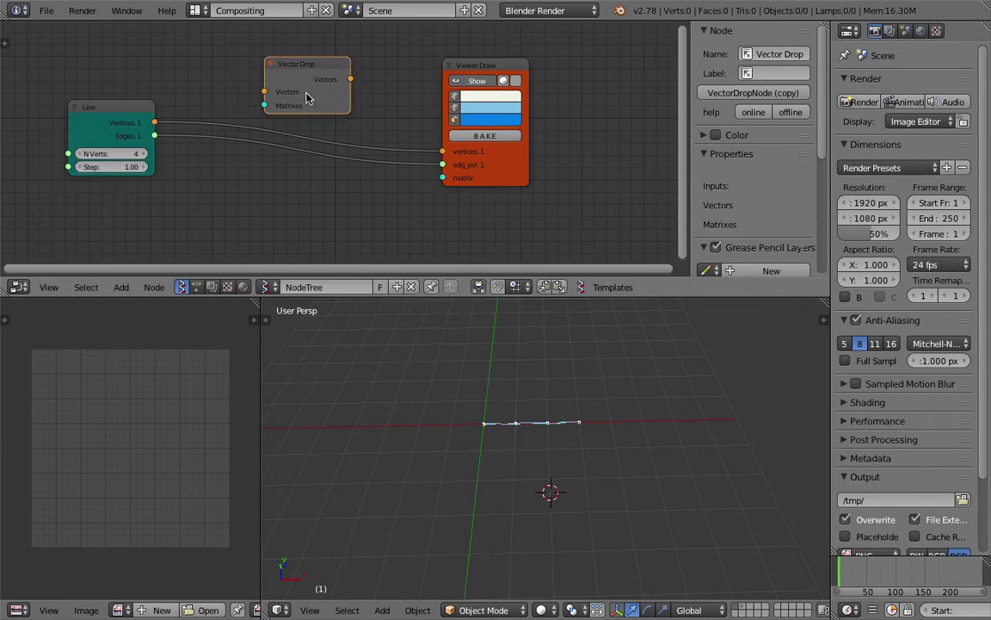
Add a Centers polygons 3 node below the Vector Drop node.
middle_click_drag(282, 196, 296, 166)
key("shift+a")
left_click(294, 161)
type("cent")
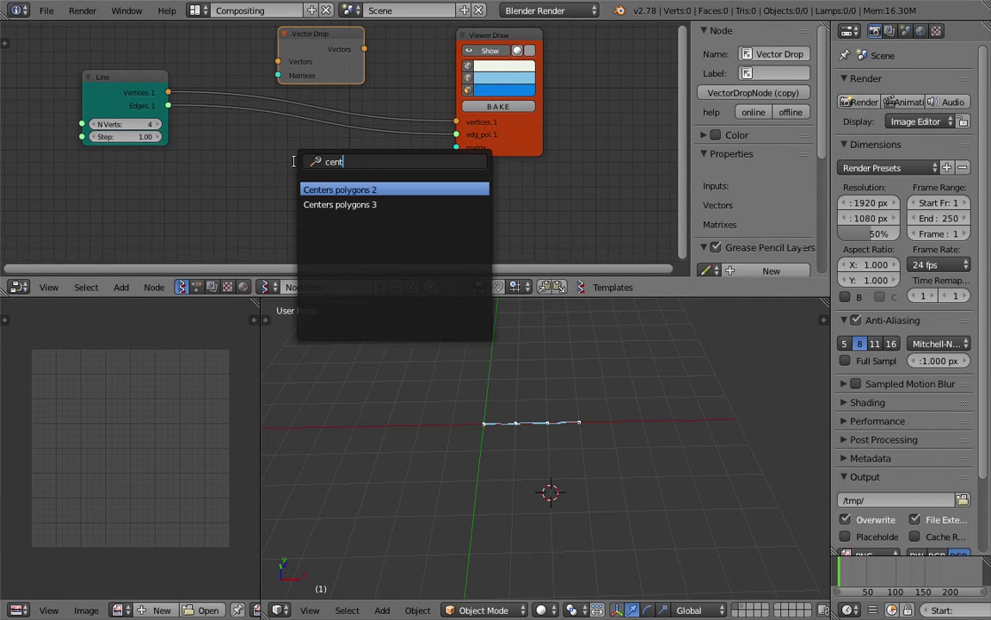
key("Down")
key("Return")
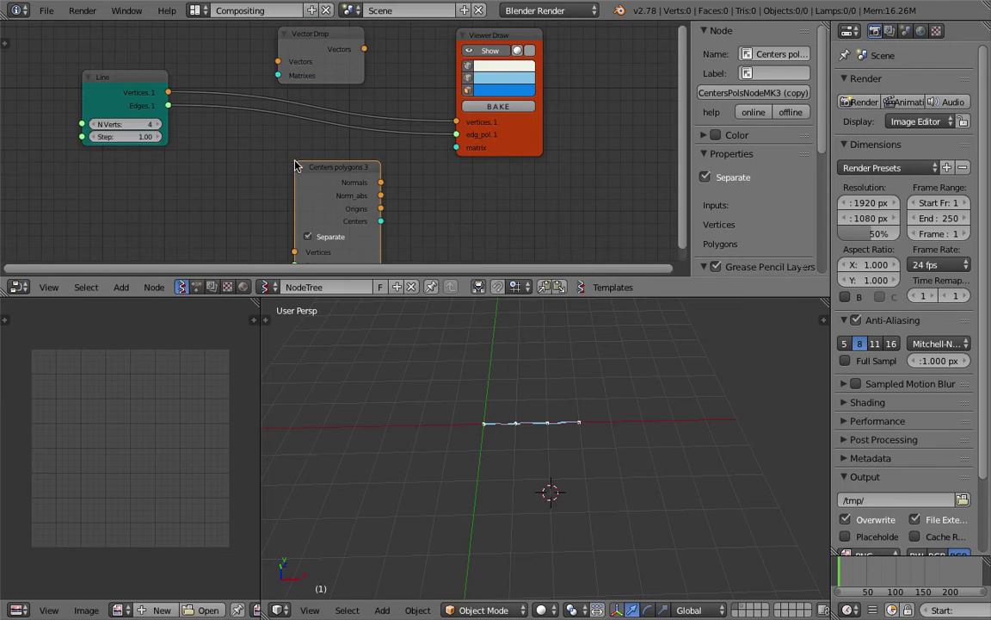
left_click(265, 143)
Make the node editor taller and spread the Centers polygons 3 and Viewer Draw nodes farther apart.
scroll(279, 136, "down", 1)
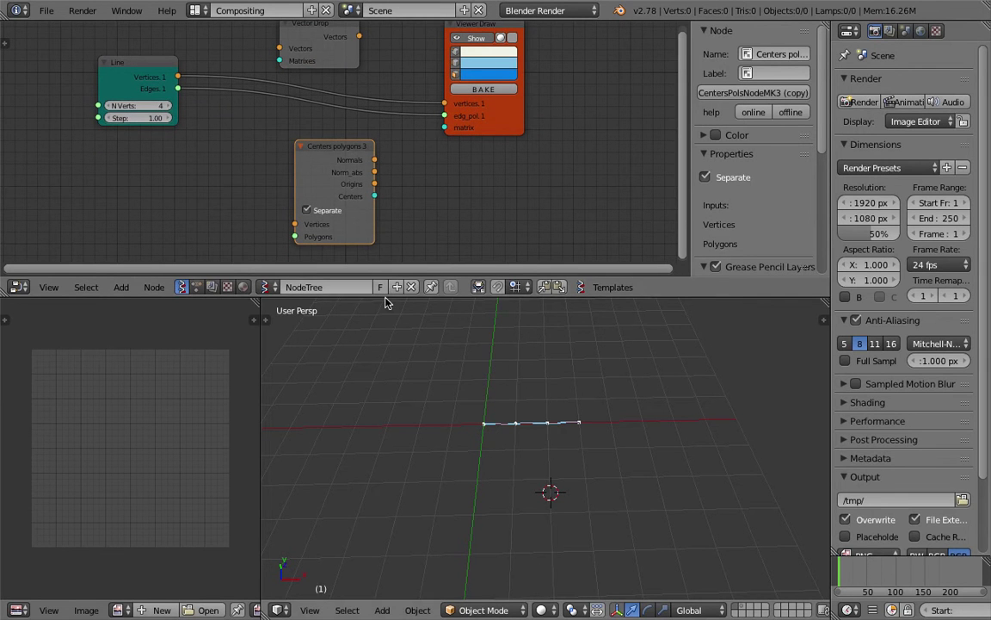
left_click_drag(386, 299, 383, 326)
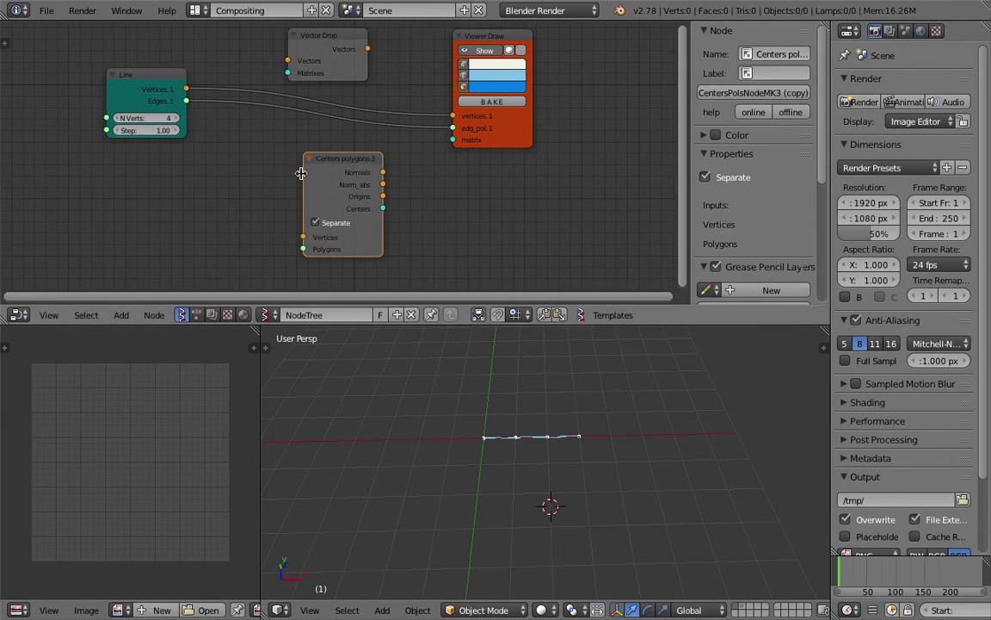
left_click_drag(341, 166, 299, 171)
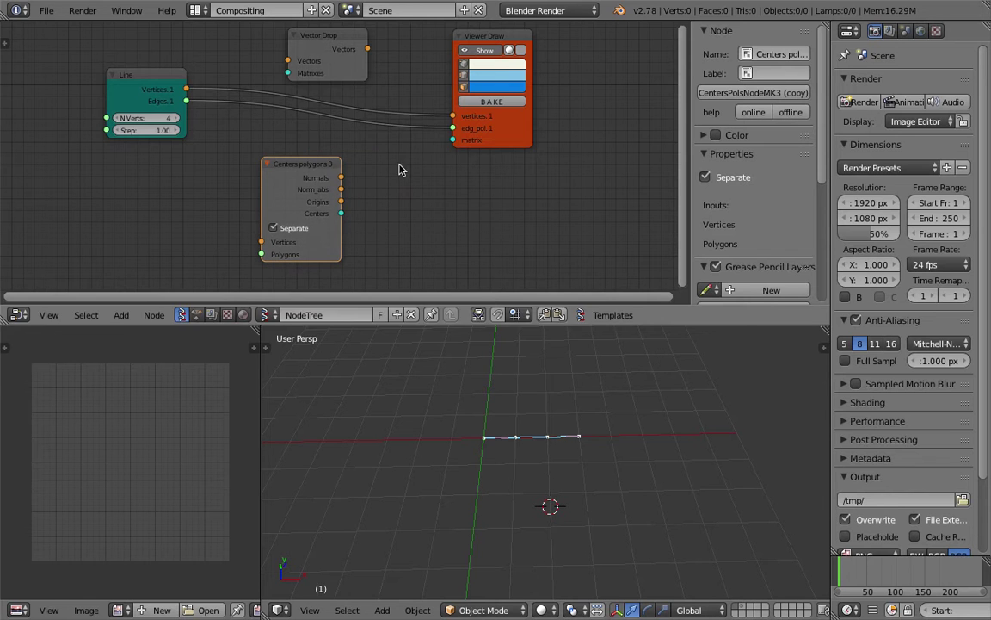
left_click_drag(520, 138, 554, 138)
middle_click_drag(440, 146, 438, 172)
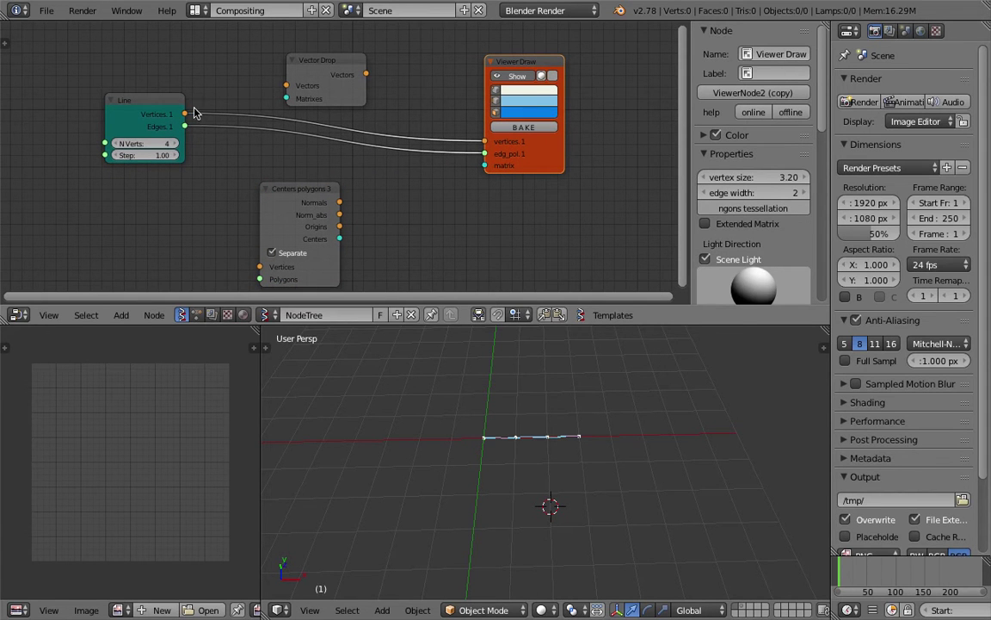
Link the Line node's vertices to Vector Drop's Vectors input and add a Matrix in node above Line.
left_click_drag(186, 114, 283, 89)
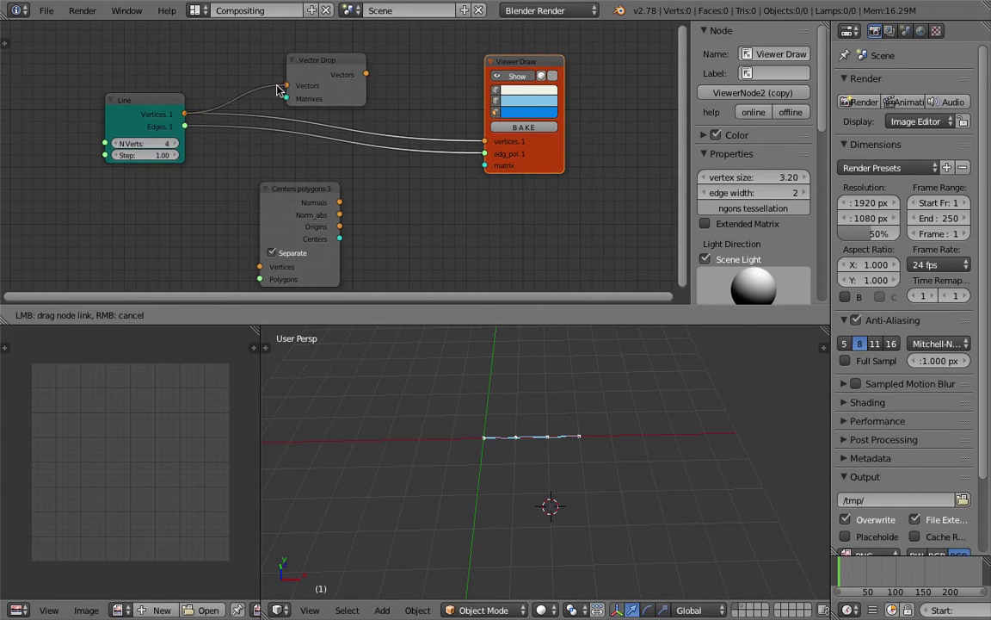
scroll(207, 67, "down", 1)
middle_click_drag(148, 41, 184, 85)
key("shift+a")
left_click(182, 83)
type("matrix i")
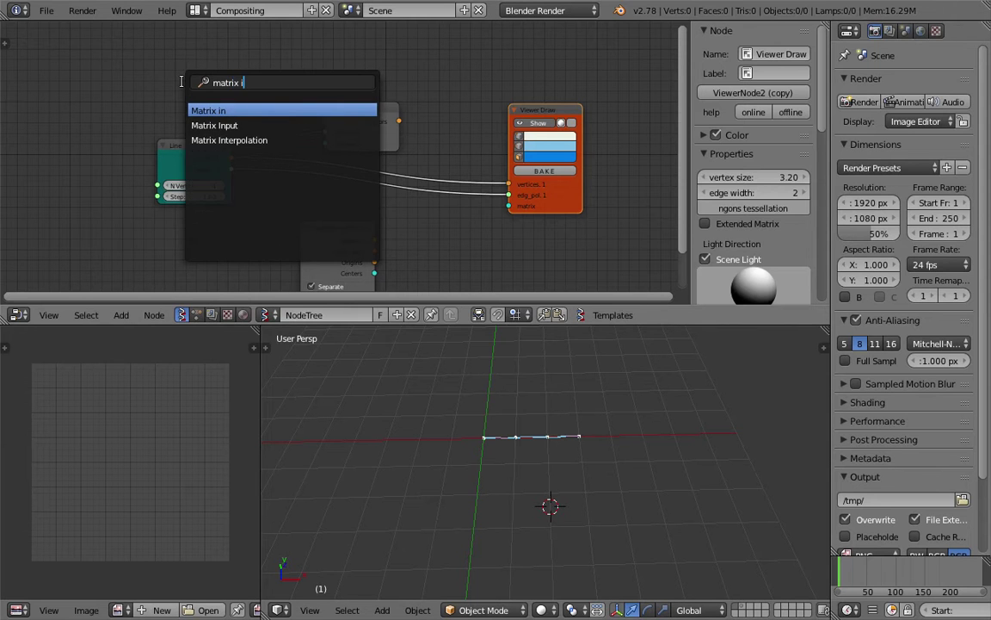
key("Return")
left_click(198, 60)
Link the Matrix in output to Vector Drop's Matrixes input and Vector Drop's output to Viewer Draw's vertices.
left_click_drag(273, 74, 325, 143)
left_click_drag(398, 120, 507, 184)
mouse_move(533, 413)
middle_mouse_down()
mouse_move(570, 431)
mouse_move(429, 432)
mouse_move(505, 435)
mouse_move(544, 422)
middle_mouse_up()
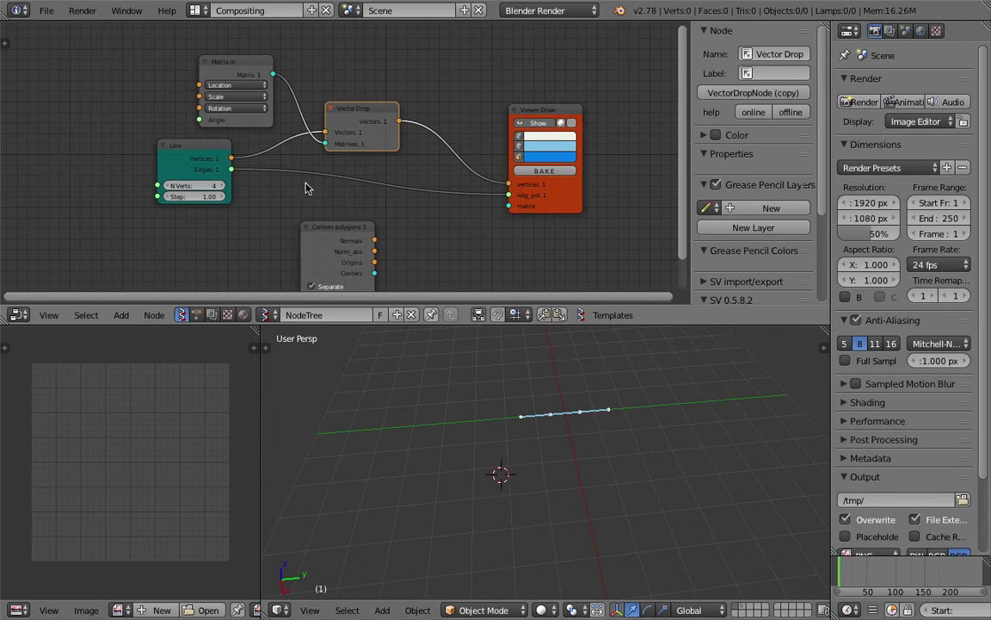
Try different vertex counts on the Line node, settle on 3, and save the file over the existing one.
left_click(169, 188)
middle_click_drag(454, 392, 568, 411)
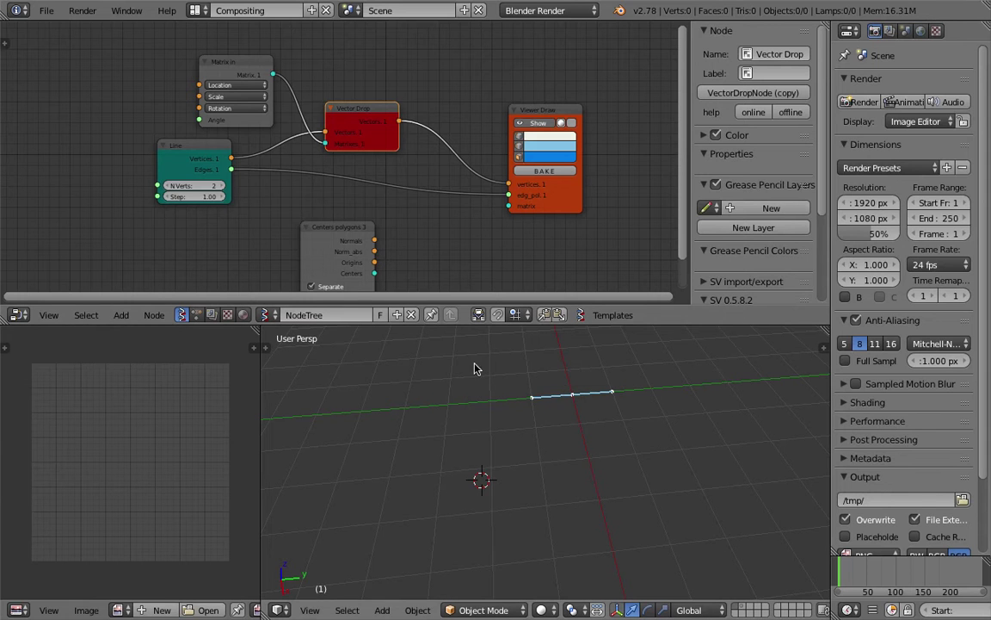
left_click(220, 186)
mouse_move(191, 186)
left_mouse_down()
mouse_move(225, 186)
mouse_move(200, 185)
left_mouse_up()
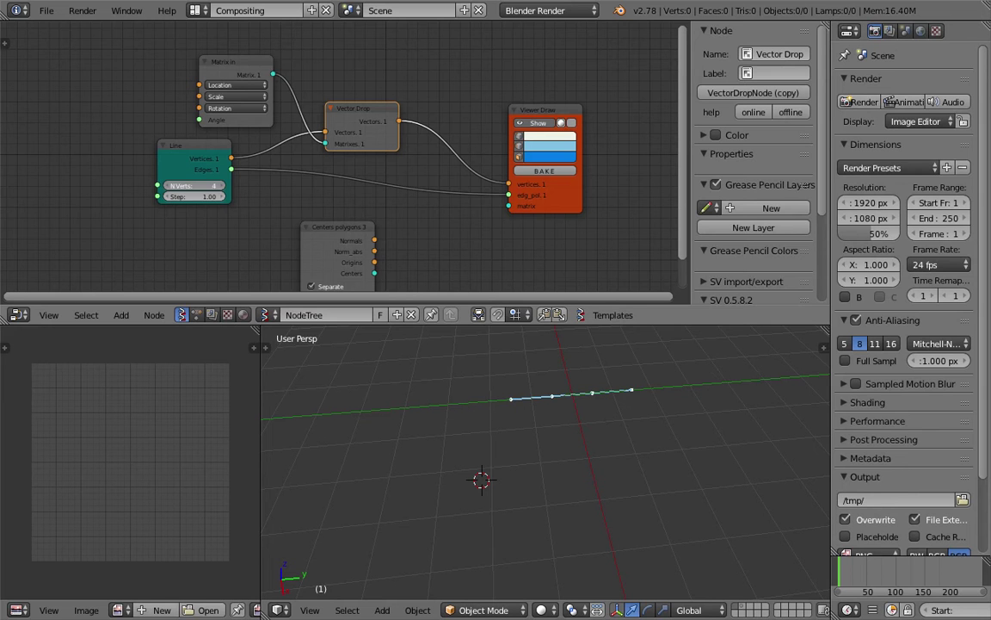
left_click_drag(196, 186, 191, 186)
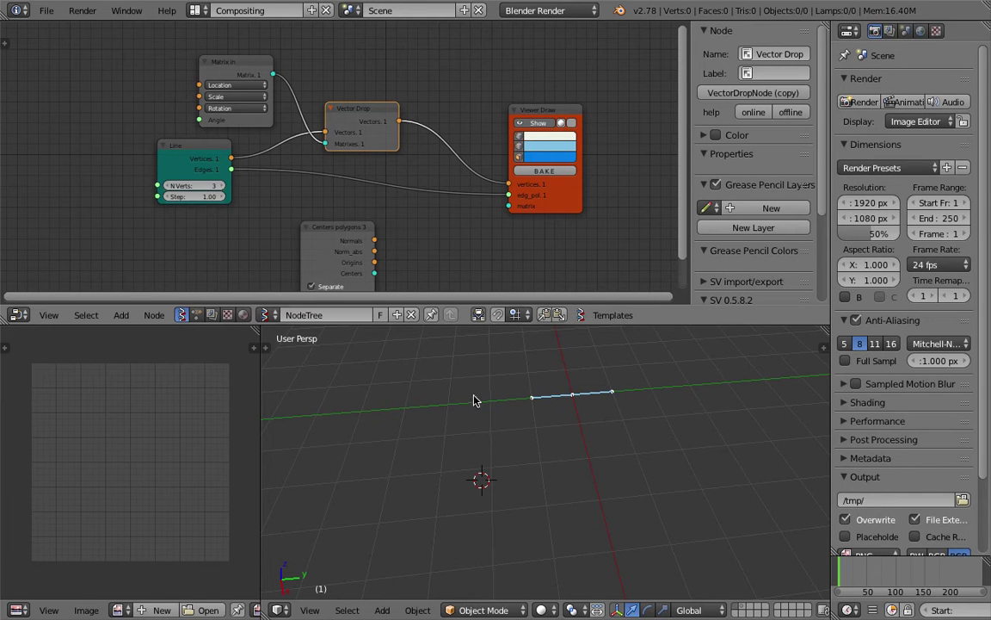
middle_click_drag(492, 397, 453, 390)
key("ctrl+s")
left_click(515, 368)
Move the Centers polygons 3 node closer beneath the Line node and save the file again.
middle_click_drag(328, 196, 328, 169)
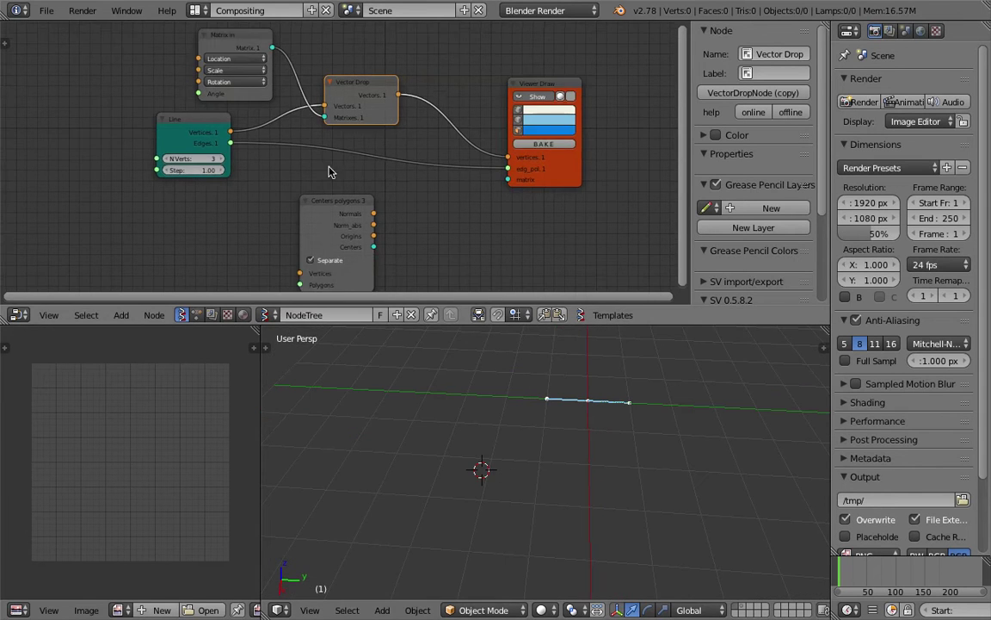
left_click_drag(335, 208, 288, 194)
middle_click_drag(512, 221, 501, 183)
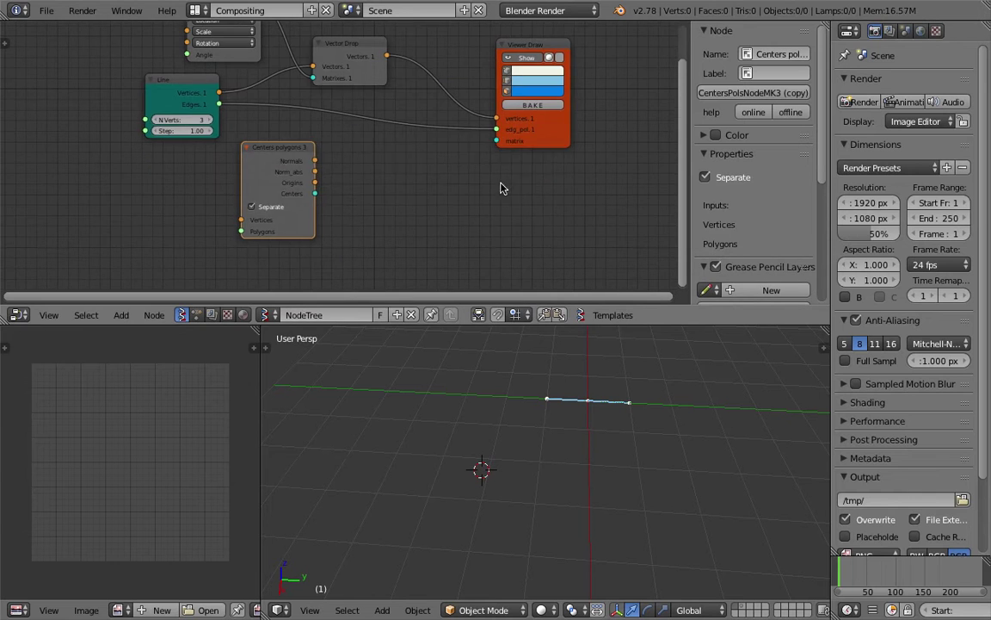
left_click(560, 140)
scroll(569, 173, "down", 1)
middle_click_drag(568, 177, 564, 171)
key("ctrl+s")
left_click(562, 171)
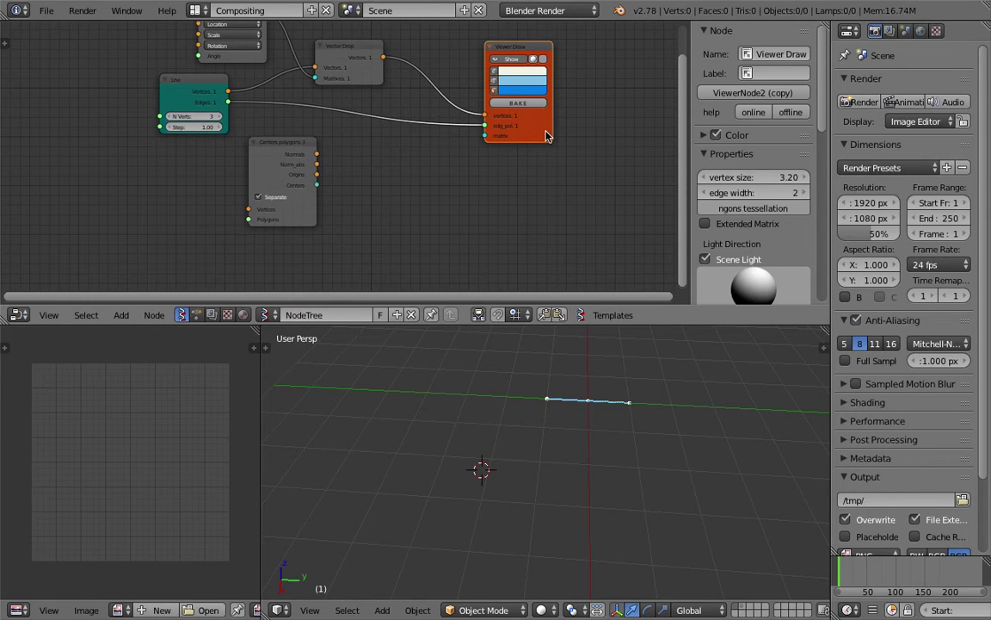
Duplicate the Viewer Draw node and place the copy below the original.
left_click_drag(543, 132, 560, 123)
key("shift+d")
left_click(567, 250)
left_click_drag(290, 147, 243, 194)
key("shift+a")
left_click(318, 168)
type("Matrix in")
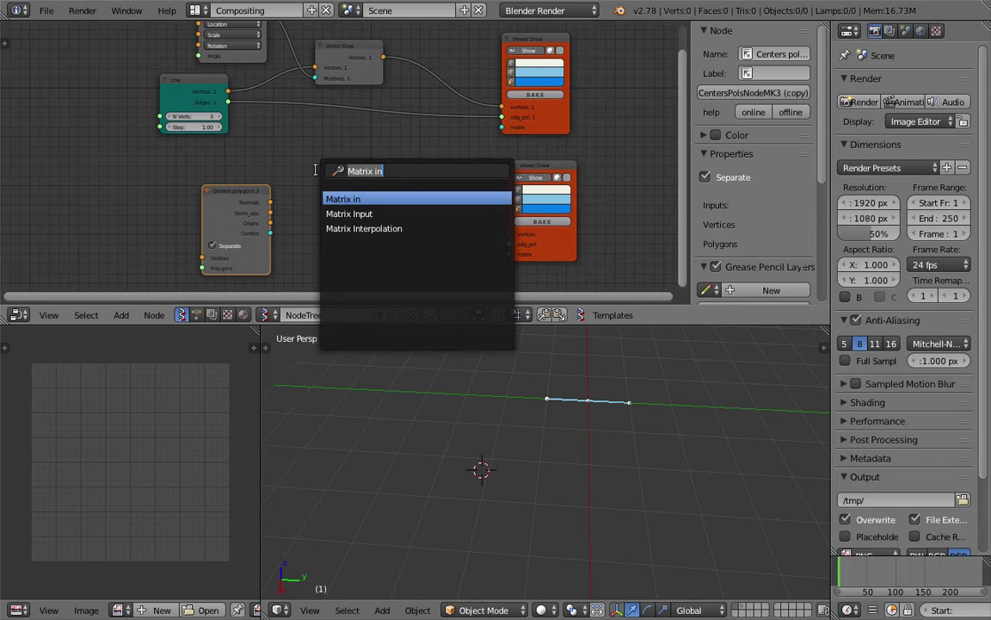
key("Escape")
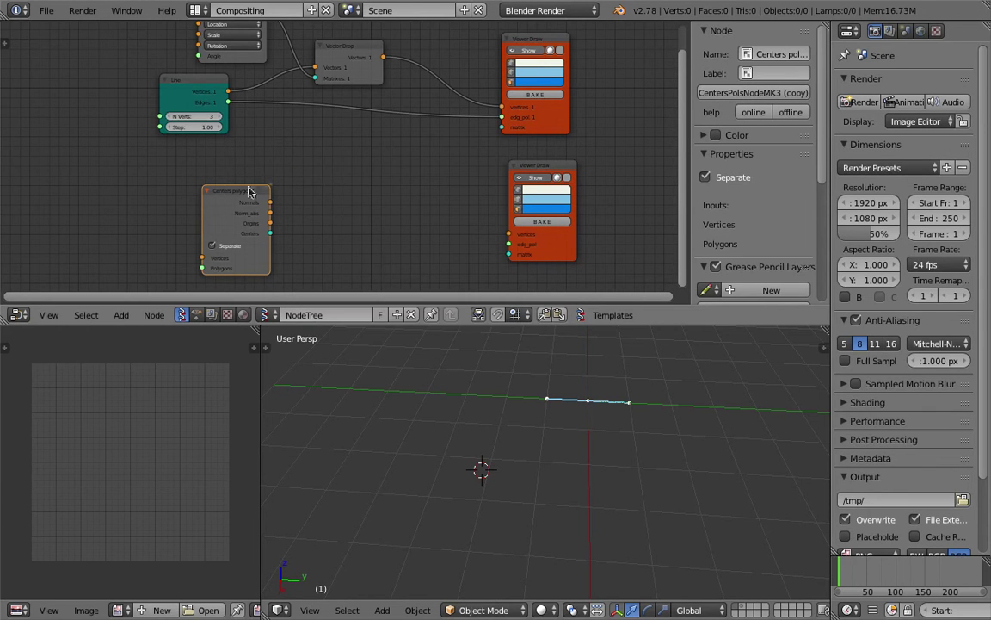
Reposition Centers polygons 3 and link the Line node's vertices and edges to its Vertices and Polygons inputs.
left_click_drag(249, 191, 312, 165)
left_click_drag(228, 90, 263, 228)
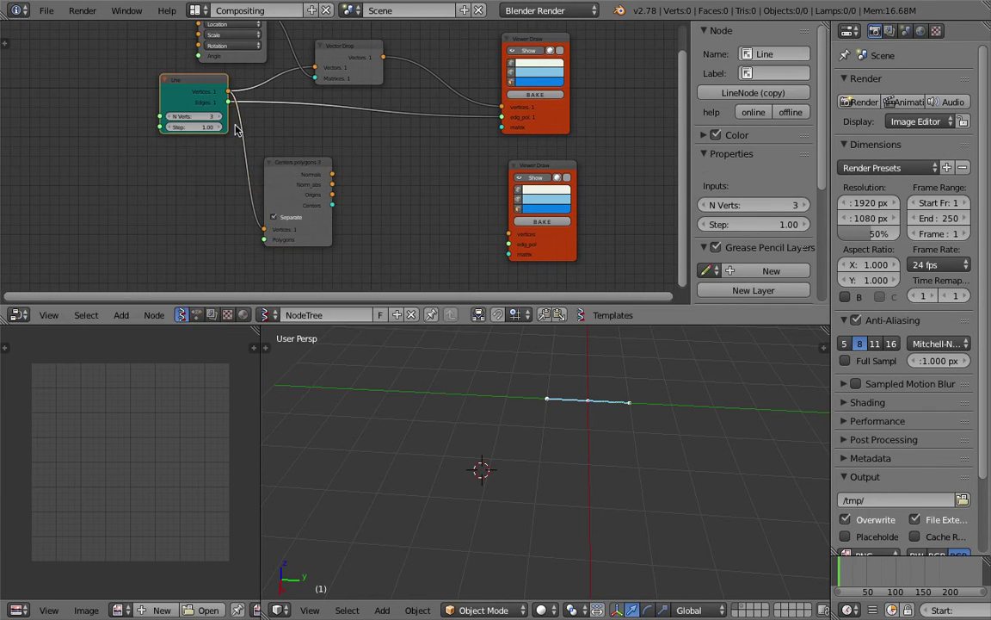
left_click_drag(228, 102, 264, 239)
scroll(355, 230, "up", 1)
middle_click_drag(356, 230, 353, 181)
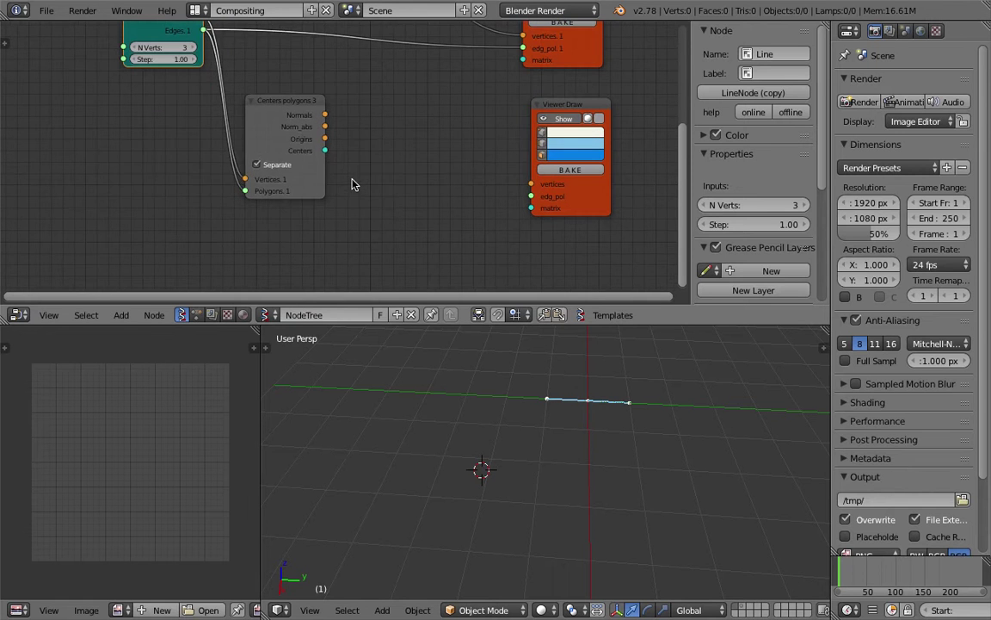
Turn off Separate on the Centers polygons 3 node and save the file.
left_click_drag(299, 119, 285, 133)
left_click(258, 178)
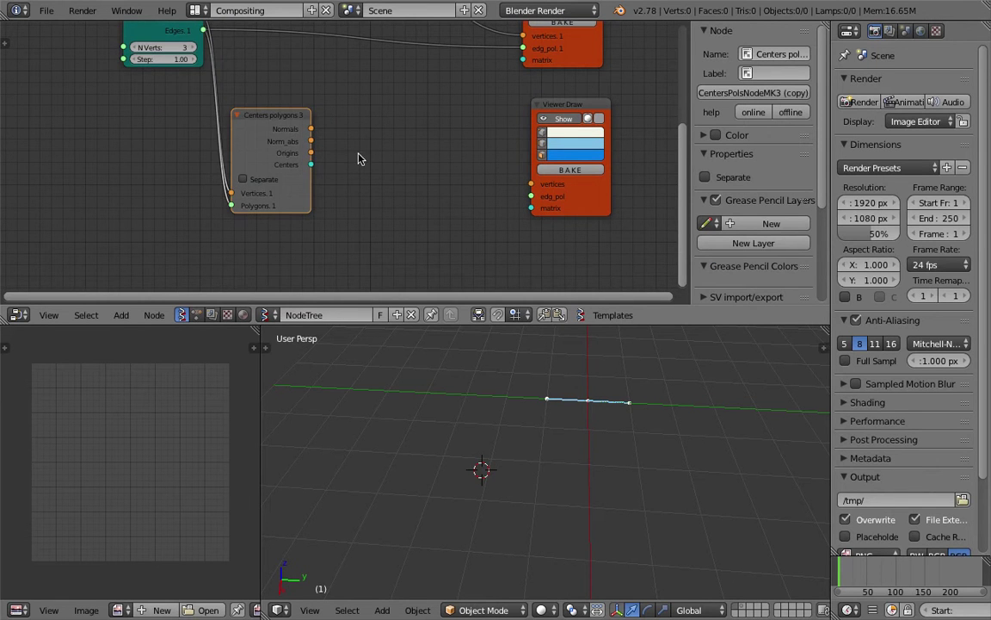
middle_click_drag(289, 121, 270, 171)
key("ctrl+s")
left_click(270, 172)
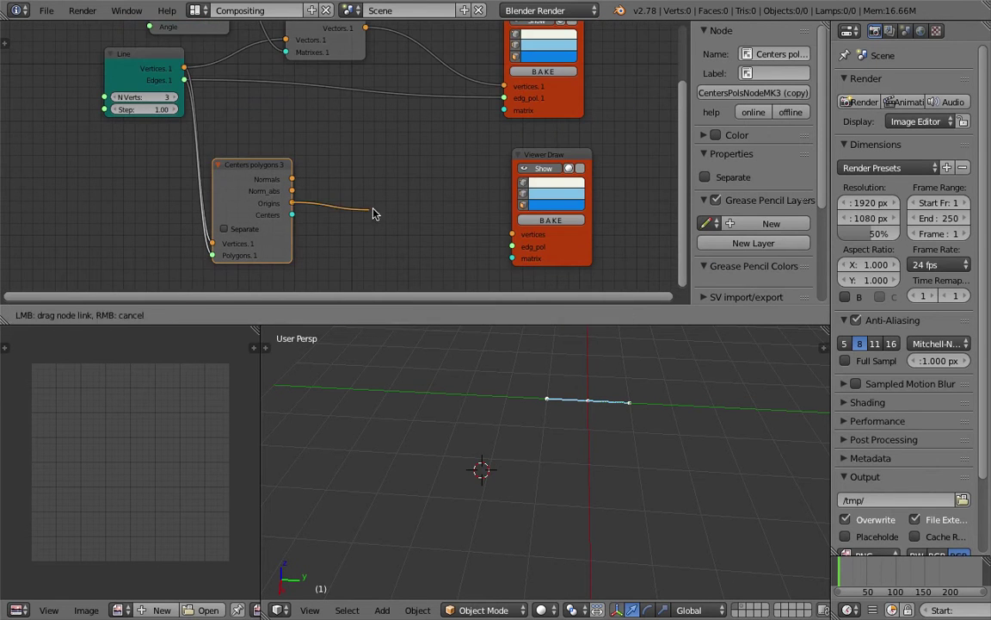
Move the duplicated Viewer Draw node farther from the Centers polygons 3 node and save the file.
left_click_drag(294, 216, 368, 235)
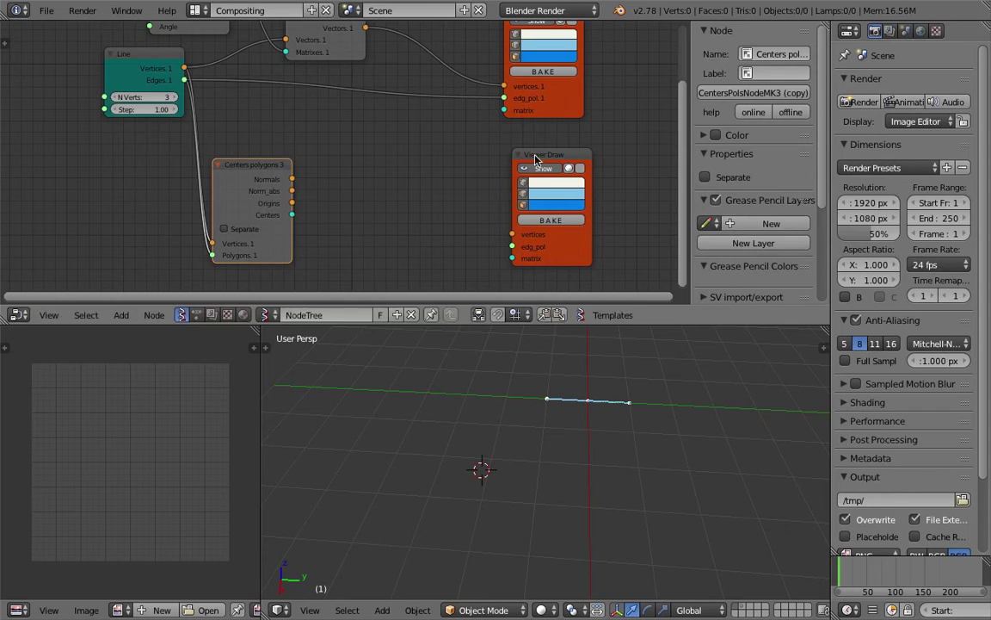
left_click_drag(538, 155, 593, 143)
key("ctrl+s")
left_click(510, 147)
Add a Matrix Apply node fed by the Line's vertices, and try linking the Centers output of Centers polygons 3 to its Matrixes input.
key("shift+a")
left_click(436, 157)
type("app")
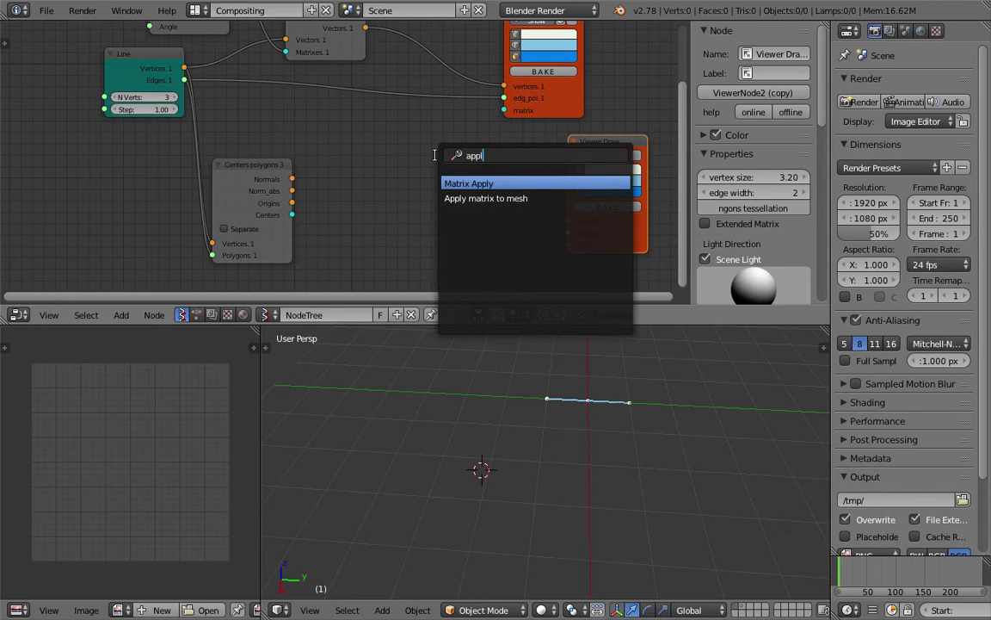
type("l")
key("Return")
left_click(355, 138)
left_click_drag(184, 68, 397, 178)
left_click_drag(393, 191, 294, 217)
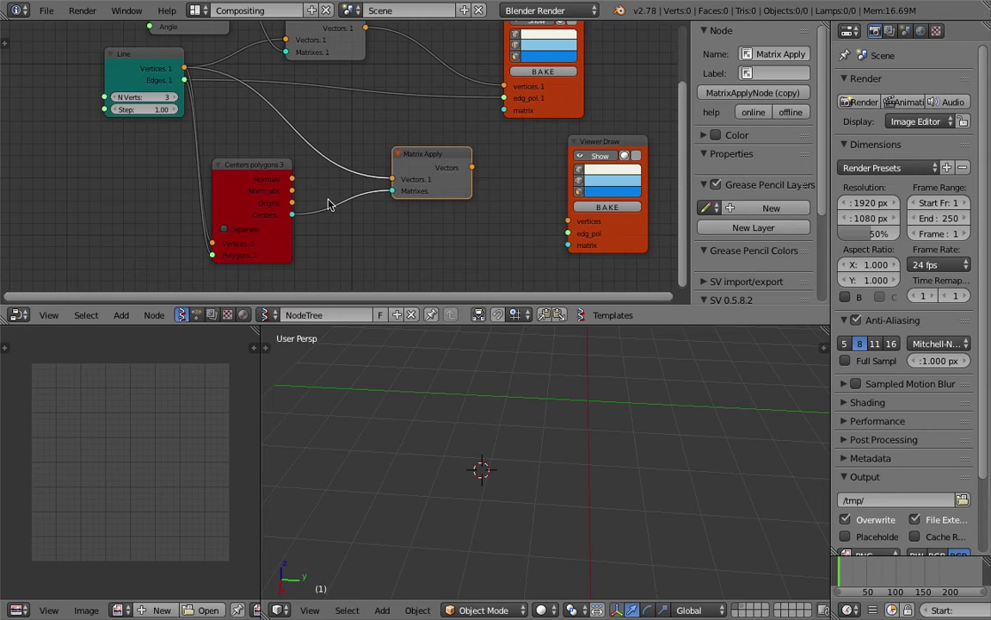
left_click_drag(330, 199, 346, 222, "ctrl")
left_click_drag(443, 188, 460, 177)
Add a Matrix in node, link Centers polygons 3's Origins to its Location, and link its matrix to Matrix Apply.
key("shift+a")
left_click(411, 205)
type("matrix i")
key("Return")
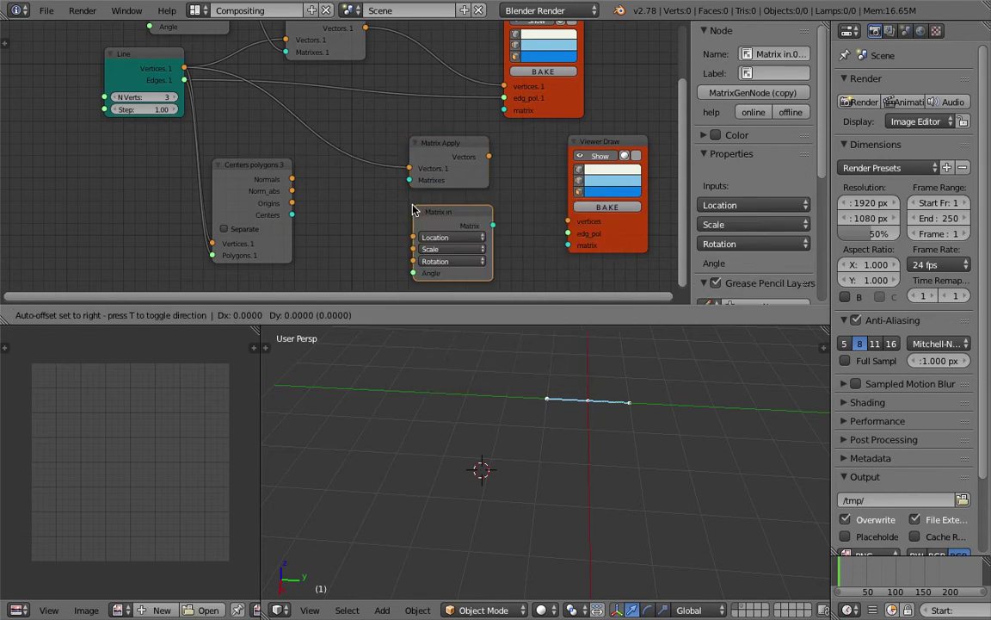
left_click(373, 208)
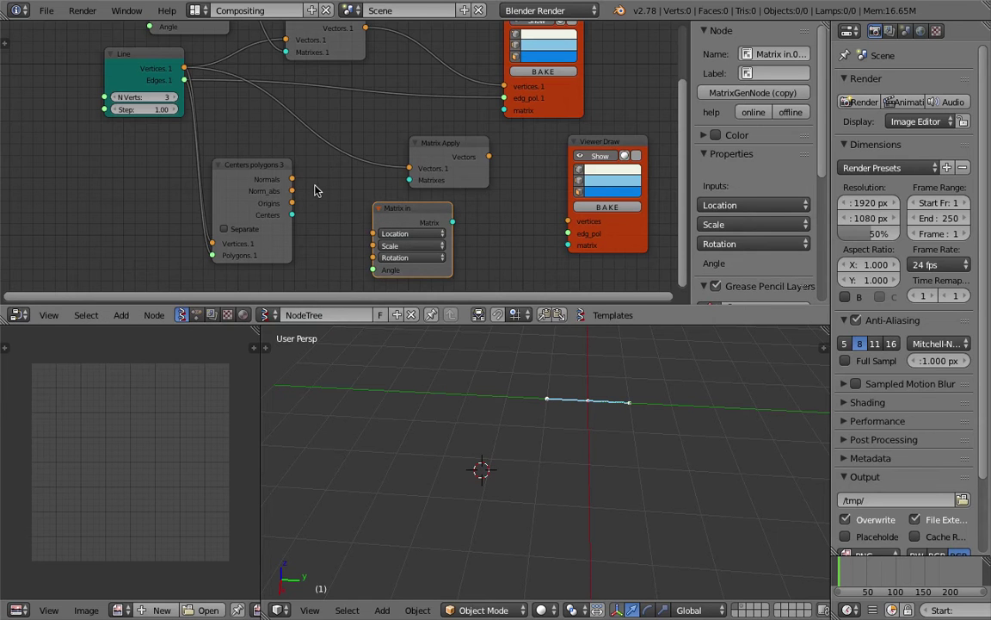
left_click_drag(450, 223, 410, 180)
left_click_drag(400, 209, 373, 205)
left_click_drag(292, 202, 345, 230)
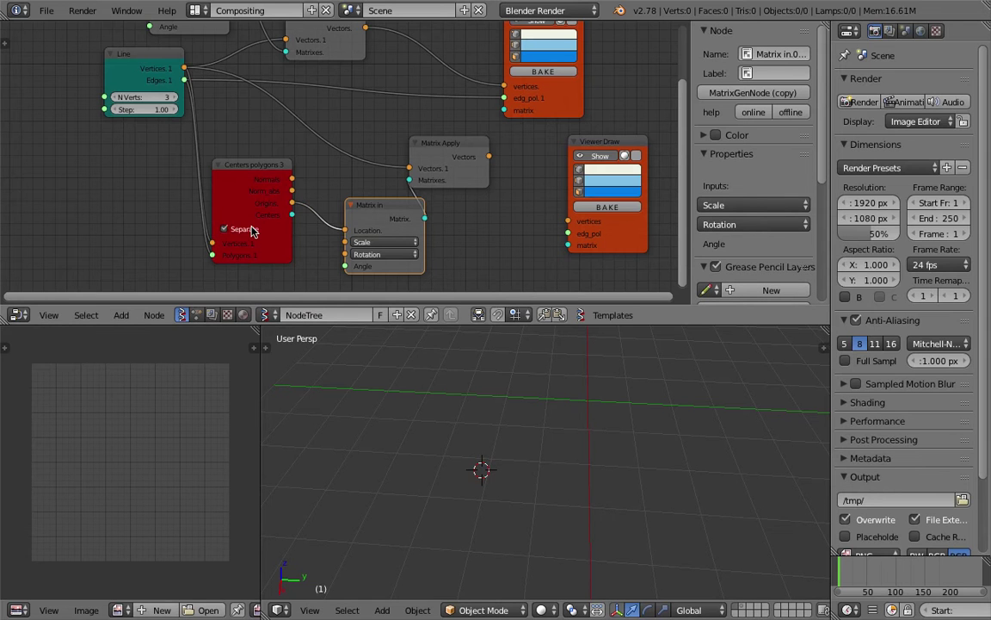
Move the Line node outward and delete the Centers polygons 3, lower Matrix in and Matrix Apply nodes.
left_click_drag(148, 71, 96, 98)
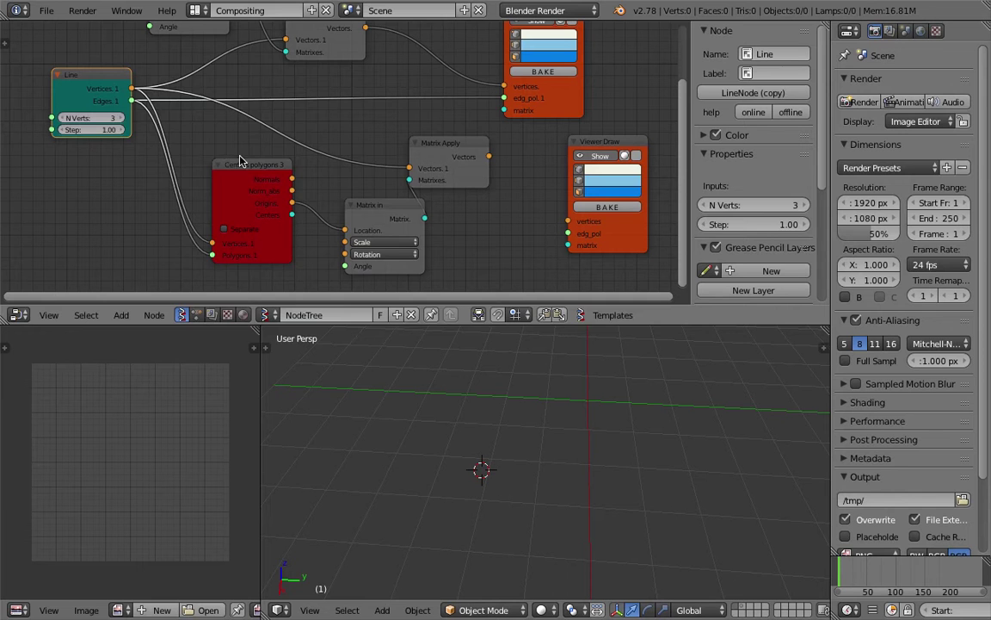
left_click_drag(248, 168, 231, 168)
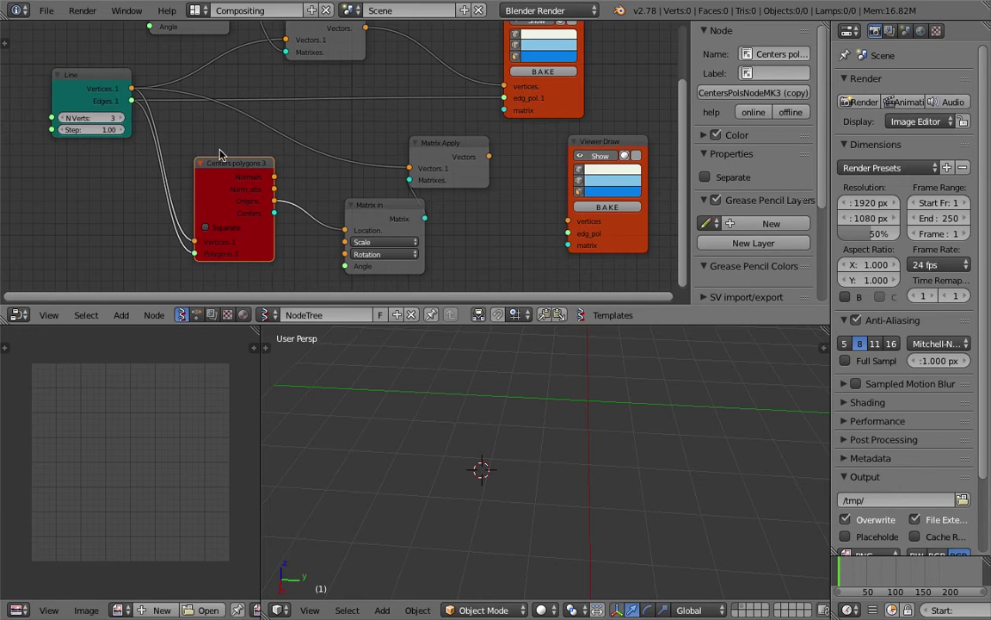
key("x")
left_click(346, 205)
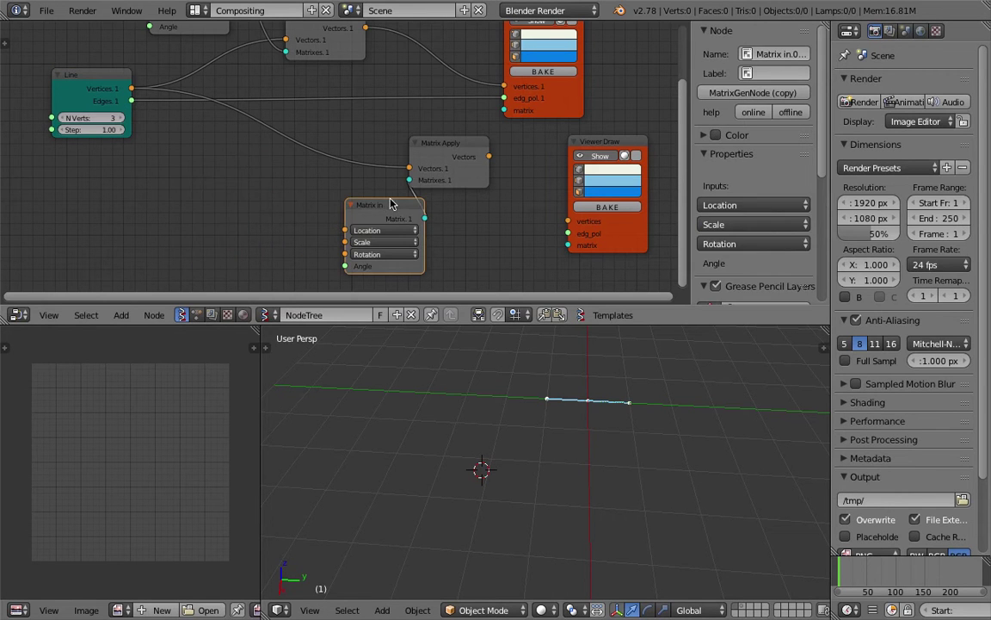
key("x")
left_click(454, 160)
key("x")
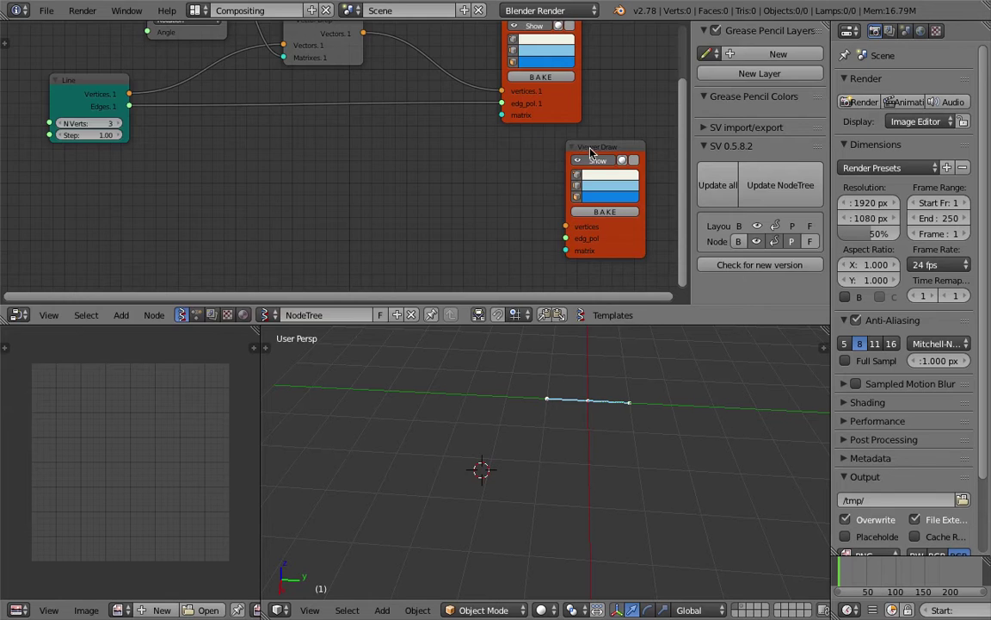
Save the file and delete the unconnected duplicate Viewer Draw node.
left_click_drag(589, 148, 433, 152)
scroll(362, 139, "down", 3)
middle_click_drag(356, 135, 379, 176)
key("ctrl+s")
left_click(378, 181)
scroll(370, 155, "up", 2)
left_click_drag(355, 85, 336, 80)
left_click(460, 198)
key("x")
Collapse the node editor's properties sidebar to give the node tree more room.
scroll(416, 226, "down", 2)
middle_click_drag(415, 225, 429, 206)
mouse_move(628, 391)
middle_mouse_down()
mouse_move(597, 391)
mouse_move(489, 453)
mouse_move(489, 432)
middle_mouse_up()
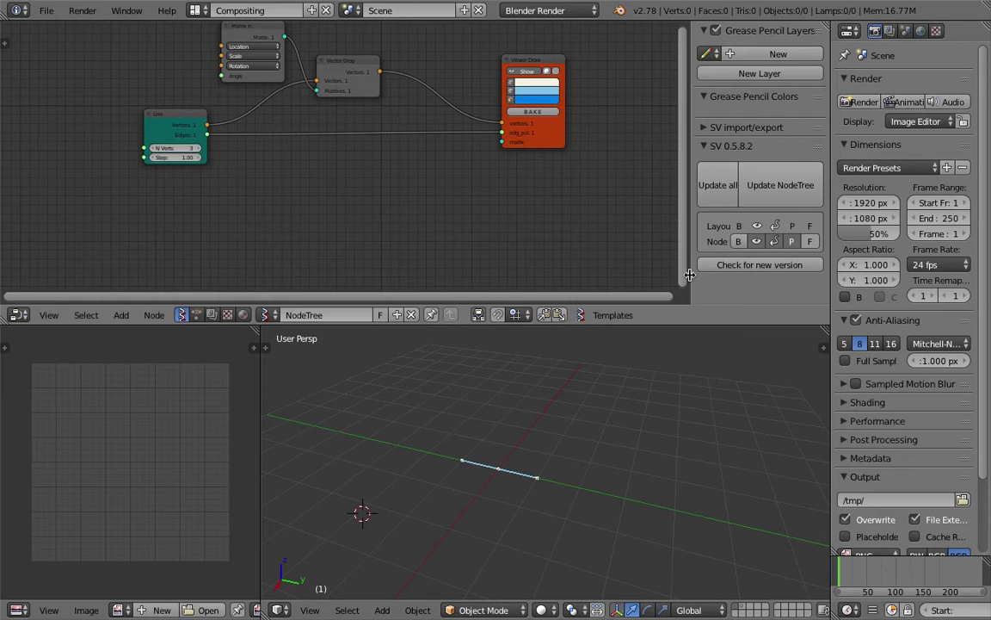
left_click_drag(690, 273, 816, 268)
middle_click_drag(494, 206, 513, 198)
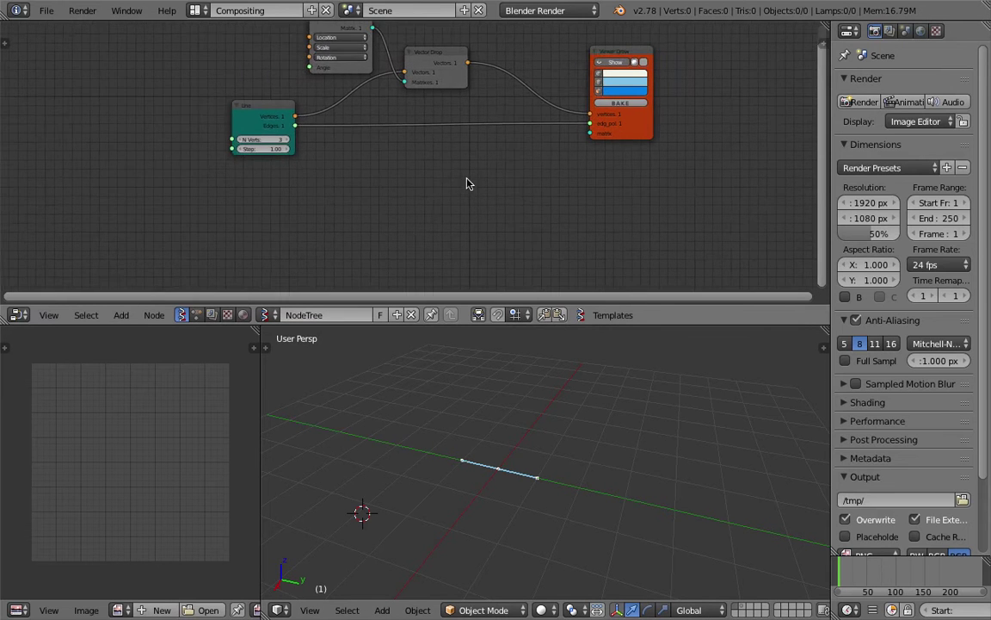
Add a second Matrix in node and link its matrix output to Viewer Draw's matrix input.
scroll(465, 176, "up", 2)
key("space")
type("matrix i")
key("Return")
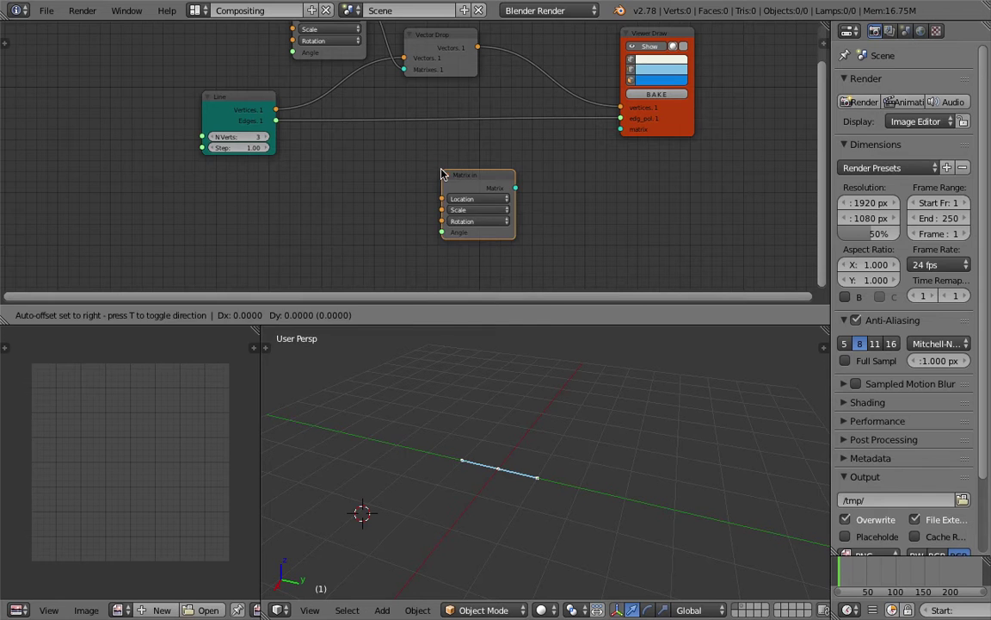
left_click(544, 169)
left_click_drag(557, 178, 619, 129)
left_click_drag(516, 165, 555, 166)
Enlarge the node editor and spread out the new Matrix in and Viewer Draw nodes.
scroll(555, 166, "up", 2)
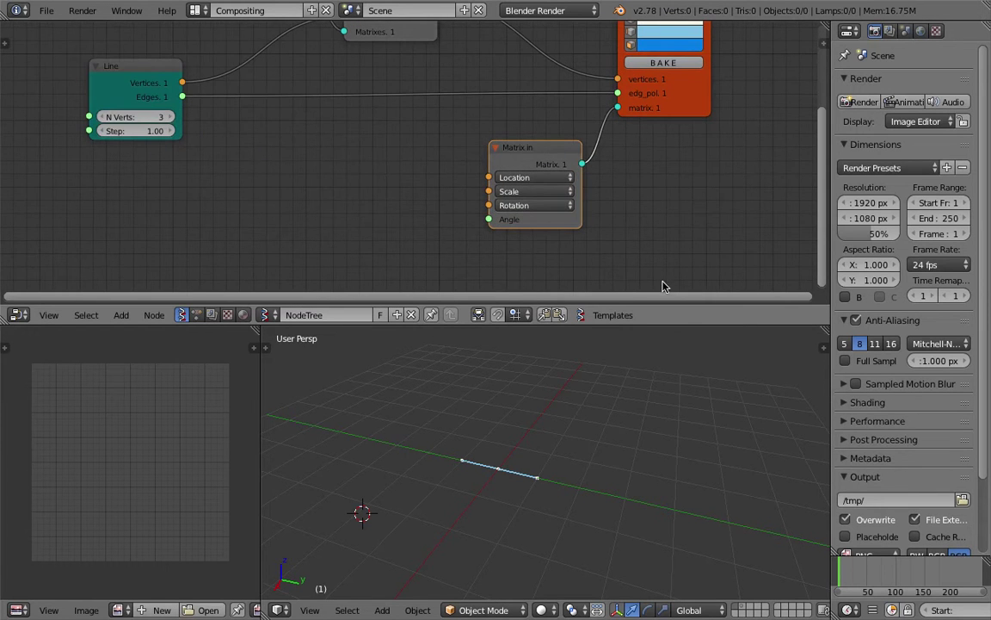
left_click_drag(664, 324, 659, 410)
middle_click_drag(449, 228, 488, 248)
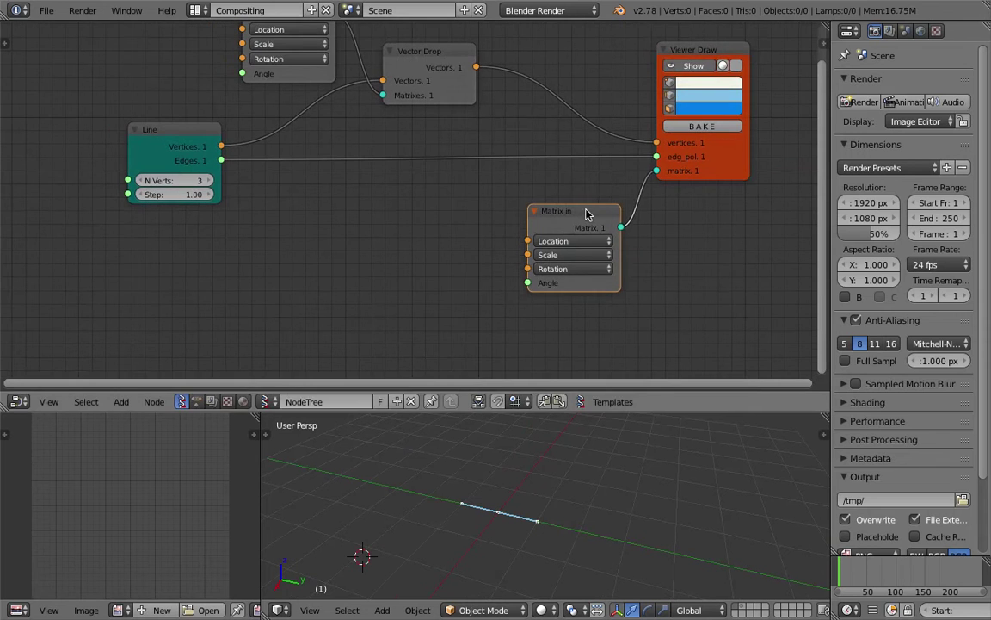
left_click_drag(587, 213, 600, 208)
middle_click_drag(446, 109, 468, 142)
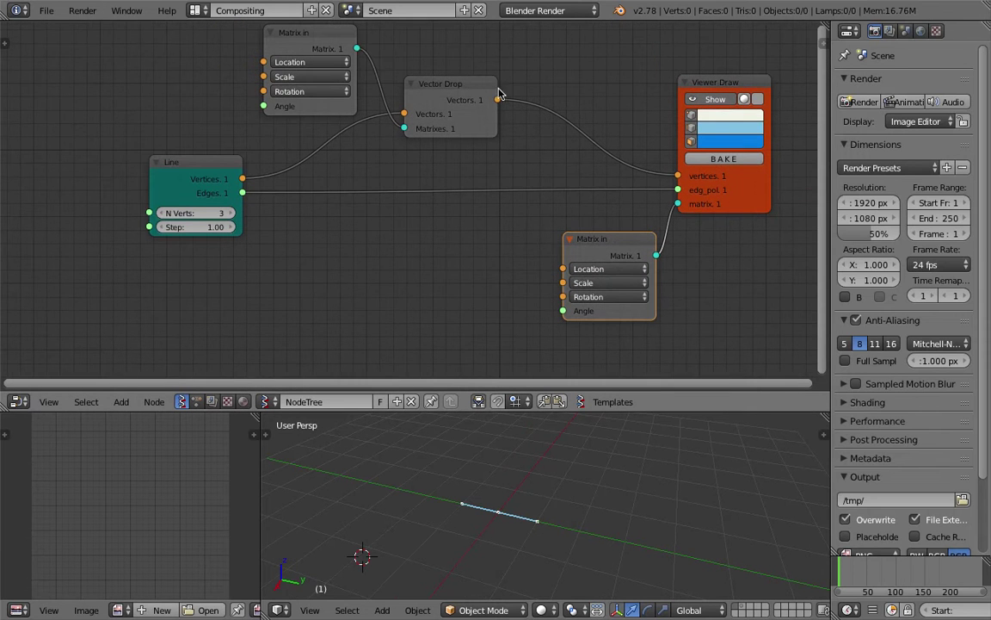
left_click_drag(707, 209, 715, 194)
left_click_drag(830, 173, 845, 173)
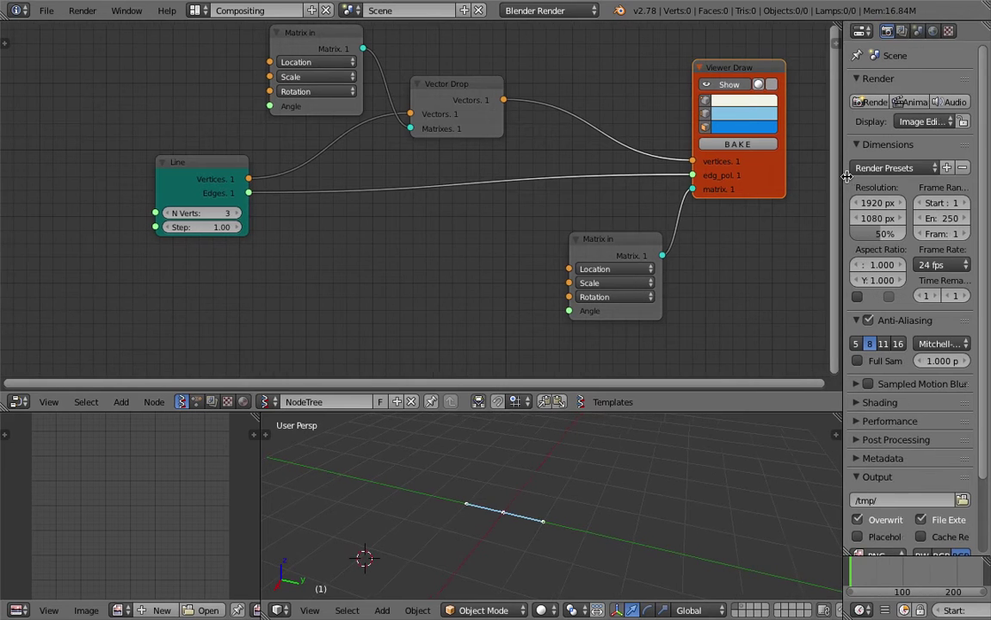
Nudge the new Matrix in node upward and save the file.
middle_click_drag(480, 437, 510, 512)
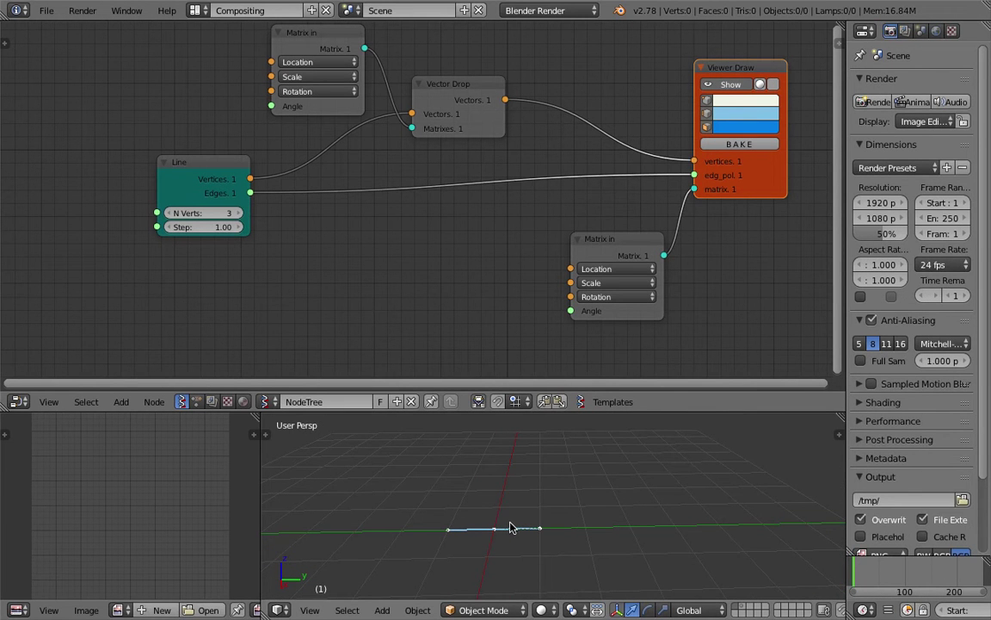
left_click_drag(615, 246, 612, 235)
middle_click_drag(568, 249, 545, 198)
key("ctrl+s")
left_click(586, 215)
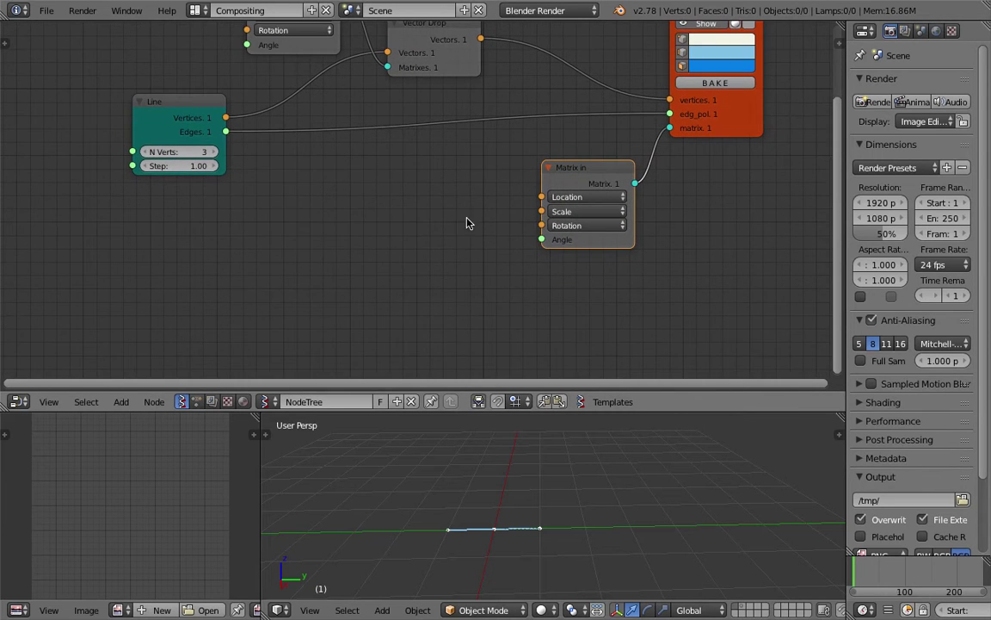
Add a second Line node and link its vertices to the Location input of the new Matrix in node.
key("shift+a")
left_click(420, 212)
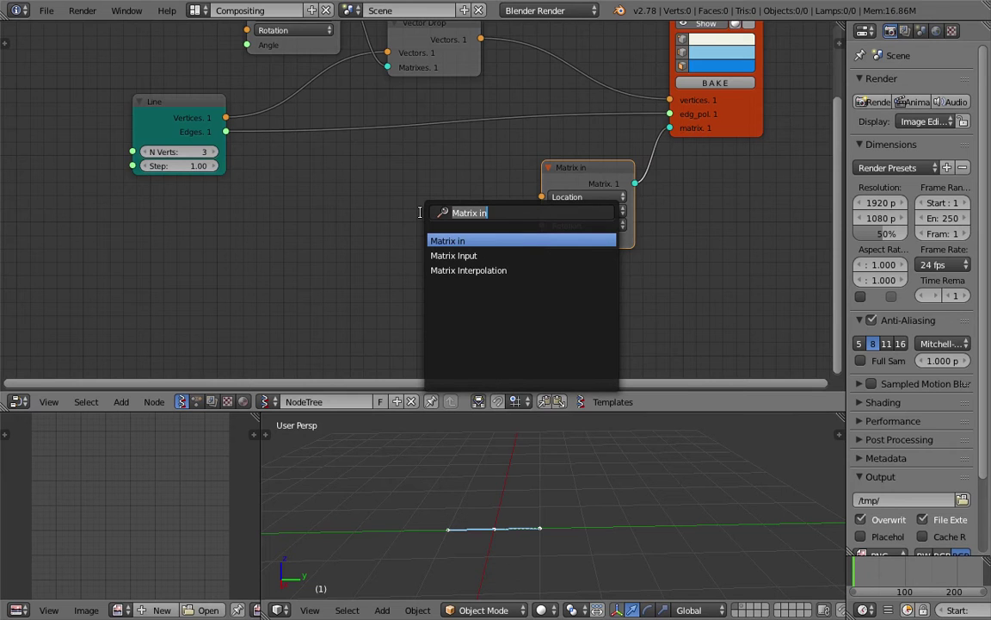
type("line")
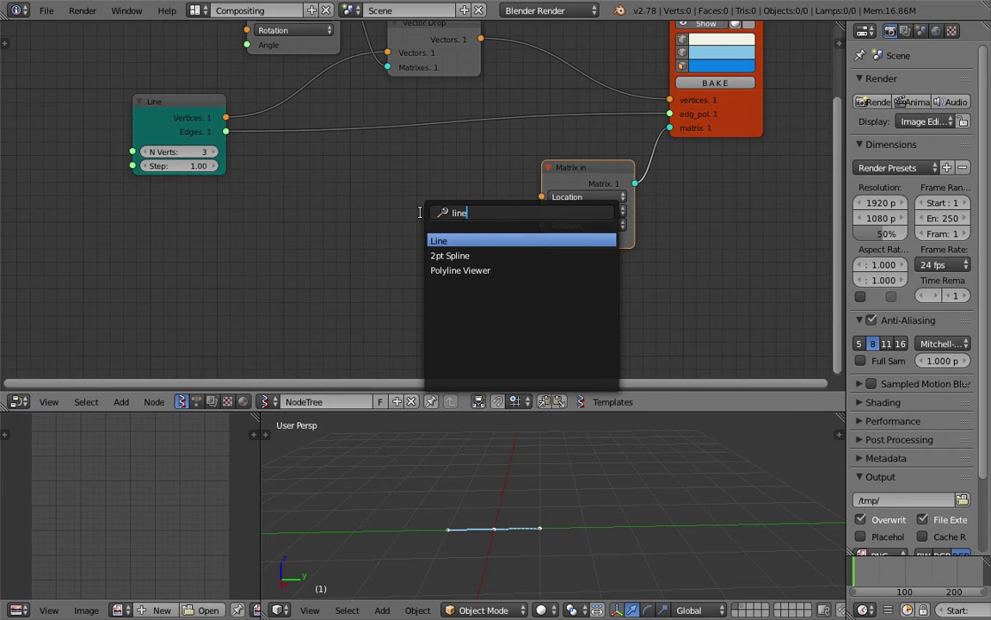
key("Return")
left_click(383, 214)
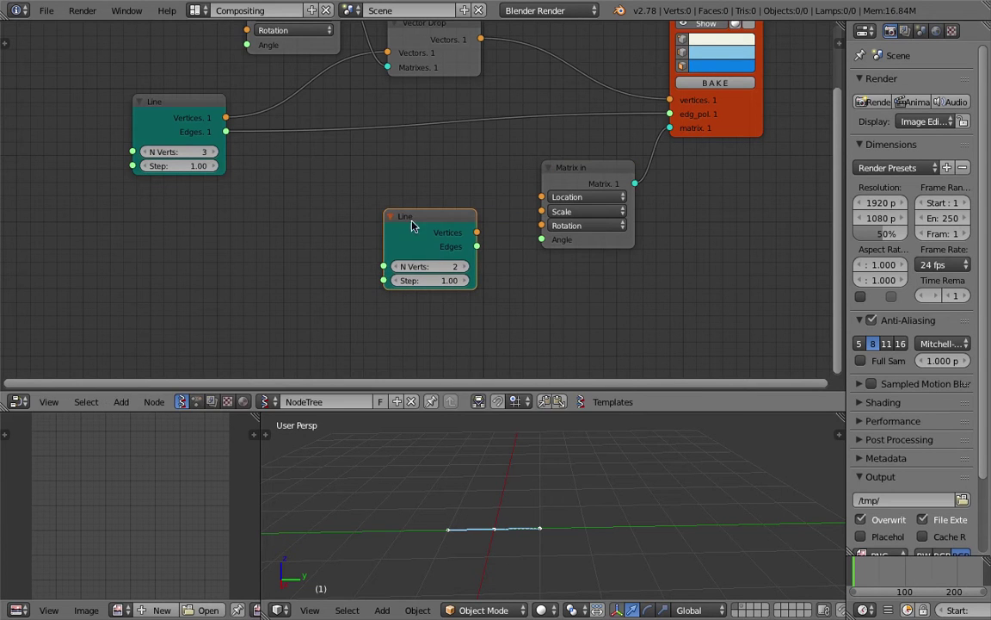
left_click_drag(477, 232, 541, 197)
Raise the second Line node's N Verts to 9 and move the node away from Matrix in.
middle_click_drag(627, 433, 559, 450)
scroll(560, 449, "down", 2)
left_click_drag(466, 268, 476, 267)
left_click(464, 268)
left_click(465, 267)
left_click(465, 268)
middle_click_drag(559, 537, 494, 438)
left_click_drag(421, 221, 372, 234)
middle_click_drag(585, 513, 550, 542)
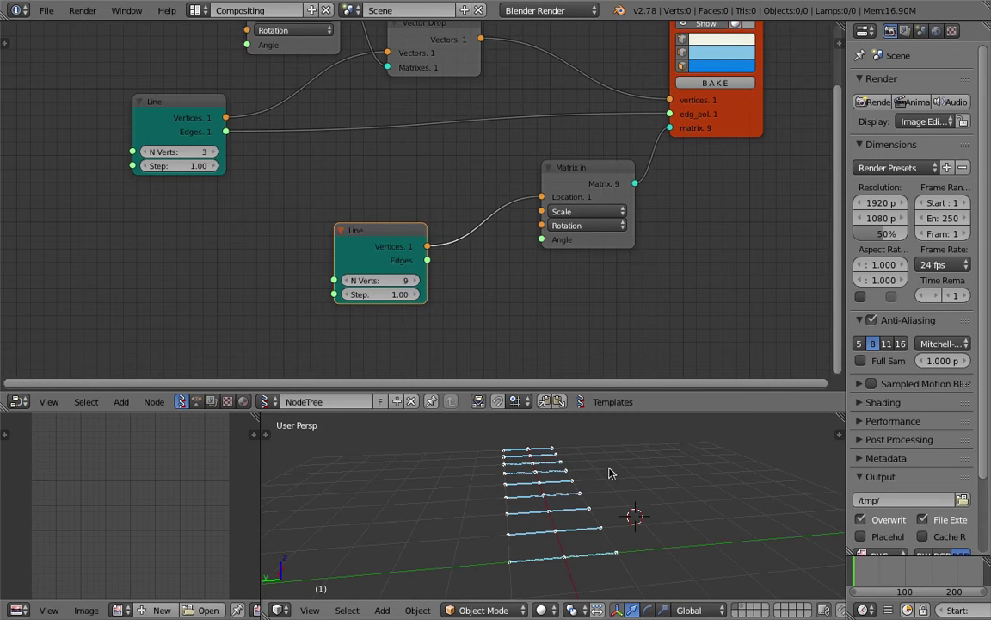
middle_click_drag(589, 520, 569, 529)
Enlarge the 3D view, move the second Line node beneath the first one, and set its N Verts to 10.
left_click_drag(643, 411, 645, 316)
middle_click_drag(444, 483, 469, 501)
middle_click_drag(510, 457, 631, 464)
left_click_drag(404, 184, 302, 185)
scroll(516, 162, "down", 1)
middle_click_drag(392, 210, 398, 193)
left_click(329, 207)
middle_click_drag(446, 450, 553, 380)
middle_click_drag(409, 187, 419, 173)
key("shift+a")
left_click(414, 202)
type("vector m")
key("Return")
left_click(415, 201)
key("x")
Add a Vector Math node near the second Line node and set its function to Add.
key("shift+a")
left_click(415, 201)
type("vector")
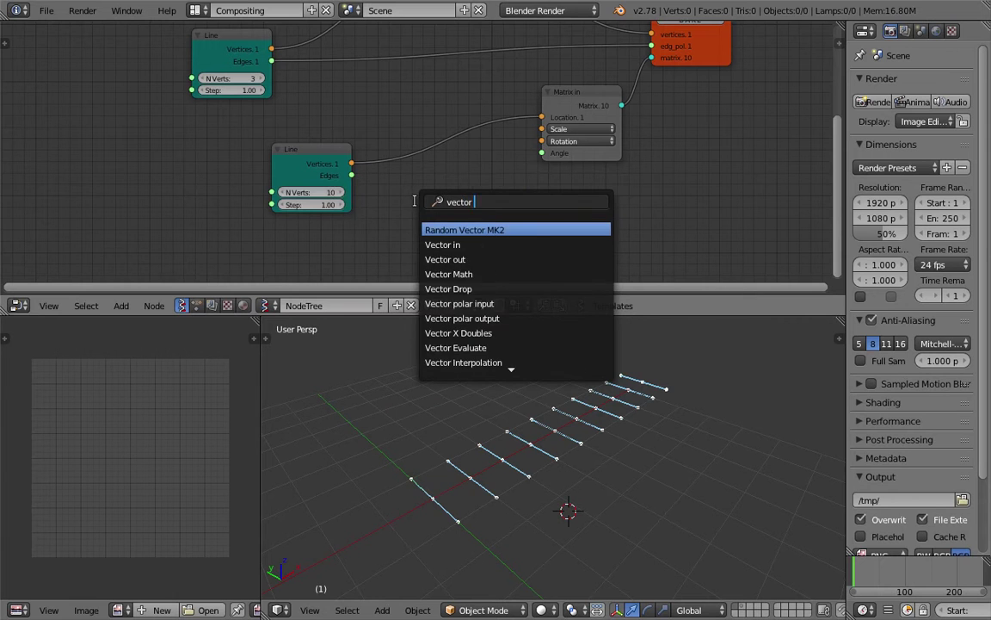
type(" m")
key("Down")
key("Return")
left_click(444, 216)
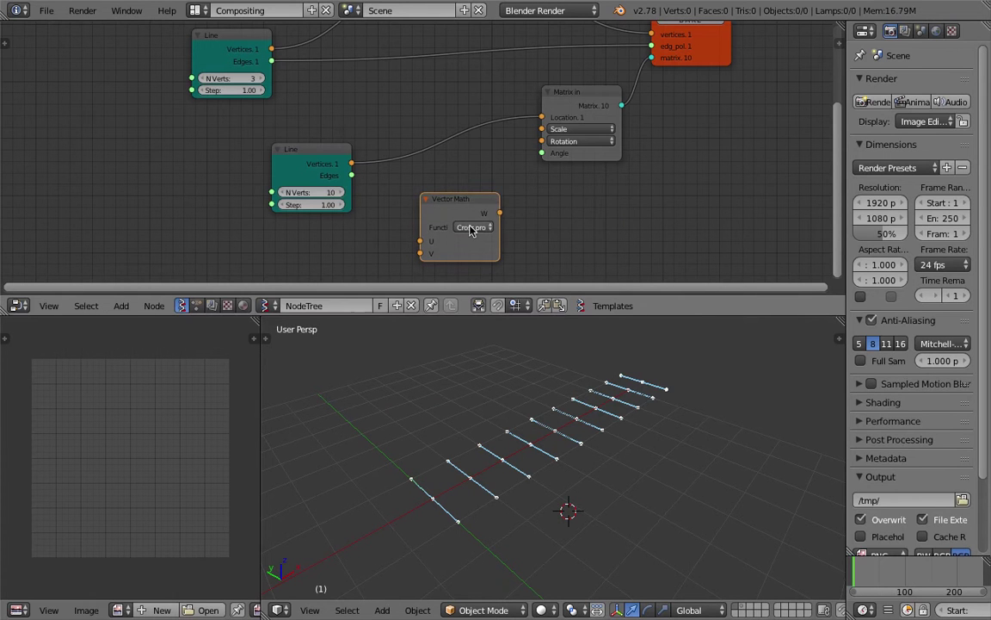
left_click(471, 227)
left_click(469, 188)
Link the second Line's vertices to the Add node's U input and its W output to Matrix in's Location.
left_click_drag(351, 163, 418, 243)
left_click_drag(499, 213, 541, 117)
left_click_drag(465, 211, 469, 205)
middle_click_drag(266, 259, 376, 190)
Add a Vector in node and link its vectors to the V input of the Add node.
key("shift+a")
left_click(375, 190)
type("vec")
key("Return")
left_click(466, 198)
left_click_drag(465, 197, 531, 179)
Set the Vector in node's Y to -0.960 and place the node beneath the second Line node.
middle_click_drag(531, 430, 587, 411)
mouse_move(441, 222)
left_mouse_down()
mouse_move(461, 222)
mouse_move(410, 222)
mouse_move(451, 222)
left_mouse_up()
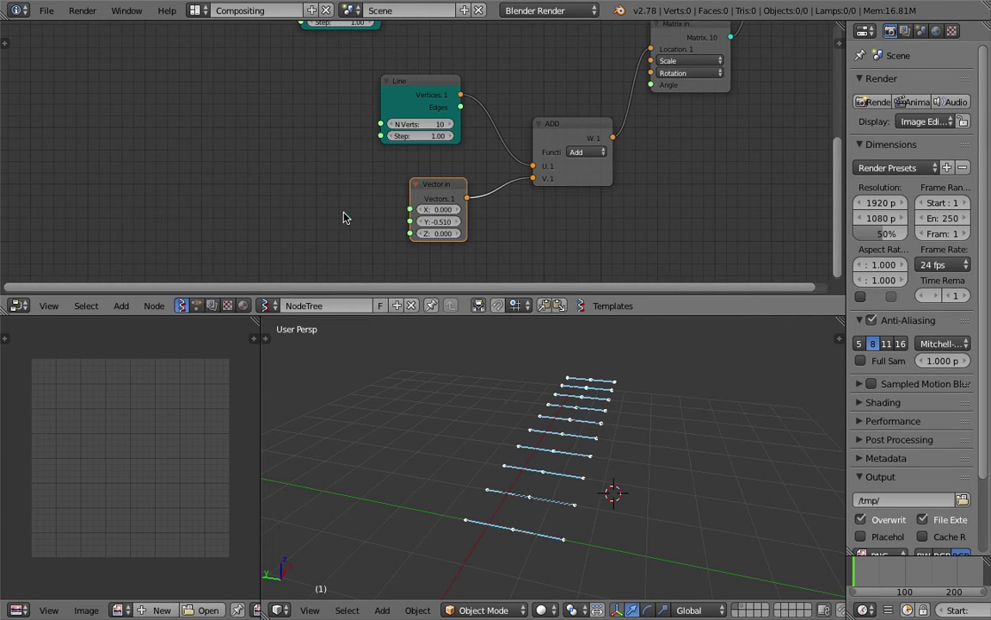
middle_click_drag(299, 210, 306, 194)
mouse_move(447, 204)
left_mouse_down()
mouse_move(438, 205)
mouse_move(455, 206)
left_mouse_up()
middle_click_drag(452, 190, 402, 220)
left_click_drag(410, 236, 422, 202)
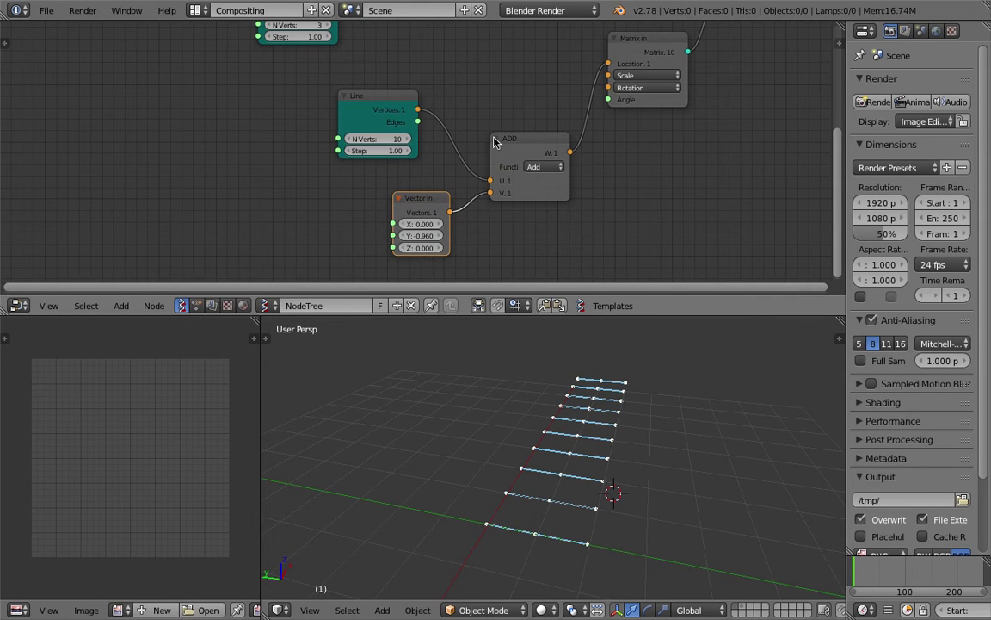
Shift the second Line node closer to the Add node and save the file.
scroll(516, 166, "up", 2)
left_click_drag(366, 90, 389, 91)
middle_click_drag(429, 127, 433, 115)
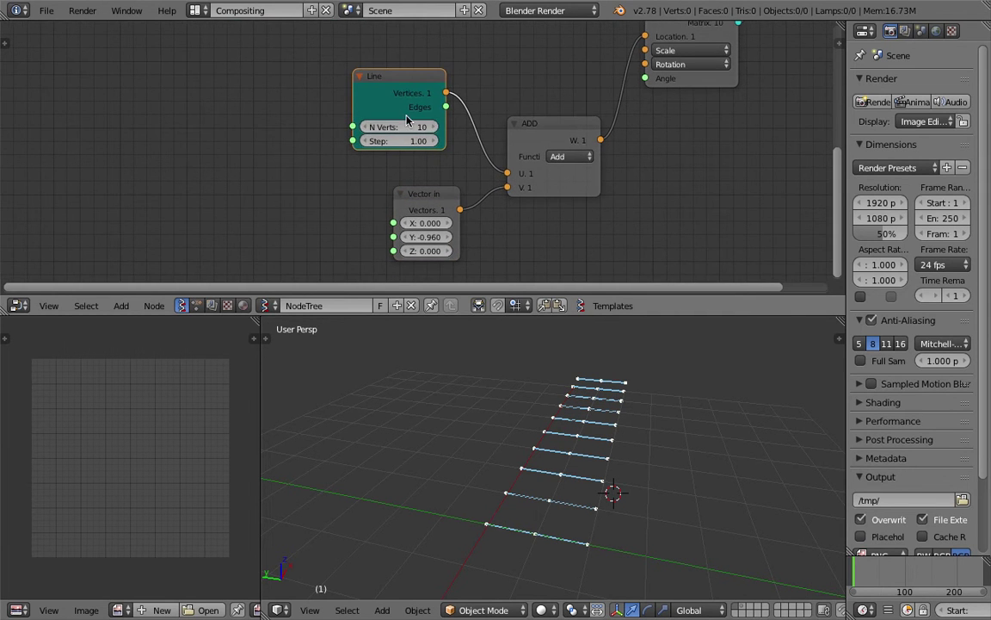
middle_click_drag(380, 162, 406, 111)
middle_click_drag(573, 422, 553, 431)
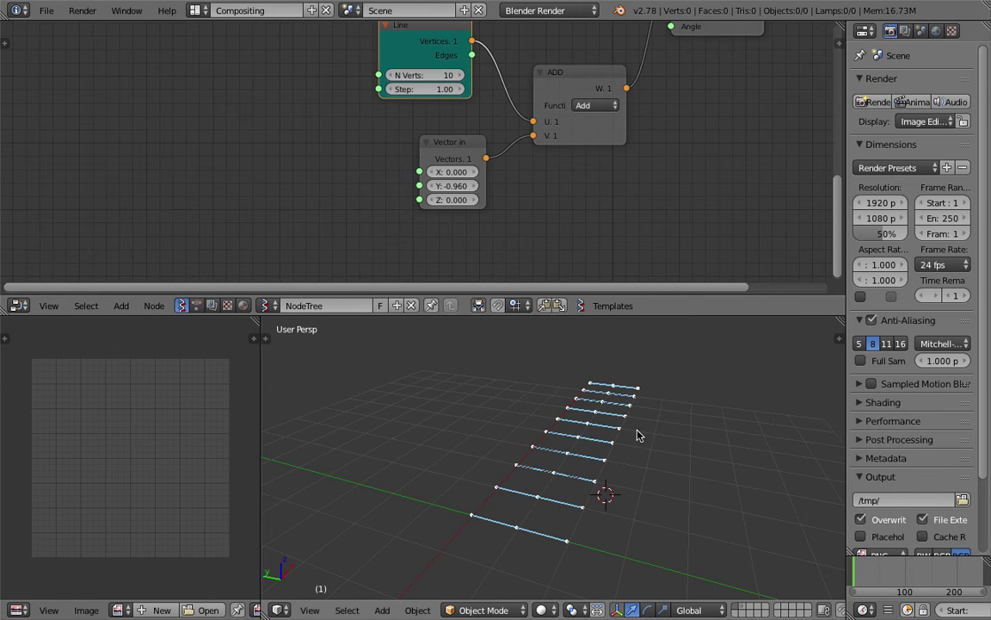
key("ctrl+s")
middle_click_drag(377, 182, 445, 201)
left_click(383, 183)
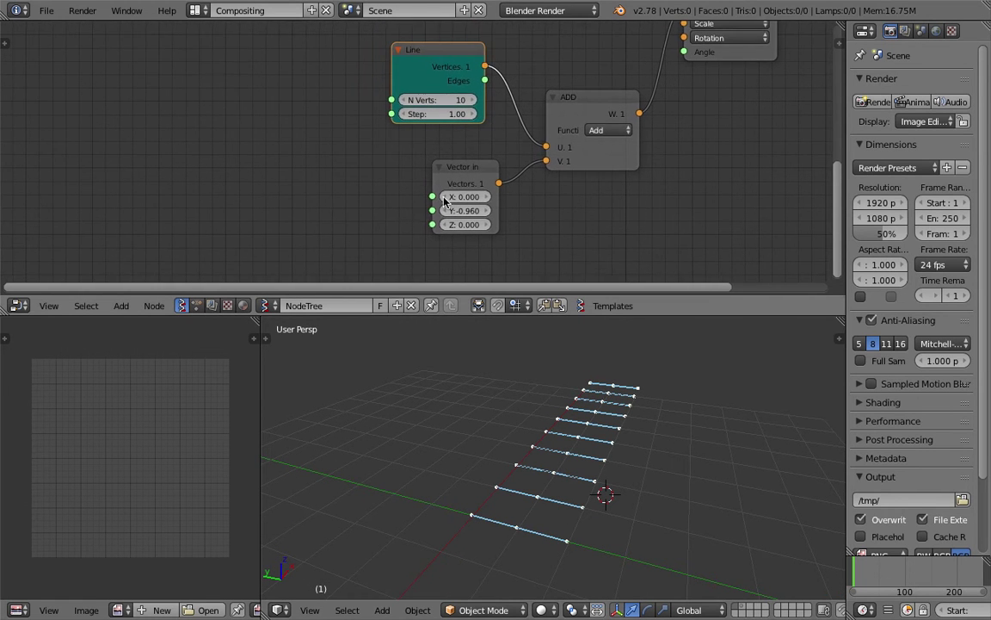
Add a Frame info node well before the Vector in node, leaving space between them.
key("shift+a")
left_click(293, 167)
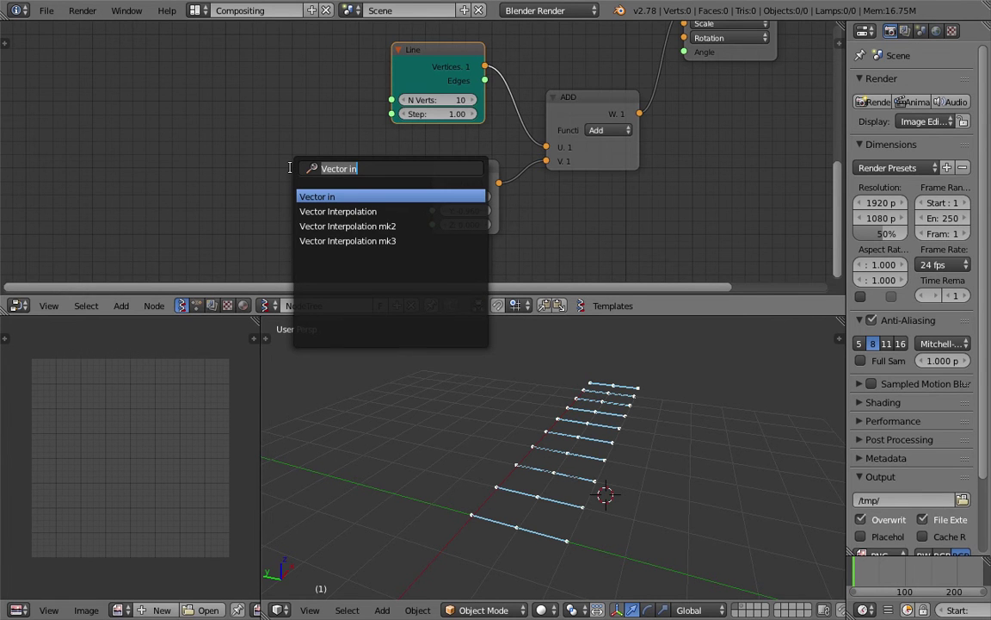
key("BackSpace")
type("frame")
key("Down")
key("Return")
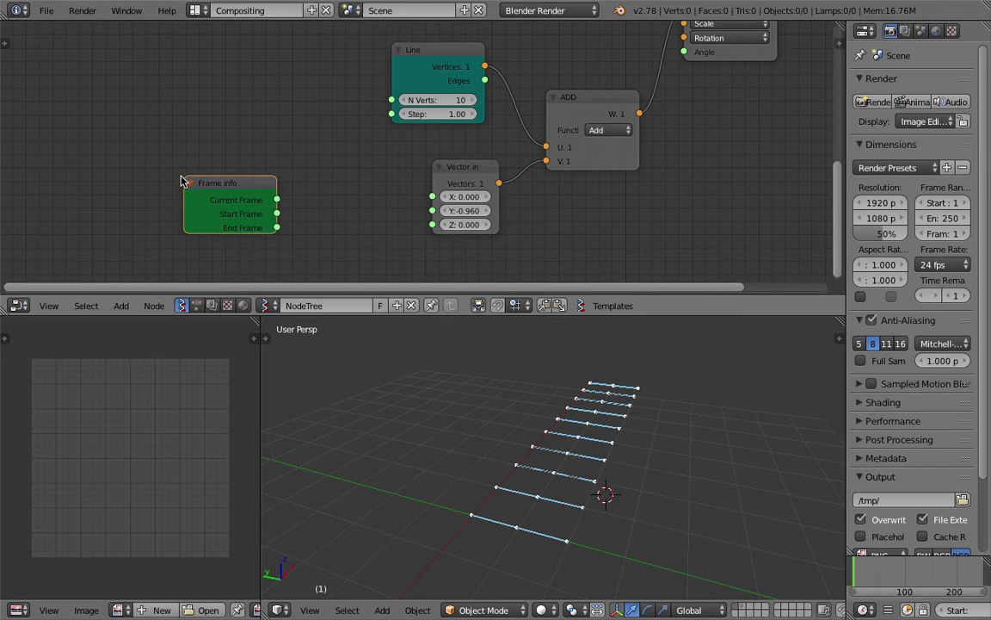
left_click(117, 175)
Add a Math node with the Sine function between Frame info and Vector in, and link Current Frame to its x input.
key("shift+a")
left_click(270, 172)
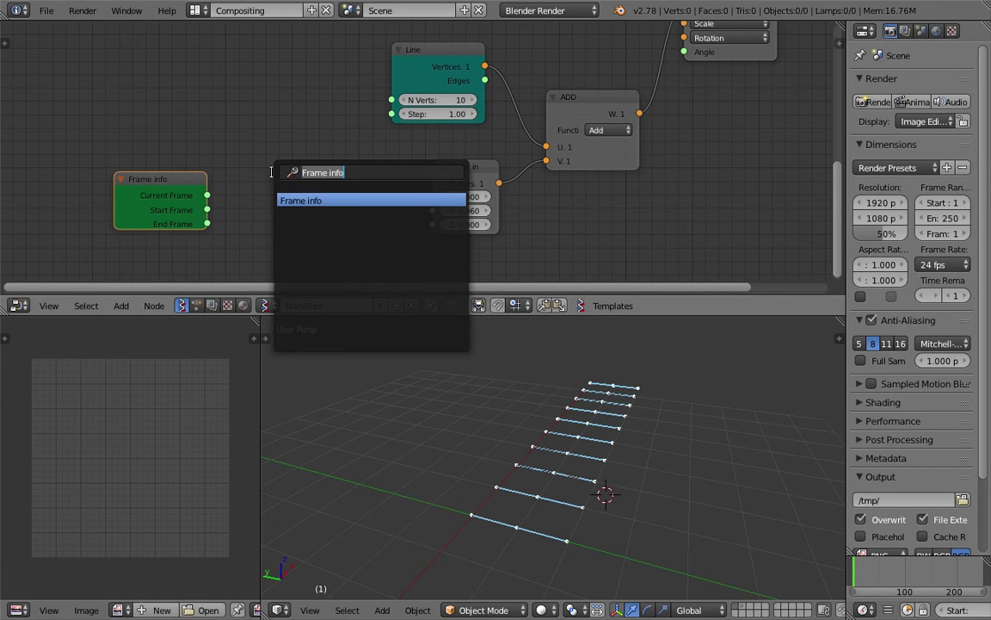
type("math")
key("Down")
key("Return")
left_click(330, 207)
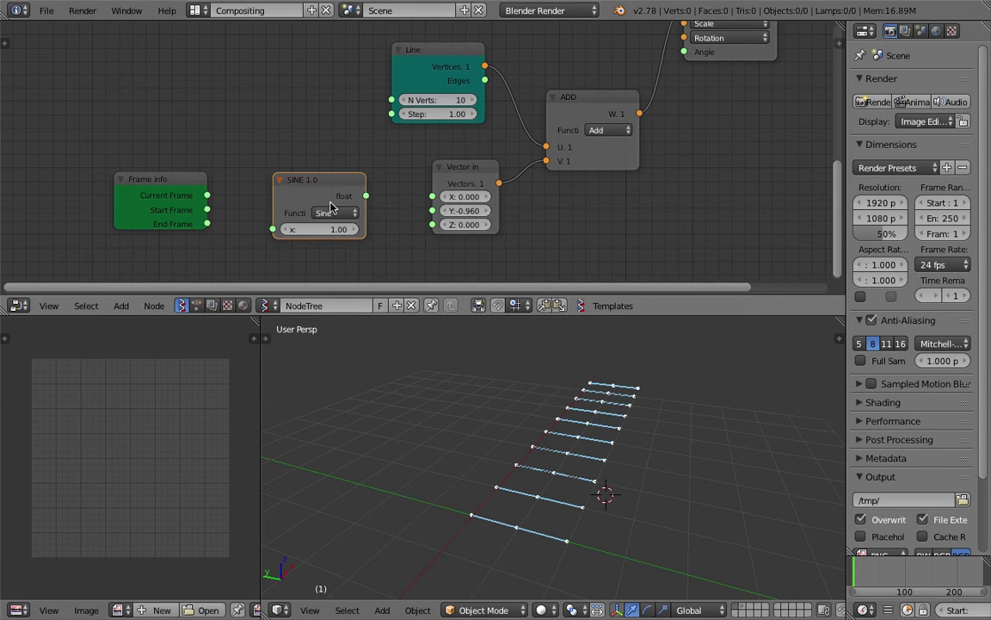
left_click_drag(207, 195, 269, 232)
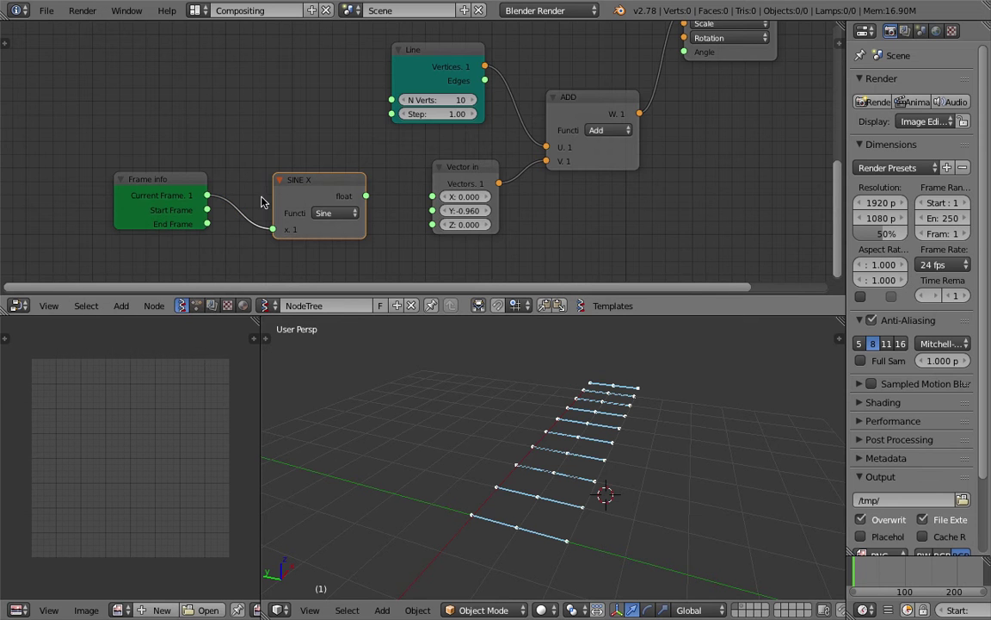
Link the Sine node's float output to the Vector in node's Y input and play the animation.
left_click_drag(367, 196, 432, 211)
key("alt+a")
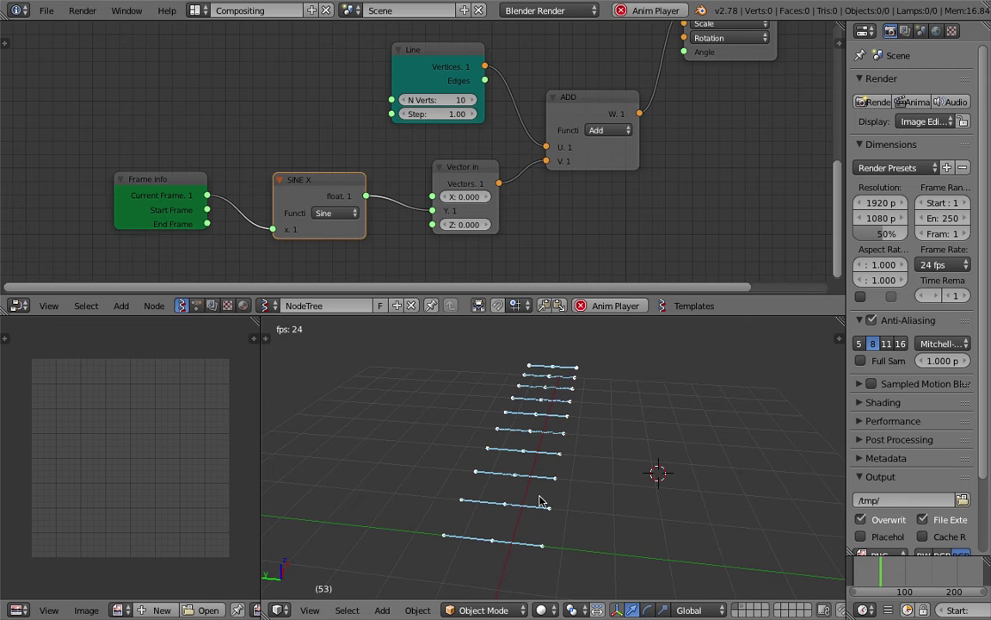
middle_click_drag(736, 457, 697, 459)
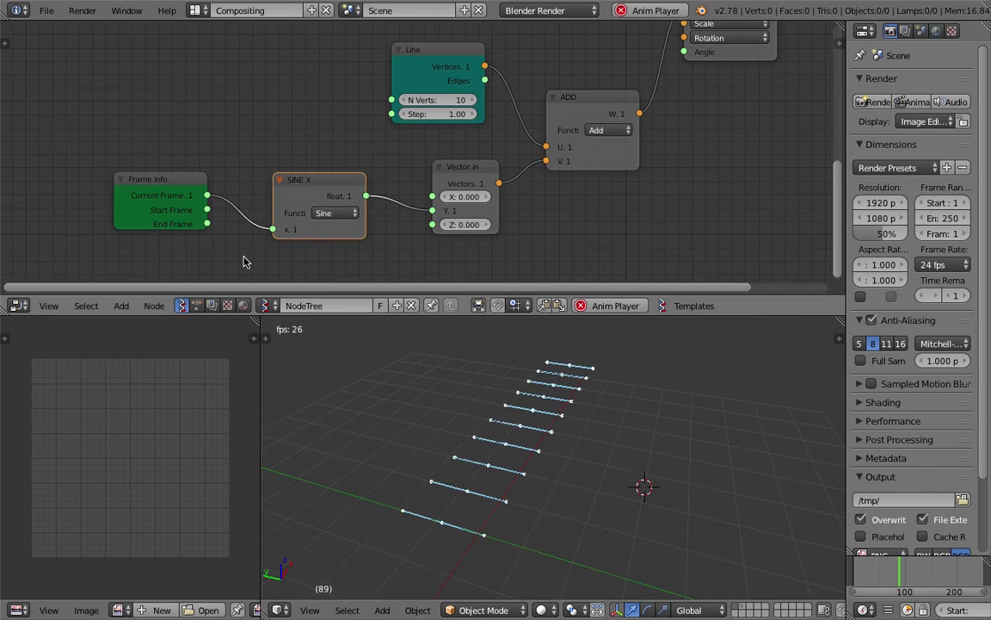
Duplicate the Sine node, switch the copy to the multiply (*) function, and insert it between Frame info and Sine.
middle_click_drag(244, 255, 284, 213)
left_click_drag(228, 142, 142, 149)
left_click(343, 141)
key("shift+d")
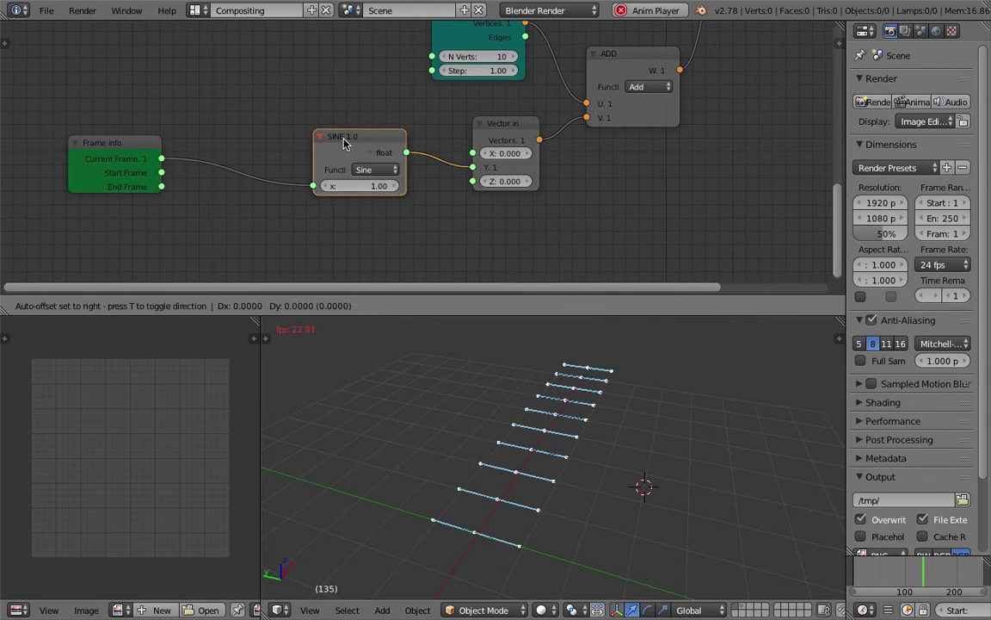
left_click(205, 80)
left_click(243, 108)
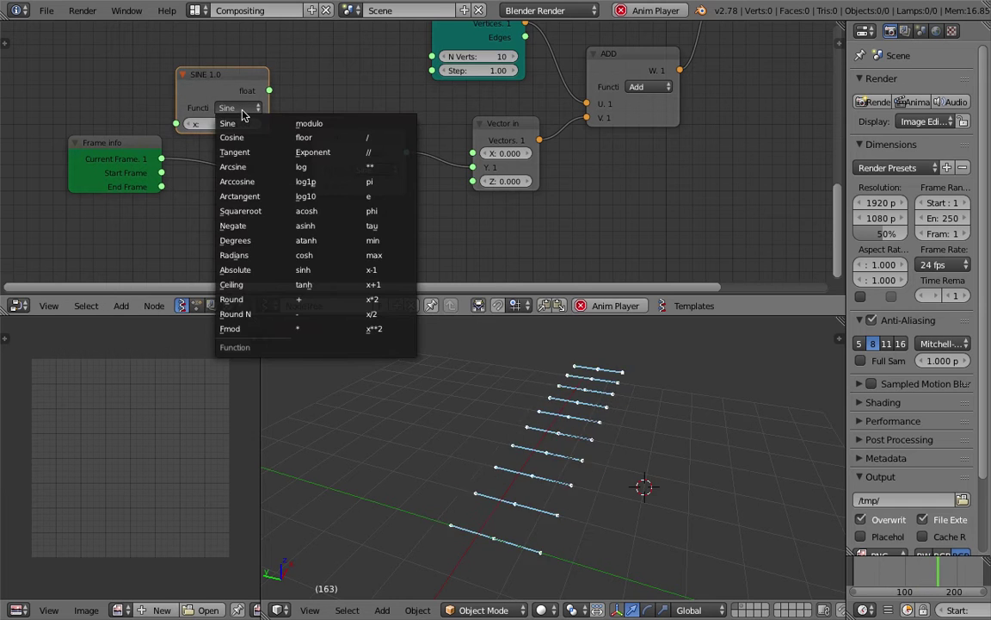
left_click(314, 328)
left_click_drag(242, 82, 259, 131)
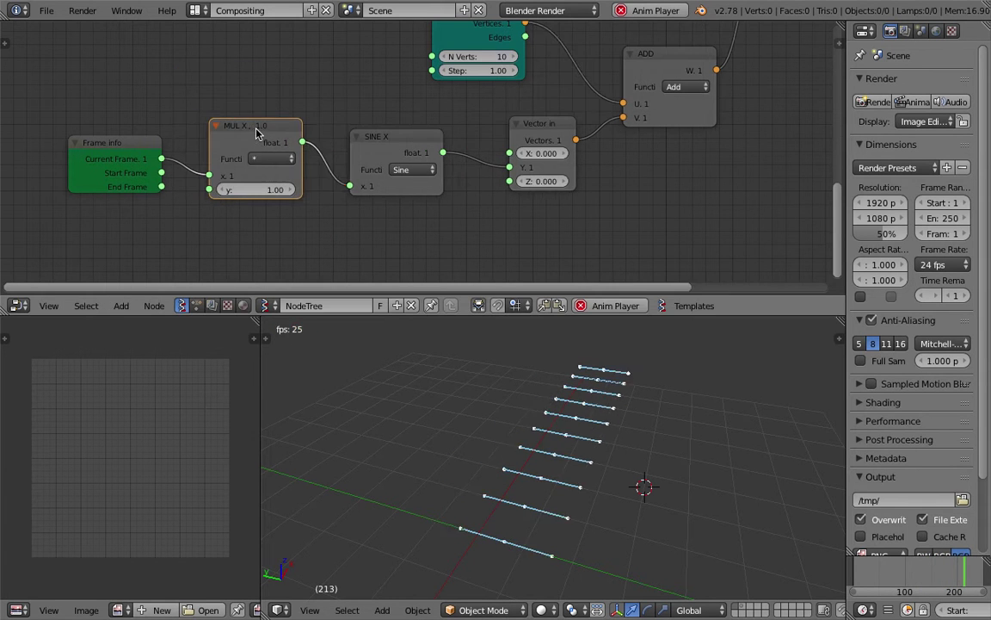
Set the multiply node's y value to 0.10 and view the slowed animation from another angle.
scroll(258, 131, "up", 2)
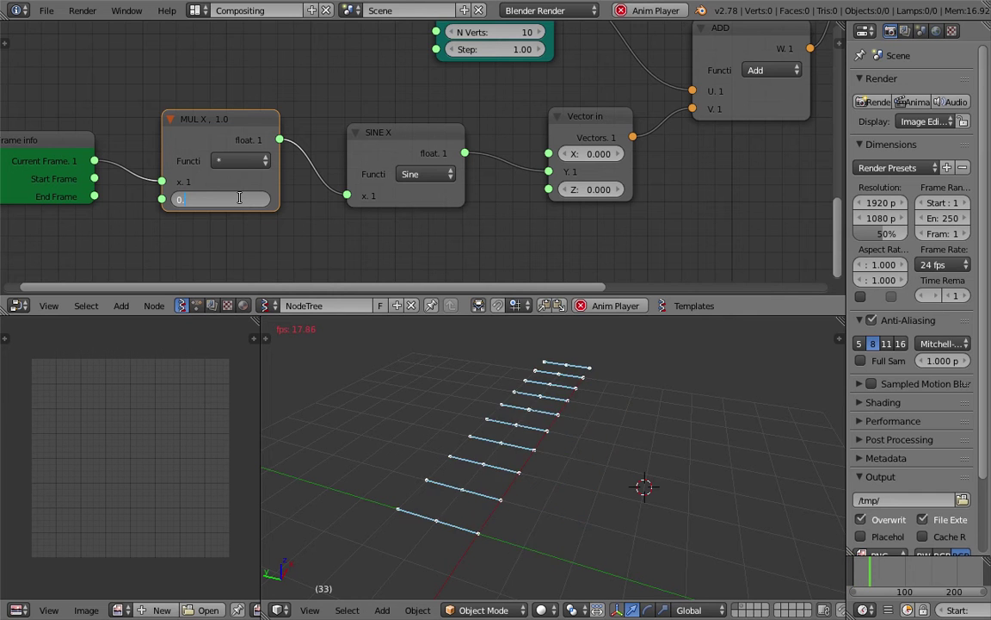
key("Return")
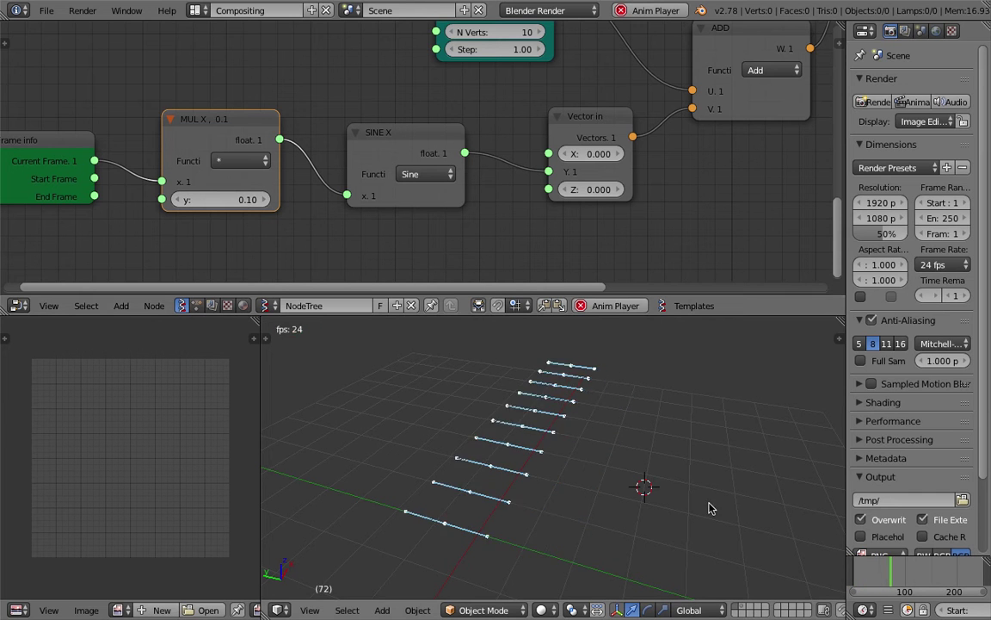
middle_click_drag(691, 551, 542, 517)
Move the multiply node close to Sine and shift Frame info away, leaving room for another node between them.
left_click_drag(235, 121, 250, 150)
scroll(245, 150, "down", 1)
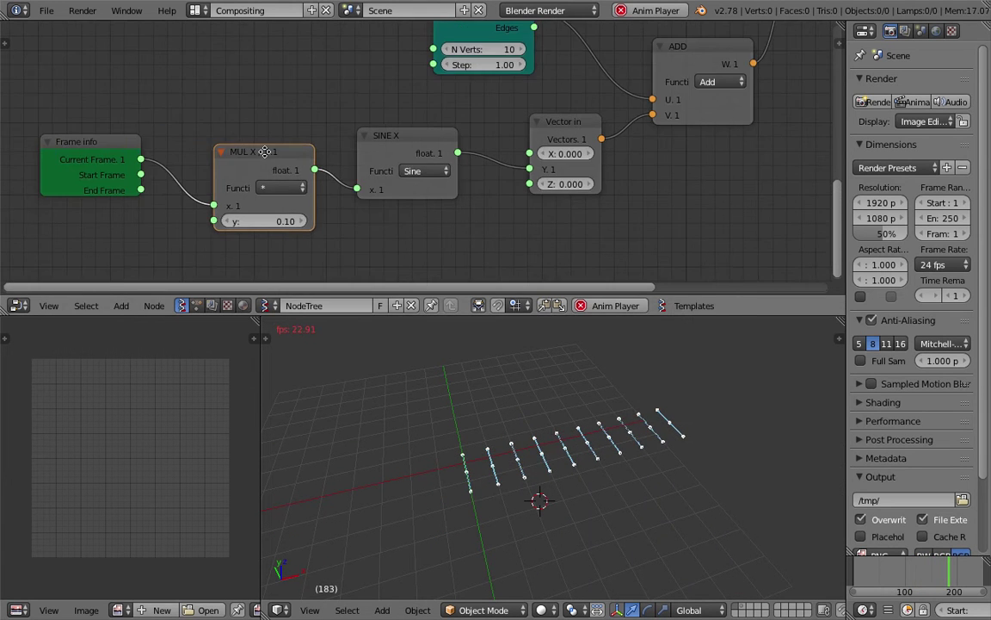
middle_click_drag(261, 155, 348, 140)
left_click_drag(350, 142, 370, 124)
left_click(495, 128)
left_click_drag(181, 131, 119, 126)
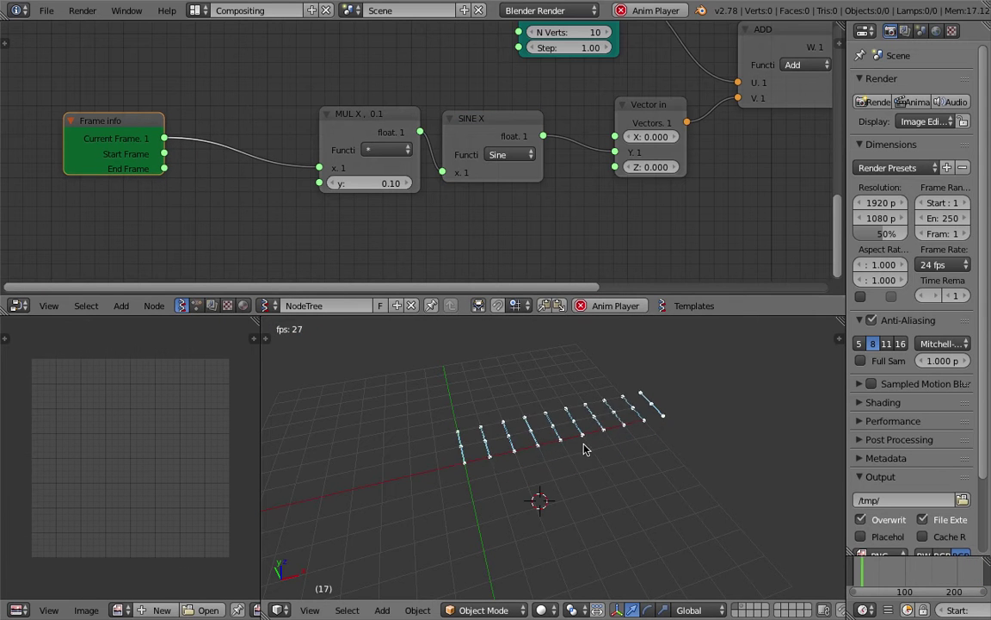
middle_click_drag(615, 443, 532, 469)
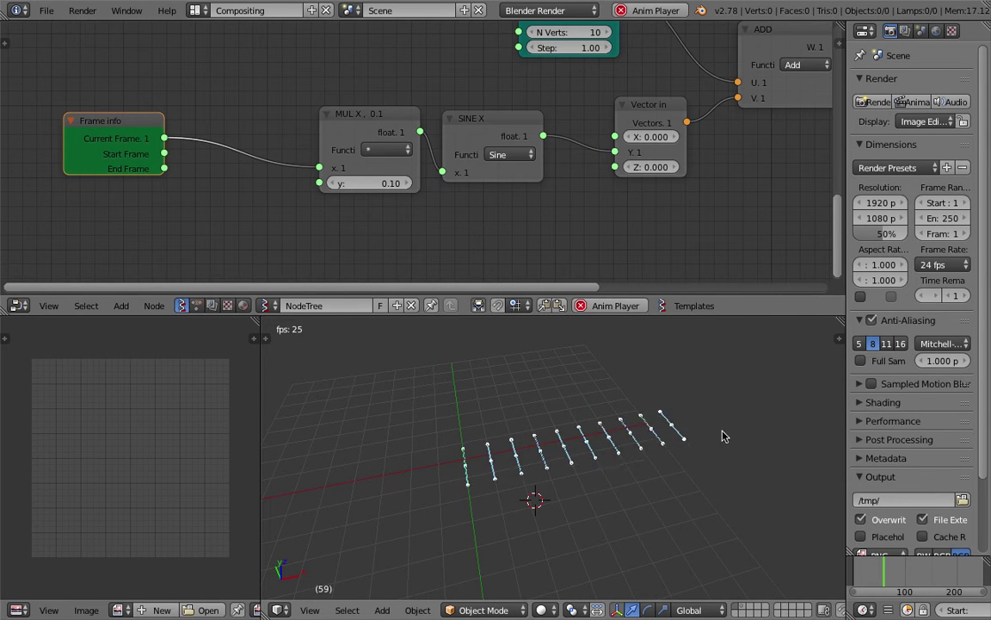
middle_click_drag(629, 448, 593, 445)
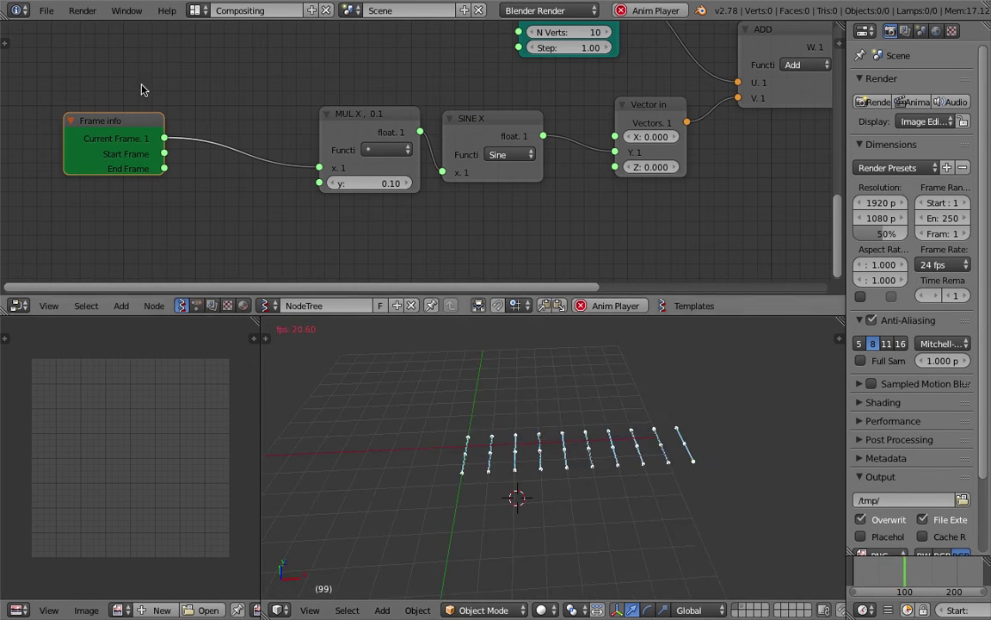
Add a Range Float node and place it beneath the Frame info node.
middle_click_drag(182, 81, 182, 97)
key("shift+a")
left_click(183, 94)
type("range")
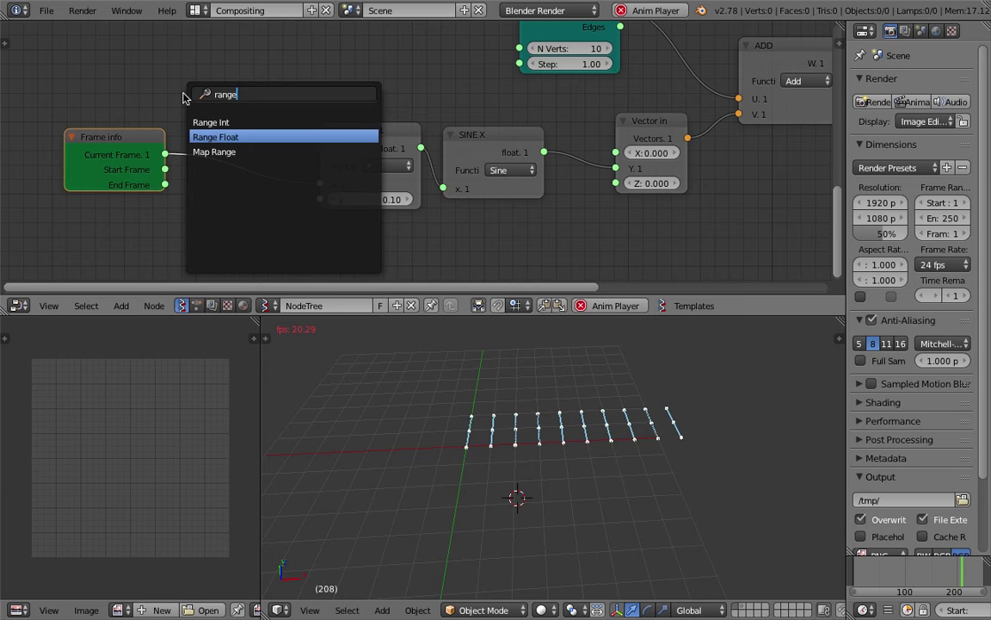
key("Return")
left_click(196, 107)
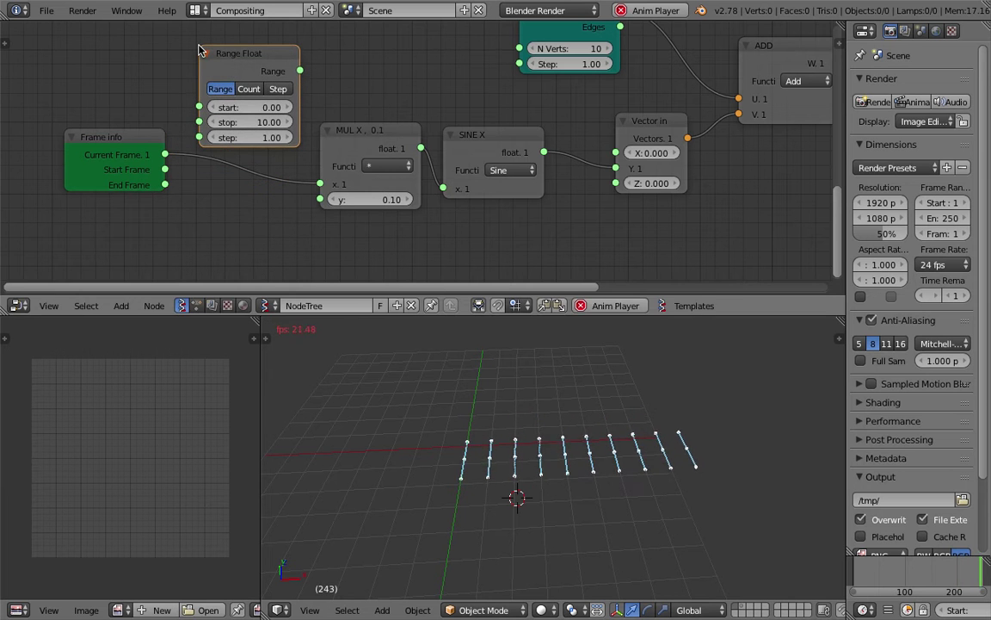
left_click_drag(235, 61, 225, 212)
middle_click_drag(230, 198, 233, 161)
left_click_drag(126, 104, 90, 86)
left_click_drag(226, 179, 98, 183)
Duplicate the multiply node into the link after Frame info and set the copy's function to addition (+).
middle_click_drag(334, 124, 348, 123)
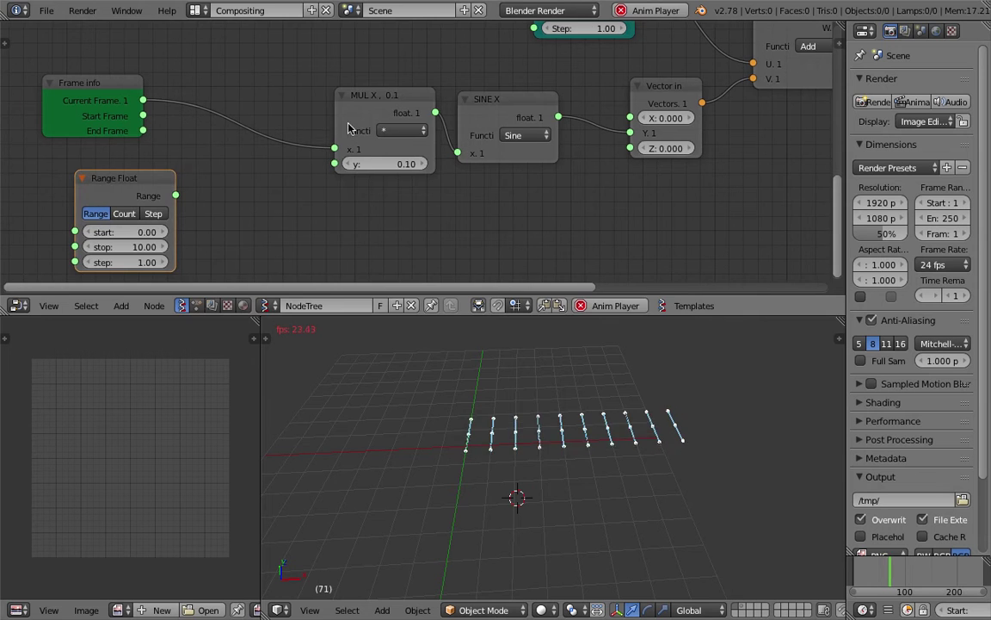
key("shift+d")
left_click(238, 104)
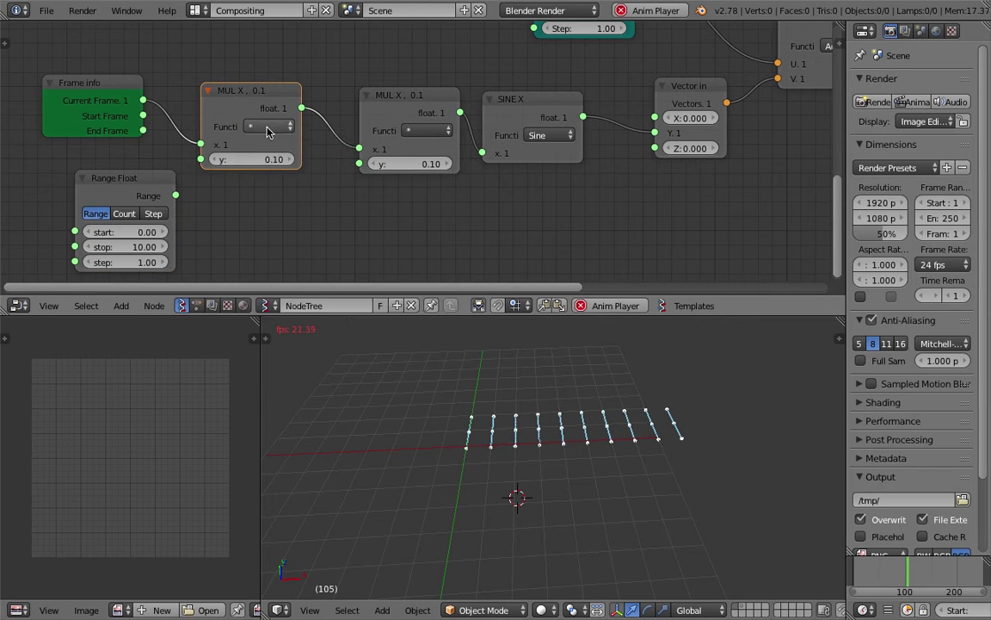
left_click(268, 131)
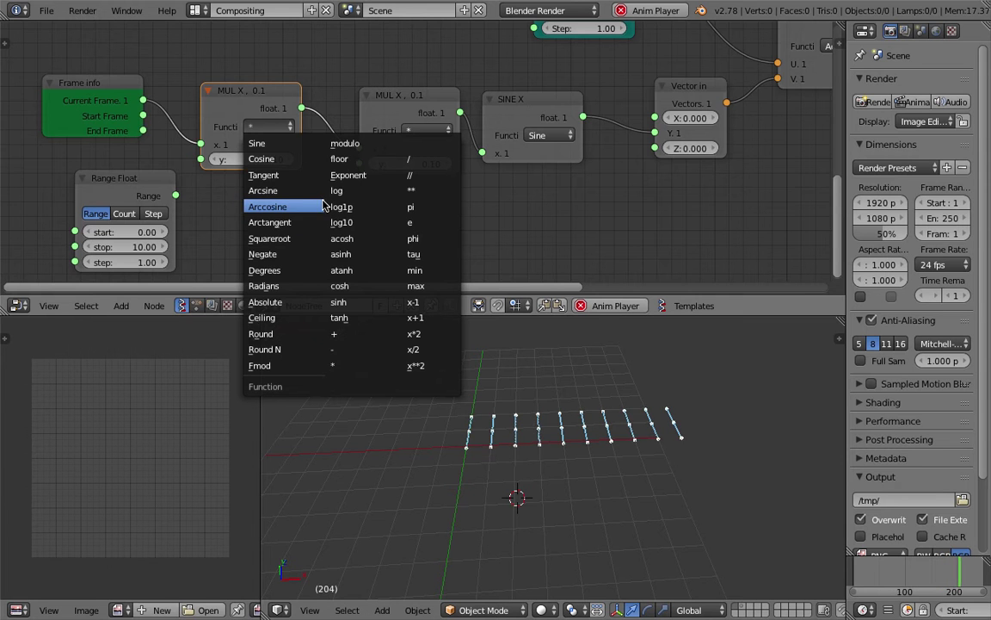
left_click(345, 336)
middle_click_drag(239, 186, 290, 172)
Align Range Float beneath Frame info and link its Range output to the addition node's y input.
left_click_drag(198, 171, 164, 170)
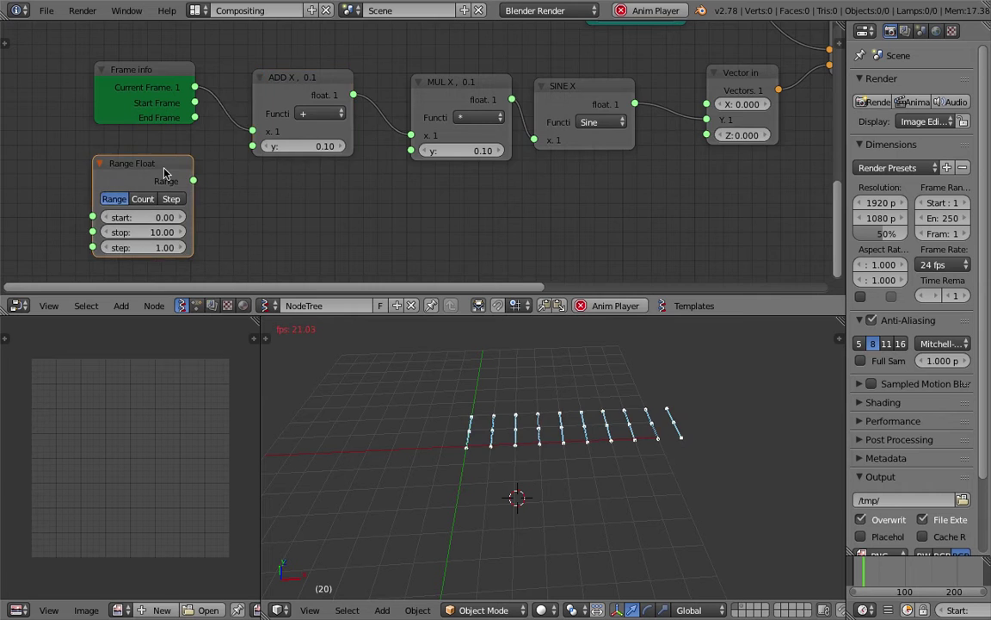
scroll(288, 170, "left", 2, "ctrl")
left_click_drag(265, 182, 315, 156)
middle_click_drag(551, 413, 590, 452)
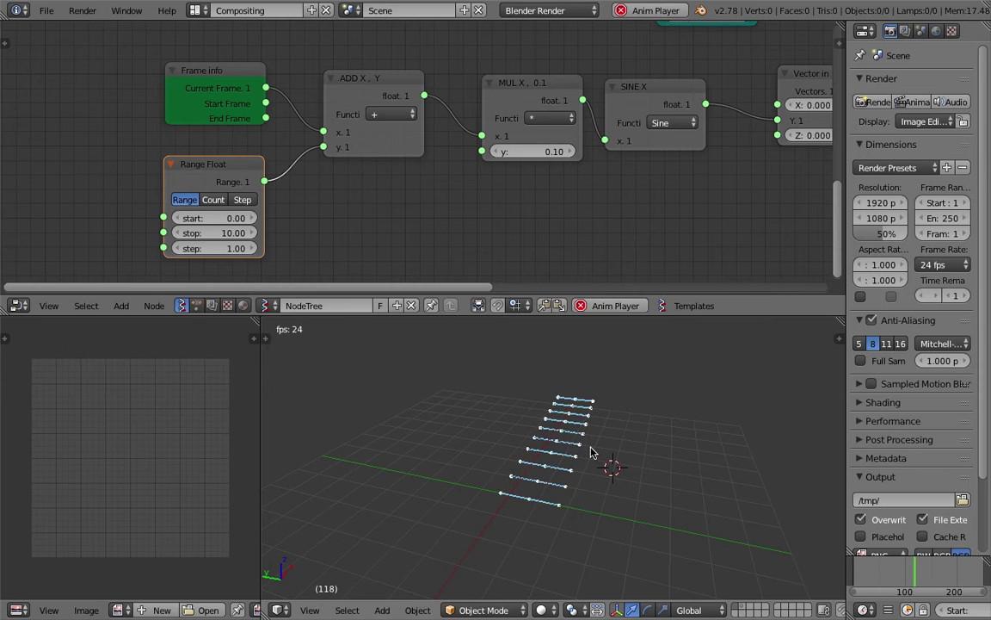
Save the file and shift the Frame info node farther from the addition node.
middle_click_drag(350, 198, 359, 179)
key("ctrl+s")
left_click(359, 179)
left_click(194, 57)
left_click_drag(195, 57, 154, 57)
Add a Stethoscope node beneath the addition node and link Frame info's Current Frame output to its Data input.
key("shift+a")
left_click(383, 190)
type("ste")
left_click(399, 215)
left_click(380, 193)
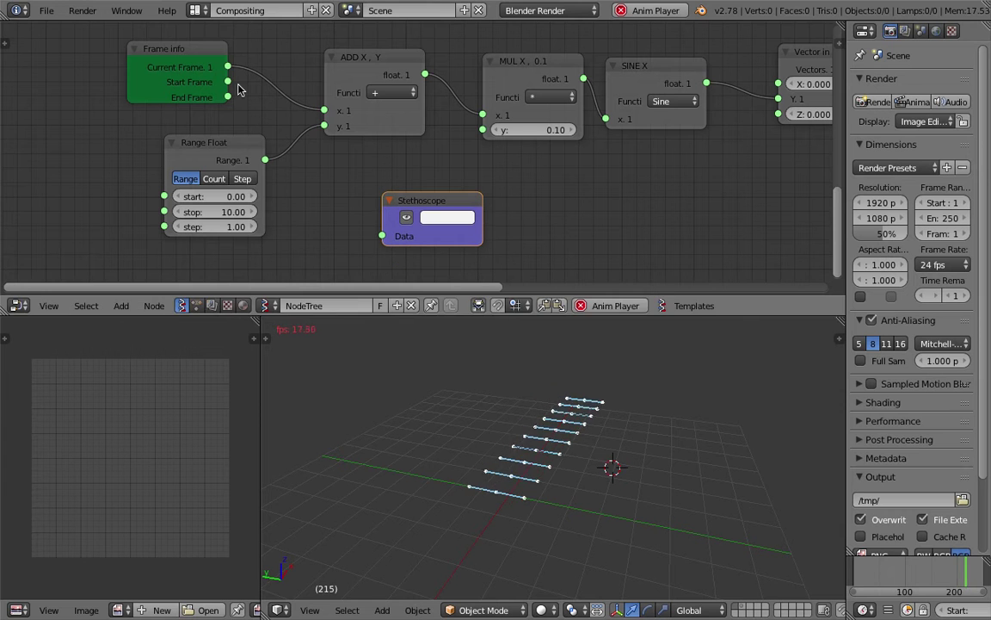
left_click_drag(228, 67, 382, 236)
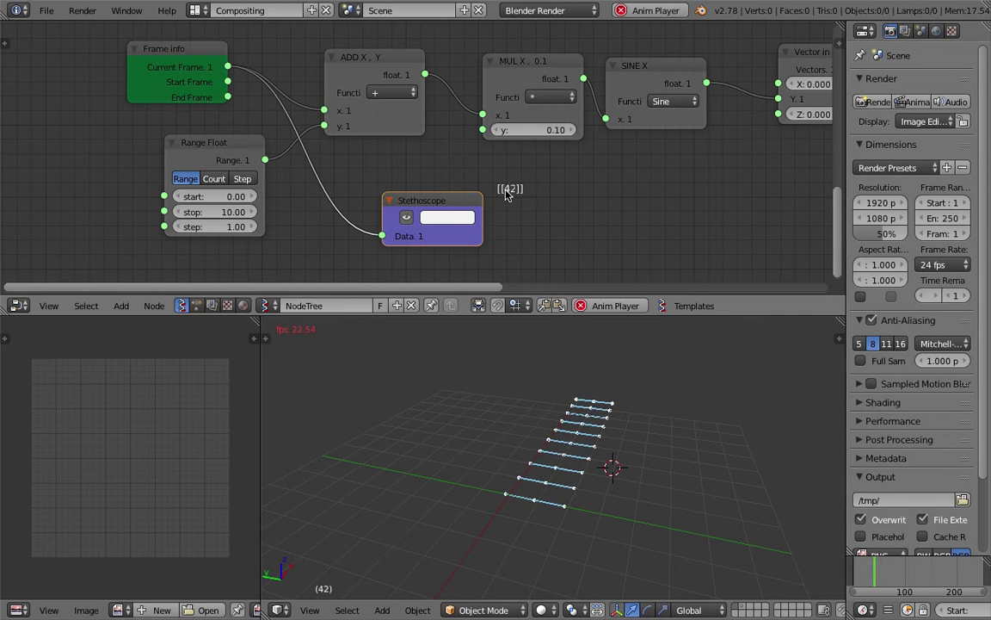
Move the Stethoscope clear of the node chain and link the addition node's float output to its Data input.
scroll(508, 205, "up", 2)
scroll(576, 228, "down", 3)
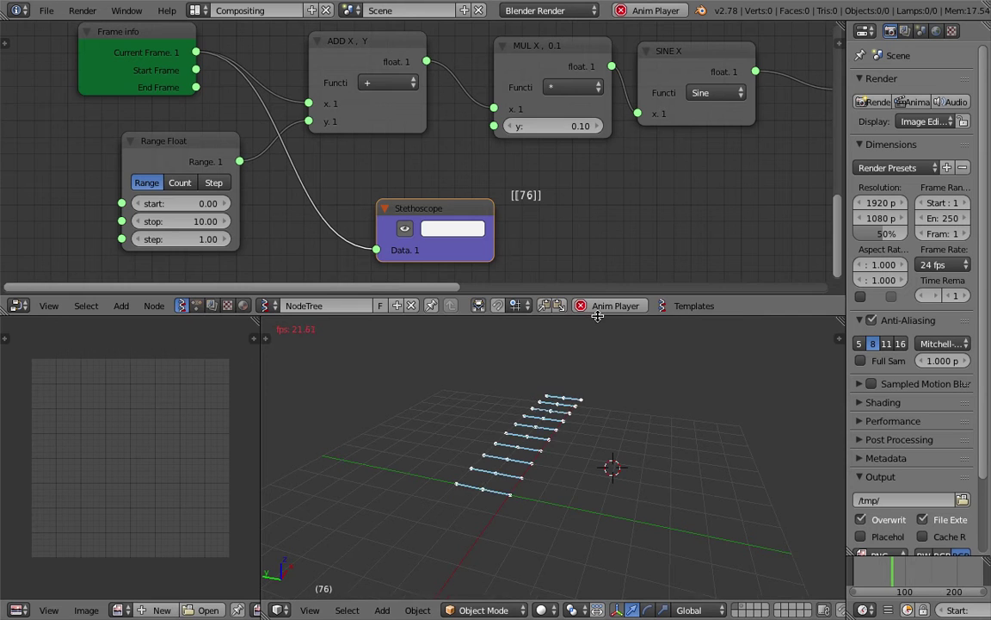
left_click_drag(597, 316, 595, 350)
left_click_drag(449, 226, 562, 227)
left_click_drag(201, 167, 187, 170)
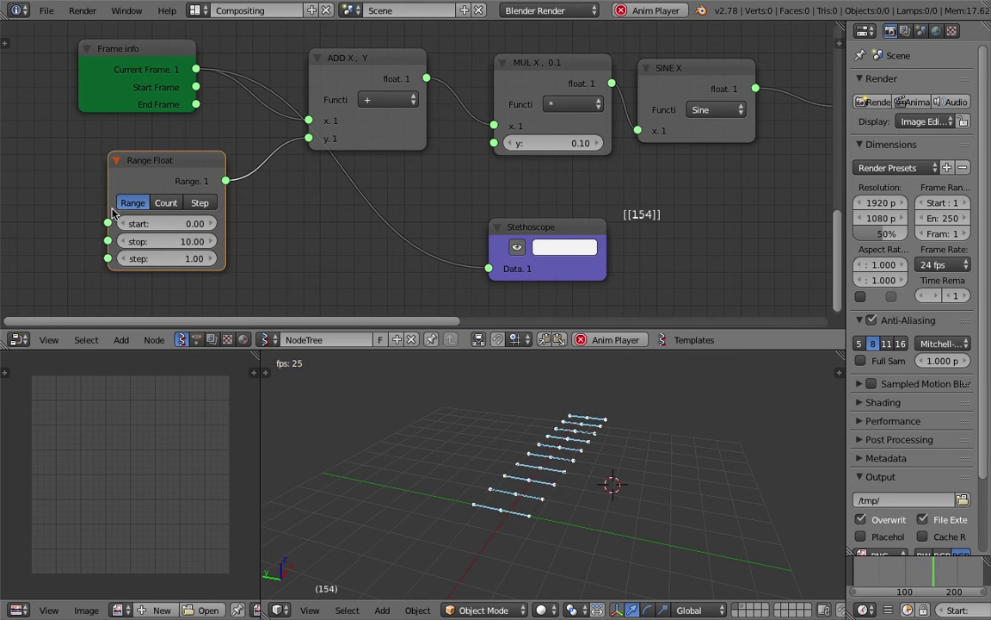
left_click_drag(426, 78, 501, 265)
middle_click_drag(706, 221, 663, 161)
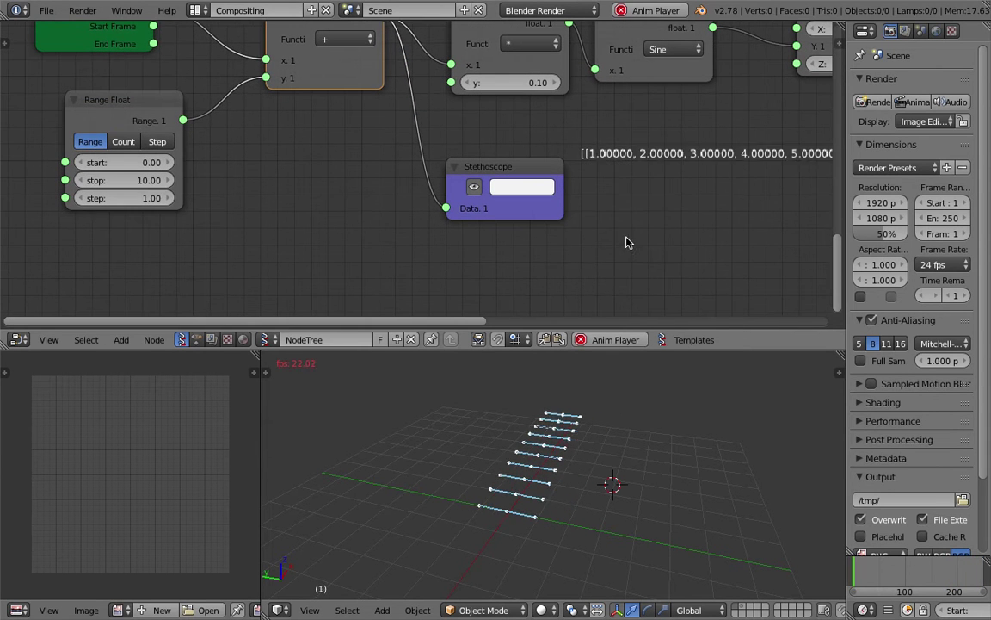
Switch Range Float to Count mode and raise its stop value to 91.51.
left_click(126, 141)
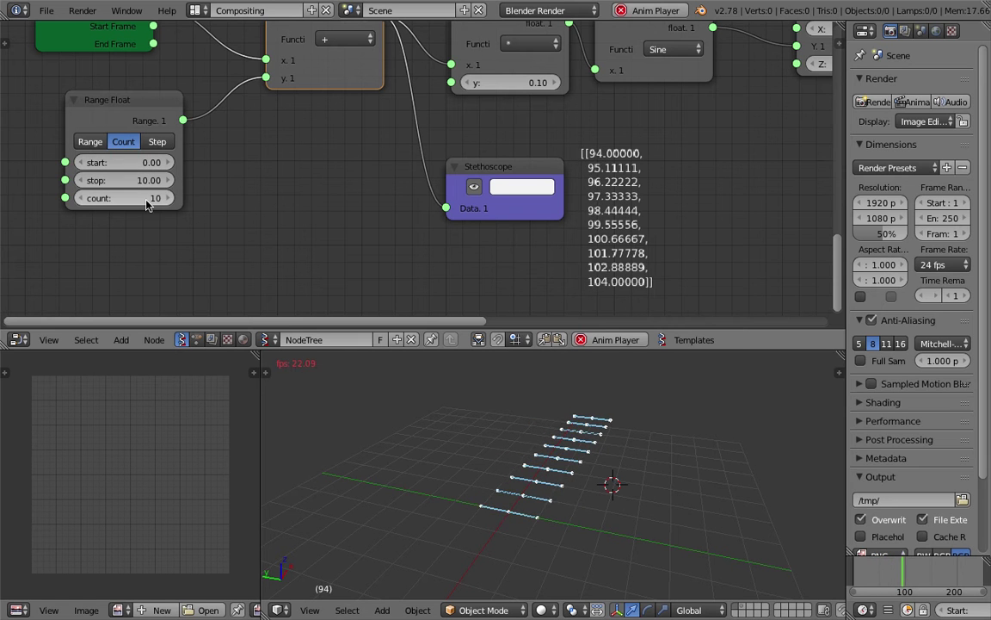
middle_click_drag(179, 195, 212, 201)
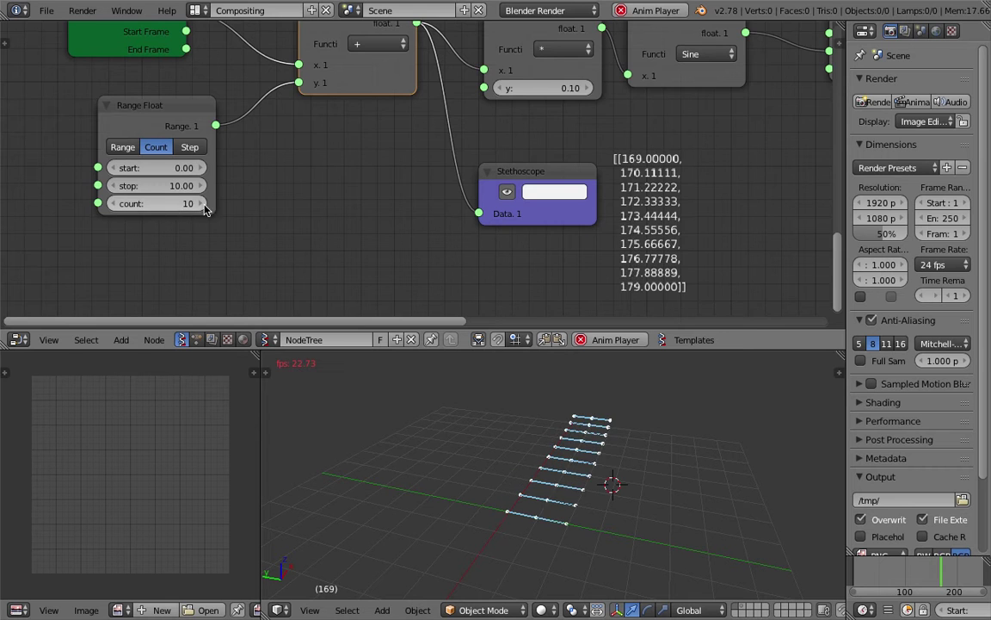
scroll(427, 170, "down", 2)
middle_click_drag(561, 531, 499, 516)
left_click_drag(217, 181, 370, 181)
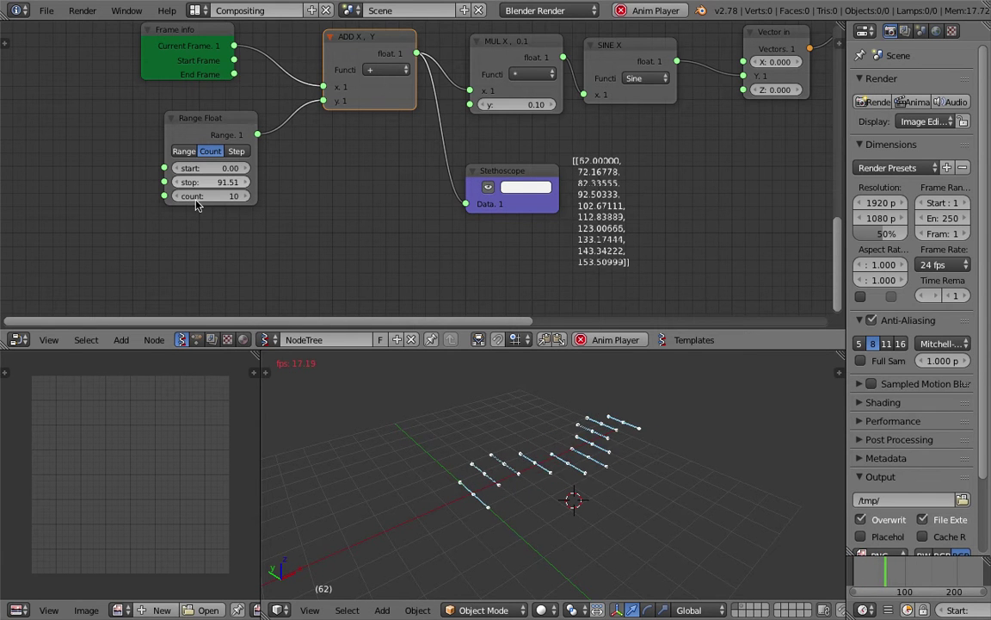
Switch Range Float to Step mode and set its step to 10.87.
left_click(237, 151)
left_click_drag(223, 191, 351, 191)
middle_click_drag(564, 498, 713, 492)
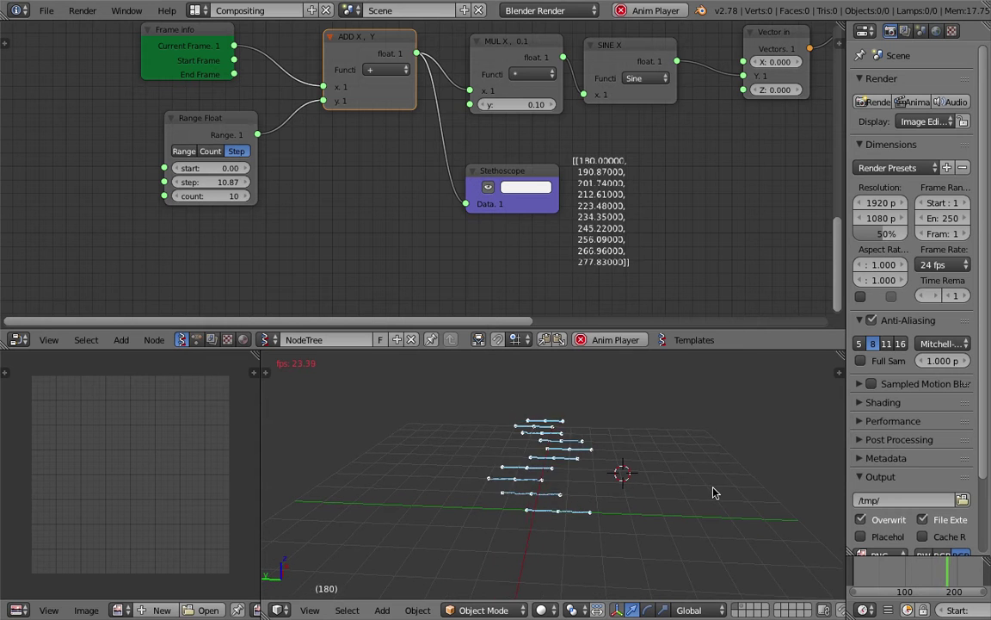
middle_click_drag(712, 493, 564, 358)
scroll(572, 131, "down", 1)
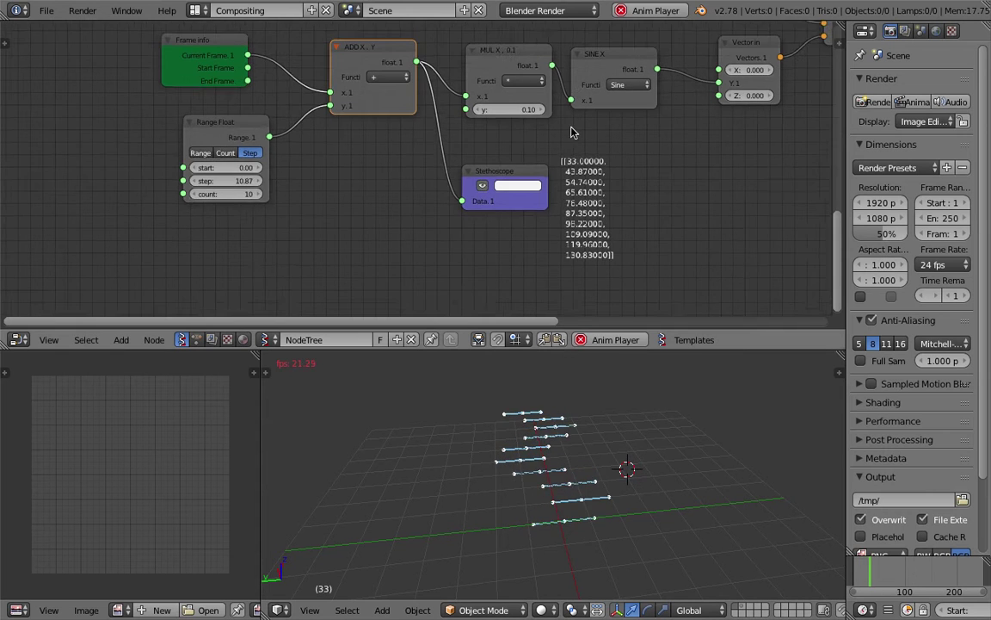
Delete the Stethoscope node and move the vector Add node slightly upward.
middle_click_drag(571, 127, 540, 153)
right_click(484, 194)
key("x")
middle_click_drag(643, 185, 452, 269)
left_click_drag(665, 154, 672, 127)
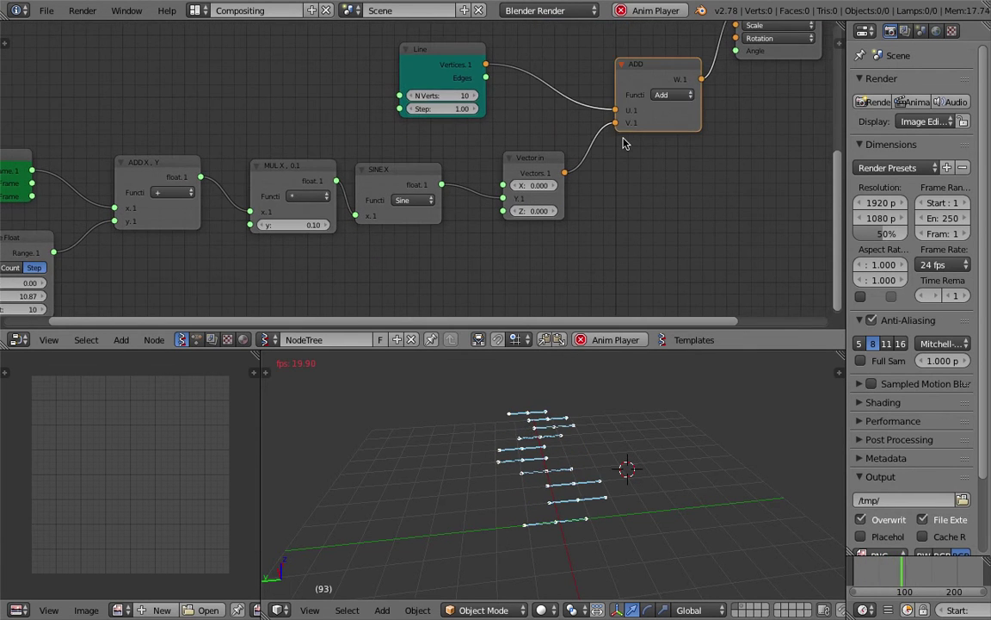
Save the file and enlarge the node editor area downward.
scroll(621, 142, "down", 4)
middle_click_drag(520, 132, 536, 166)
key("ctrl+s")
left_click(536, 166)
middle_click_drag(525, 254, 543, 222)
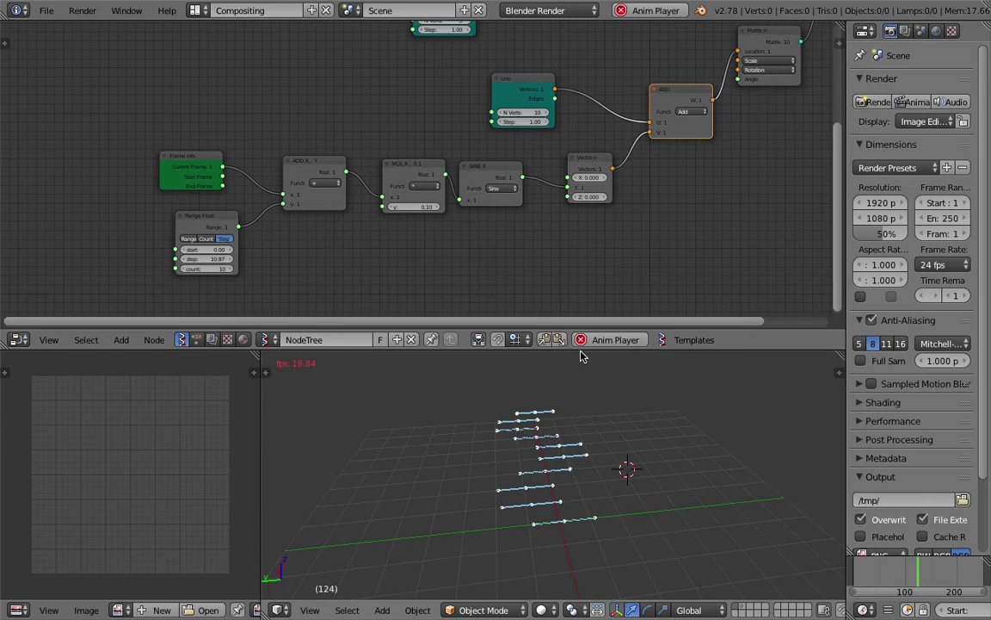
left_click_drag(580, 356, 584, 413)
Review the node tree from the Line nodes back to the Frame info and Range Float inputs.
scroll(299, 263, "up", 2)
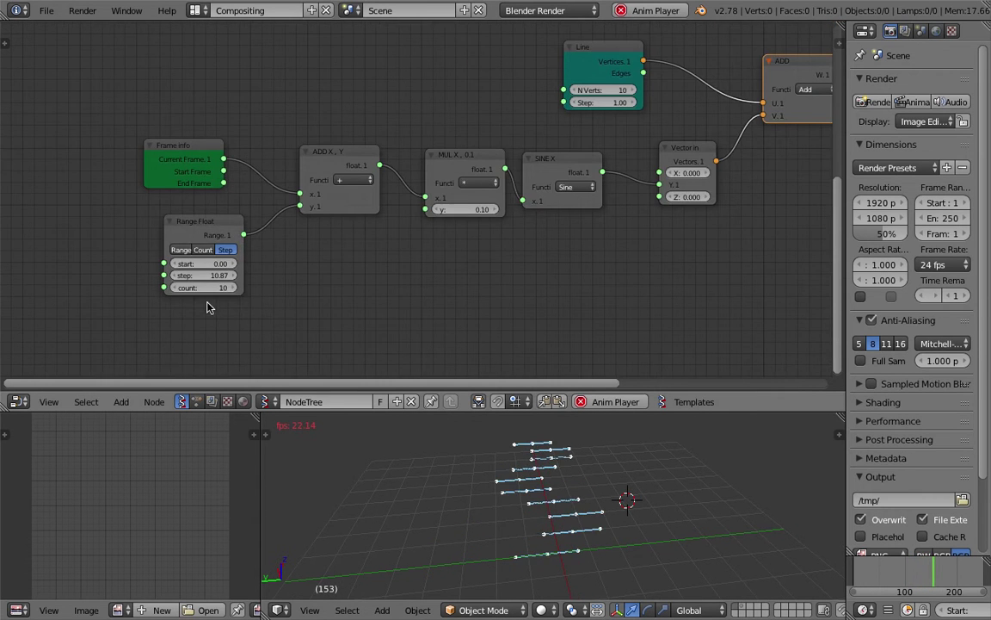
scroll(203, 308, "up", 2)
middle_click_drag(665, 121, 586, 220)
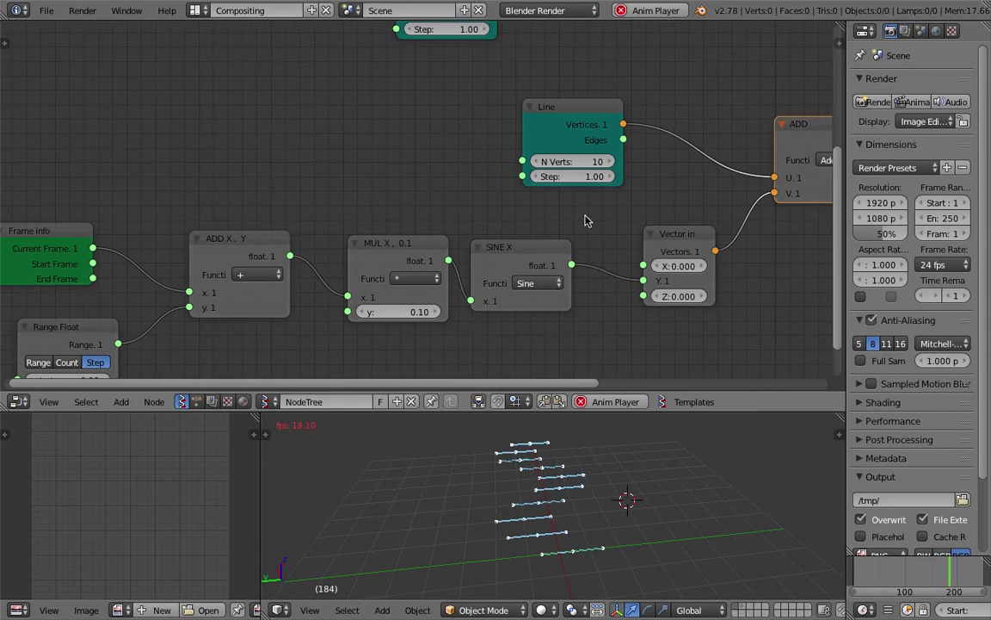
middle_click_drag(442, 140, 439, 289)
middle_click_drag(476, 197, 422, 222)
left_click_drag(411, 163, 483, 164)
key("Home")
middle_click_drag(425, 238, 397, 248)
left_click_drag(637, 191, 663, 183)
middle_click_drag(278, 323, 571, 130)
middle_click_drag(516, 159, 572, 159)
middle_click_drag(363, 209, 486, 170)
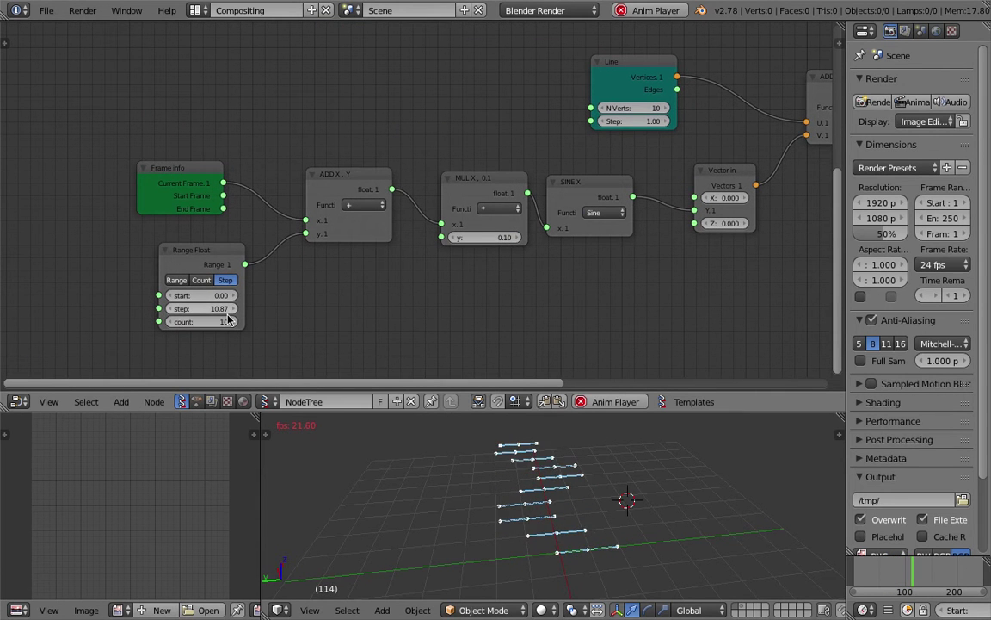
Set N Verts to 15 on the Line node that feeds the vector Add node.
left_click_drag(643, 122, 651, 114)
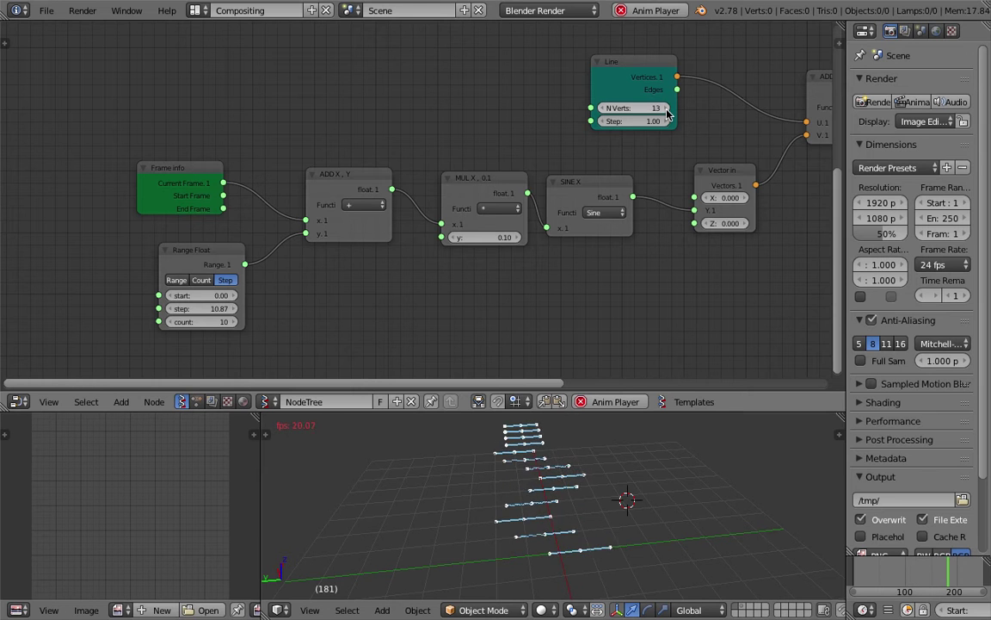
middle_click_drag(689, 419, 590, 494)
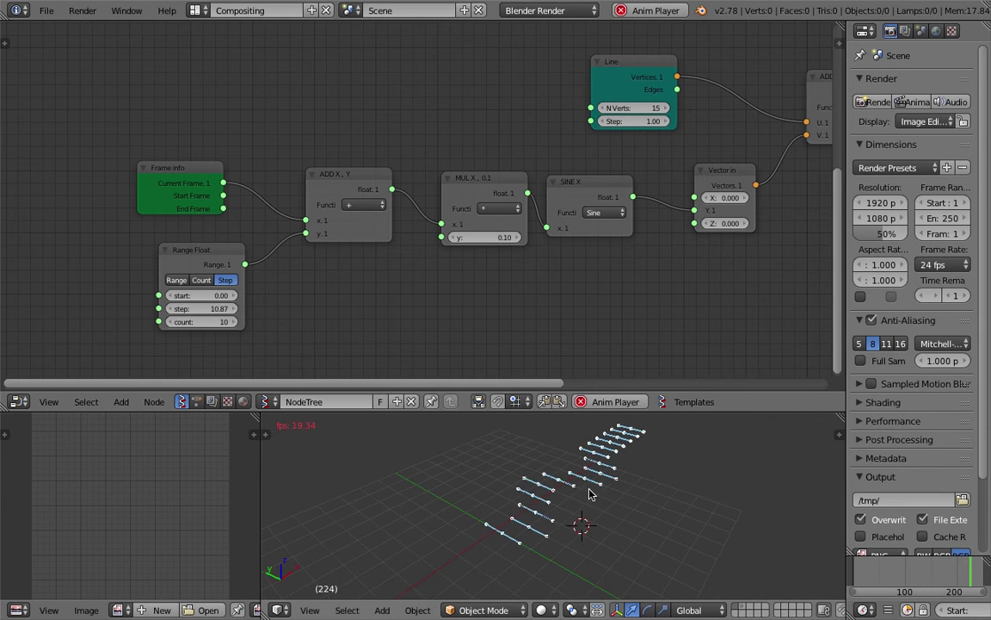
Set the Range Float count to 15 and enlarge the 3D viewport upward.
left_click(236, 322)
left_click(235, 322)
left_click(235, 322)
left_click(236, 322)
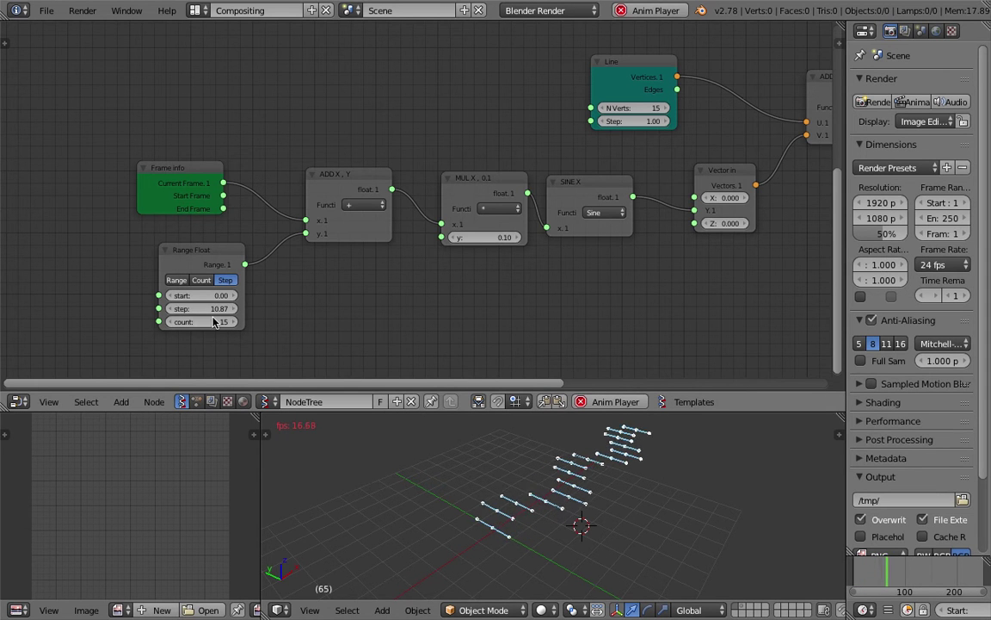
middle_click_drag(584, 461, 671, 482)
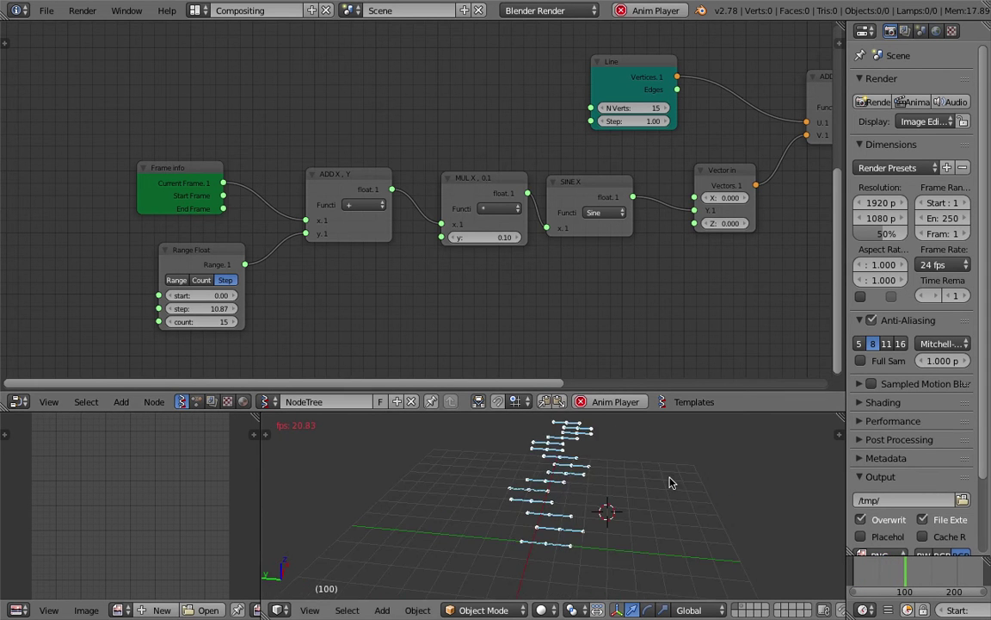
left_click_drag(657, 412, 657, 313)
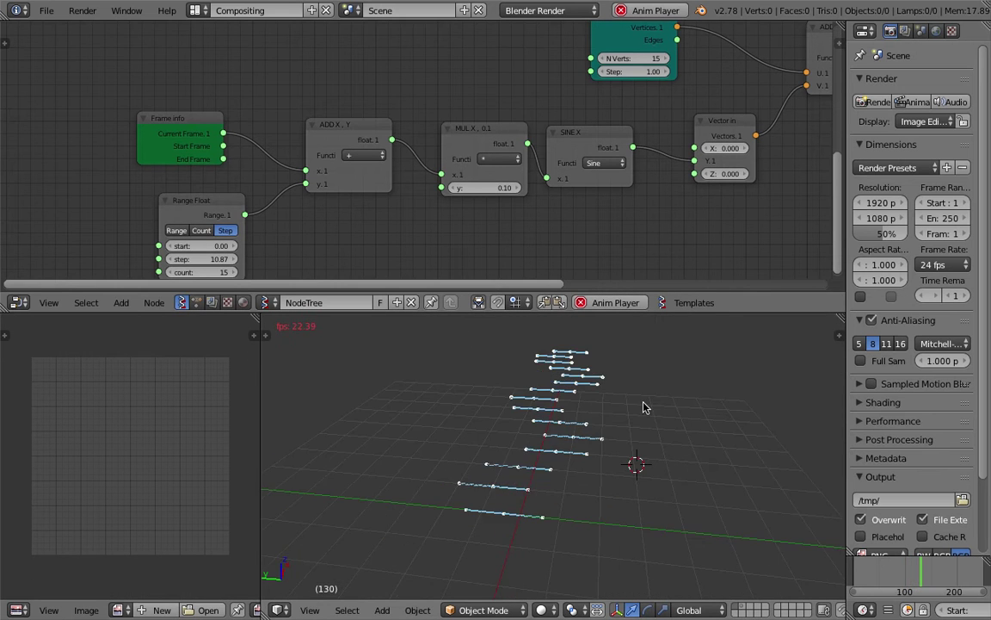
Examine the offset animation of the line copies from several angles in the 3D viewport.
left_click(47, 10)
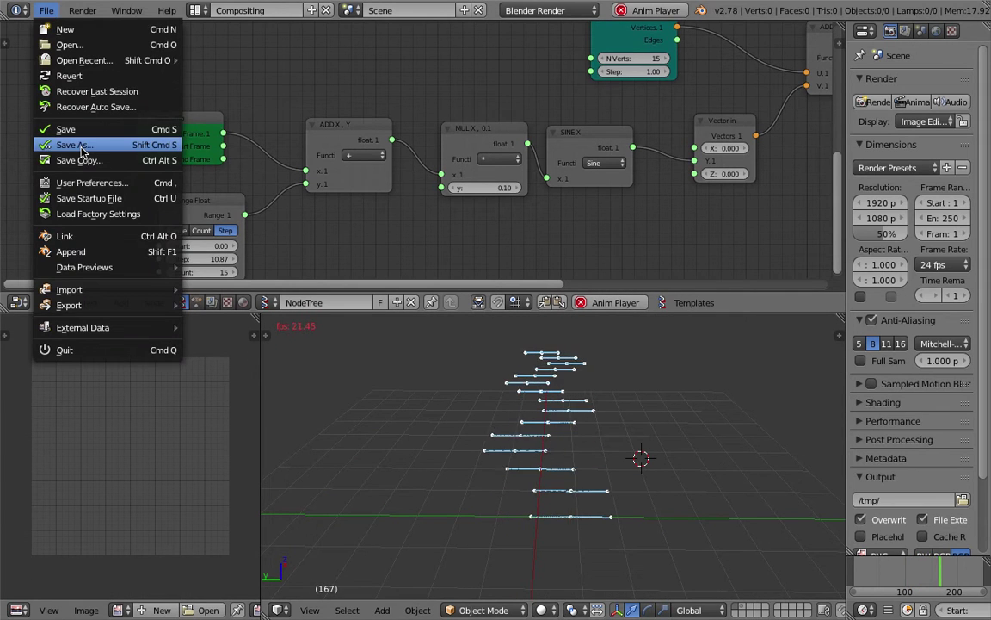
left_click(54, 137)
left_click(878, 70)
left_click(921, 51)
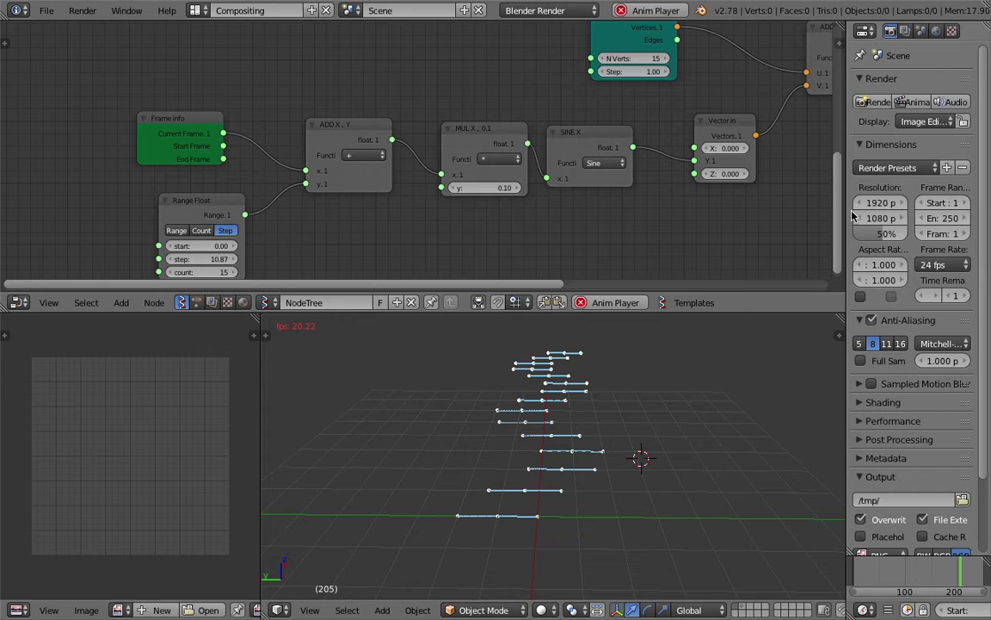
middle_click_drag(663, 495, 556, 514)
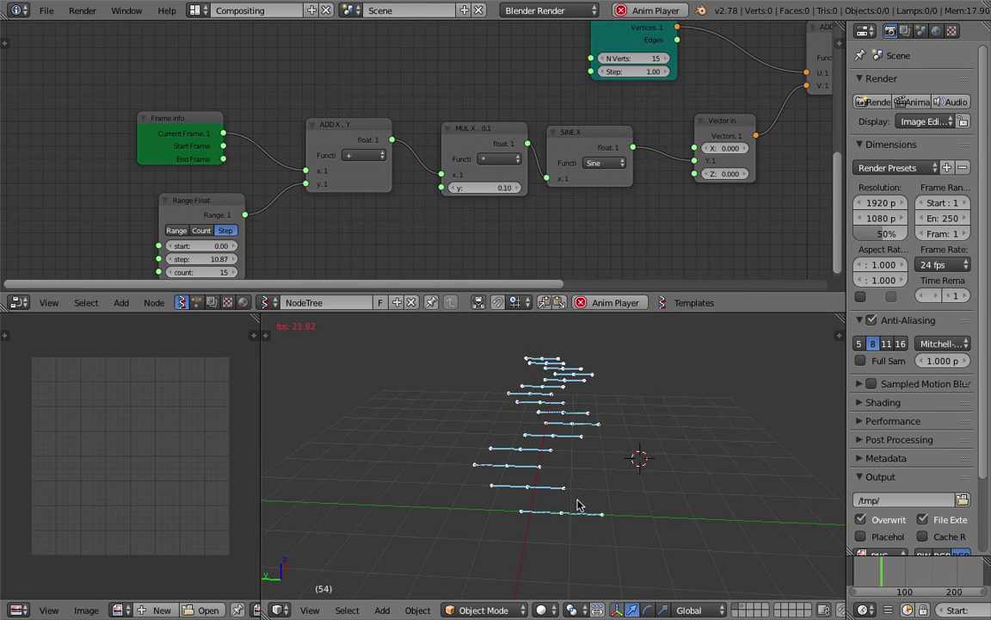
middle_click_drag(562, 515, 497, 520)
middle_click_drag(633, 462, 531, 508)
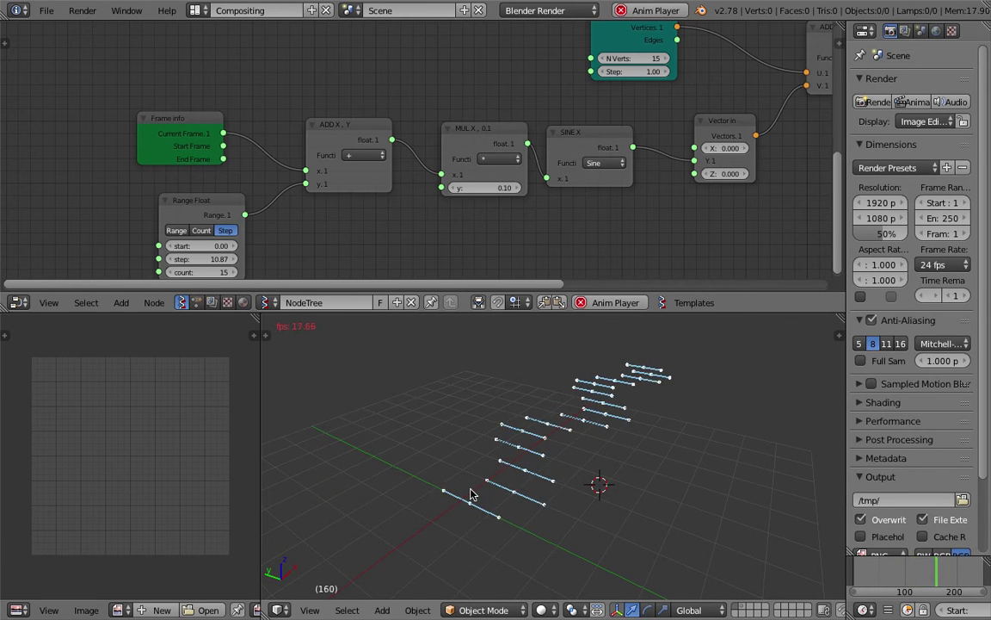
Save the file over the existing version.
scroll(489, 219, "down", 1)
middle_click_drag(489, 219, 411, 195)
key("ctrl+s")
left_click(411, 193)
middle_click_drag(670, 183, 582, 182)
scroll(557, 180, "down", 1)
key("shift+a")
left_click(580, 186)
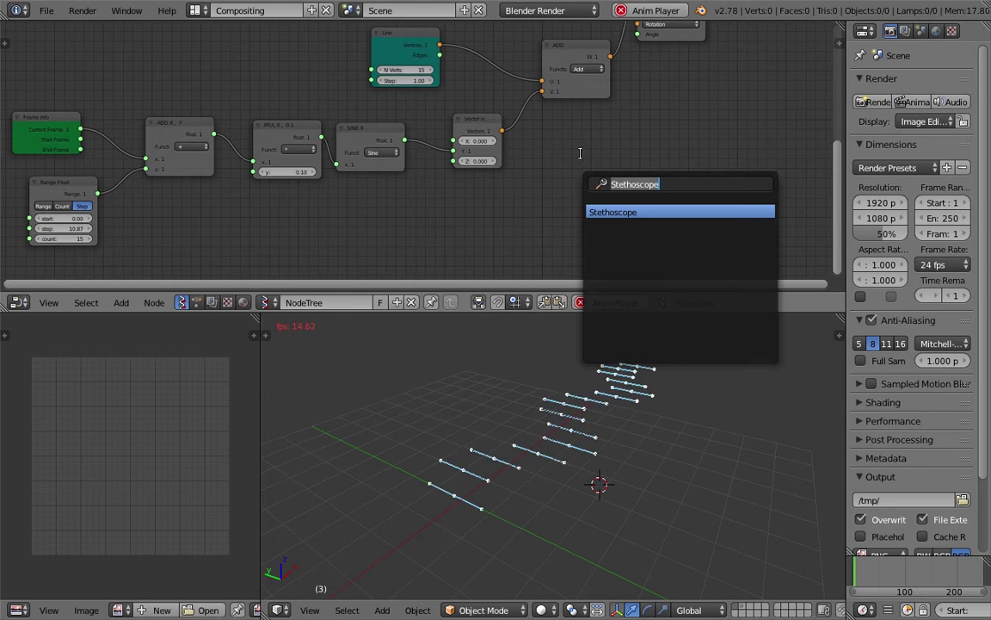
key("Escape")
Space out the vector Add and Matrix in nodes, raising the Add node to free room below it.
middle_click_drag(602, 163, 512, 260)
left_click_drag(588, 91, 617, 99)
left_click_drag(723, 40, 738, 42)
scroll(690, 113, "up", 3)
left_click_drag(668, 94, 683, 111)
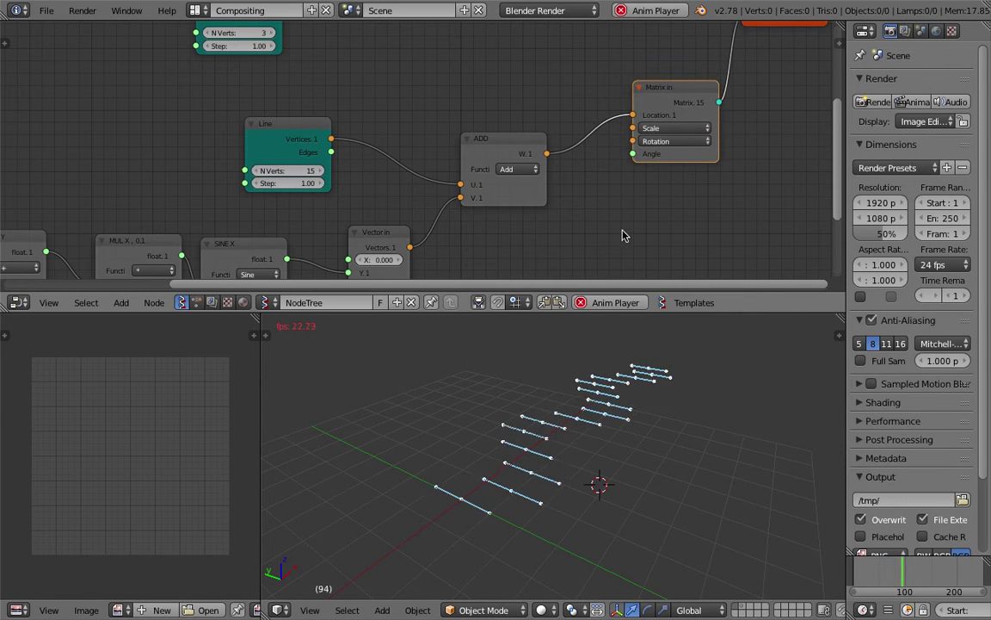
middle_click_drag(662, 153, 666, 116)
scroll(640, 167, "down", 1)
middle_click_drag(575, 137, 567, 114)
left_click_drag(525, 129, 516, 85)
key("shift+a")
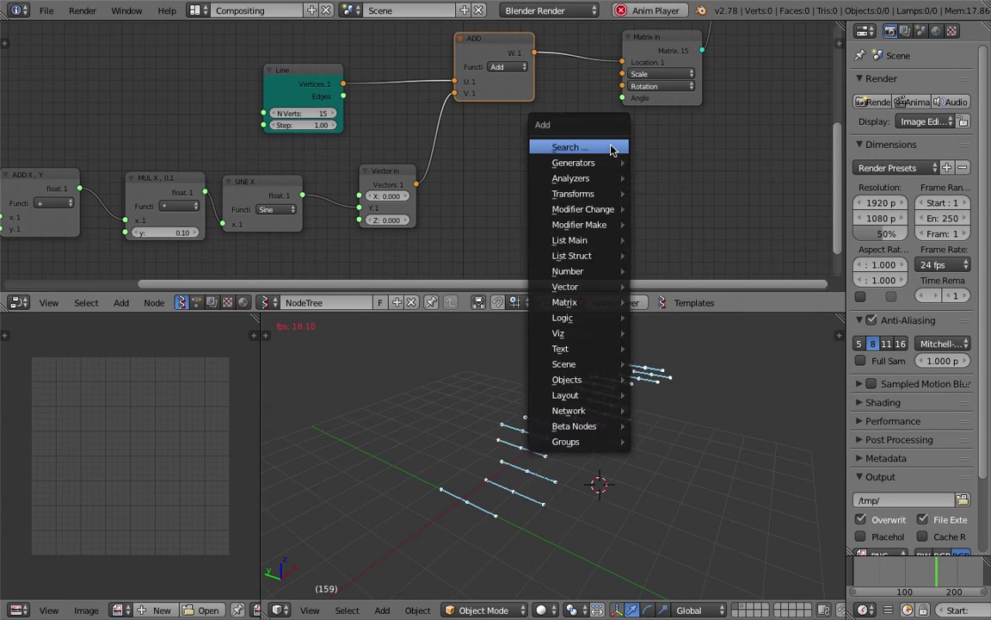
left_click(610, 148)
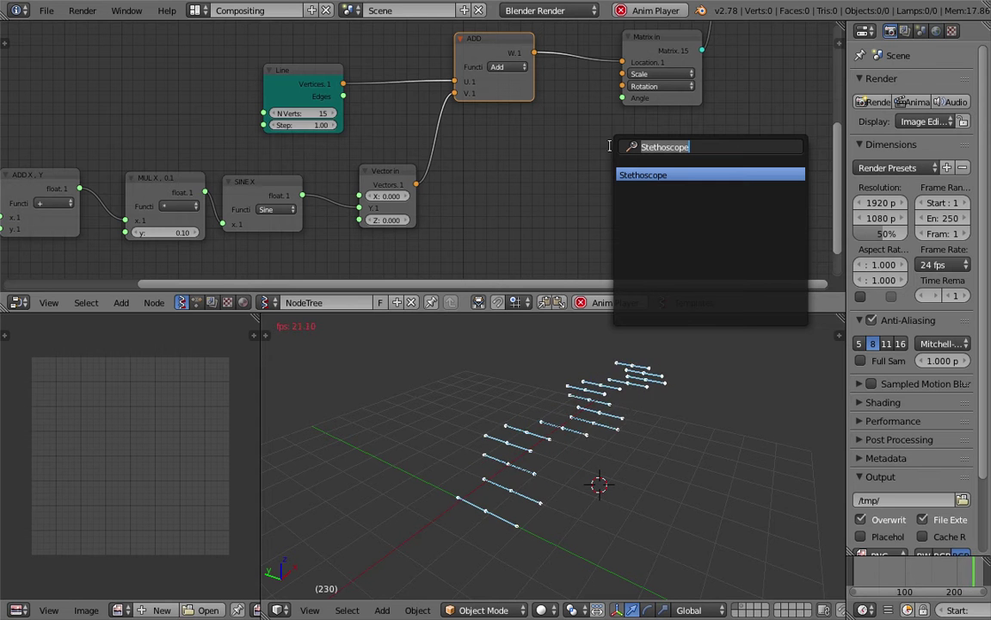
key("Return")
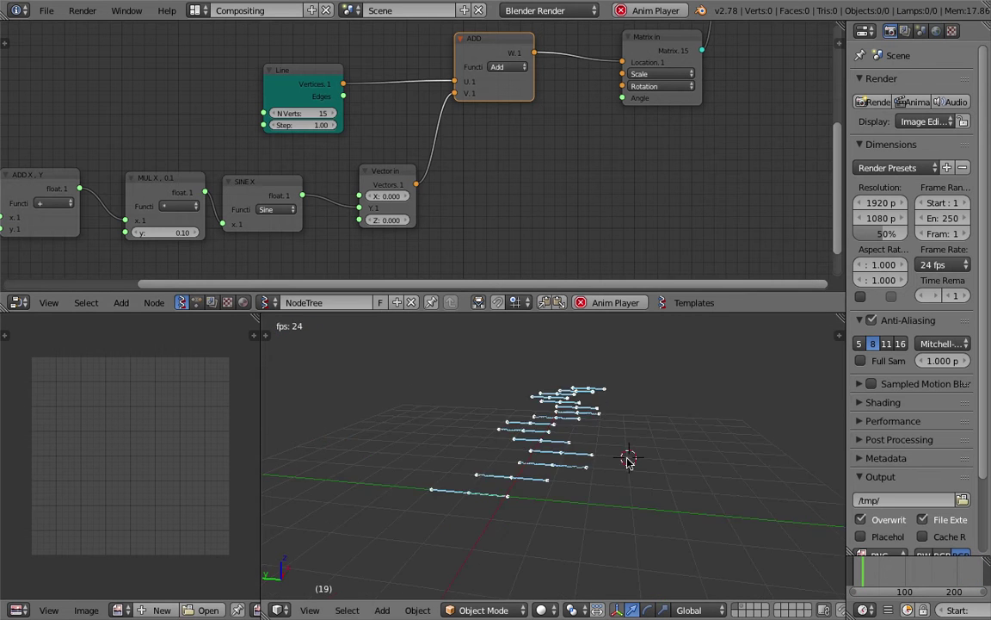
Add a Vector X | Y | Z MK2 node in the free space below the vector Add and Matrix in nodes.
key("shift+a")
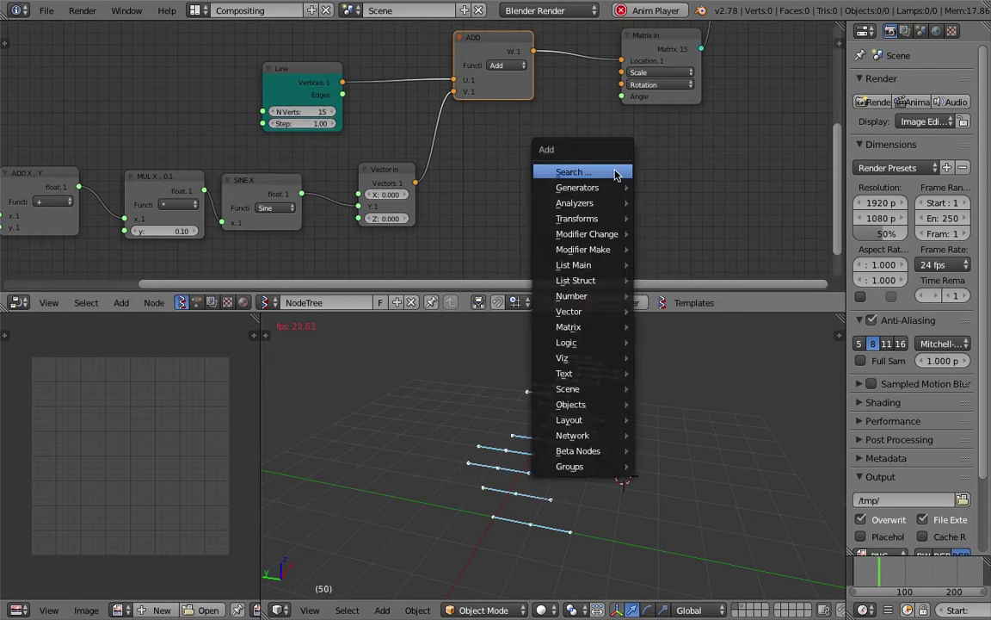
left_click(617, 168)
type("z")
key("Down")
key("Down")
key("Down")
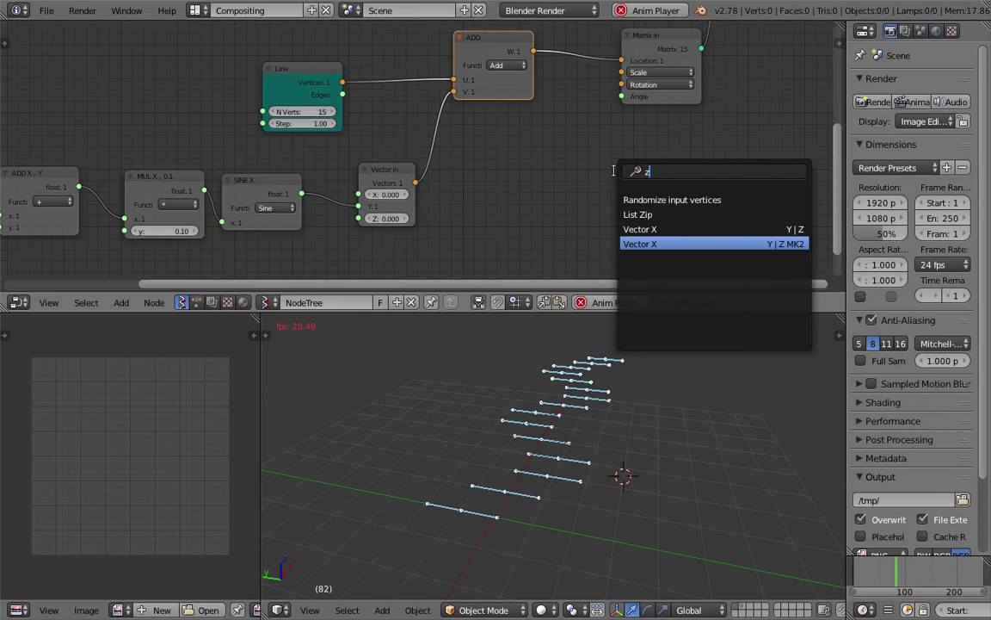
key("Return")
left_click(529, 148)
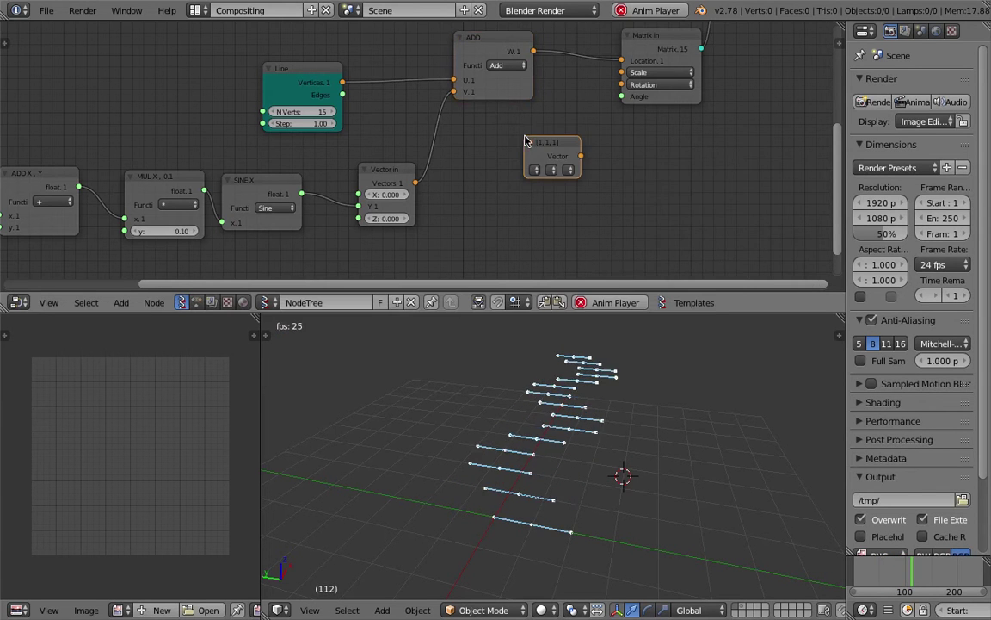
Set the Y and Z components of the new vector node to 0, giving [1, 0, 0].
scroll(526, 155, "up", 1)
left_click_drag(526, 155, 517, 155)
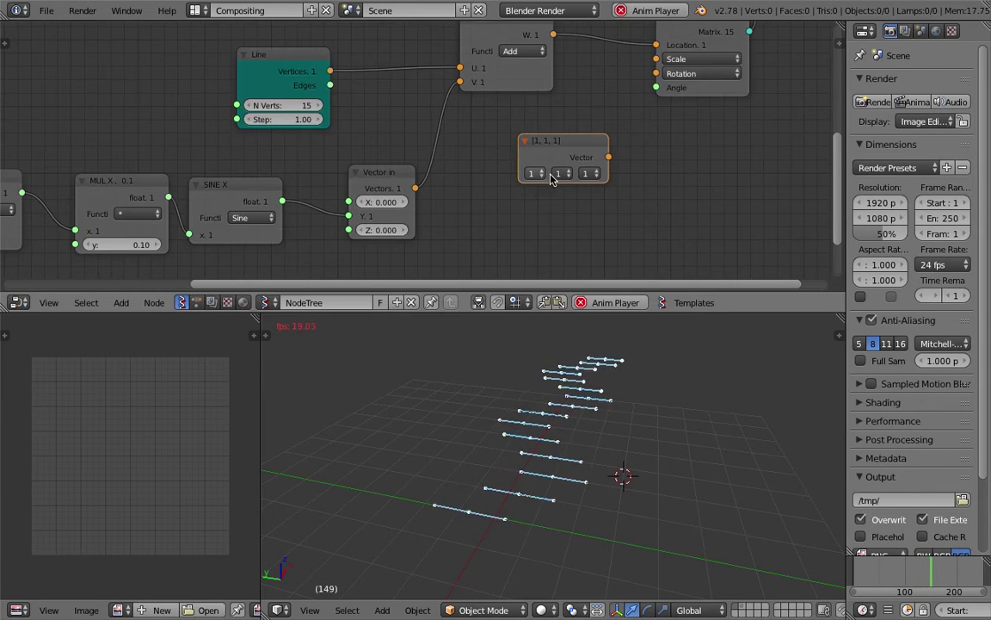
left_click(559, 173)
left_click(575, 134)
left_click(581, 172)
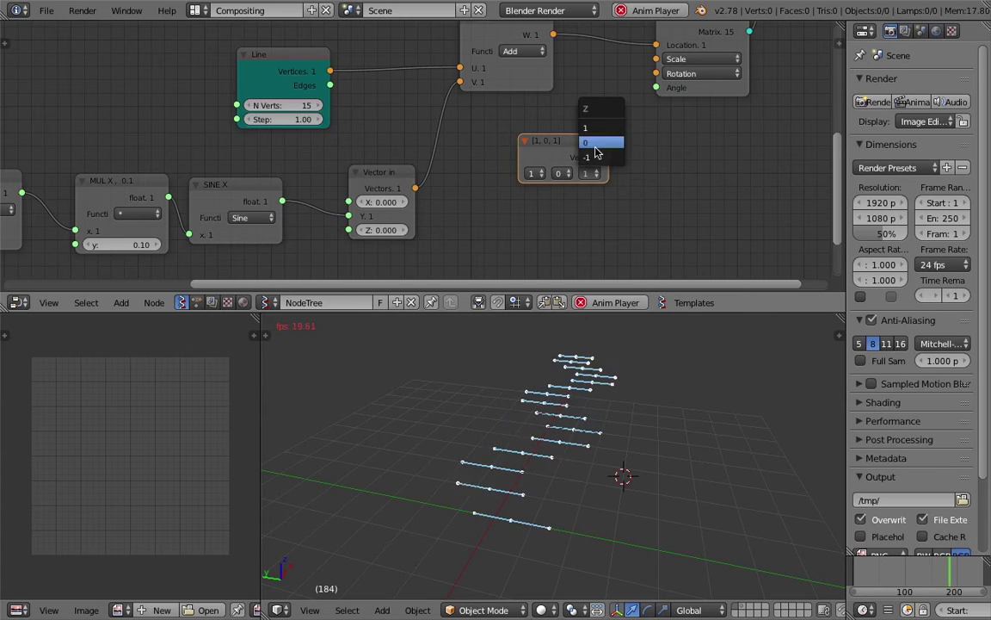
left_click(594, 146)
Connect the [1, 0, 0] vector to the Rotation input of Matrix in, tidy both nodes and save the file.
left_click_drag(608, 157, 658, 76)
left_click_drag(582, 142, 610, 65)
left_click_drag(721, 84, 743, 86)
key("ctrl+s")
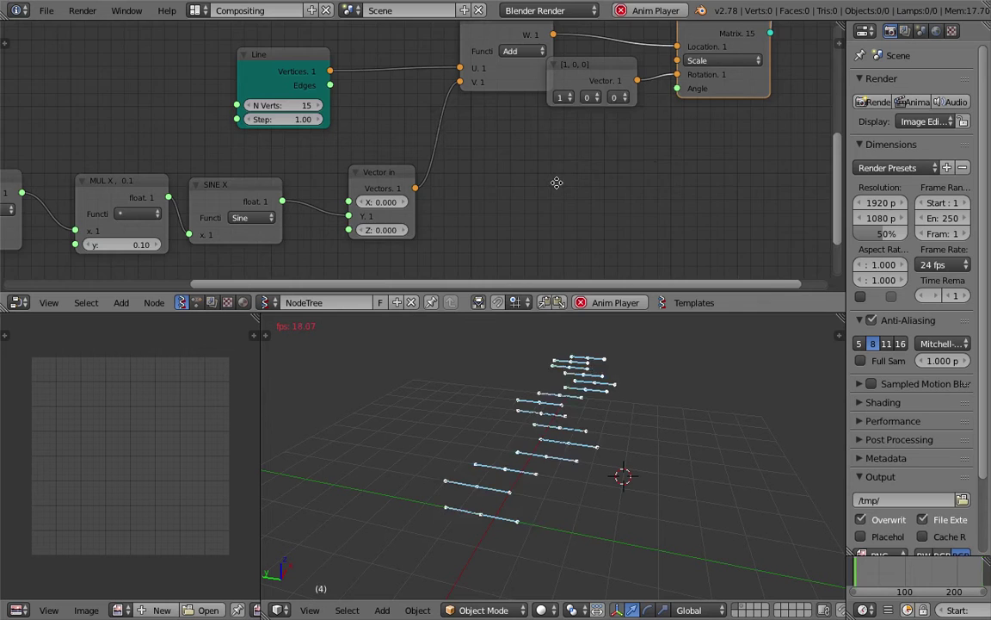
key("Return")
Add a Float node below the [1, 0, 0] vector node.
middle_click_drag(555, 183, 562, 159)
key("shift+a")
left_click(561, 158)
type("fl")
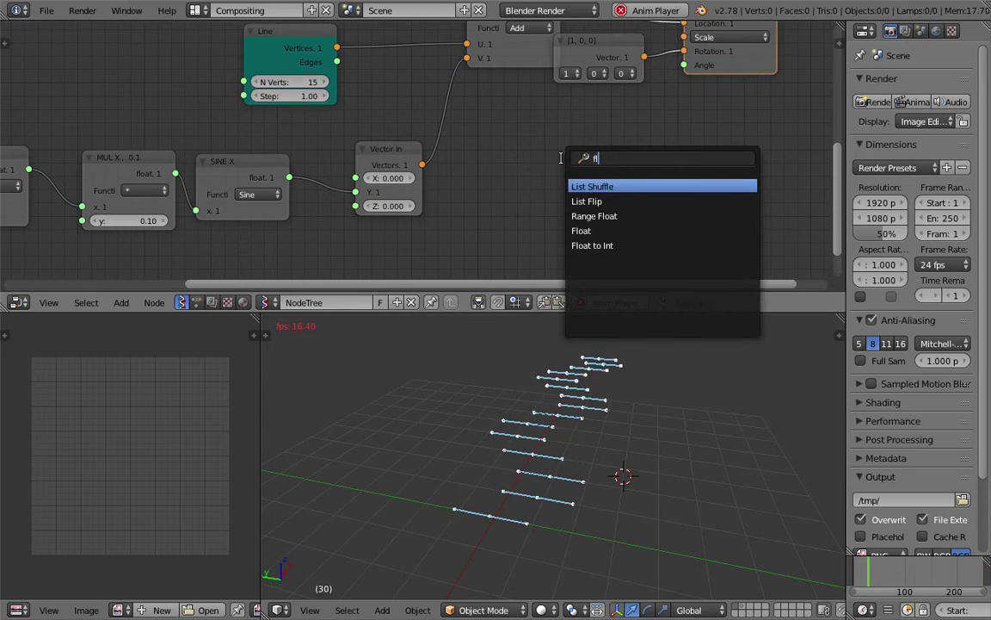
key("Down")
key("Down")
key("Down")
key("Return")
left_click(563, 164)
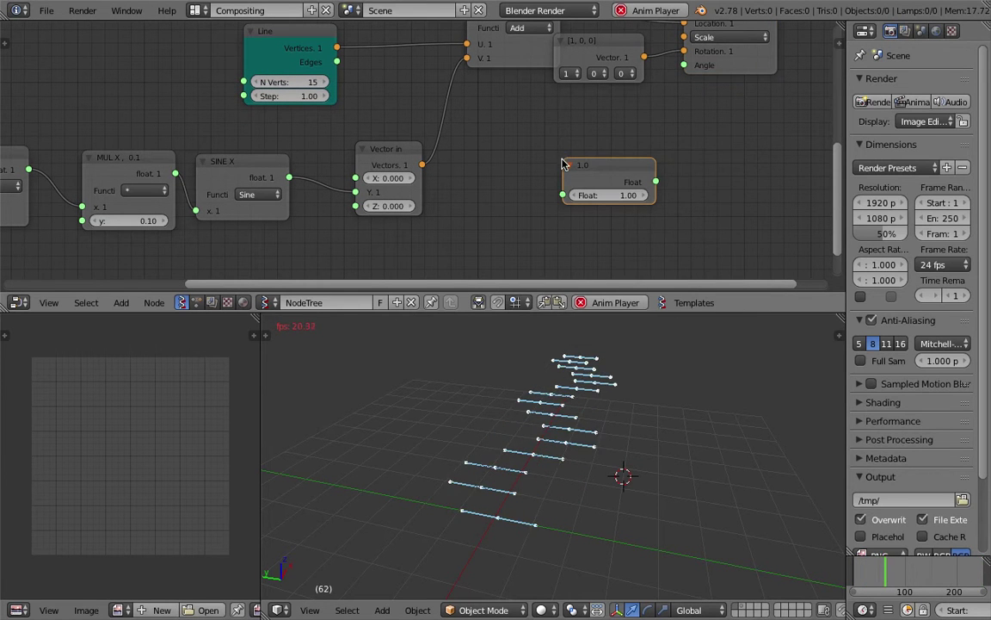
Connect the Float node to the Angle input of Matrix in and set its value to 7.09.
left_click_drag(656, 183, 683, 64)
left_click_drag(621, 168, 608, 143)
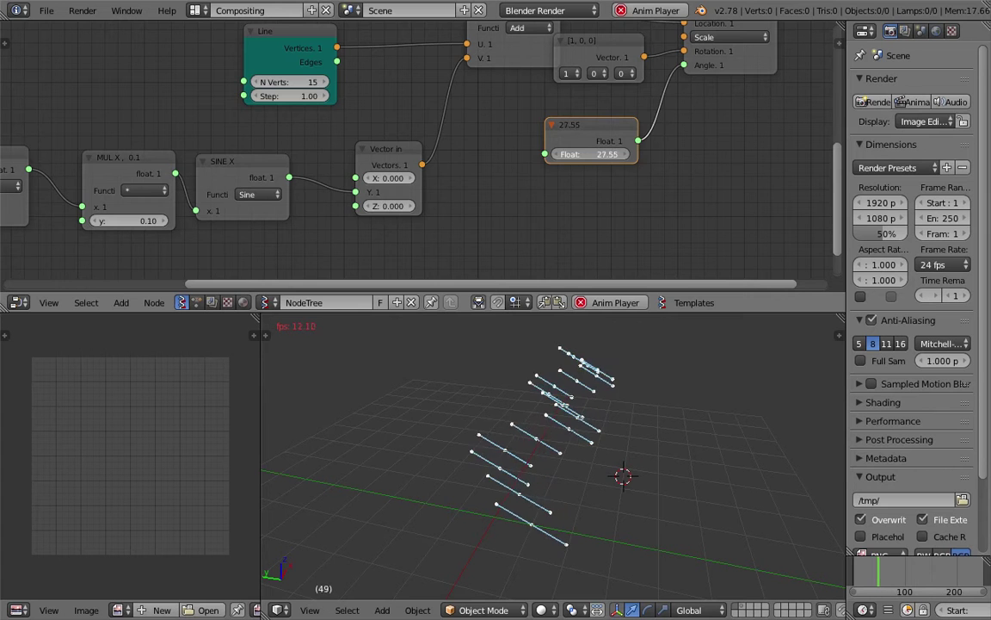
left_click_drag(610, 155, 584, 156)
middle_click_drag(611, 163, 619, 150)
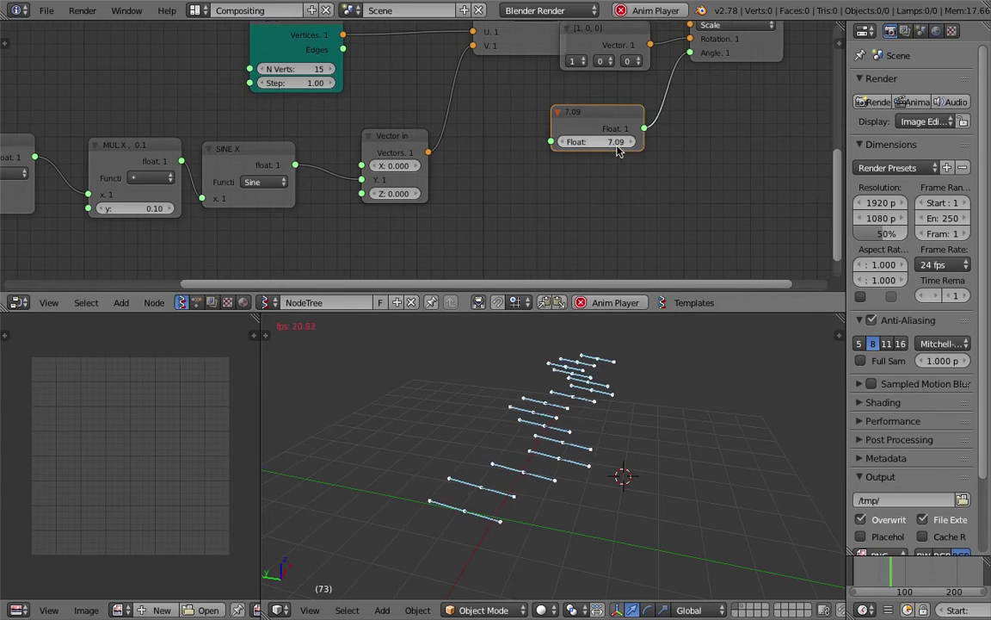
Move the Vector in node up beside the Line node and shift the Float node slightly down.
scroll(484, 201, "down", 1)
middle_click_drag(487, 186, 492, 185)
left_click_drag(402, 136, 425, 83)
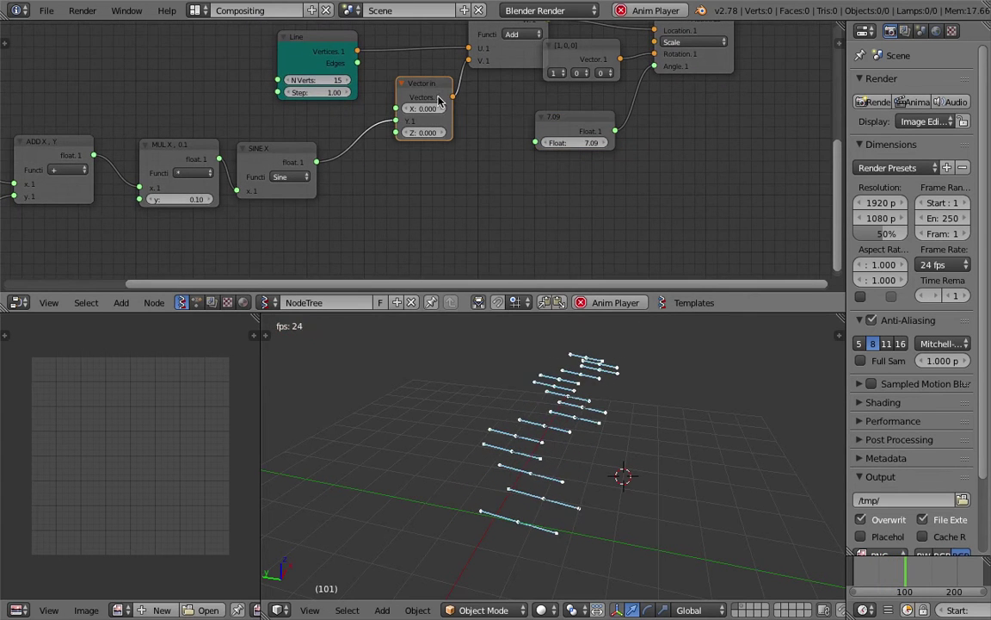
middle_click_drag(483, 85, 497, 81)
scroll(486, 145, "down", 1)
scroll(485, 150, "down", 1)
middle_click_drag(485, 150, 525, 128)
left_click_drag(620, 108, 631, 127)
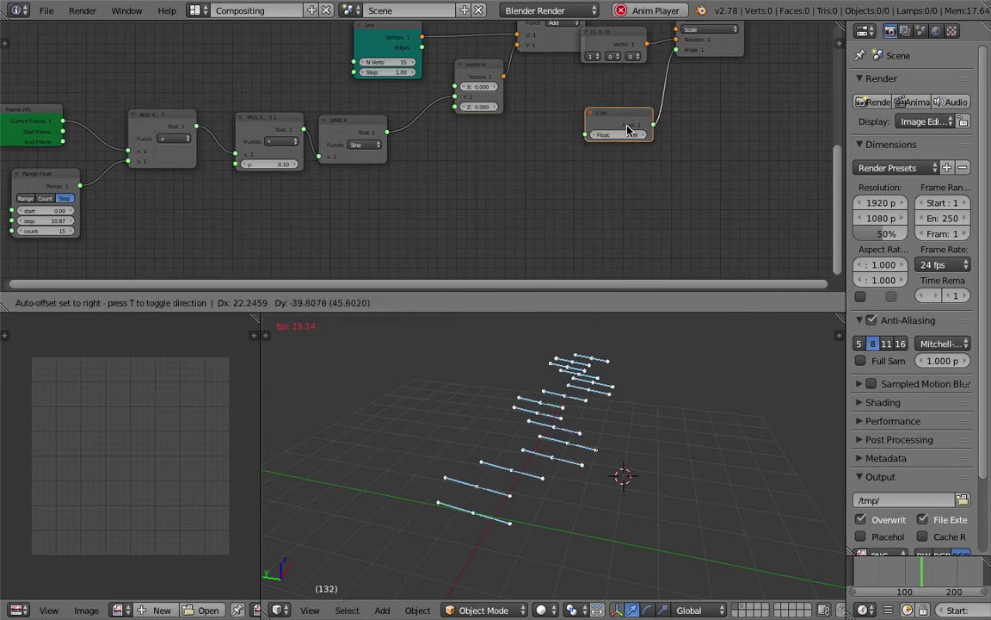
Duplicate the Range Float, Add, Multiply and Sine nodes and place the copies below the originals.
middle_click_drag(301, 153, 376, 124)
left_click_drag(431, 103, 445, 94)
left_click(336, 100, "shift")
left_click(244, 95, "shift")
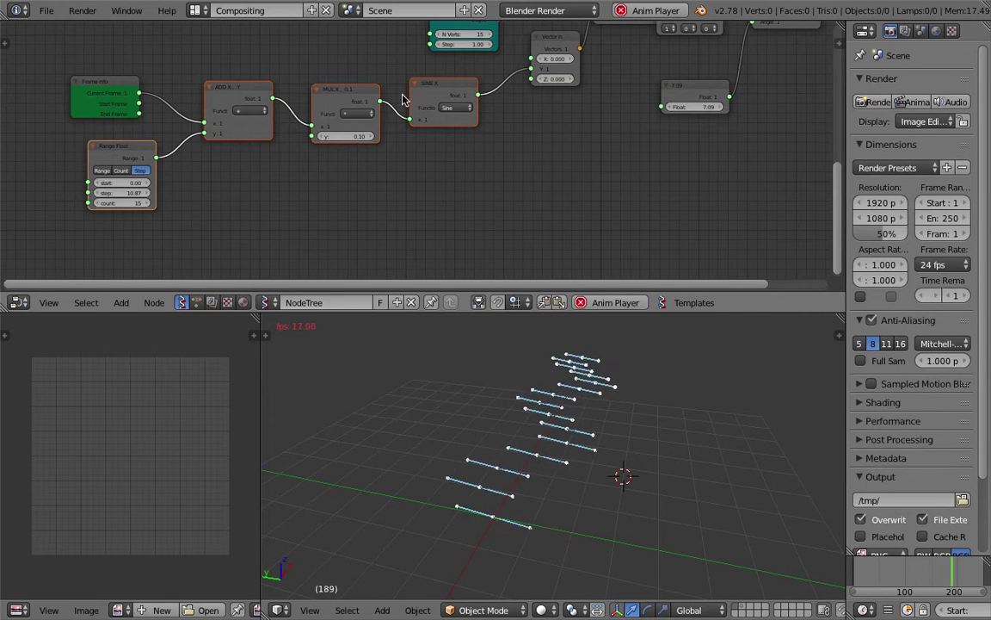
key("shift+d")
left_click(574, 185)
Connect the duplicated Sine output to the Float node and the current frame to the duplicated Add node's x input.
left_click_drag(561, 177, 662, 107)
middle_click_drag(623, 185, 642, 162)
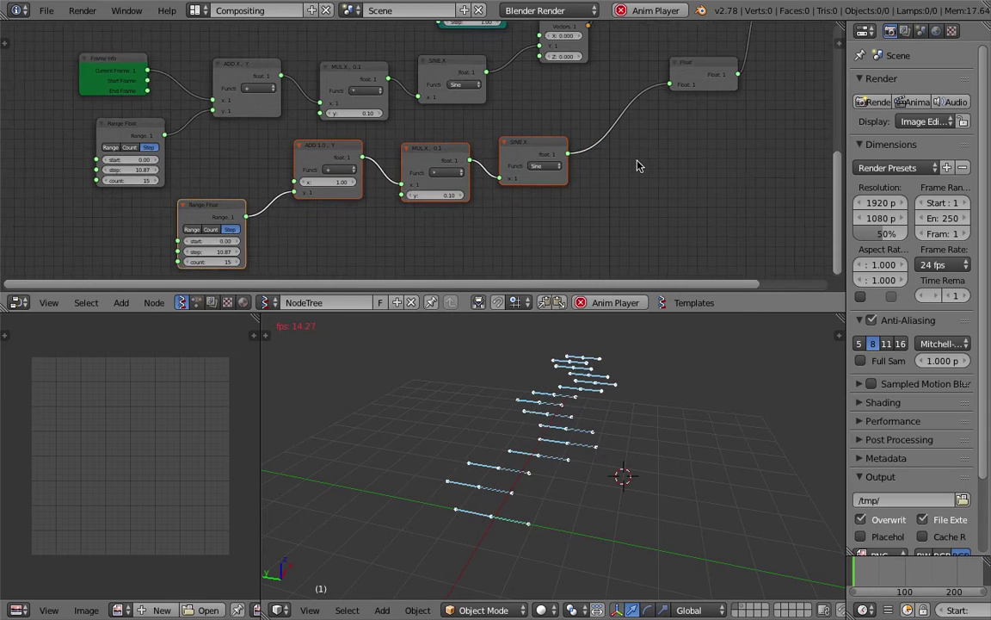
scroll(419, 158, "down", 2)
left_click_drag(181, 83, 312, 177)
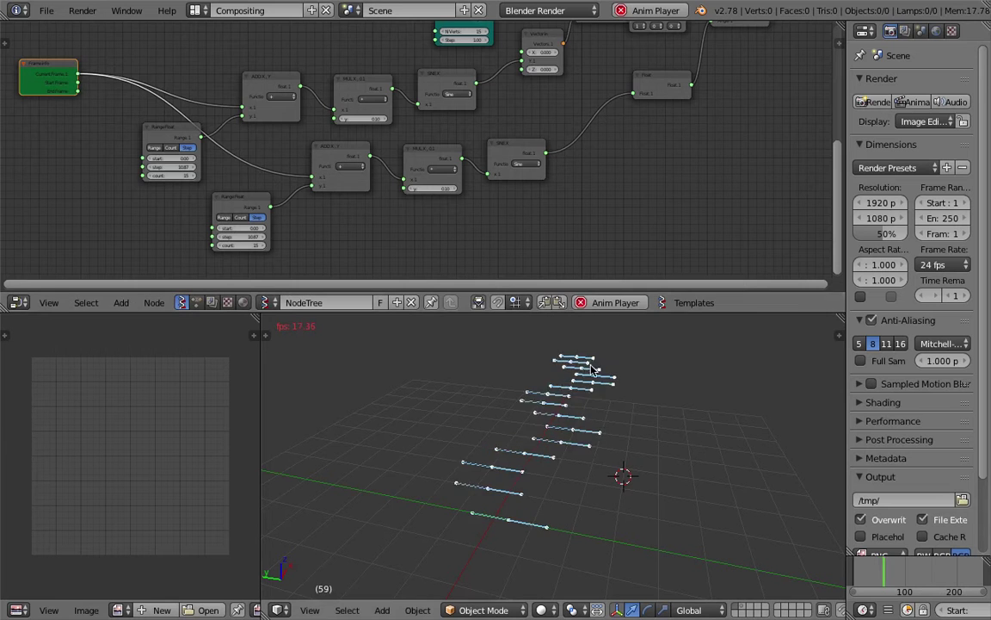
Remove the Float node feeding the Angle input and move the duplicated Sine node slightly up.
middle_click_drag(648, 214, 555, 231)
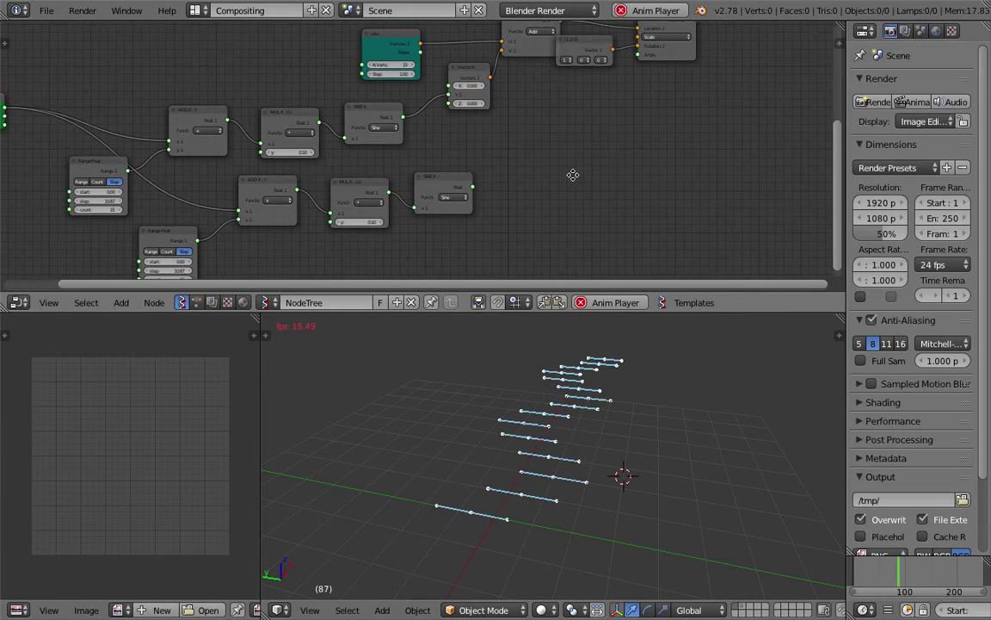
scroll(495, 191, "up", 1)
left_click(465, 194)
left_click_drag(464, 195, 477, 181)
scroll(508, 203, "up", 3)
mouse_move(506, 203)
middle_mouse_down()
mouse_move(463, 227)
mouse_move(514, 187)
middle_mouse_up()
Add a Map Range node beyond the duplicated Sine node.
key("shift+a")
left_click(519, 180)
type("float")
key("BackSpace")
key("BackSpace")
key("BackSpace")
key("BackSpace")
key("BackSpace")
type("ima")
key("BackSpace")
key("BackSpace")
key("BackSpace")
type("math")
key("BackSpace")
key("BackSpace")
type("p")
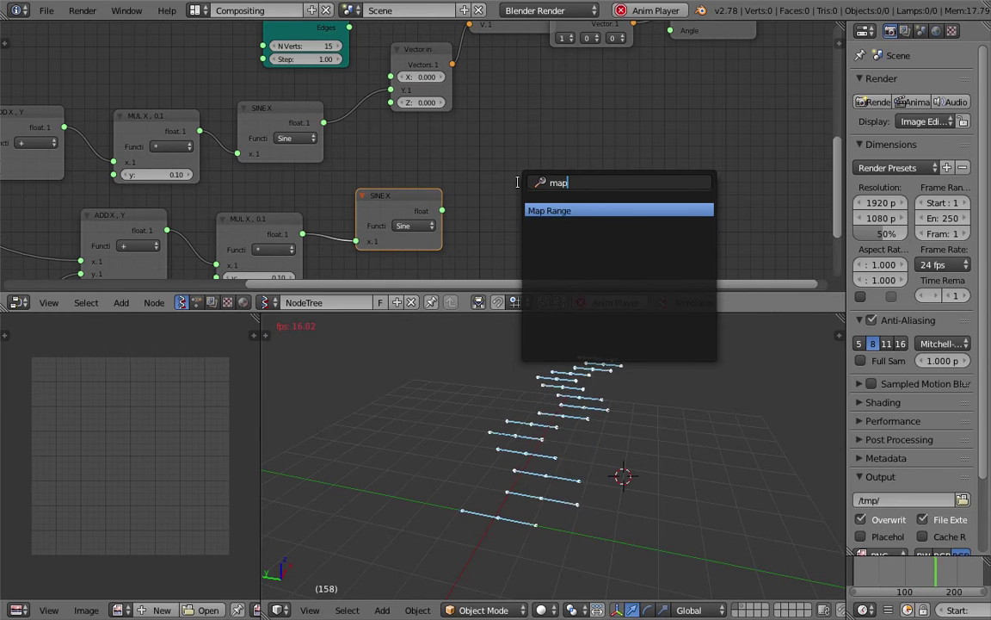
key("Return")
left_click(542, 125)
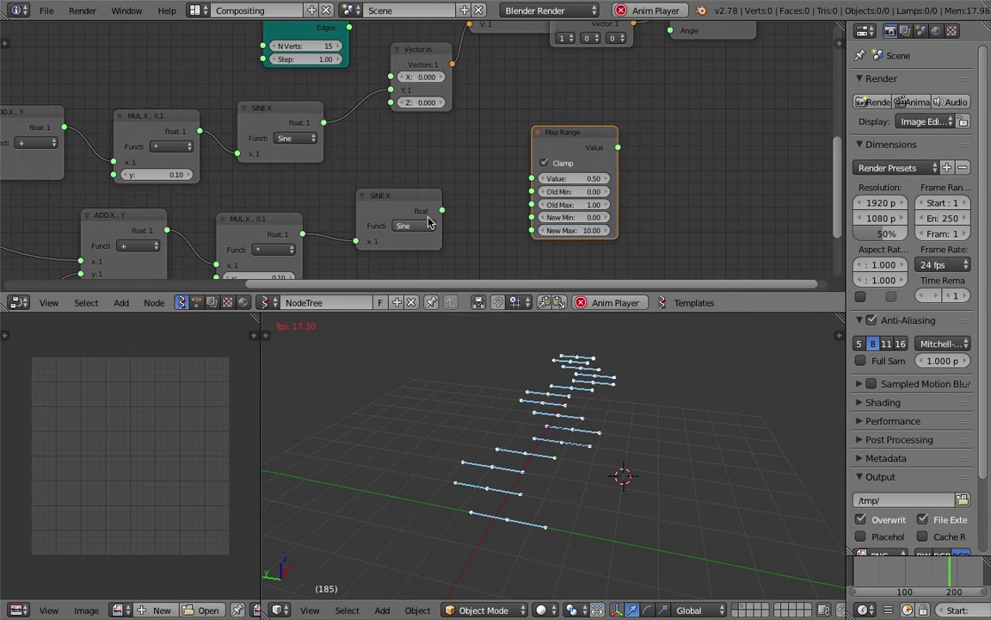
Connect the duplicated Sine output to the Map Range Value input and set Old Min to -1.
scroll(422, 230, "up", 3)
middle_click_drag(421, 233, 406, 207)
left_click_drag(433, 199, 545, 159)
left_click(611, 176)
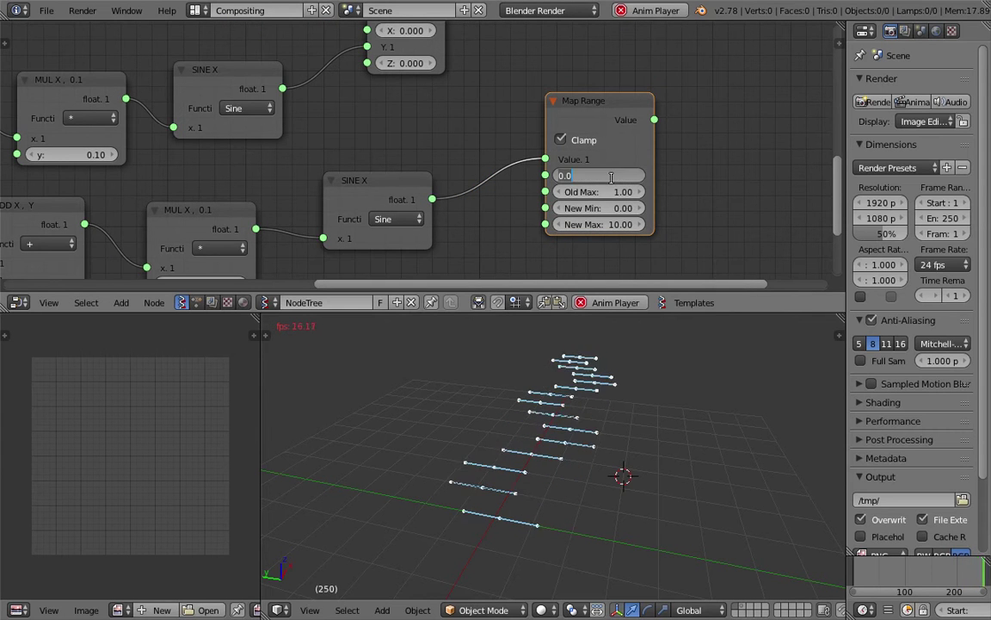
type("-1")
key("Return")
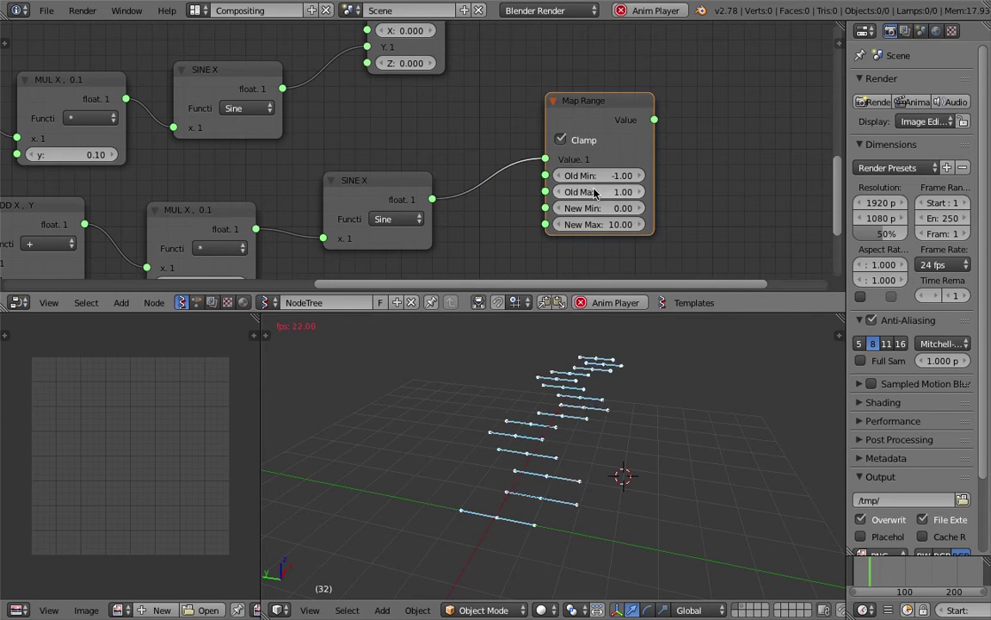
Set the Map Range node's New Min to -60 and New Max to 60.
left_click(607, 208)
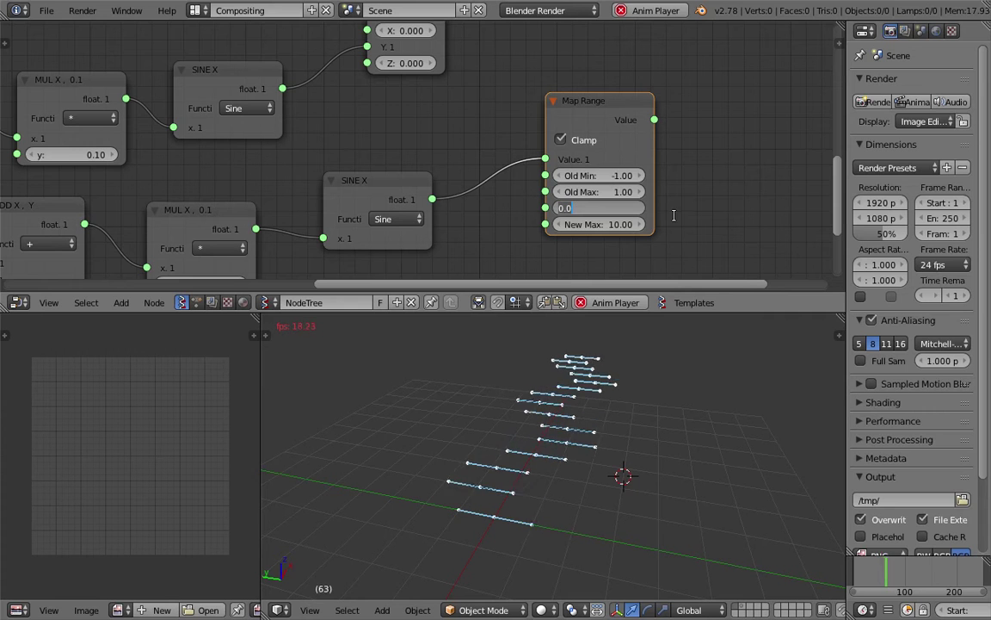
type("-60")
key("Tab")
type("60")
key("Return")
Connect the Map Range output to the Angle input of Matrix in and view the rotating lines.
scroll(720, 164, "down", 1)
middle_click_drag(600, 105, 478, 188)
left_click_drag(468, 197, 586, 71)
middle_click_drag(622, 227, 658, 203)
middle_click_drag(597, 522, 631, 509)
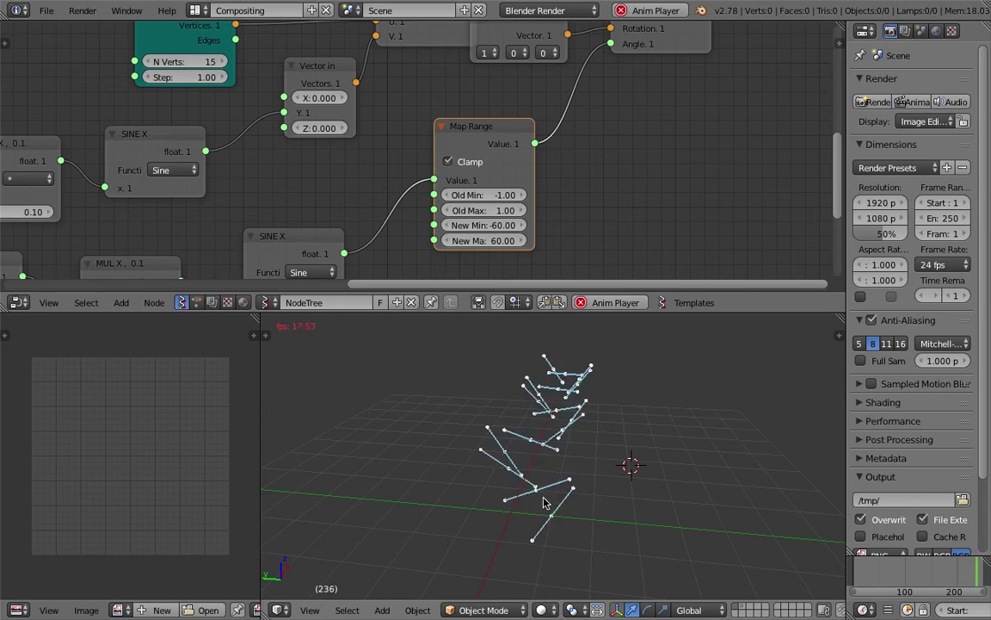
middle_click_drag(382, 243, 568, 160)
scroll(484, 170, "down", 1)
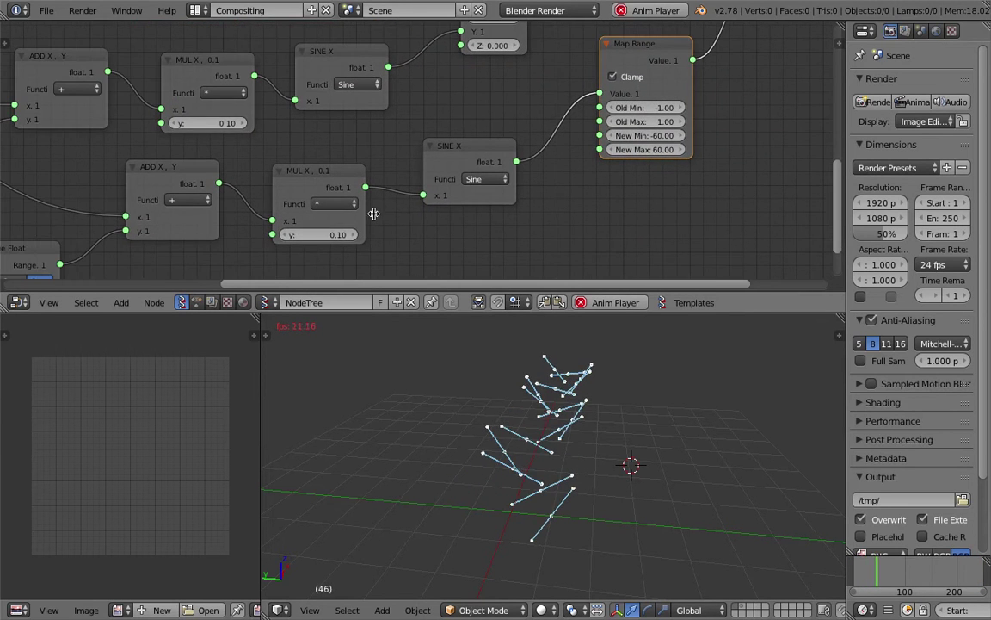
Try 0.28 and 0.20 as the y multiplier of the rotation branch's Multiply node.
middle_click_drag(355, 235, 520, 228)
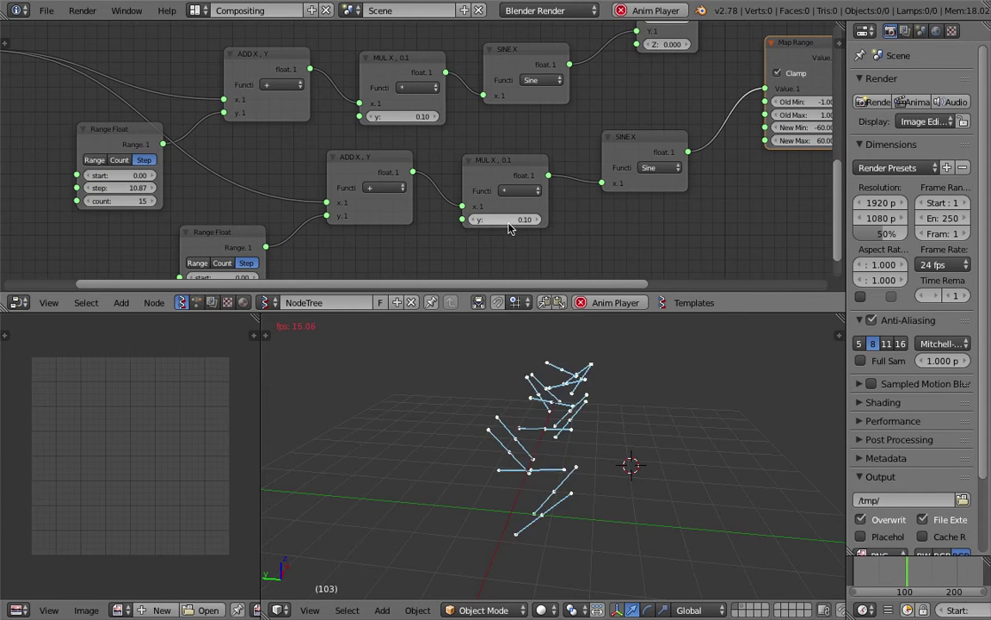
left_click_drag(509, 222, 524, 223)
left_click(508, 223)
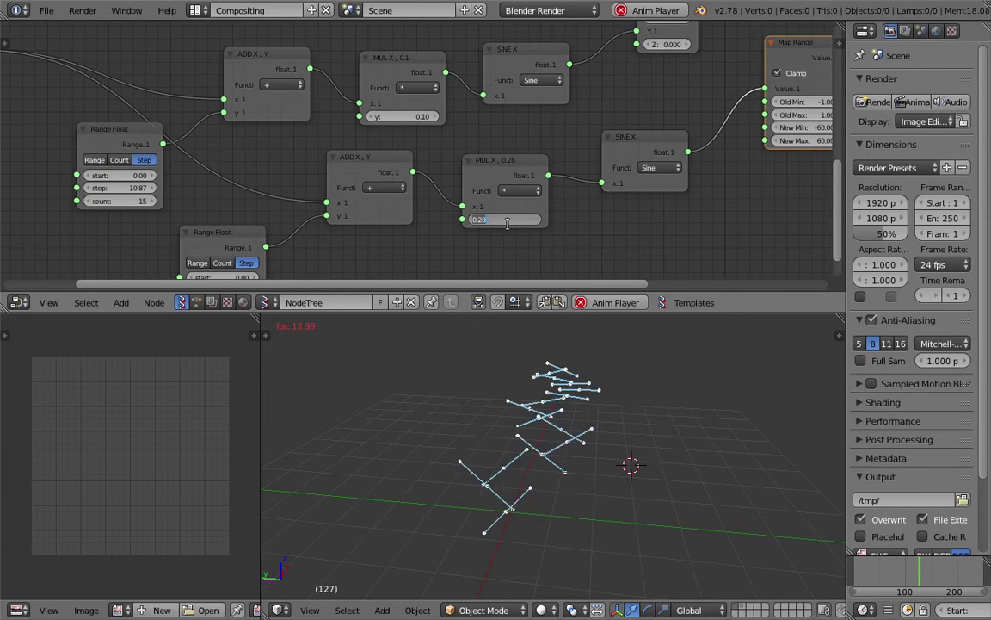
type("0.37")
key("Return")
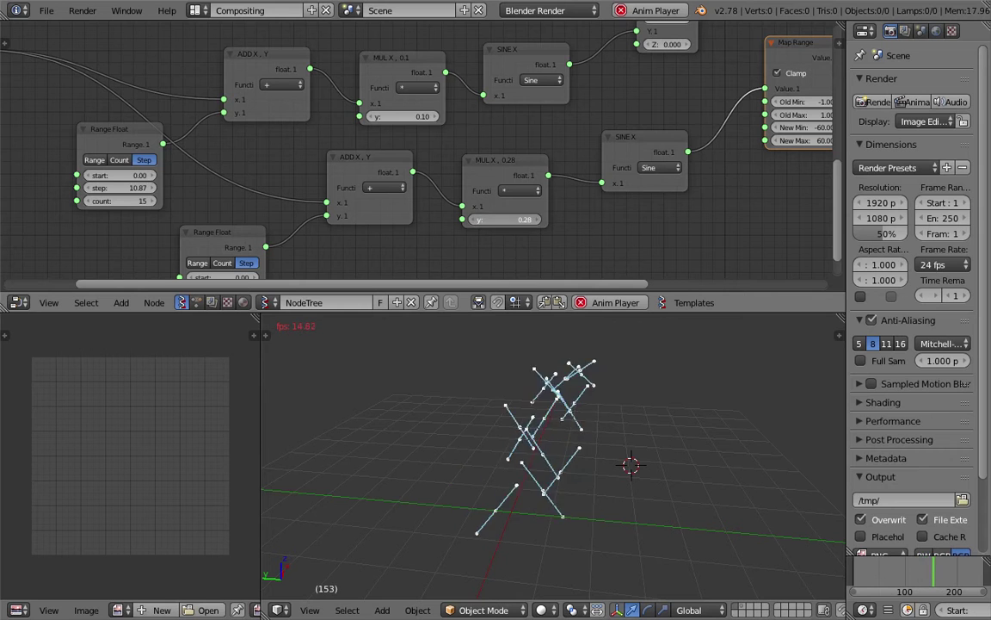
left_click(507, 221)
type("0.2")
key("Return")
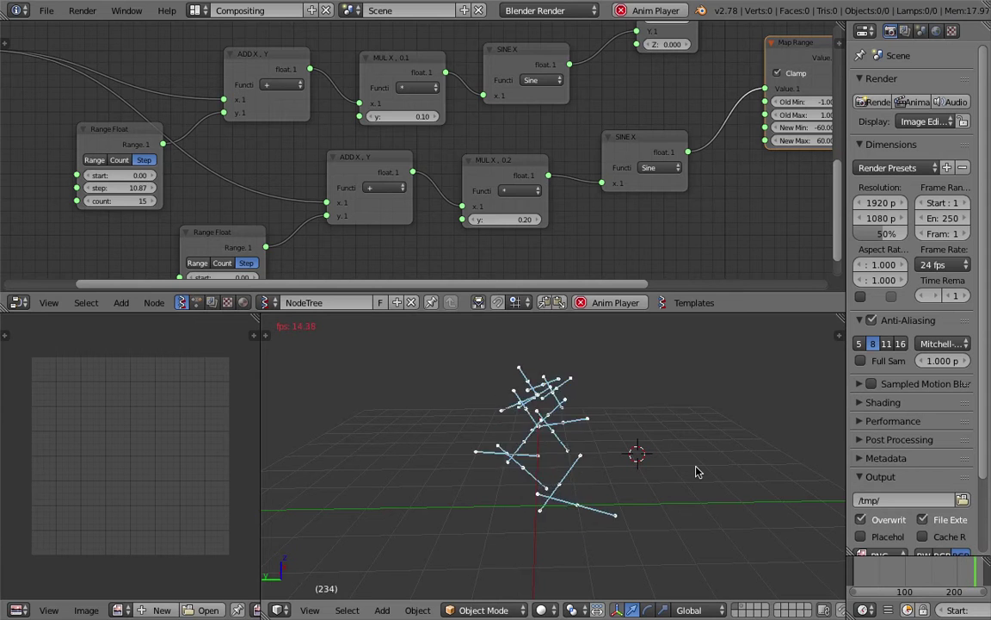
Set the position branch's Multiply y value to 0.2 and the rotation branch's Multiply y value to 0.1.
left_click(413, 113)
type("0.2")
key("Return")
left_click(504, 221)
type("0.1")
key("Return")
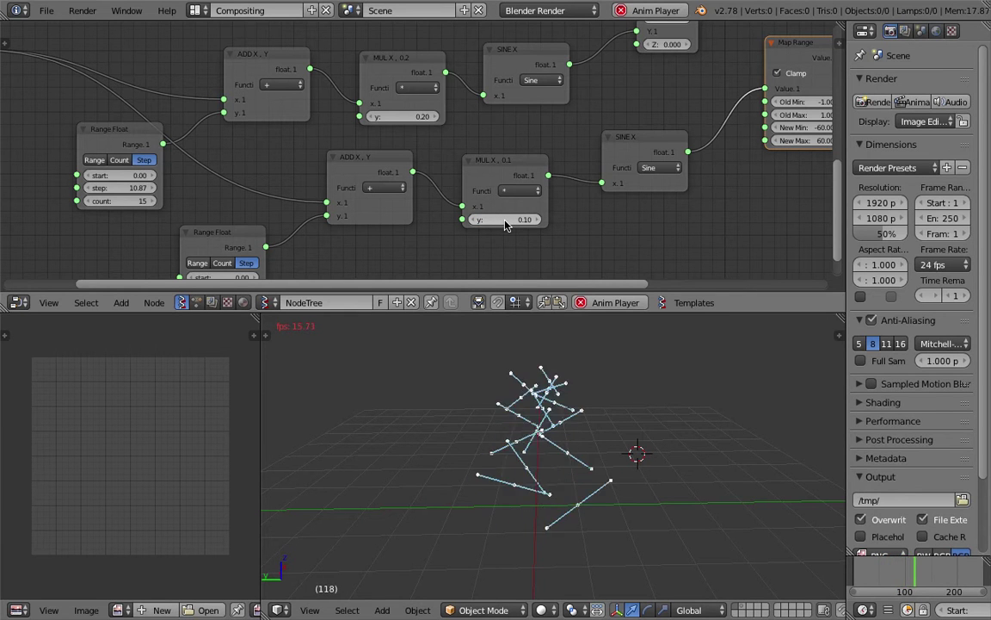
middle_click_drag(602, 487, 552, 494)
Set the step of both Range Float nodes to 10.
scroll(435, 245, "down", 1)
middle_click_drag(435, 246, 438, 230)
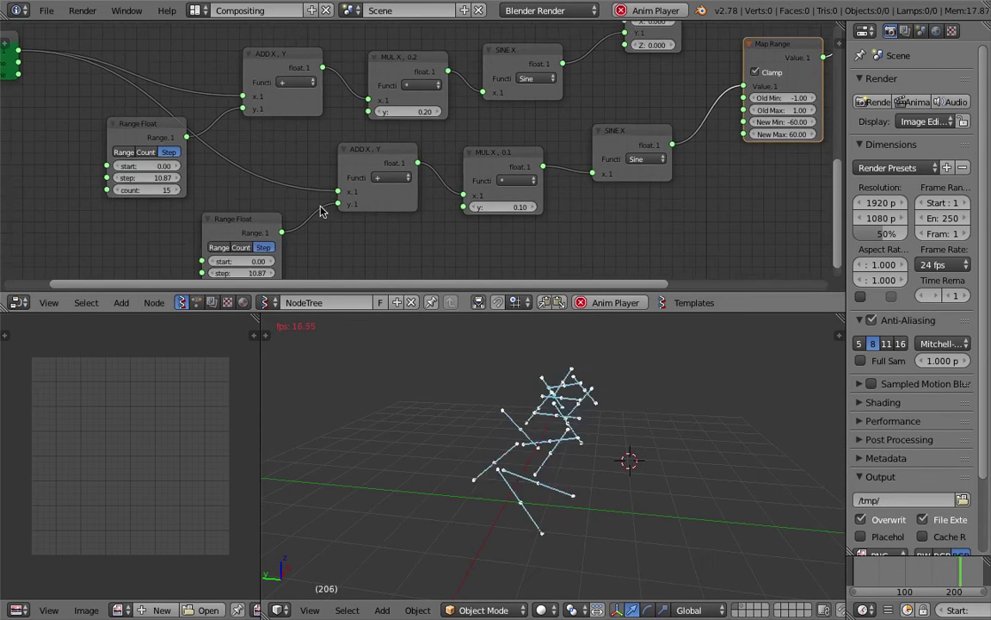
middle_click_drag(320, 207, 333, 184)
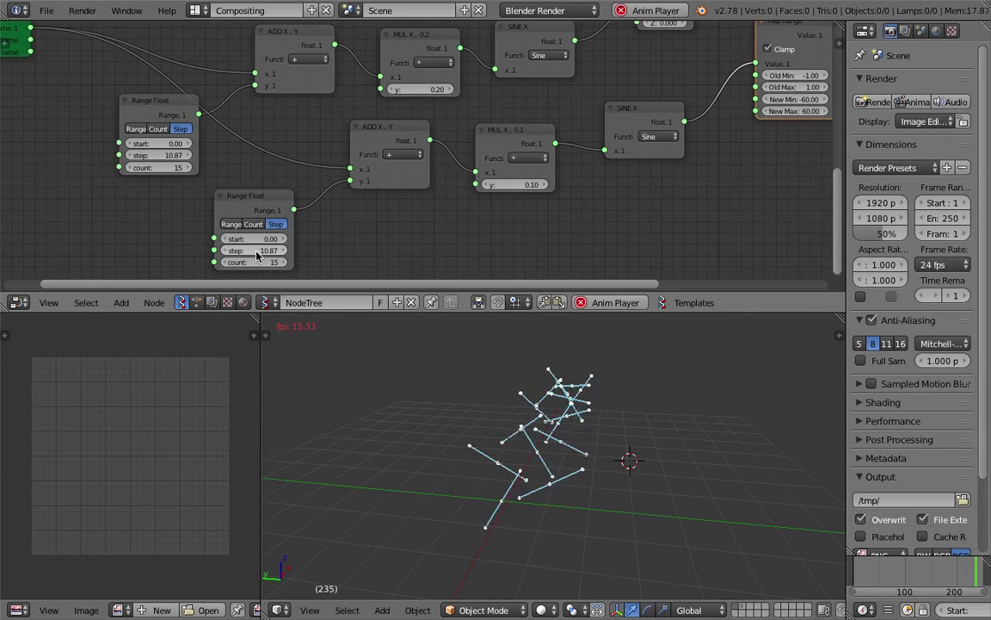
left_click(167, 155)
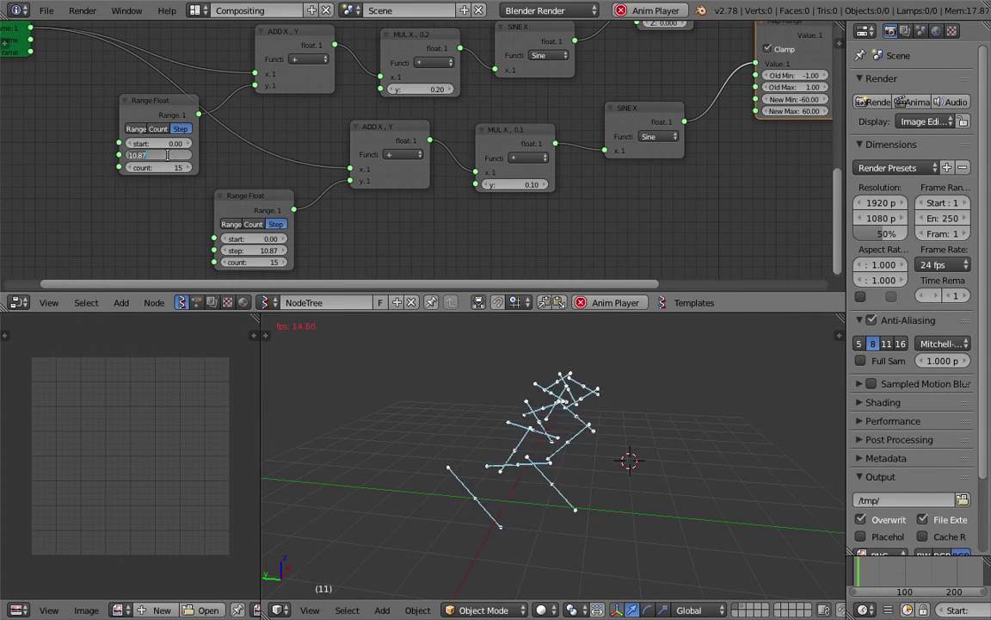
type("10")
key("Return")
left_click(243, 250)
type("10")
key("Return")
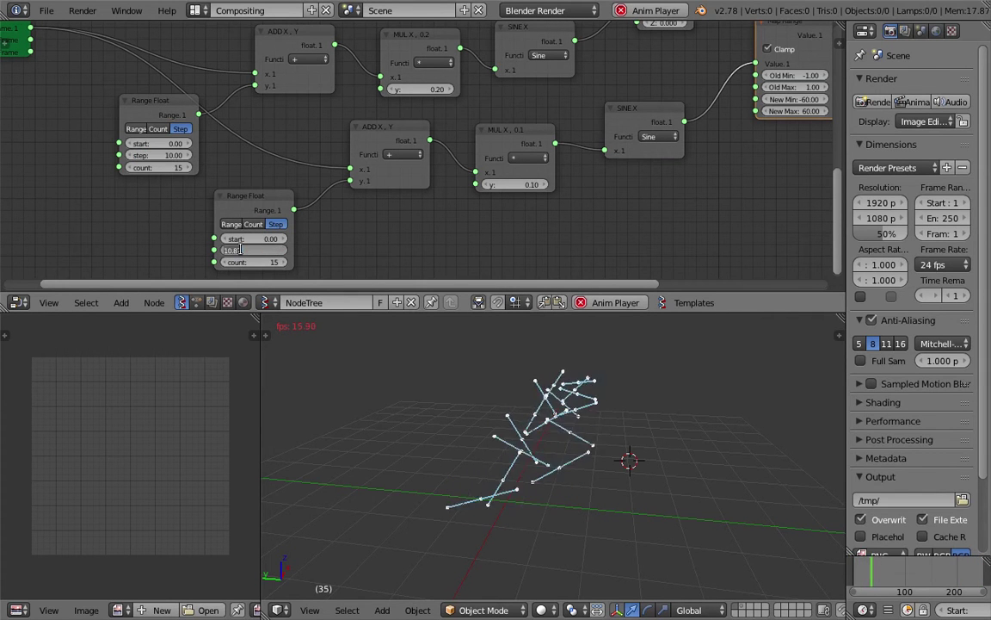
Move the Frame Info node farther from both branches and reposition the upper Range Float and Add nodes.
middle_click_drag(308, 192, 407, 208)
scroll(318, 181, "down", 2)
middle_click_drag(189, 104, 302, 143)
left_click_drag(222, 93, 97, 137)
middle_click_drag(296, 169, 290, 112)
scroll(272, 120, "down", 1)
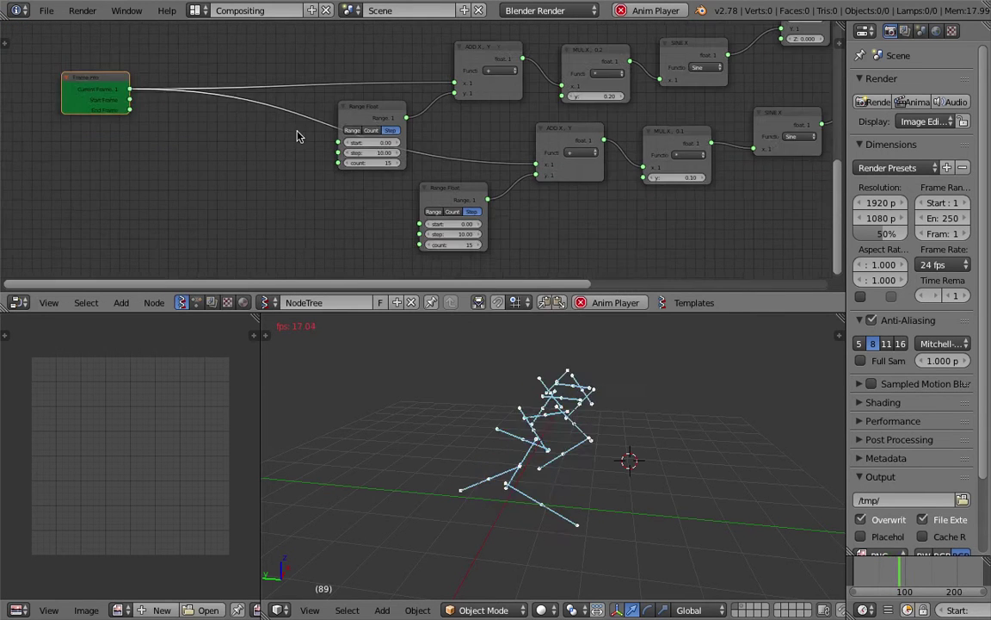
middle_click_drag(399, 88, 355, 169)
left_click_drag(345, 200, 372, 155)
left_click_drag(447, 136, 439, 92)
middle_click_drag(442, 233, 411, 180)
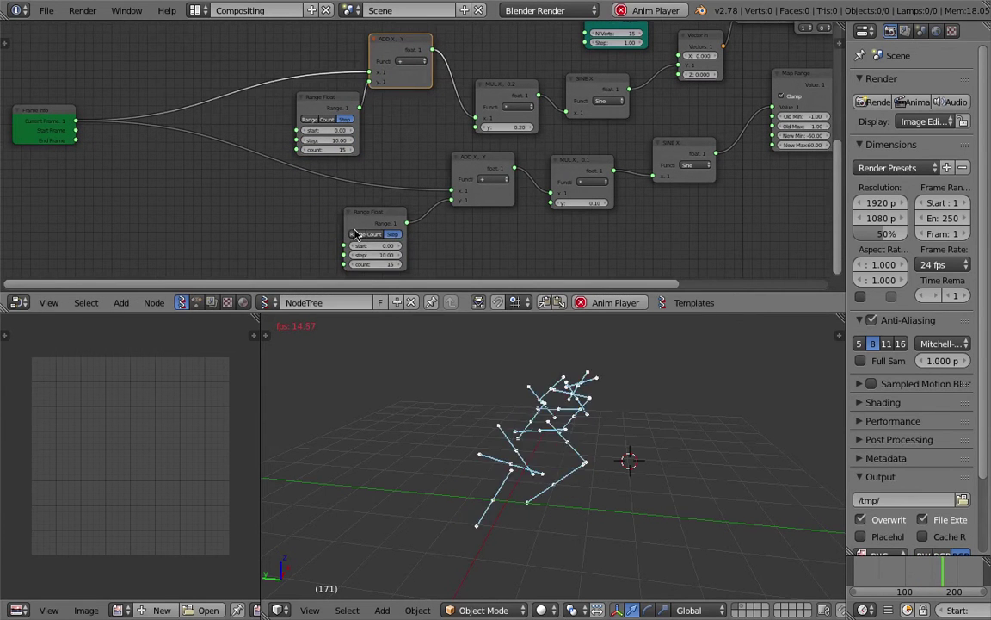
Arrange the Add, Sine, Multiply and Range Float nodes so the position and rotation branches form two compact, separate rows.
left_click_drag(354, 225, 311, 256)
left_click_drag(464, 163, 414, 209)
left_click_drag(551, 175, 484, 217)
left_click(423, 58)
left_click_drag(423, 58, 445, 105)
left_click_drag(592, 92, 572, 103)
left_click_drag(686, 148, 594, 197)
scroll(400, 191, "down", 1)
middle_click_drag(399, 192, 394, 168)
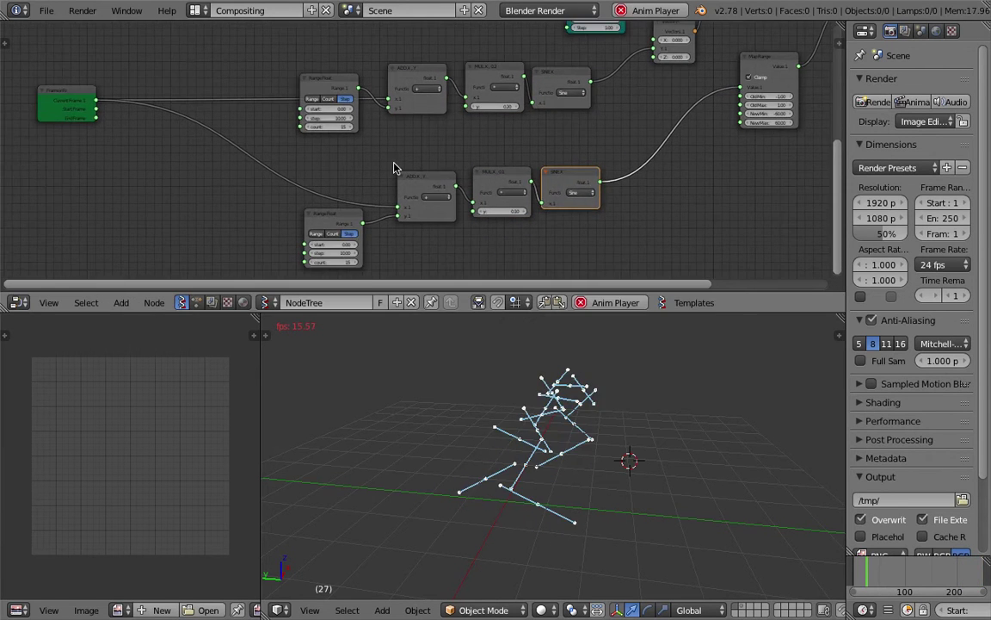
Shift the Vector in node slightly farther from the vector Add node.
scroll(362, 159, "up", 1)
scroll(559, 155, "up", 1)
scroll(636, 129, "up", 1)
scroll(724, 89, "up", 1)
middle_click_drag(628, 151, 609, 213)
middle_click_drag(573, 138, 541, 169)
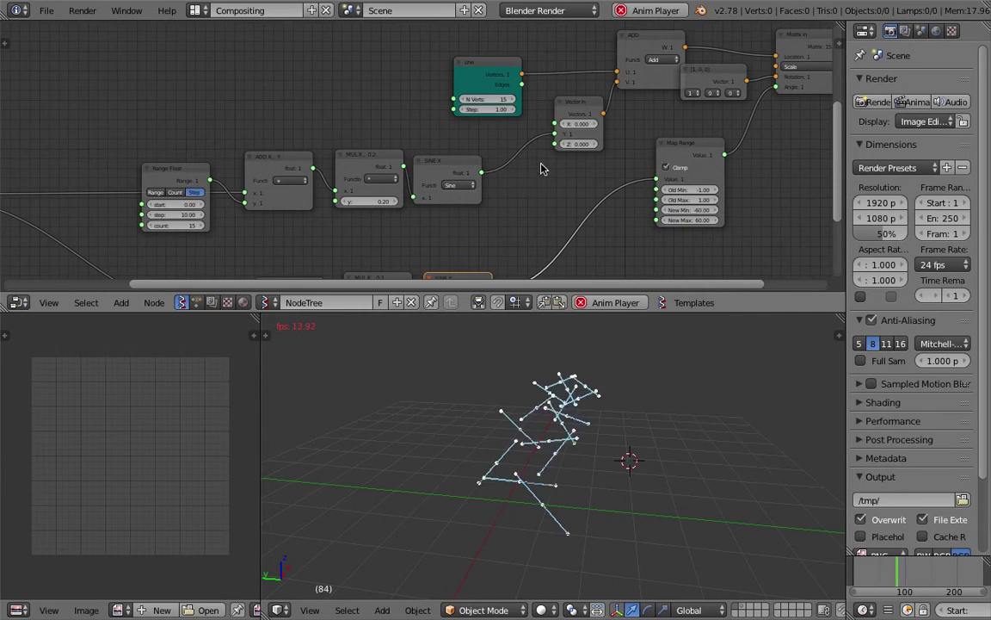
left_click_drag(564, 103, 555, 104)
Duplicate the rotation branch's Add node and insert the copy between Frame Info's Current Frame output and the original Add node.
middle_click_drag(353, 275, 559, 154)
middle_click_drag(422, 200, 428, 194)
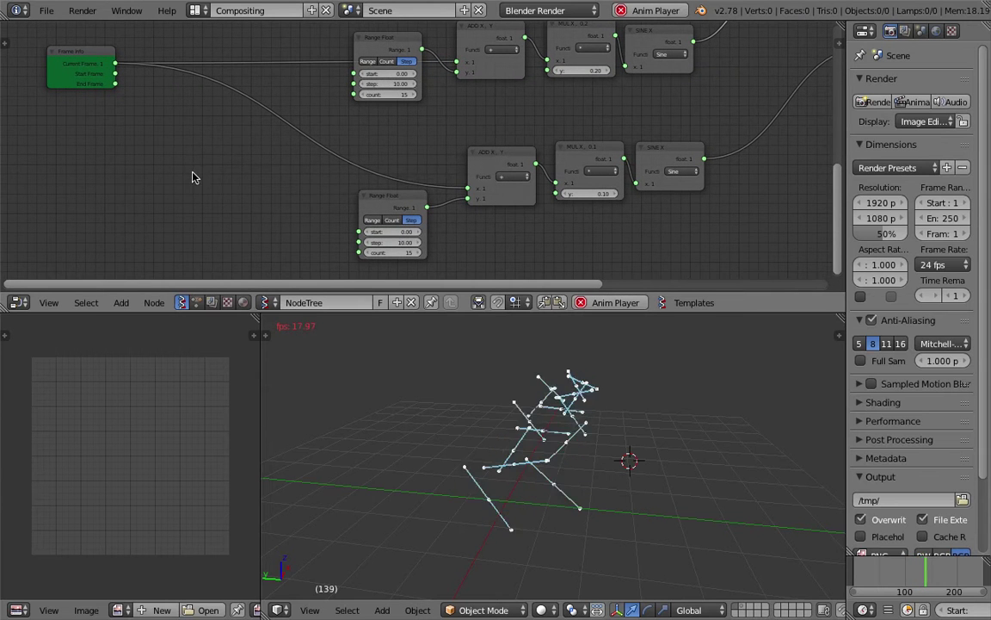
key("shift+a")
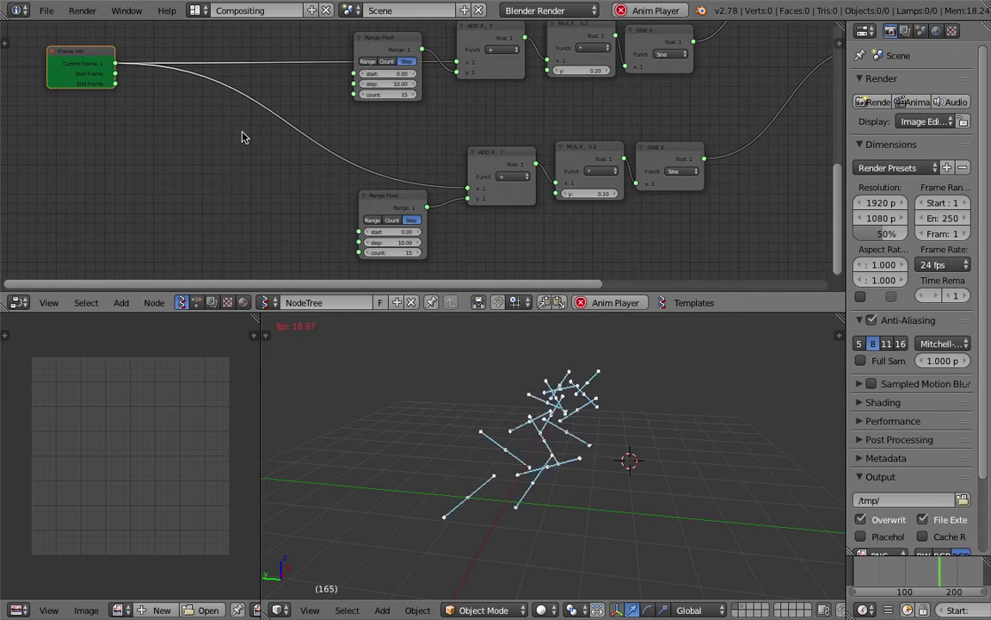
scroll(246, 138, "up", 1)
key("shift+d")
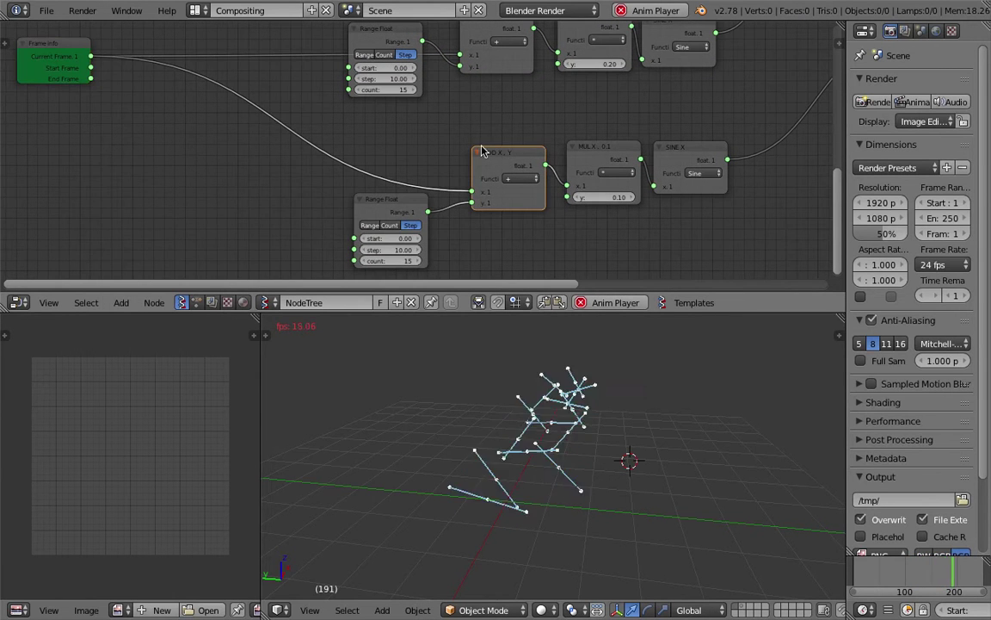
left_click(278, 136)
left_click_drag(288, 119, 234, 129)
Set the y value of the inserted Add node to 63.82 and view the shifted rotation.
scroll(239, 147, "up", 2)
middle_click_drag(201, 161, 244, 170)
left_click_drag(246, 190, 263, 190)
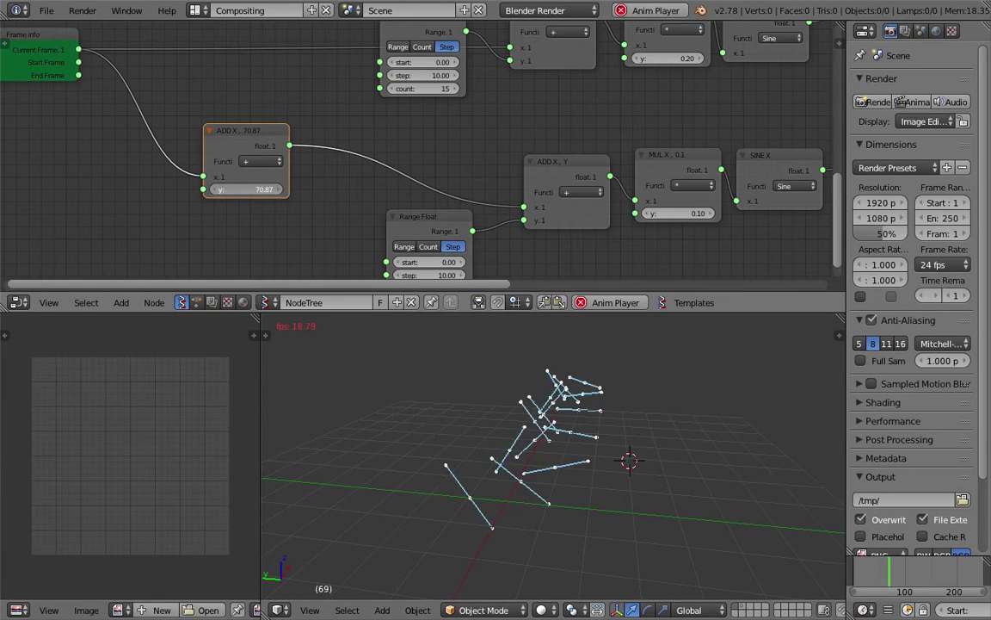
left_click_drag(263, 190, 258, 190)
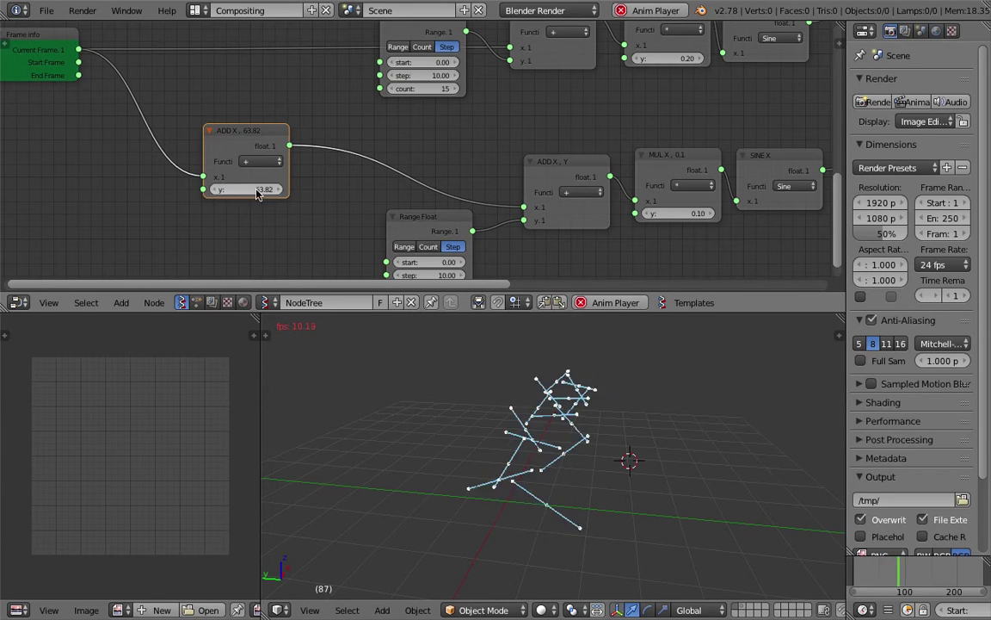
middle_click_drag(660, 459, 601, 468)
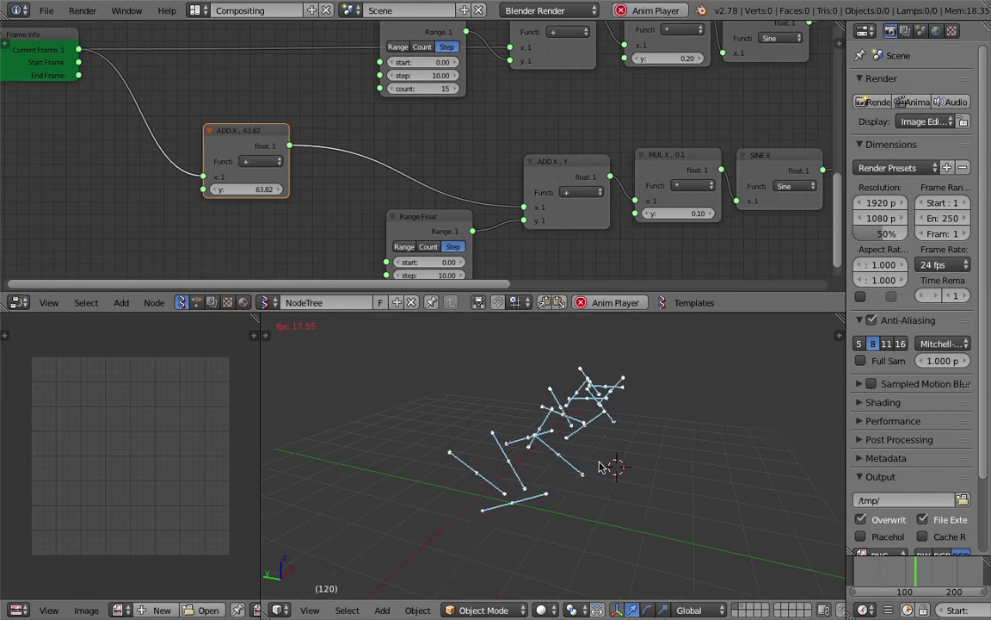
Reposition the inserted Add node slightly higher and save the file.
left_click_drag(237, 137, 247, 126)
middle_click_drag(224, 176, 344, 154)
key("ctrl+s")
Add a Random Num Gen node beside the inserted Add node.
left_click(197, 150)
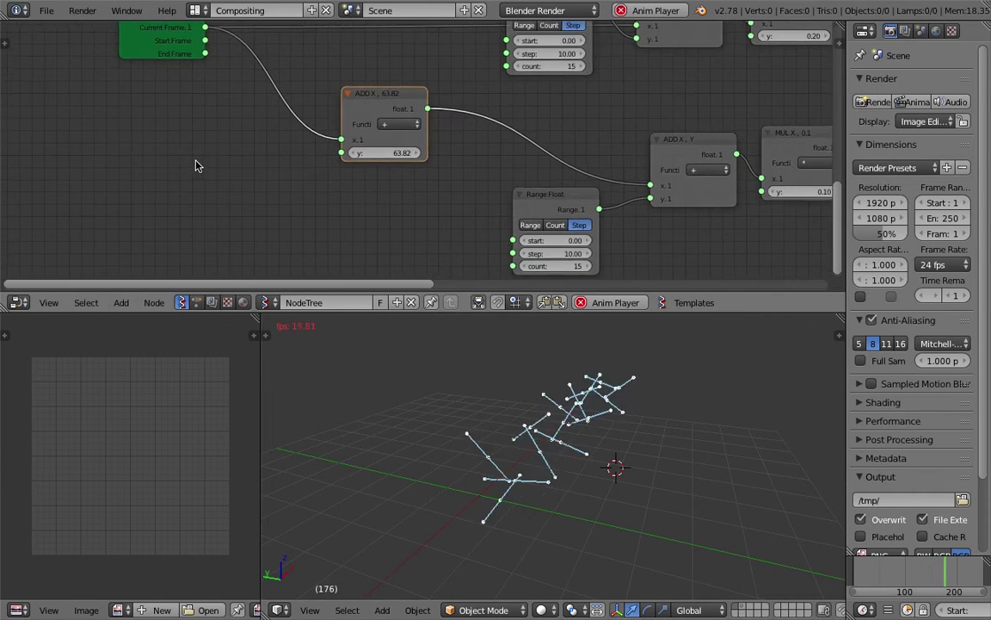
key("shift+a")
left_click(194, 161)
type("random n")
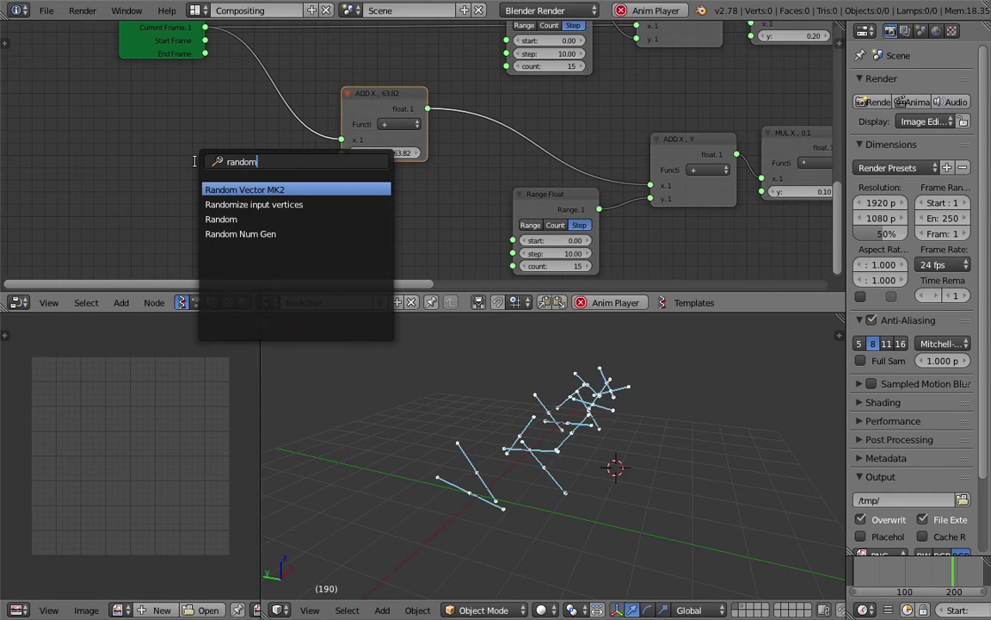
key("Return")
left_click(198, 164)
middle_click_drag(222, 161, 261, 128)
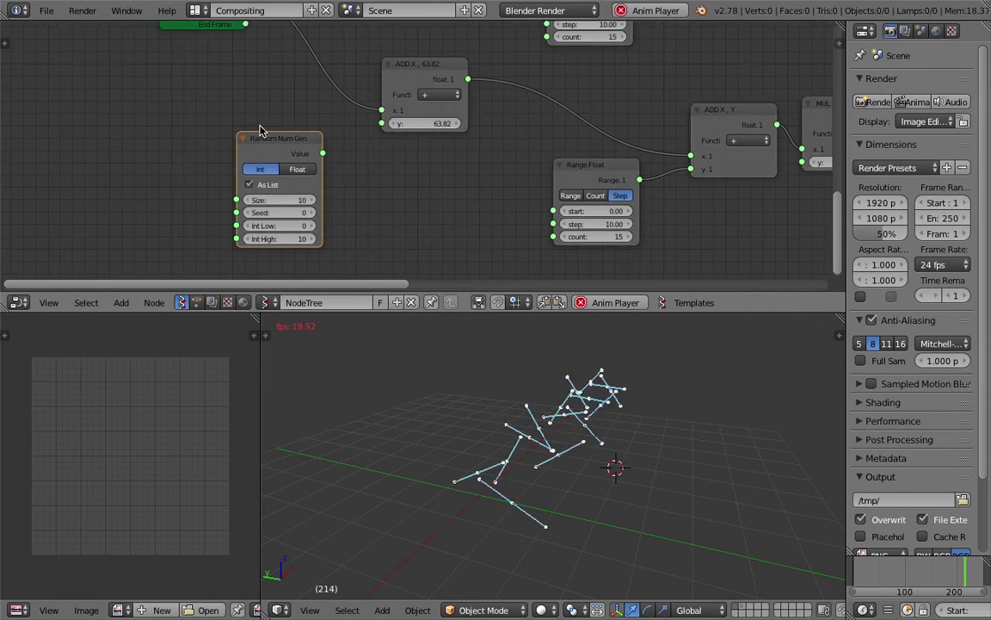
Switch Random Num Gen to Float and connect its Value output to the y input of the inserted Add node.
scroll(262, 131, "up", 3)
left_click(271, 172)
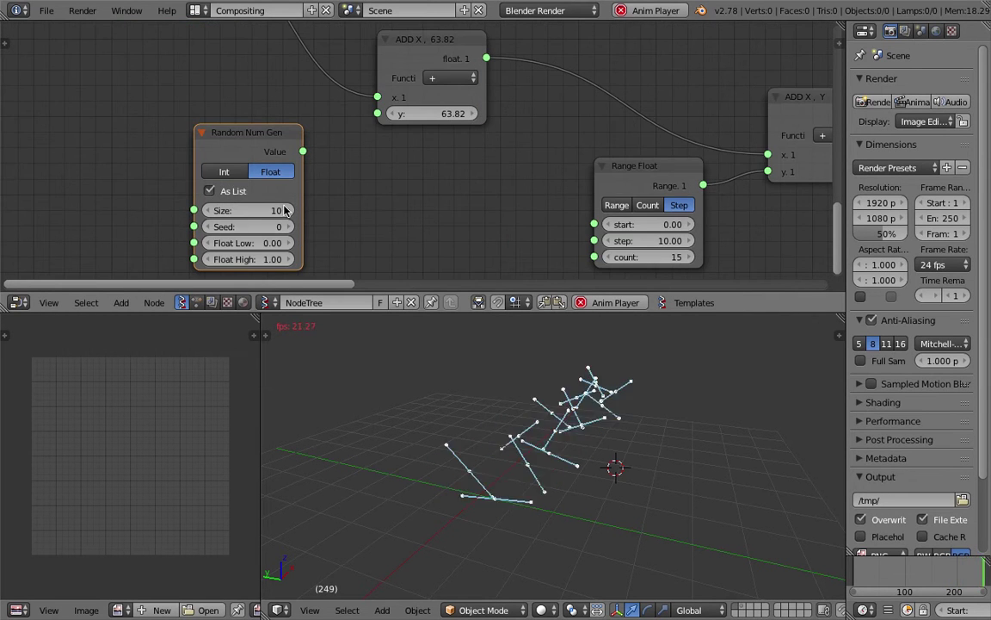
left_click_drag(303, 152, 376, 113)
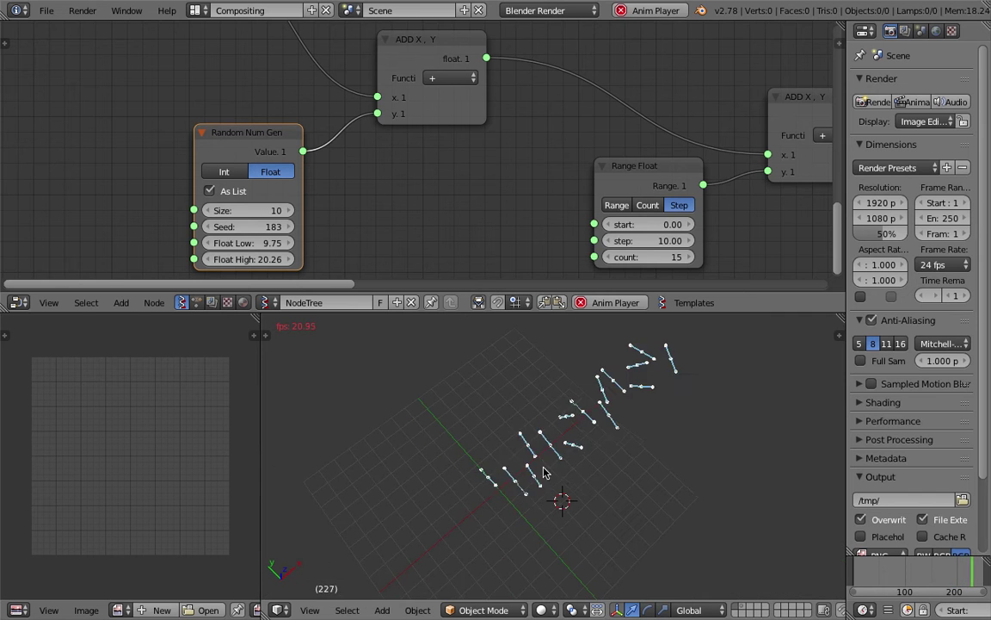
middle_click_drag(400, 230, 396, 232)
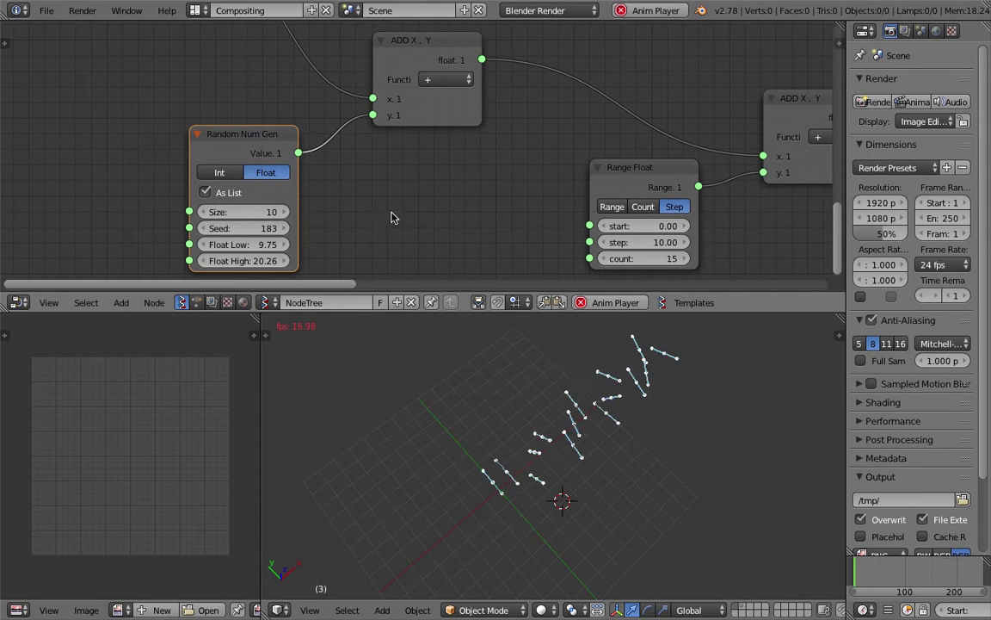
Add a Stethoscope node and connect the Random Num Gen Value output to it to read the generated numbers.
key("shift+a")
left_click(391, 214)
type("ste")
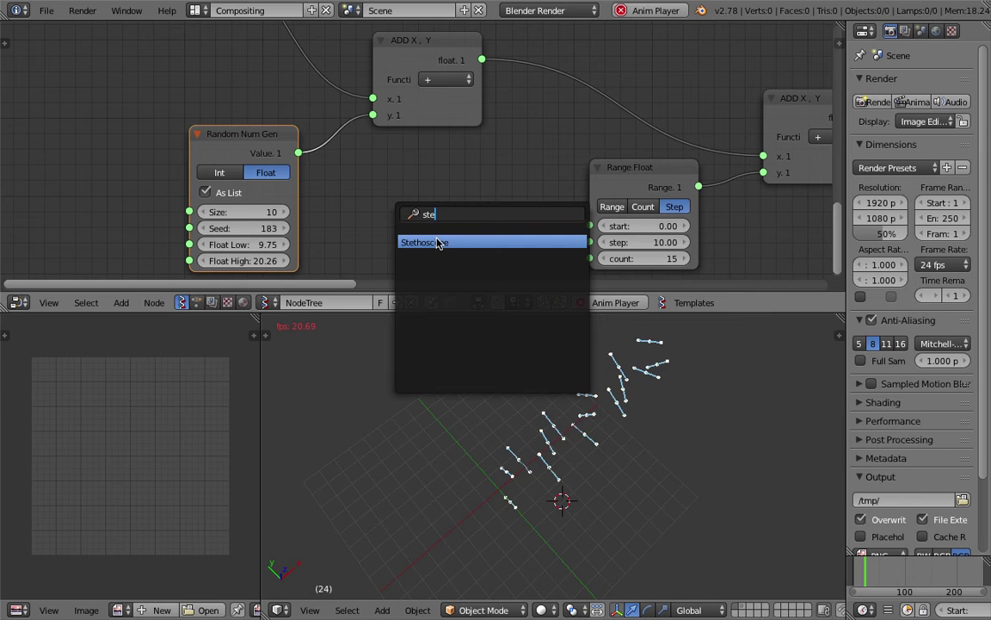
left_click(437, 243)
left_click(398, 171)
left_click_drag(299, 152, 409, 222)
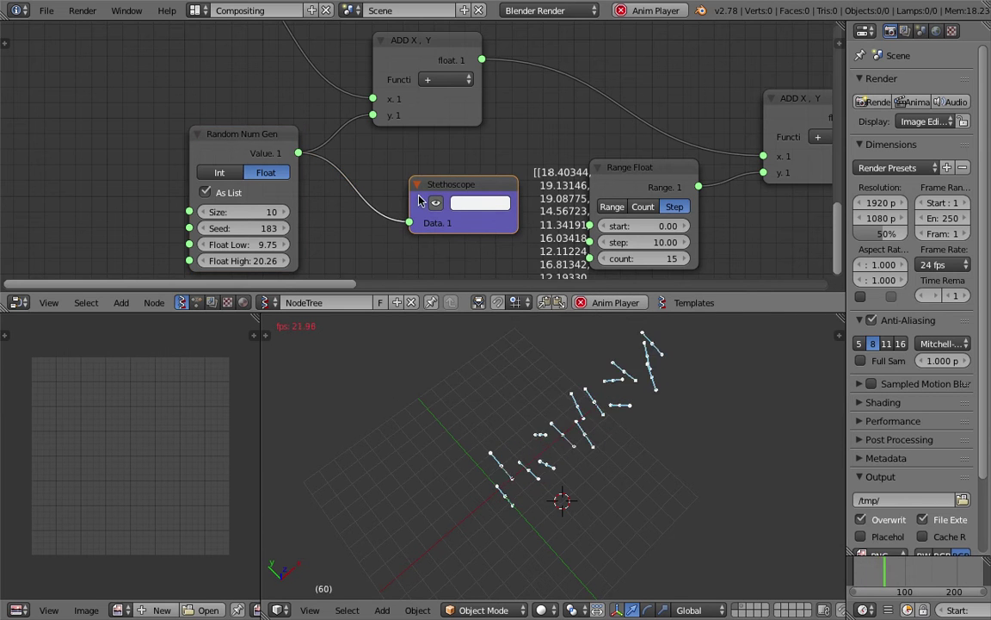
middle_click_drag(419, 200, 360, 150)
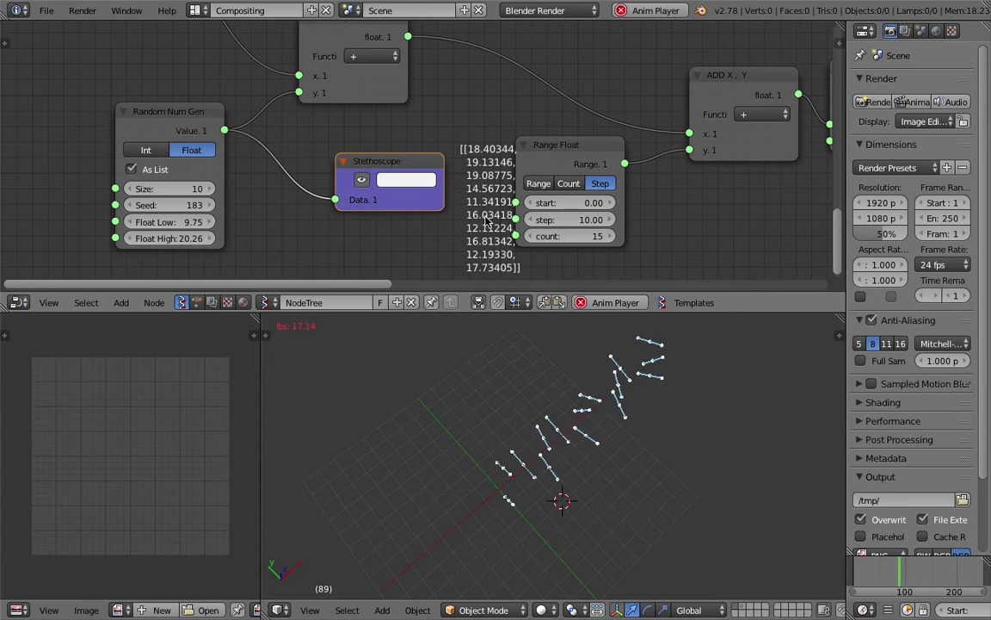
Set Random Num Gen's Float Low to 1 and Float High to 30.
left_click(195, 220)
type("1")
key("Return")
left_click(191, 239)
type("30")
key("Return")
middle_click_drag(551, 405, 595, 461)
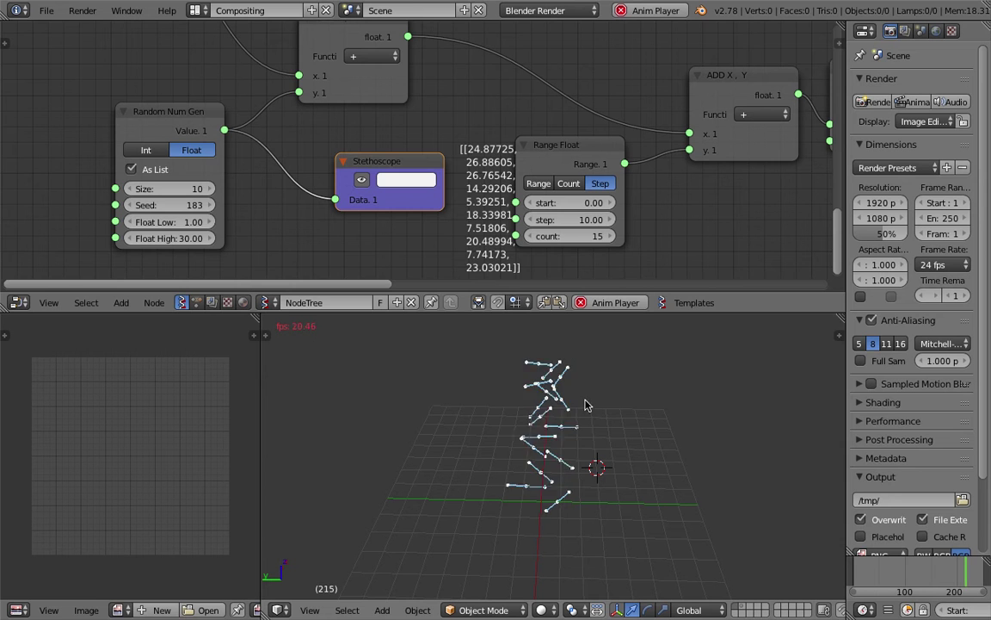
Move the Stethoscope node closer to the Add node and save the file.
left_click_drag(396, 159, 368, 142)
scroll(362, 186, "down", 2)
middle_click_drag(635, 175, 618, 201)
middle_click_drag(622, 360, 572, 446)
key("ctrl+s")
left_click(572, 446)
Set the Line node feeding Vector Drop to 8 vertices with a step of 0.58.
middle_click_drag(437, 87, 371, 223)
scroll(437, 155, "down", 4)
middle_click_drag(390, 178, 284, 201)
middle_click_drag(367, 193, 225, 245)
middle_click_drag(420, 139, 339, 215)
scroll(338, 215, "up", 2)
scroll(338, 216, "up", 2)
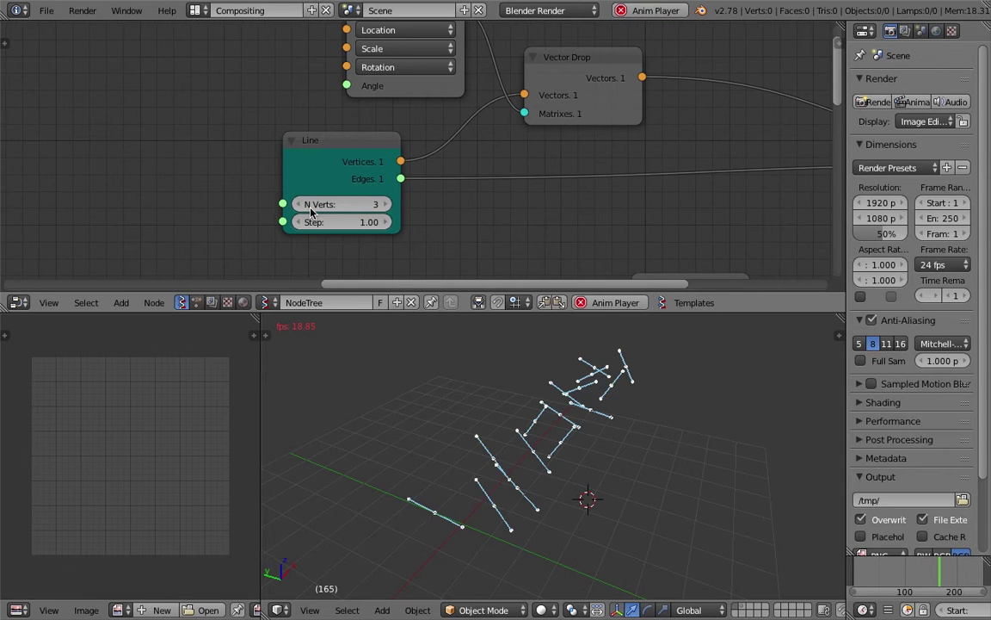
left_click(386, 205)
left_click(388, 206)
left_click(388, 206)
left_click(387, 206)
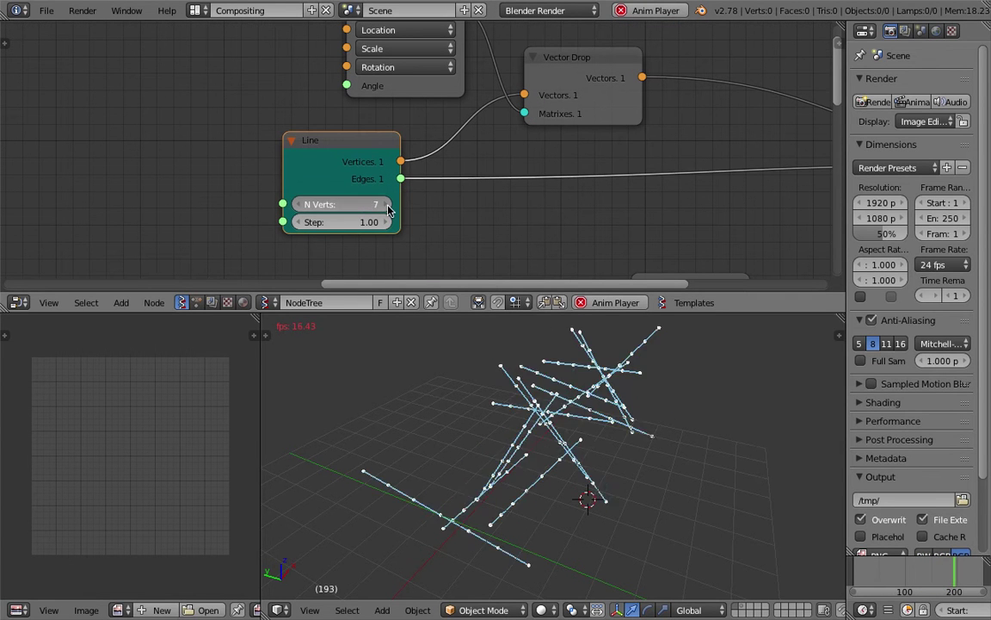
left_click(387, 205)
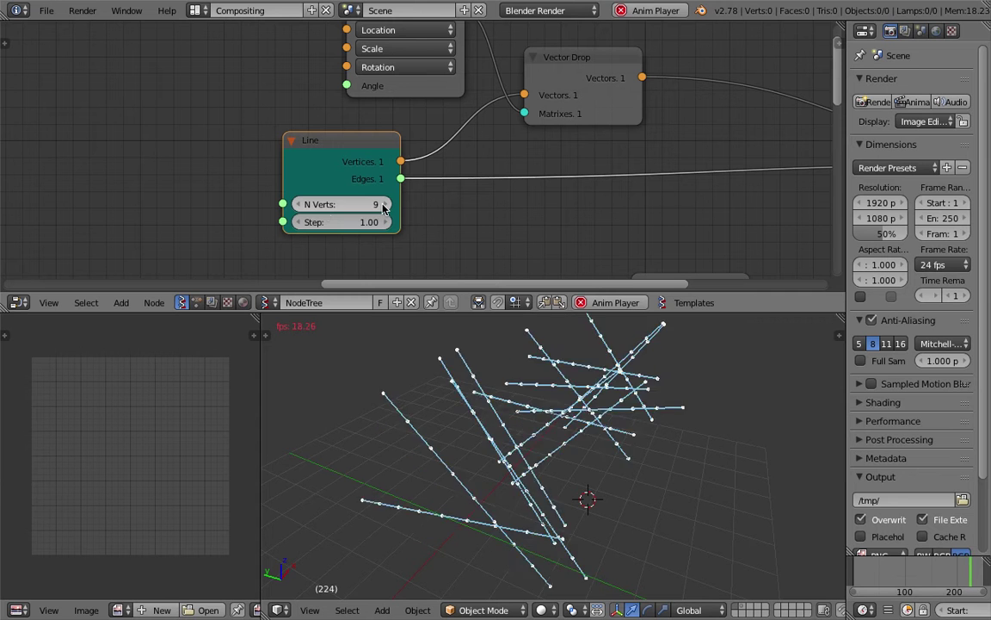
left_click_drag(368, 224, 334, 222)
mouse_move(656, 437)
middle_mouse_down()
mouse_move(638, 446)
mouse_move(499, 443)
mouse_move(401, 417)
mouse_move(646, 432)
middle_mouse_up()
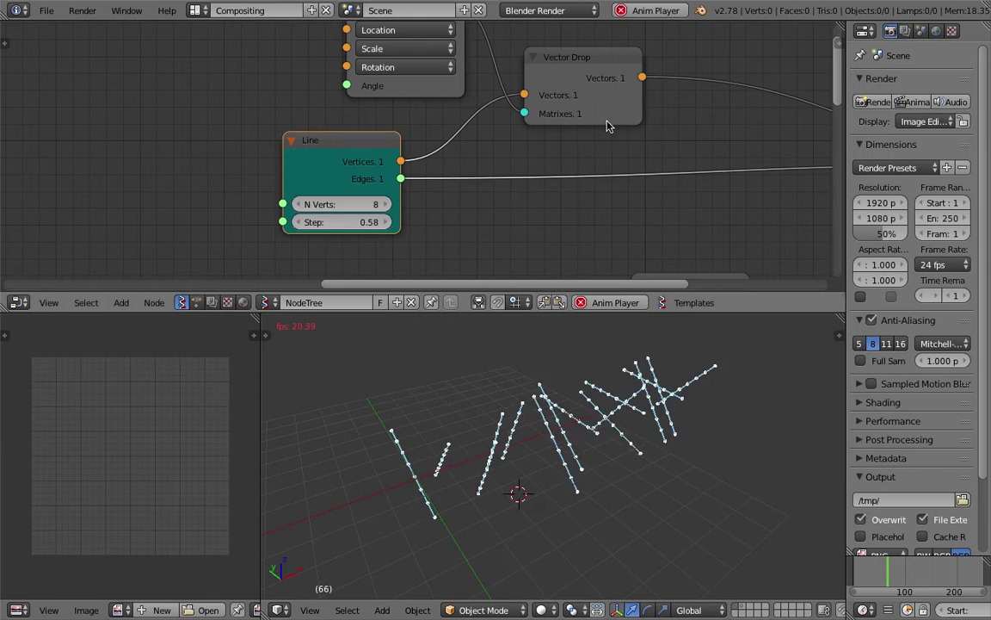
Set the first component of the rotation axis vector connected to Matrix in to 0.
scroll(518, 111, "down", 7)
middle_click_drag(657, 139, 537, 101)
middle_click_drag(547, 213, 548, 110)
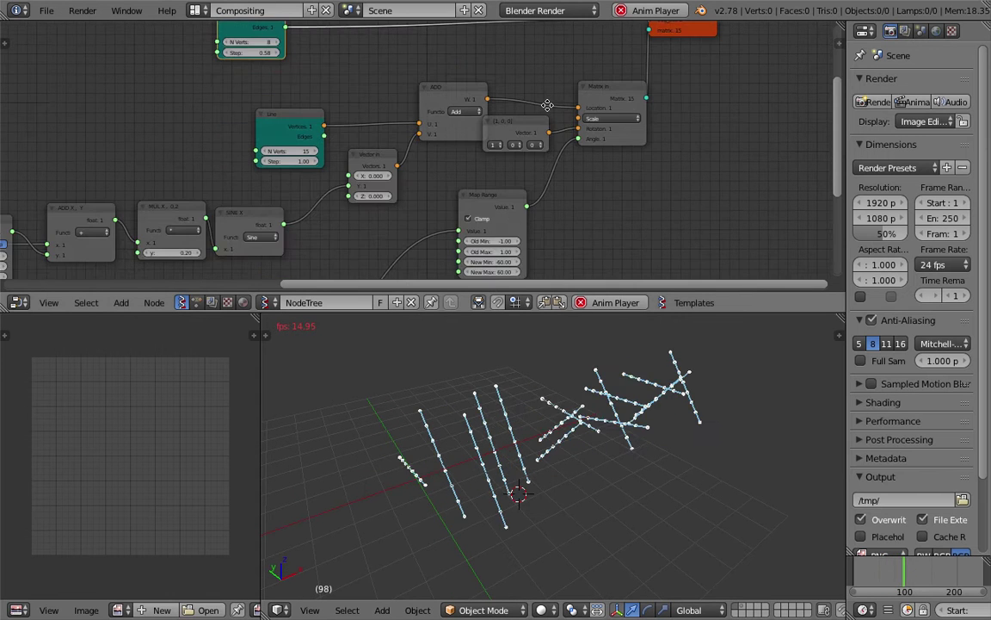
scroll(554, 172, "up", 3)
middle_click_drag(551, 444, 618, 430)
scroll(557, 146, "up", 2)
middle_click_drag(536, 471, 466, 448)
left_click(535, 144)
left_click(531, 109)
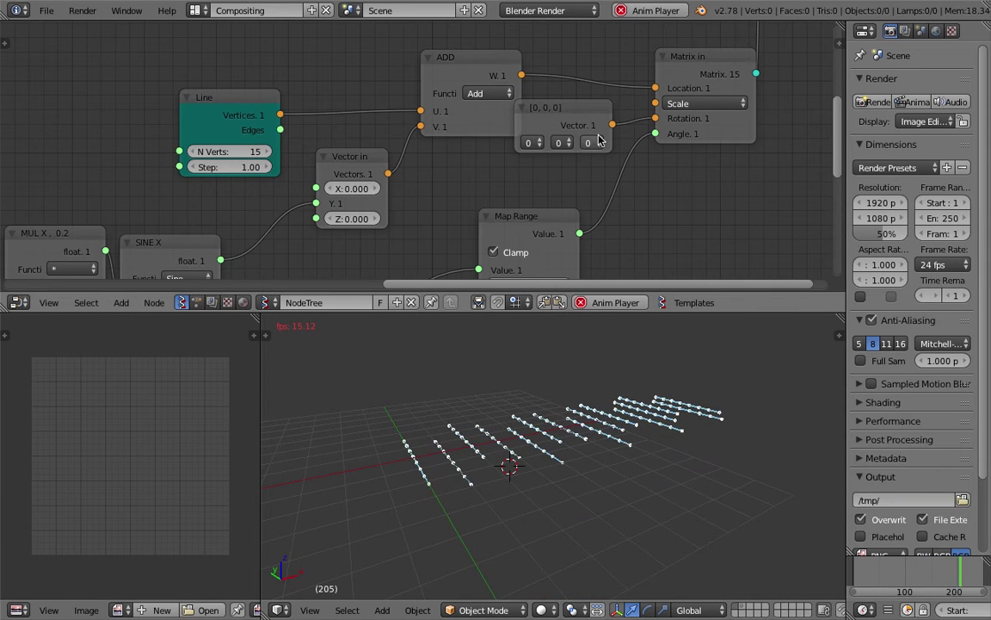
Try 1 as the third component of Matrix in's rotation axis vector and reset it to 0.
left_click(590, 142)
left_click(600, 97)
middle_click_drag(637, 438, 683, 456)
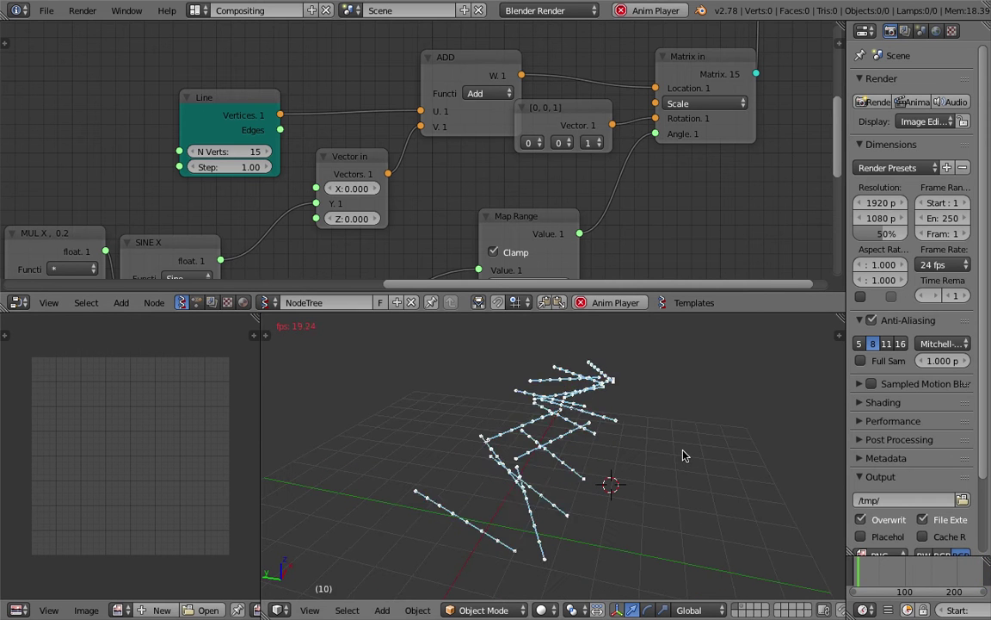
left_click(590, 143)
left_click(600, 110)
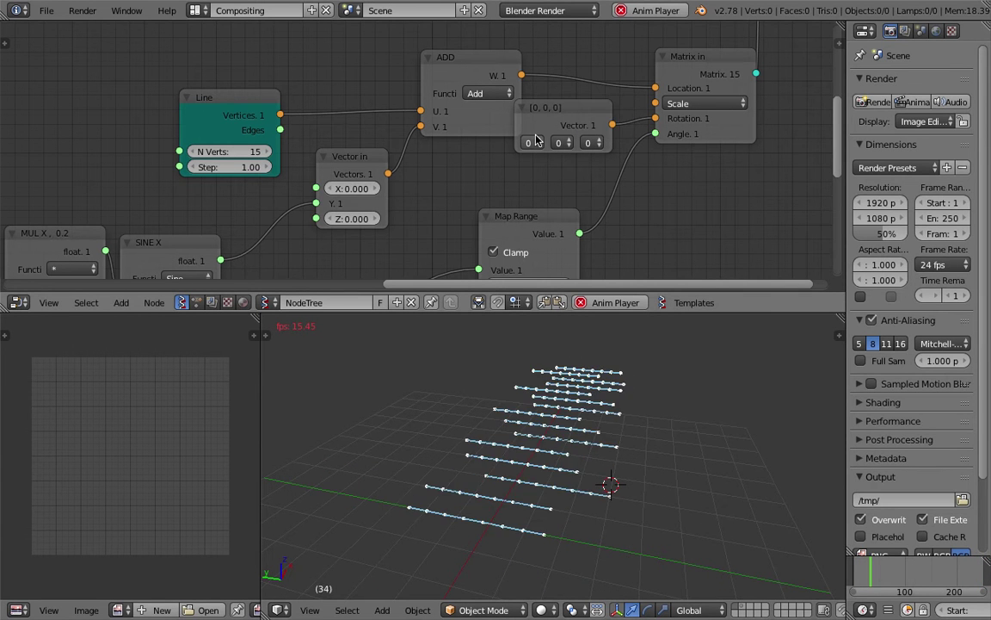
Set the first component of the rotation axis vector to 1.
left_click(531, 141)
left_click(543, 95)
Enlarge the node editor area and move the Viewer Draw node farther from Matrix in.
scroll(626, 179, "down", 3)
middle_click_drag(628, 180, 416, 191)
left_click_drag(642, 320, 651, 412)
middle_click_drag(586, 78, 414, 168)
left_click_drag(430, 160, 469, 158)
left_click(469, 157)
key("g")
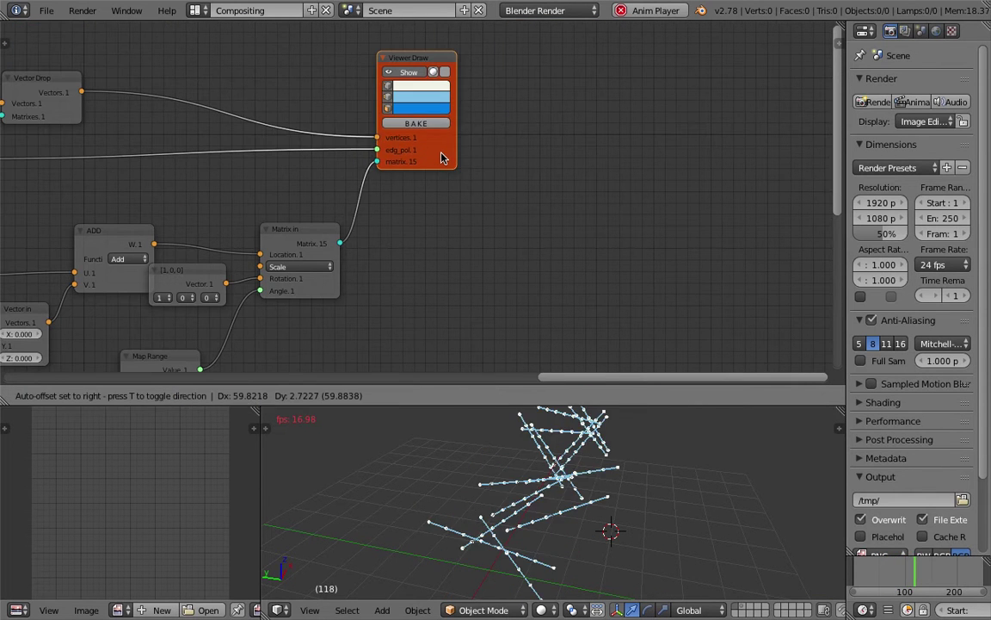
left_click(453, 156)
Save the current file, and save it again as a new file.
key("ctrl+s")
left_click(454, 155)
left_click(46, 11)
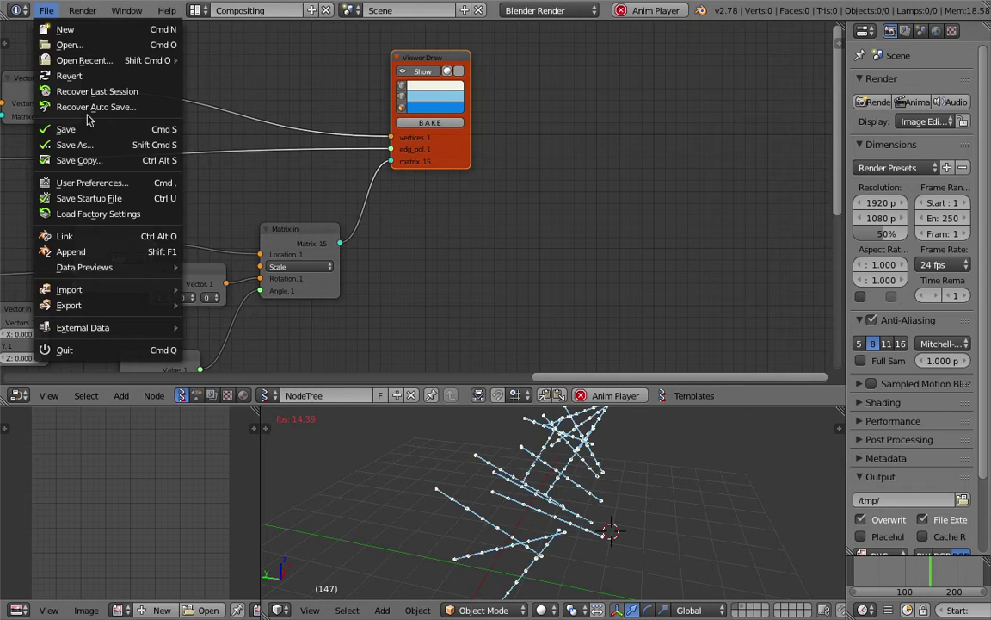
left_click(91, 141)
left_click(878, 69)
left_click(917, 54)
Add a Matrix Apply node in the empty space beyond Viewer Draw.
middle_click_drag(529, 214, 526, 179)
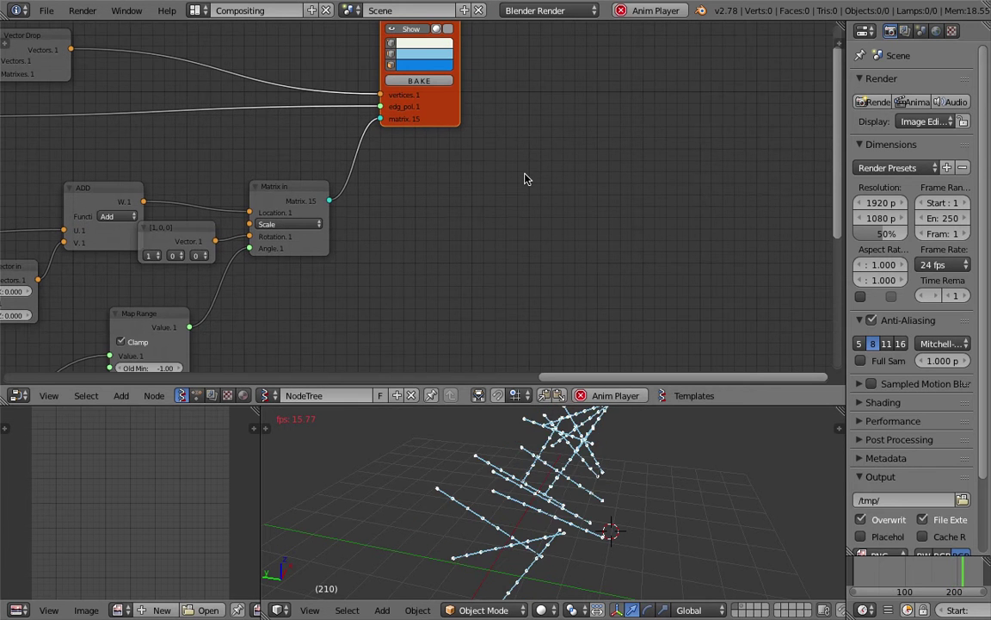
middle_click_drag(560, 538, 641, 482)
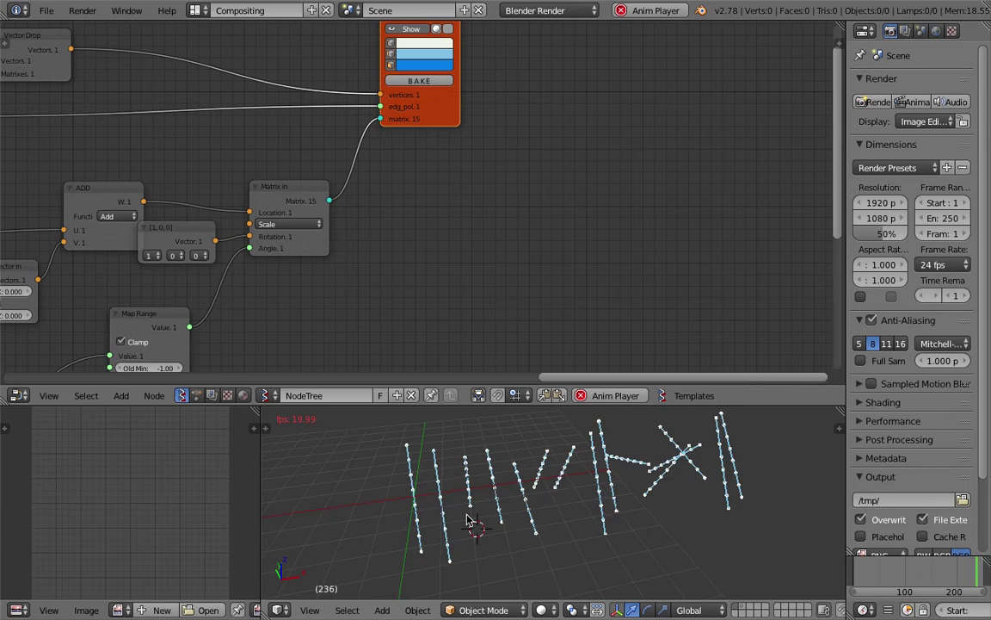
middle_click_drag(537, 524, 450, 518)
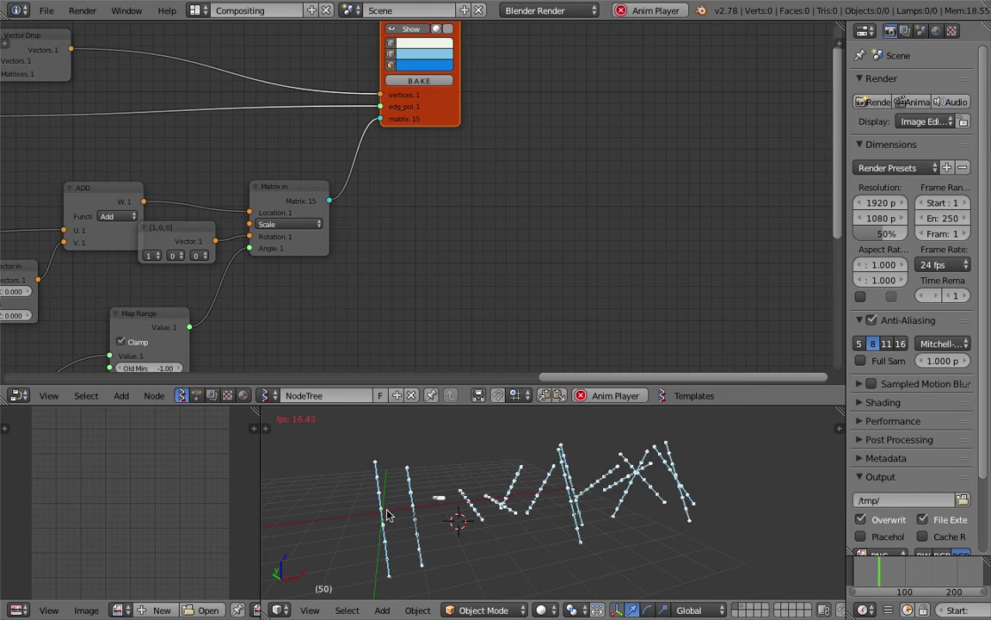
middle_click_drag(622, 509, 394, 576)
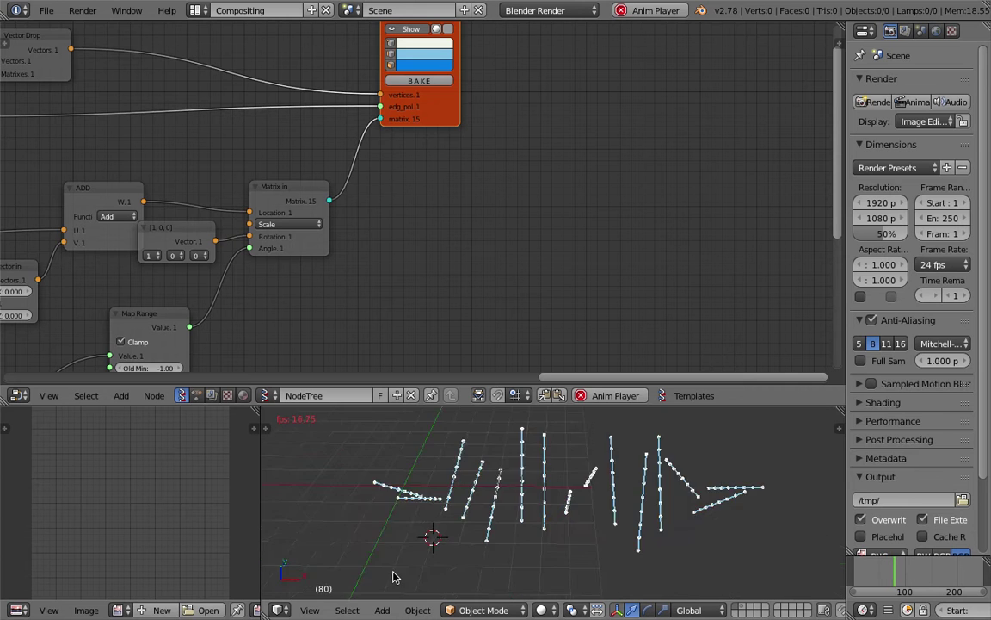
middle_click_drag(512, 548, 568, 536)
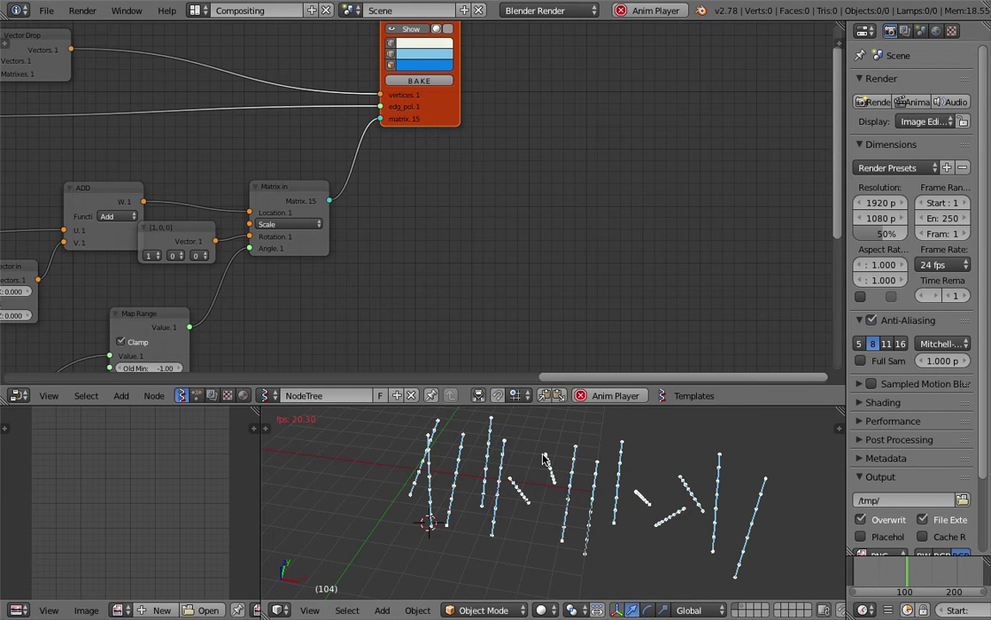
middle_click_drag(530, 221, 492, 231)
key("shift+a")
left_click(509, 219)
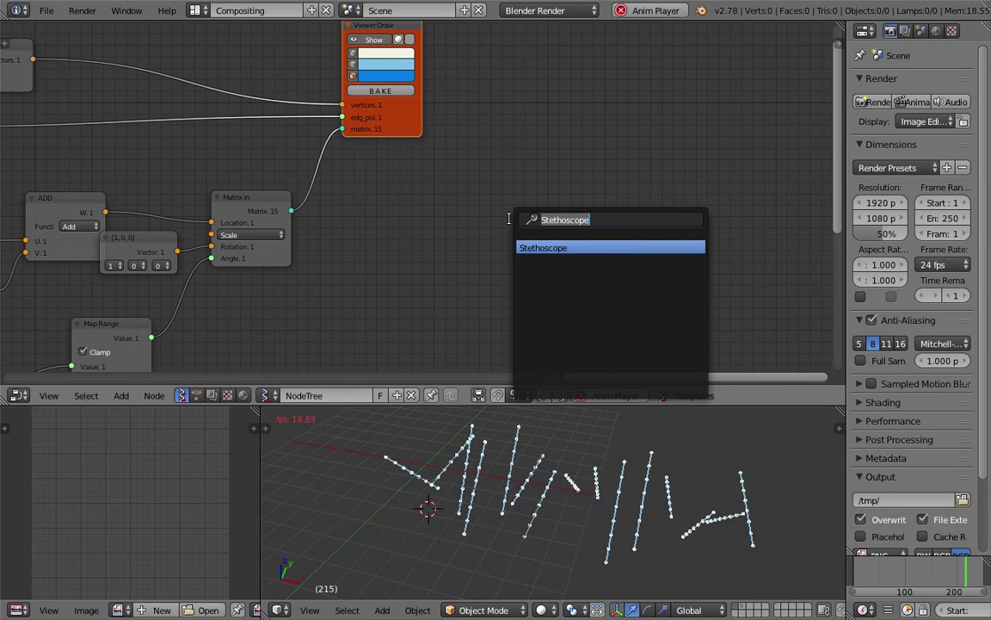
type("appl")
key("Return")
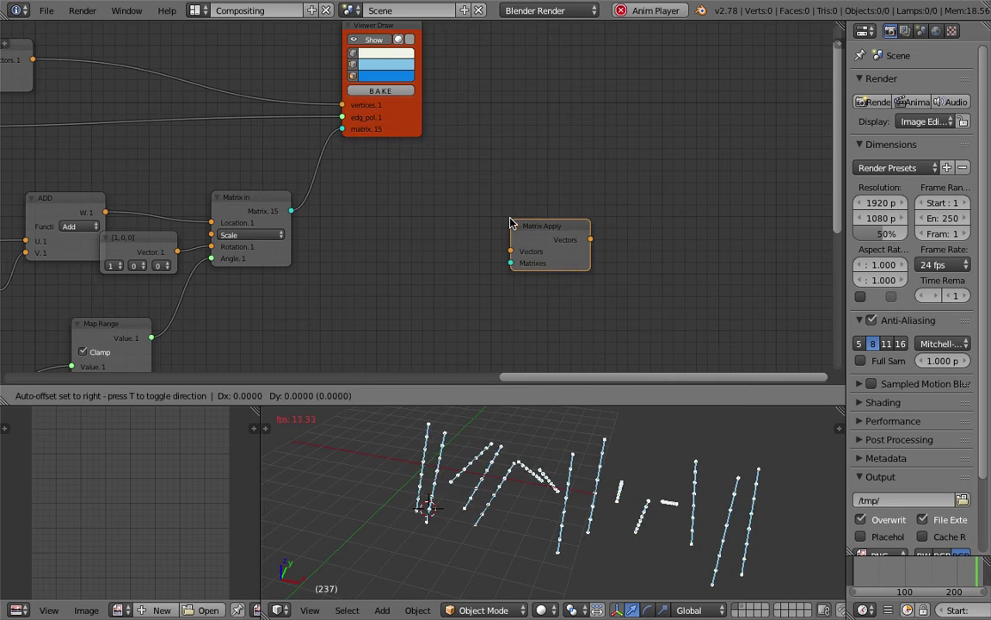
left_click(505, 188)
Connect Vector Drop's vectors and Matrix in's matrix output to the Matrix Apply node.
scroll(370, 189, "down", 1)
middle_click_drag(370, 189, 471, 213)
left_click_drag(164, 96, 600, 242)
left_click_drag(401, 234, 610, 251)
Add a UV Connection node and feed it the Vectors output of Matrix Apply.
middle_click_drag(614, 201, 430, 193)
key("shift+a")
left_click(592, 185)
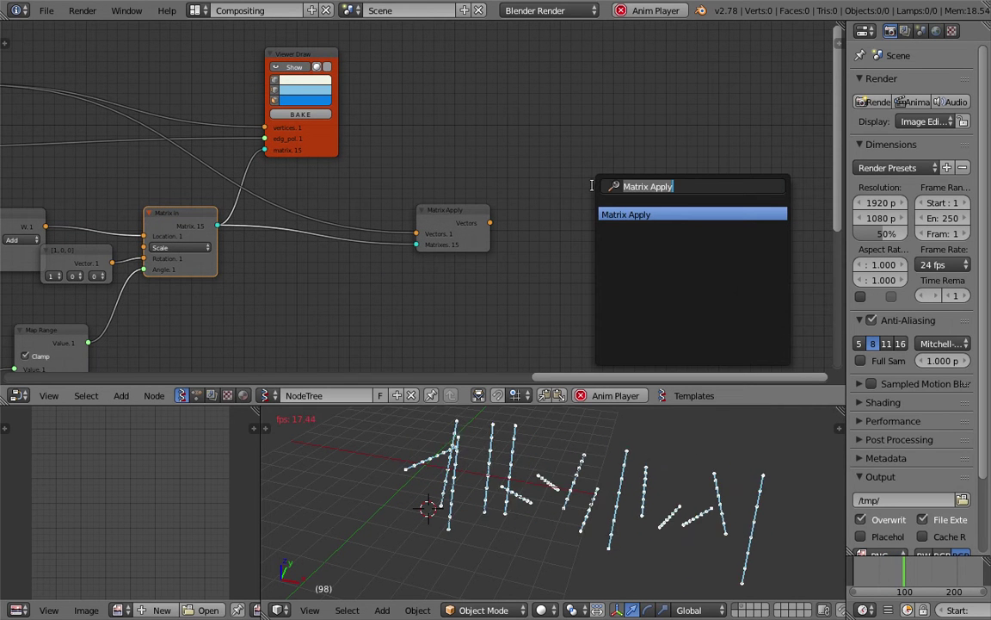
type("uv")
key("Return")
left_click(559, 189)
left_click_drag(489, 223, 546, 287)
Duplicate the Viewer Draw node and connect UV Connection's vertices and data outputs to its vertices and edg_pol inputs.
left_click(321, 57)
key("shift+d")
left_click(718, 131)
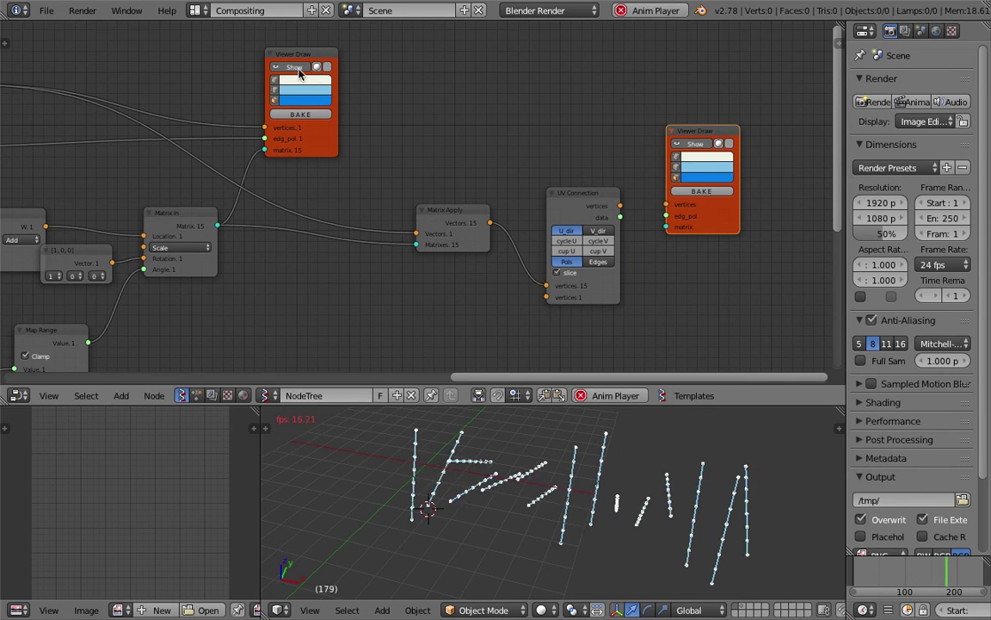
left_click_drag(619, 205, 666, 216)
middle_click_drag(609, 265, 553, 240)
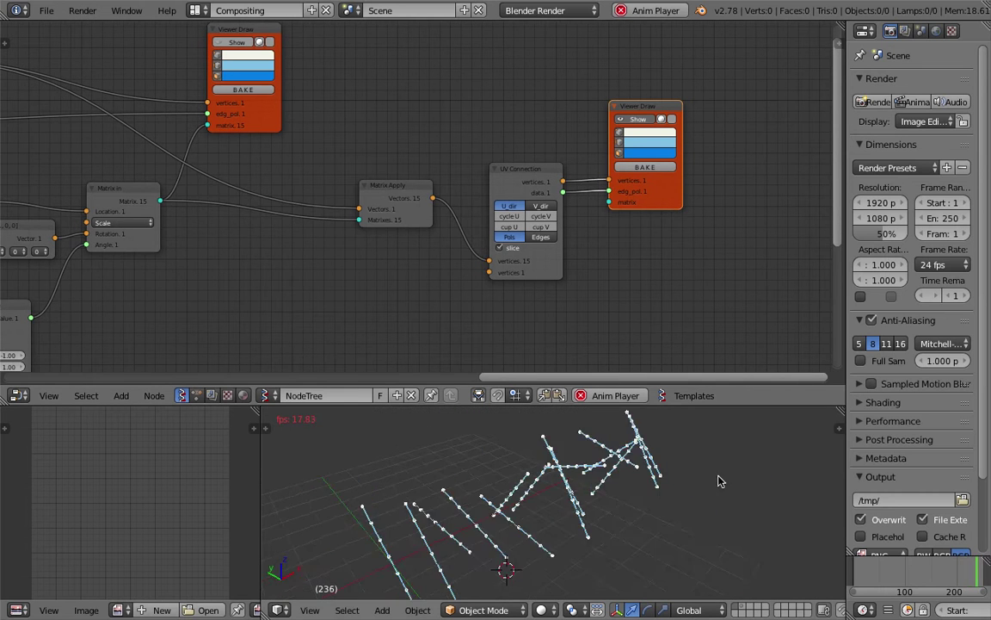
Try the V_dir direction on the UV Connection node and switch back to U_dir.
scroll(570, 210, "up", 1)
left_click(570, 210)
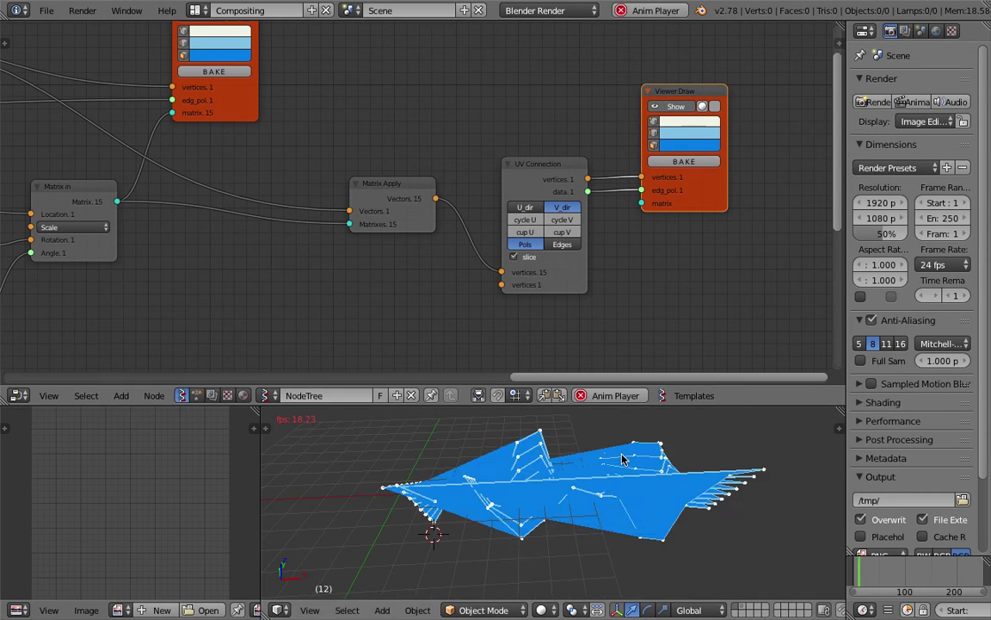
left_click(530, 209)
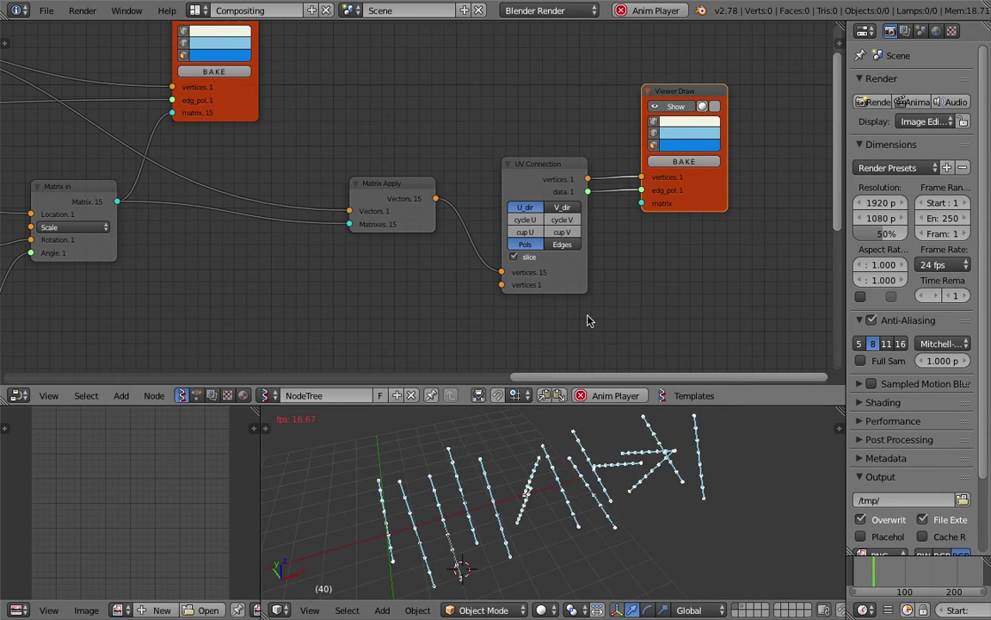
Turn off the slice option on the UV Connection node.
left_click(527, 256)
left_click(528, 257)
left_click(530, 258)
middle_click_drag(598, 508, 653, 511)
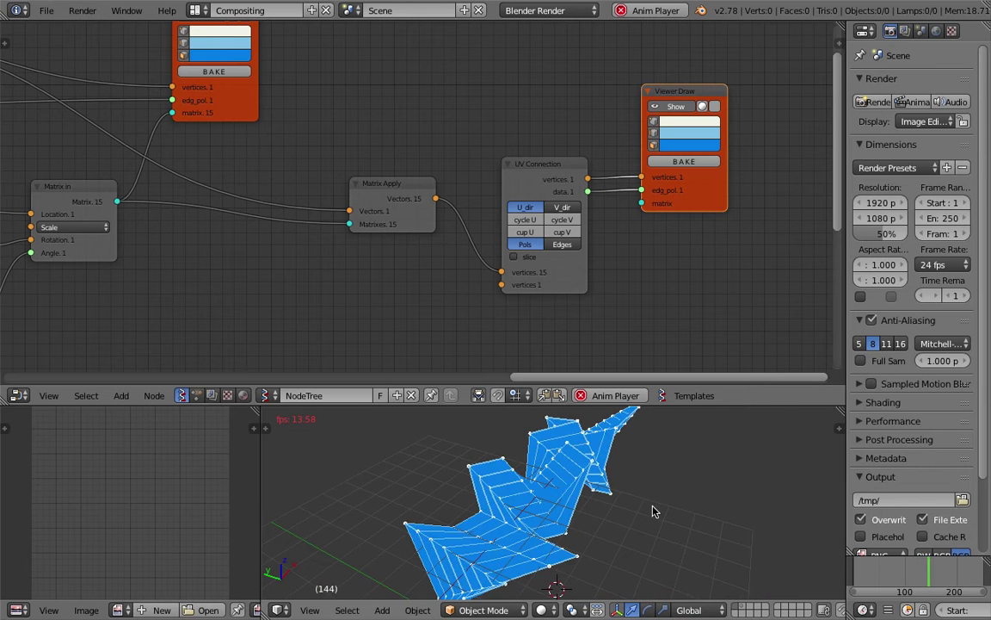
Set Map Range's New Min to -30 and New Max to 30.
middle_click_drag(407, 125, 604, 36)
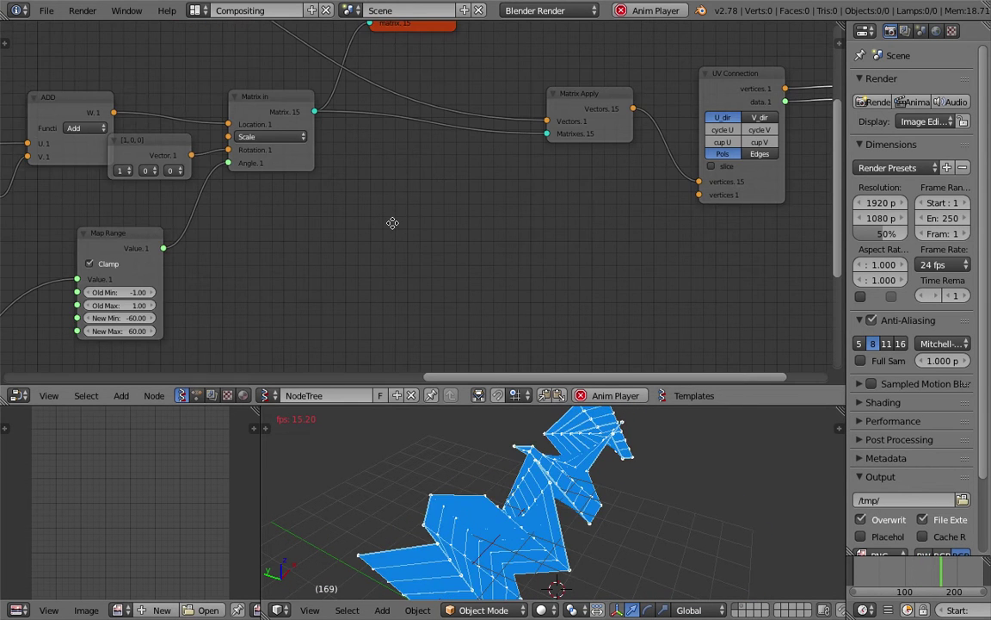
middle_click_drag(391, 221, 437, 208)
left_click(174, 308)
type("-30")
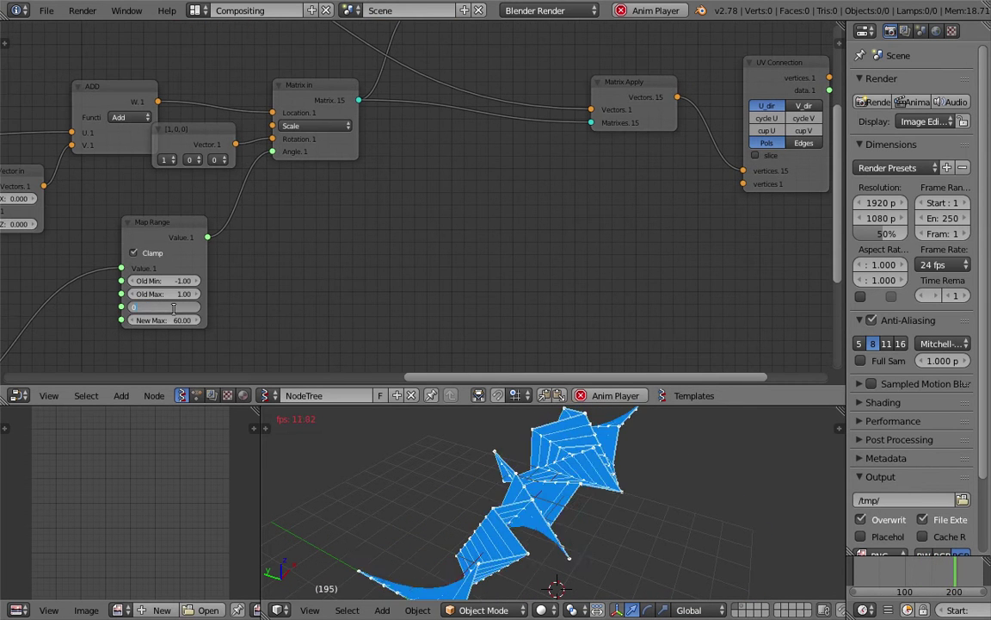
key("Tab")
type("30")
key("Return")
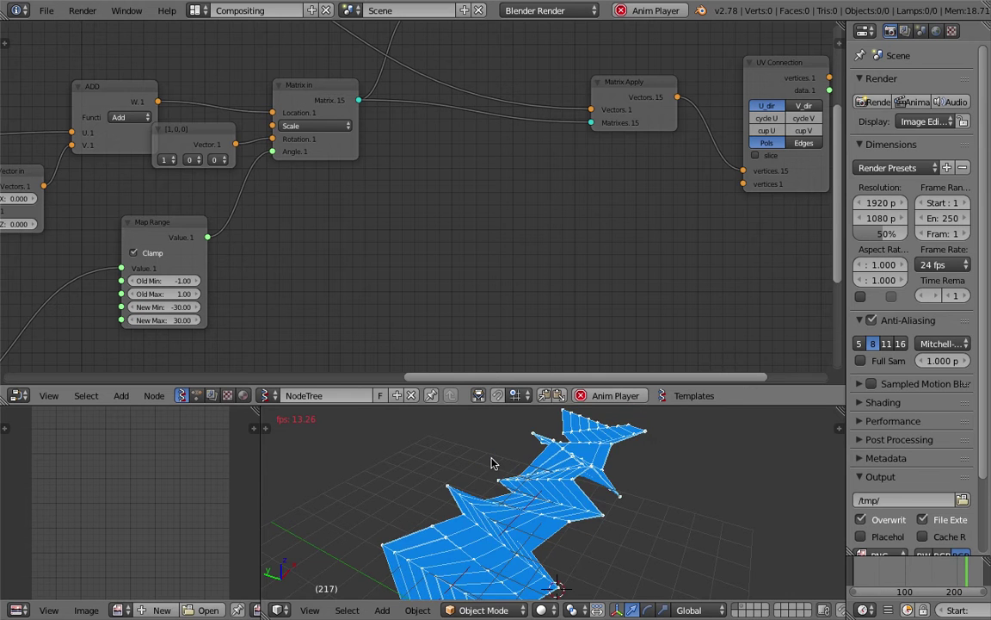
Move the 15-vertex Line node closer to the 8-vertex Line node.
middle_click_drag(654, 531, 597, 513)
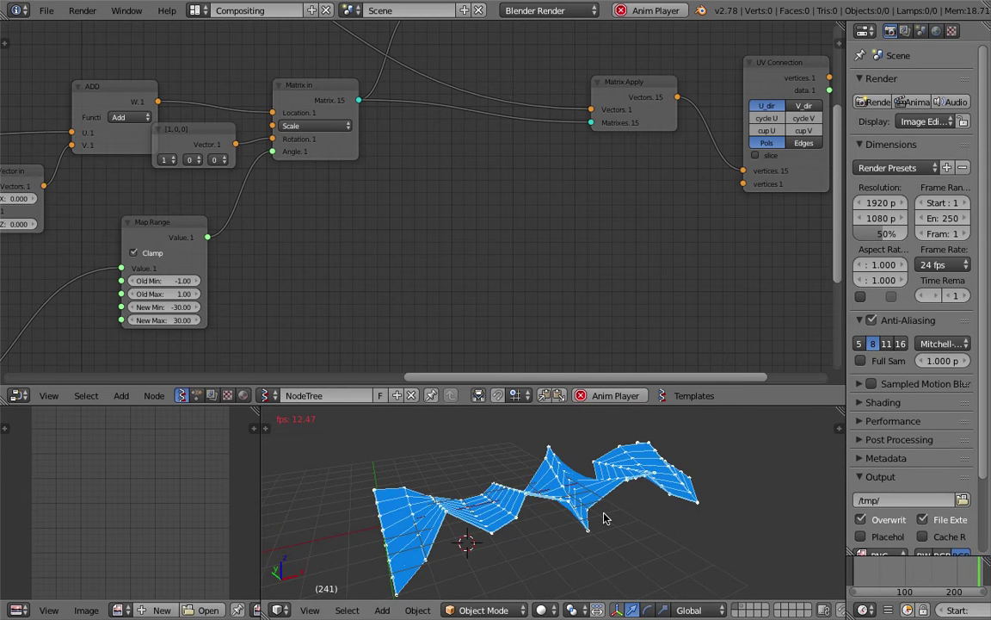
mouse_move(608, 518)
middle_mouse_down()
mouse_move(555, 525)
mouse_move(618, 533)
middle_mouse_up()
middle_click_drag(159, 105, 449, 157)
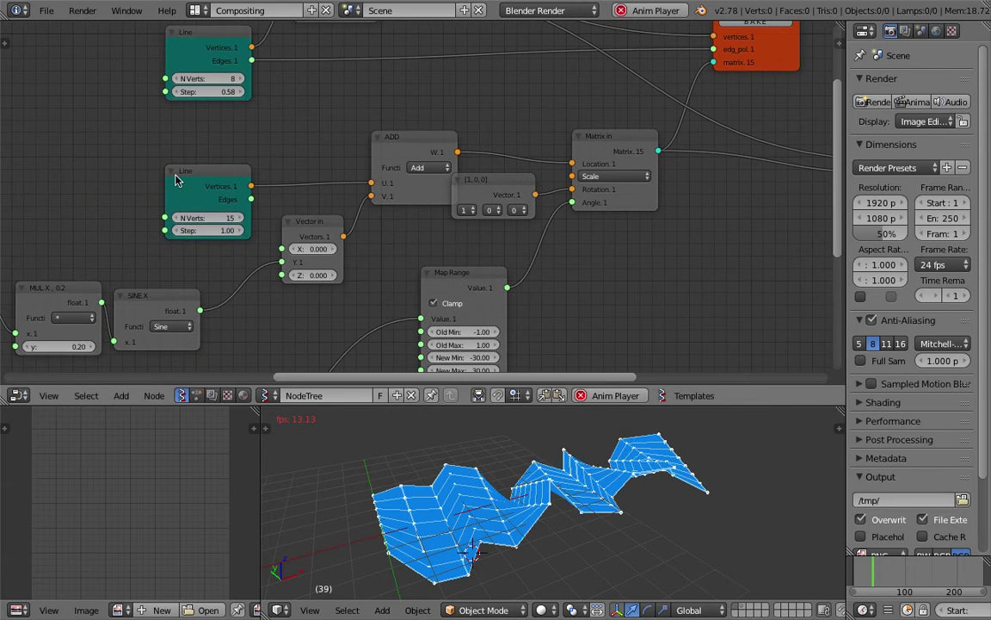
left_click_drag(183, 176, 211, 130)
middle_click_drag(231, 124, 249, 127)
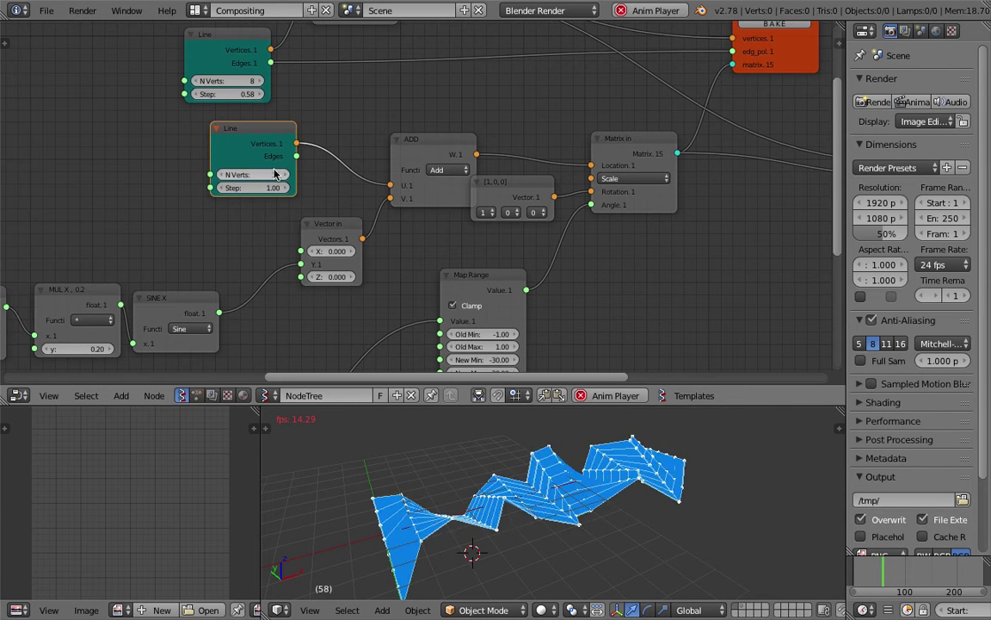
middle_click_drag(321, 168, 367, 177)
left_click_drag(315, 143, 282, 163)
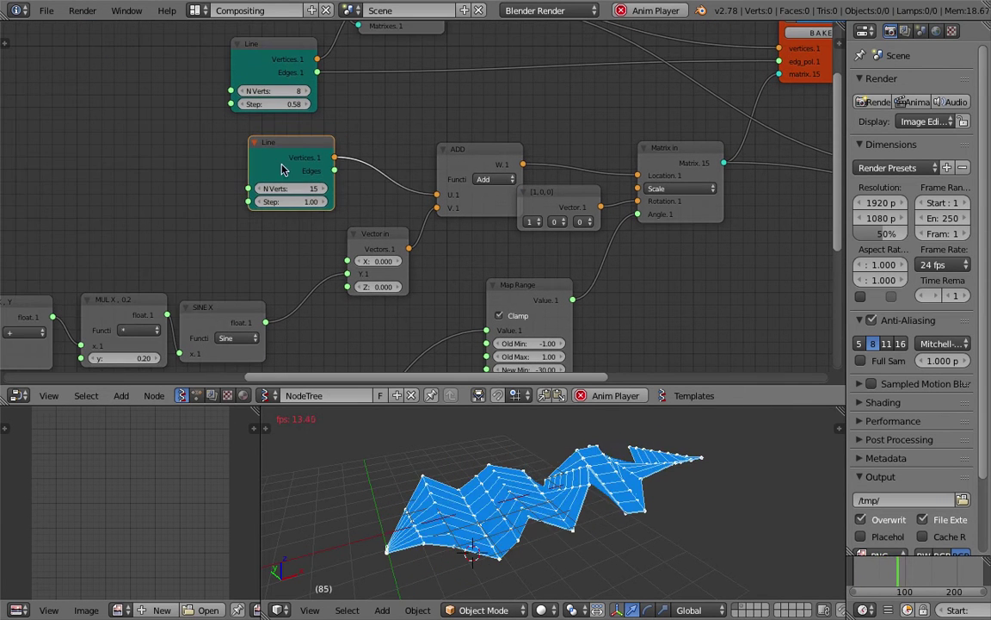
Add a Vector in node and place it before the 15-vertex Line node.
middle_click_drag(171, 148, 355, 145)
key("alt+space")
type("vec")
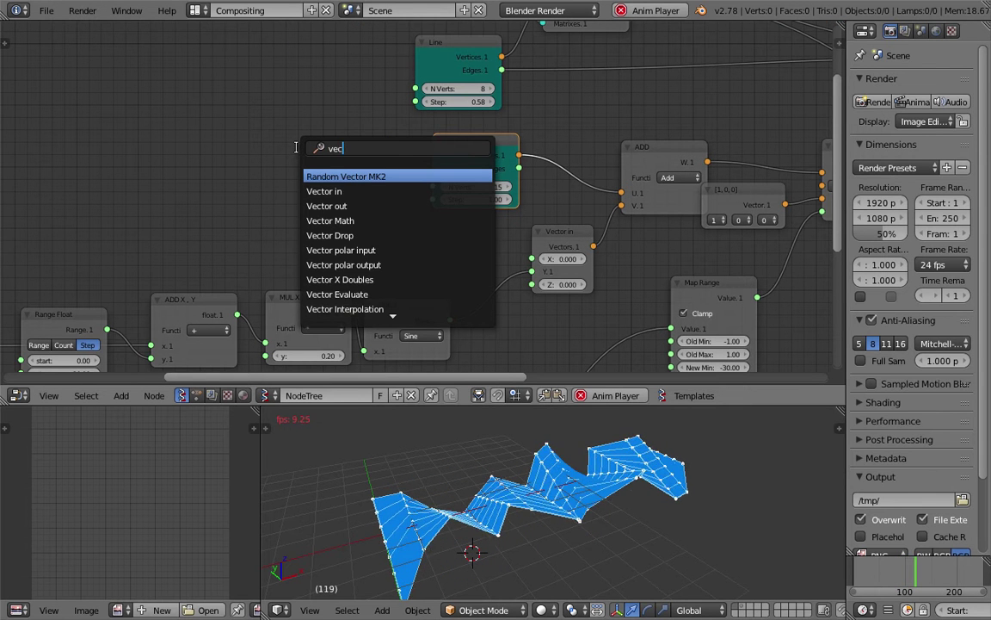
type("tor i")
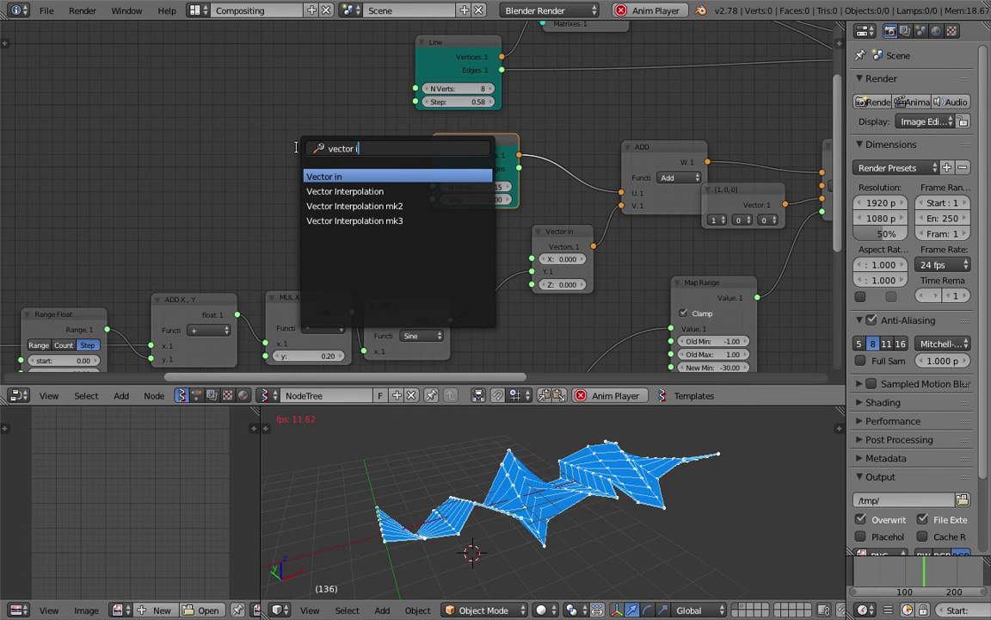
key("Return")
left_click(297, 152)
left_click_drag(336, 160, 362, 158)
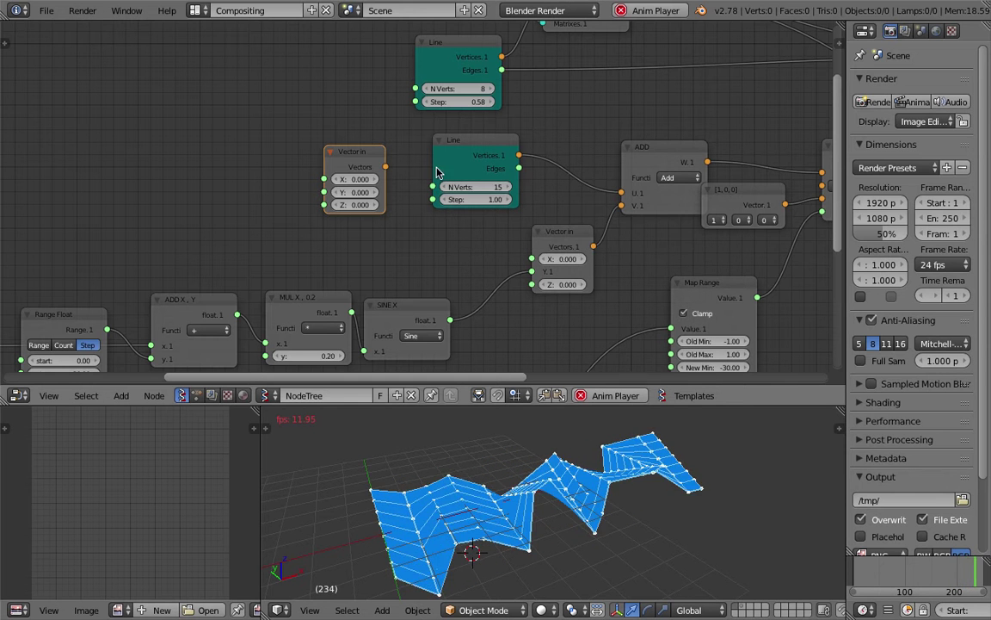
Add a Range Float node before the new Vector in node, using Count mode with a count of 15.
middle_click_drag(229, 159, 252, 151)
key("shift+a")
left_click(217, 145)
type("ran")
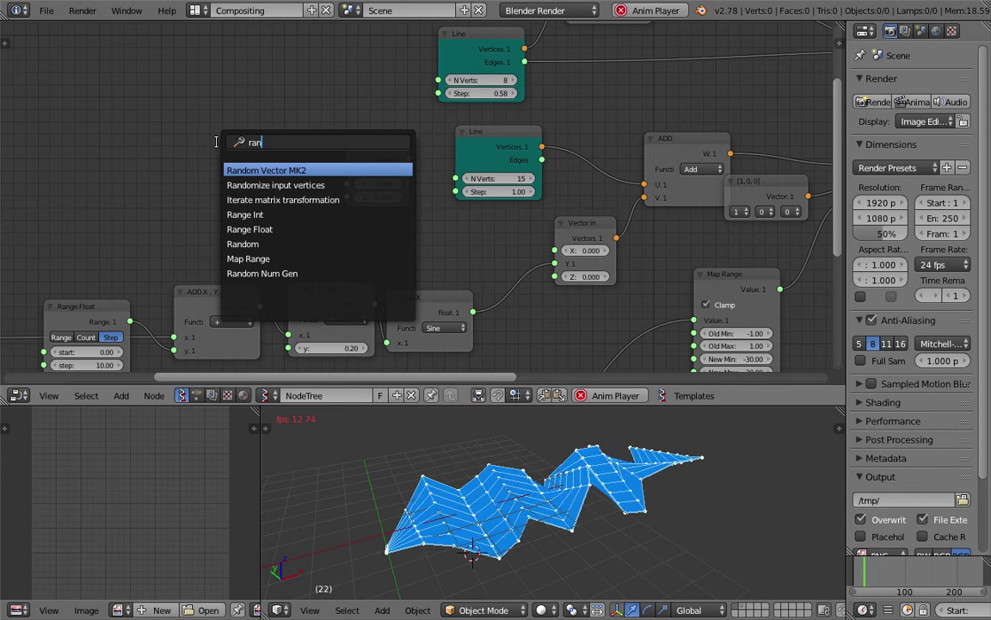
key("Down")
key("Down")
key("Down")
key("Down")
key("Return")
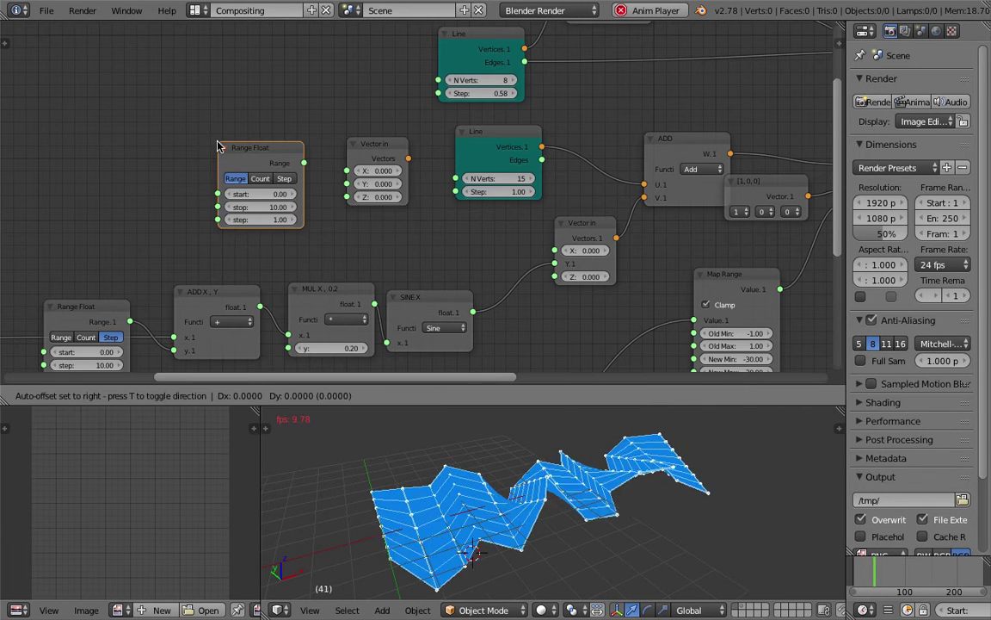
left_click(241, 174)
middle_click_drag(203, 235, 308, 189)
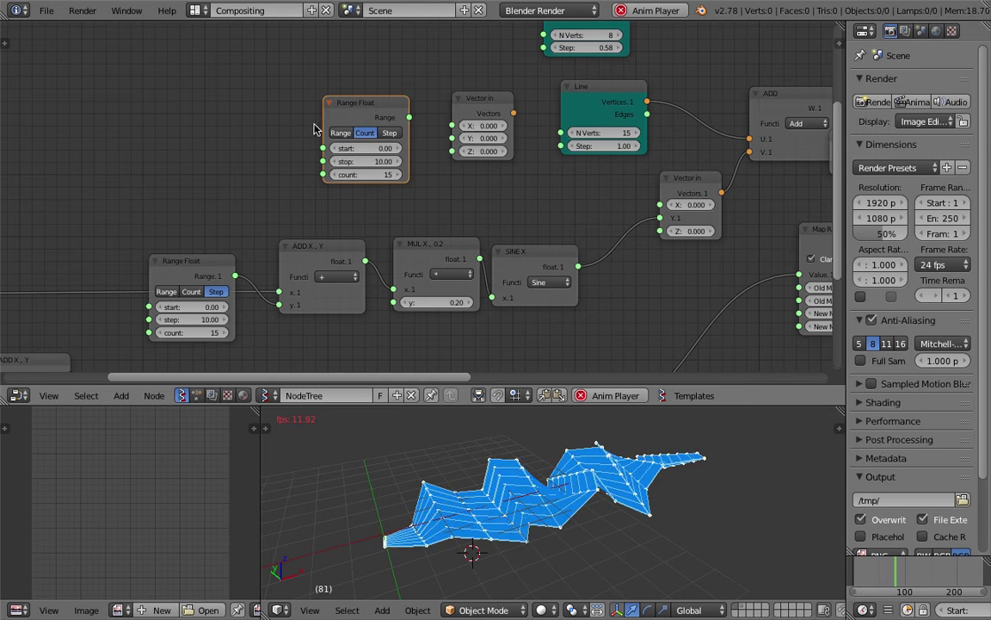
Connect Range Float to the new Vector in's X input, and its Vectors output to Add's U input, replacing the Line.
left_click_drag(413, 118, 455, 127)
middle_click_drag(538, 118, 449, 163)
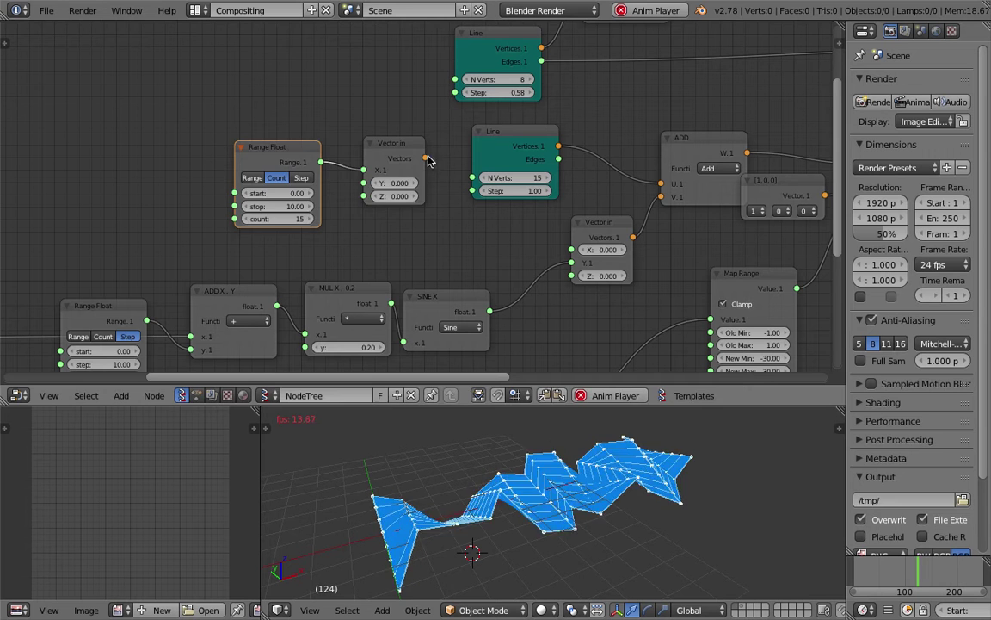
key("g")
left_click(424, 160)
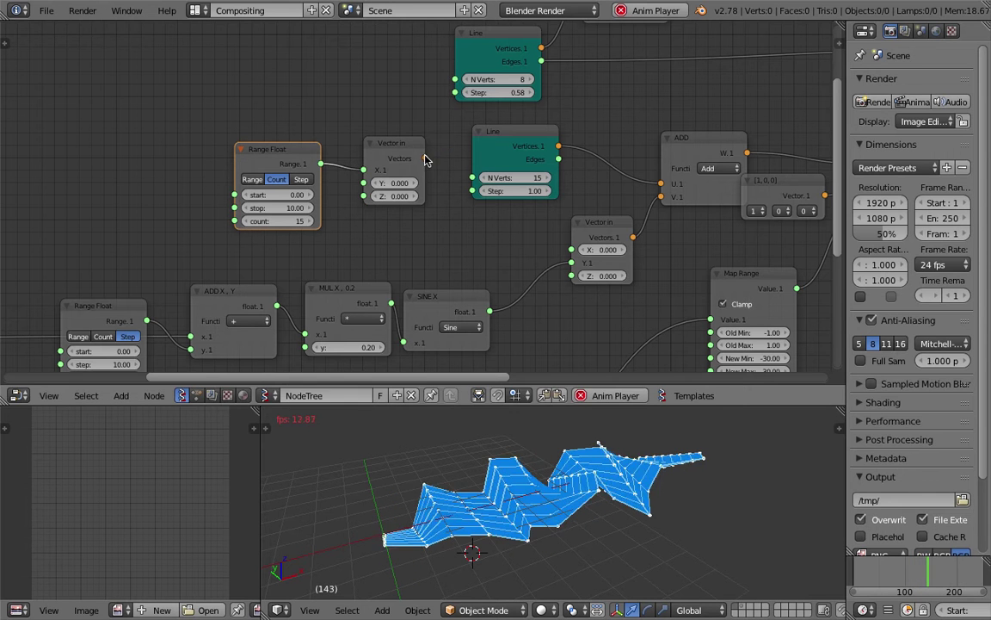
left_click_drag(424, 160, 547, 155)
left_click_drag(663, 187, 661, 184)
Move the disconnected Line node out of the way and set Range Float's start to -5.40 and stop to 9.04.
left_click_drag(520, 143, 176, 99)
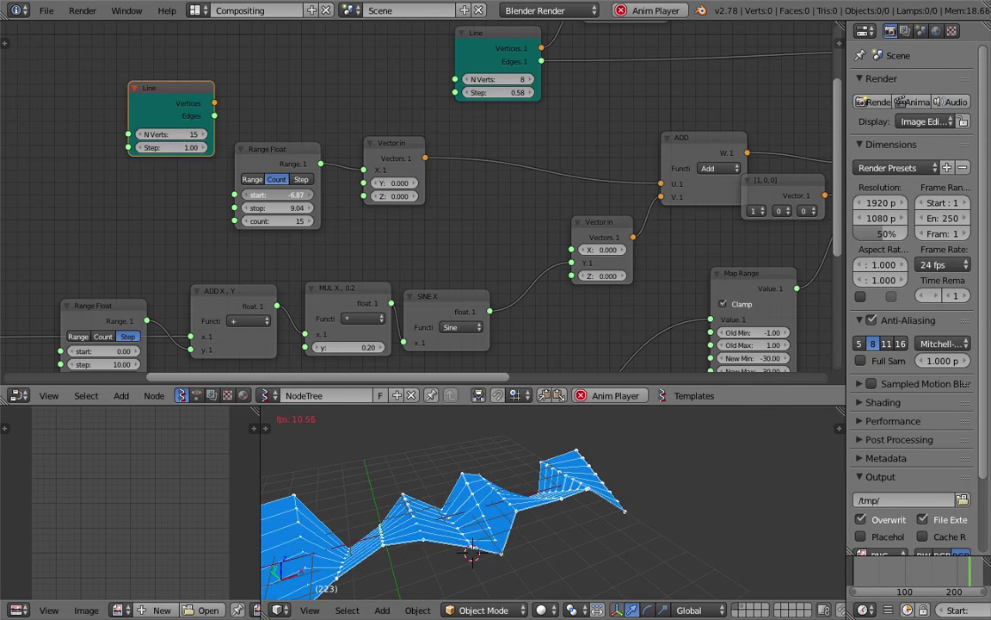
scroll(557, 539, "down", 2)
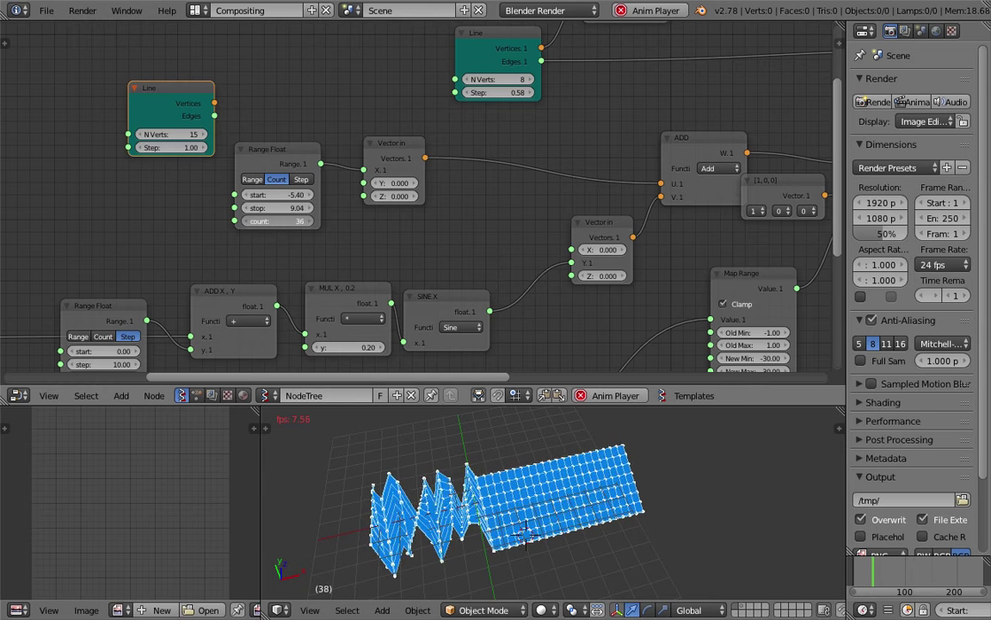
middle_click_drag(619, 506, 363, 257)
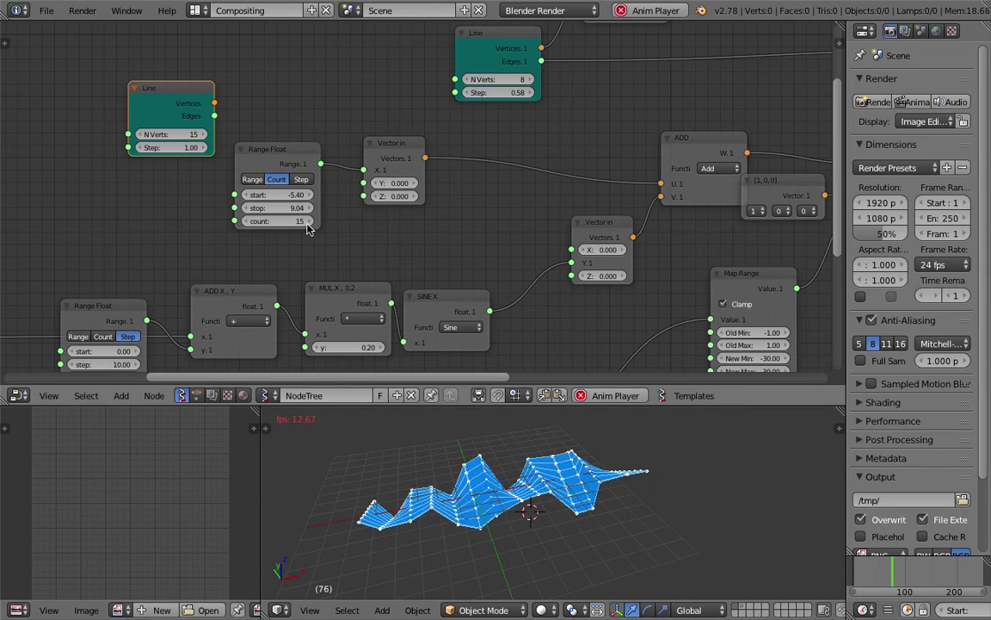
Spread out the disconnected Line node, the Count-mode Range Float and its Vector in node to tidy the layout.
left_click_drag(200, 116, 155, 146)
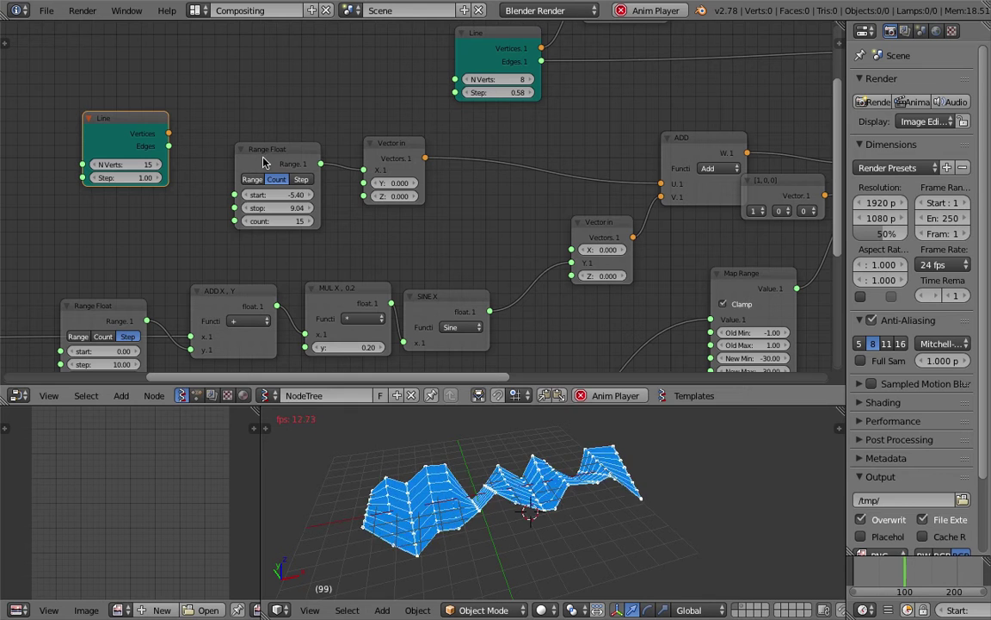
left_click_drag(264, 163, 263, 130)
left_click_drag(415, 147, 492, 144)
left_click_drag(273, 119, 329, 124)
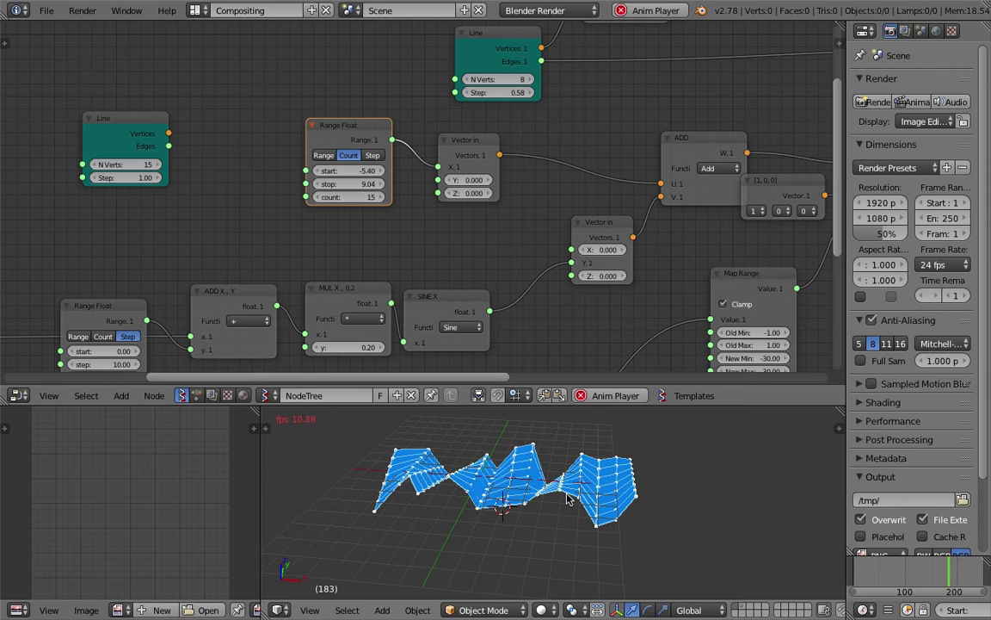
Set the count of the Count-mode Range Float and the upper Step-mode Range Float to 30, and Random Num Gen's size to 30.
middle_click_drag(454, 272, 472, 205)
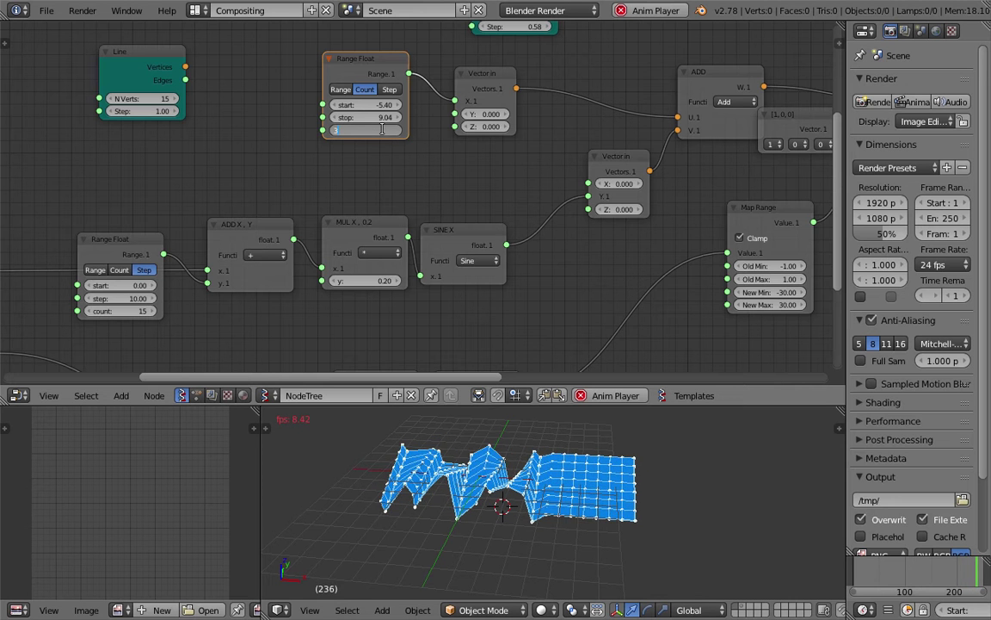
middle_click_drag(202, 158, 453, 108)
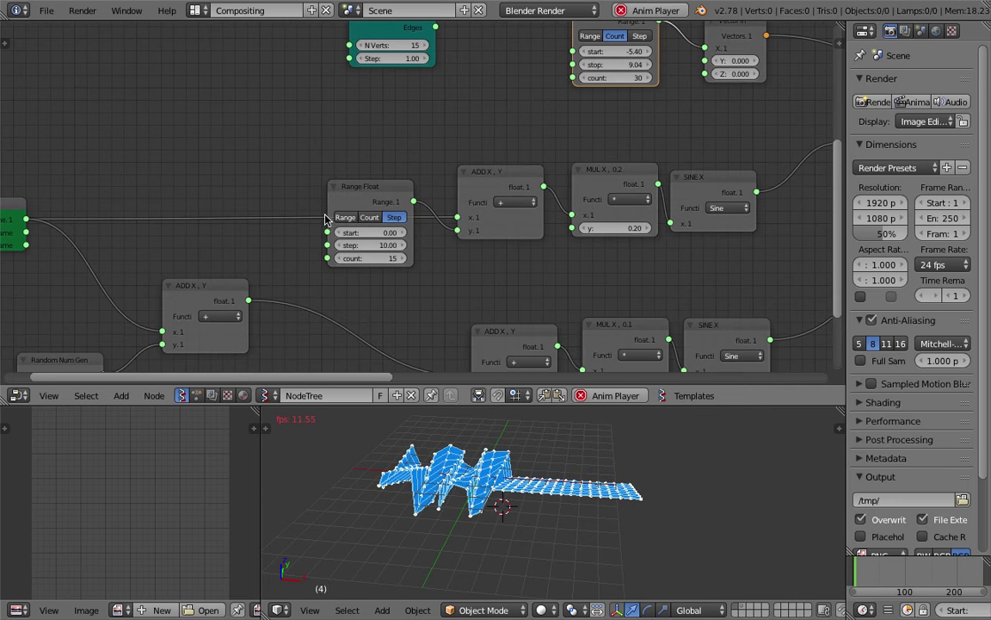
middle_click_drag(387, 267, 409, 247)
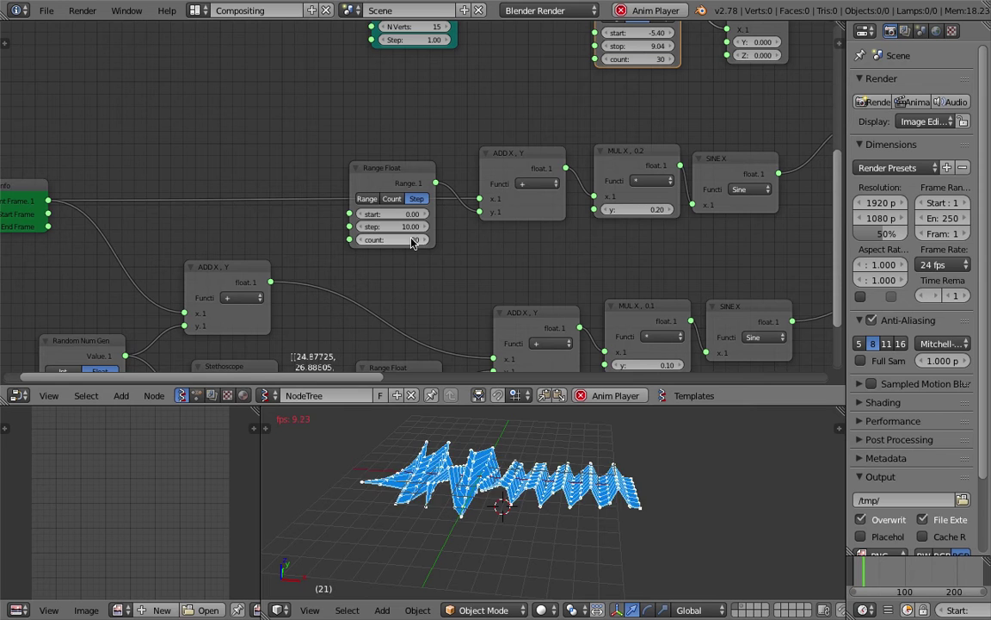
middle_click_drag(356, 173, 427, 109)
middle_click_drag(186, 352, 207, 273)
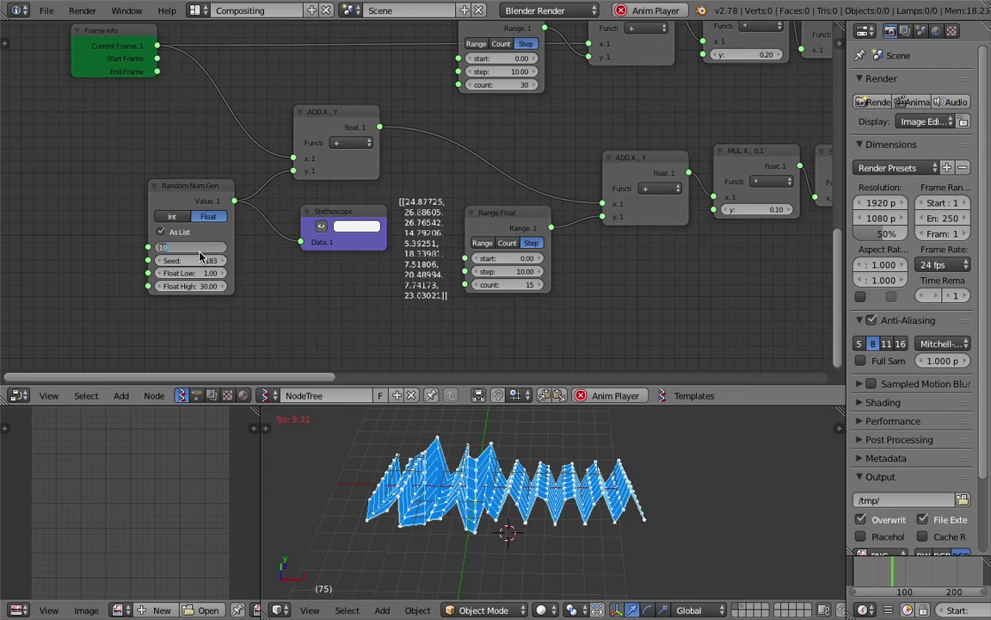
scroll(358, 155, "down", 1)
Add an Int node above Frame Info and set its value to 30.
middle_click_drag(357, 156, 406, 210)
middle_click_drag(277, 122, 292, 237)
key("shift+a")
left_click(274, 141)
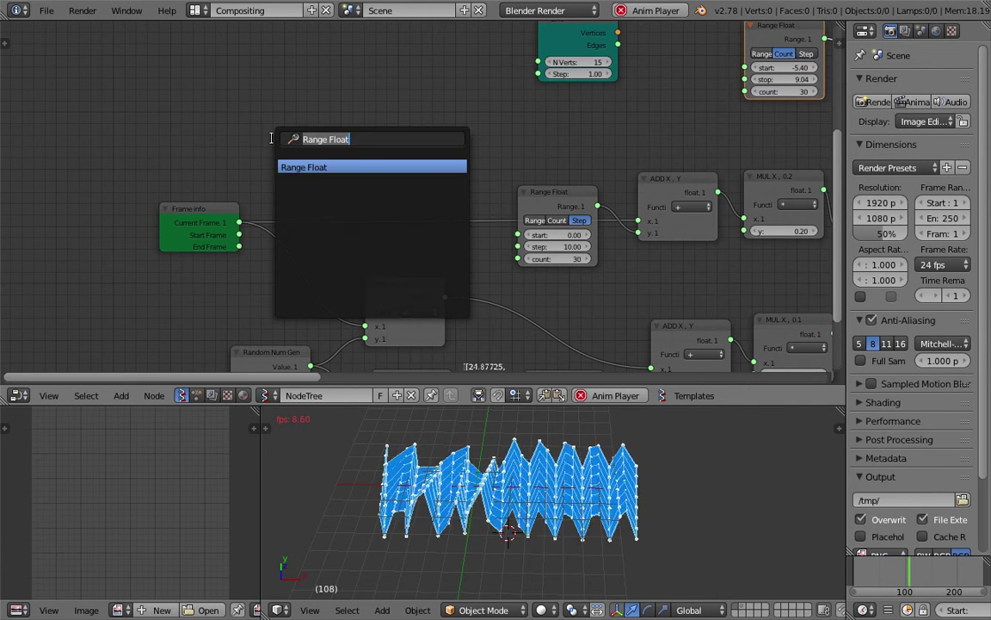
type("int")
key("Down")
key("Down")
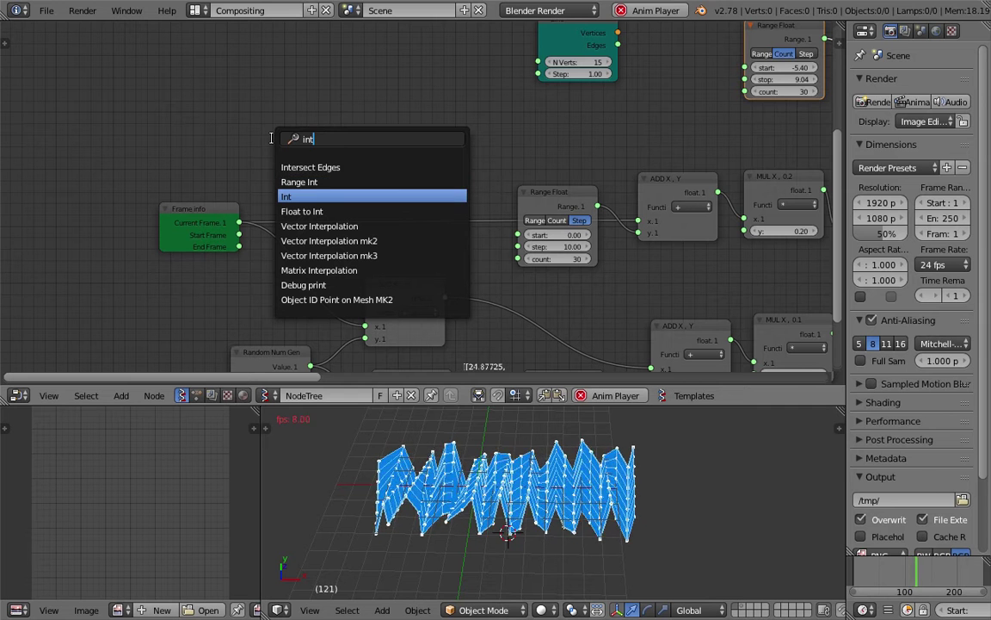
key("Return")
left_click(353, 146)
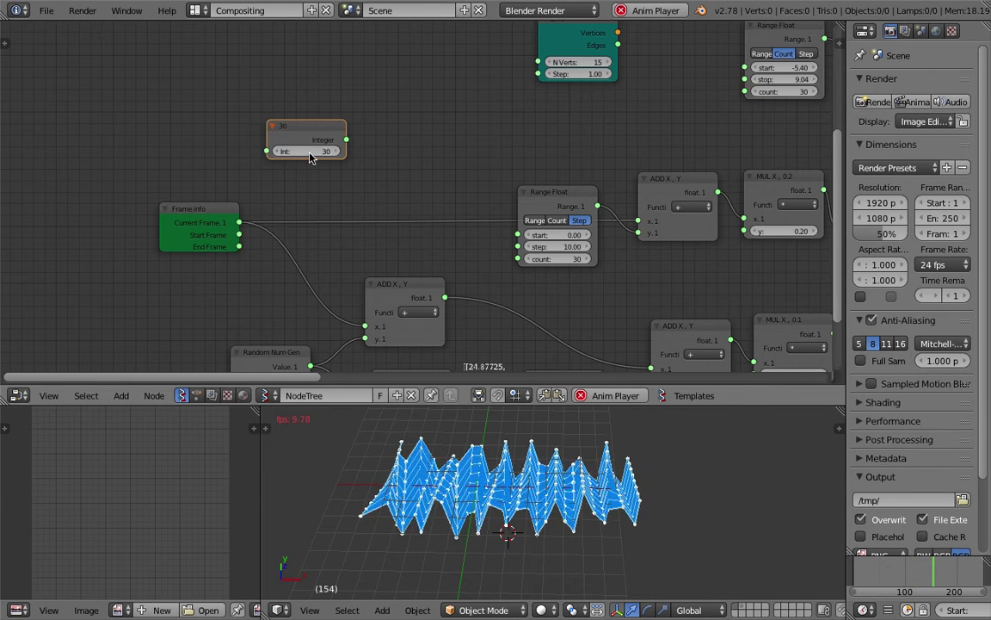
Connect the Int node's output to the count inputs of the Count-mode Range Float and the upper Step-mode Range Float.
left_click_drag(347, 141, 585, 107)
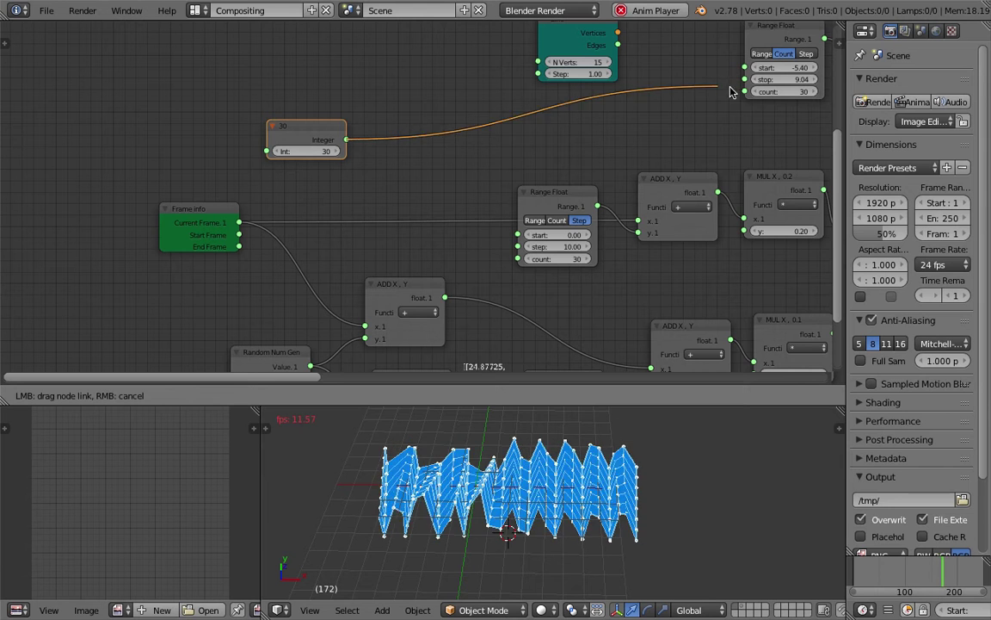
left_click_drag(745, 95, 744, 91)
left_click_drag(347, 141, 414, 179)
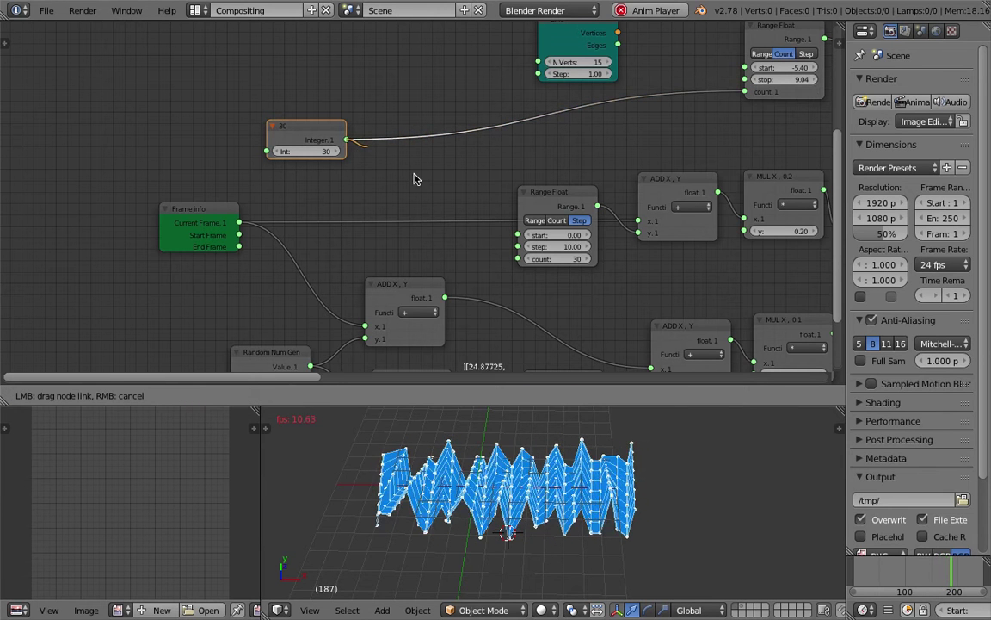
left_click_drag(515, 259, 517, 259)
Connect the Int node's output to Random Num Gen's Size input and the lower Range Float's count input.
middle_click_drag(466, 146, 479, 65)
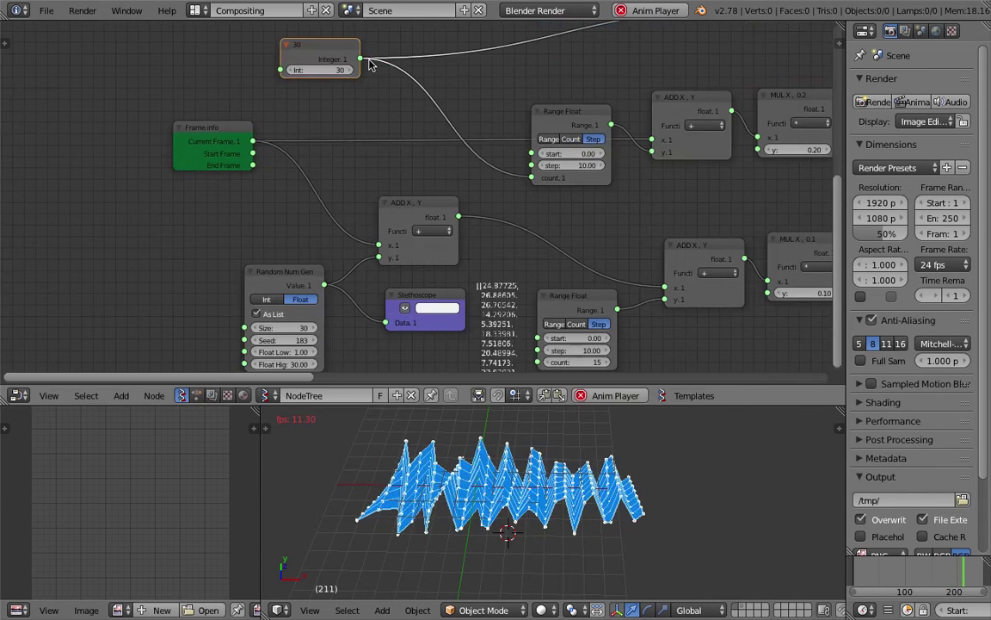
left_click_drag(362, 59, 395, 112)
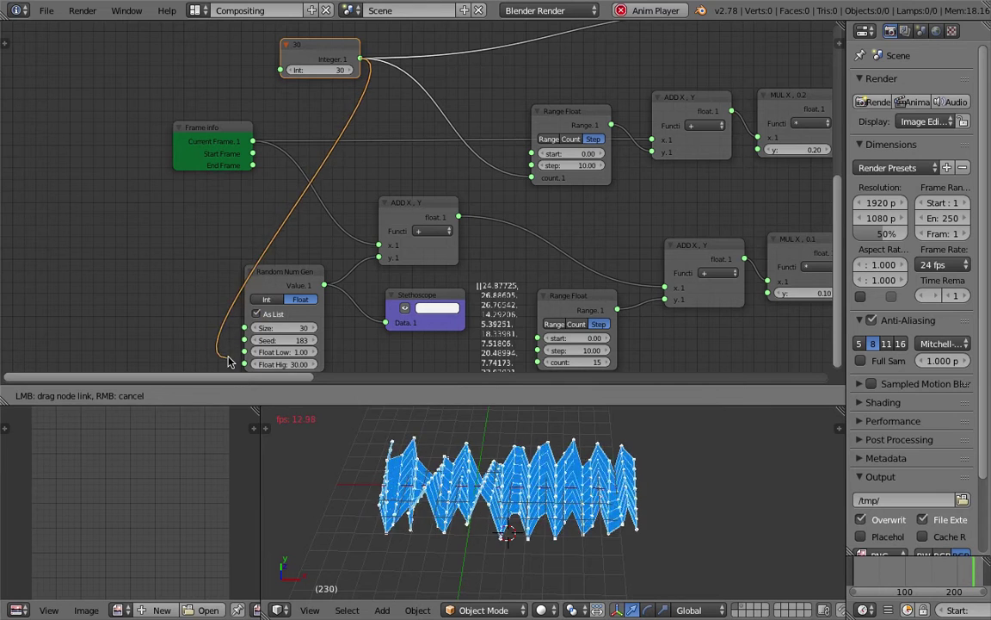
left_click_drag(244, 334, 244, 327)
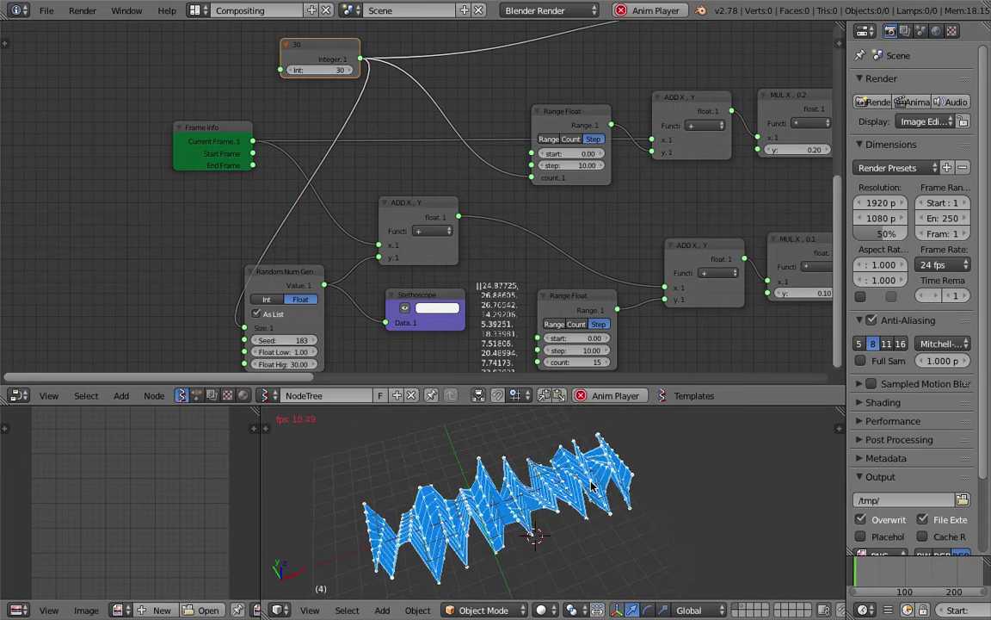
middle_click_drag(585, 325, 446, 272)
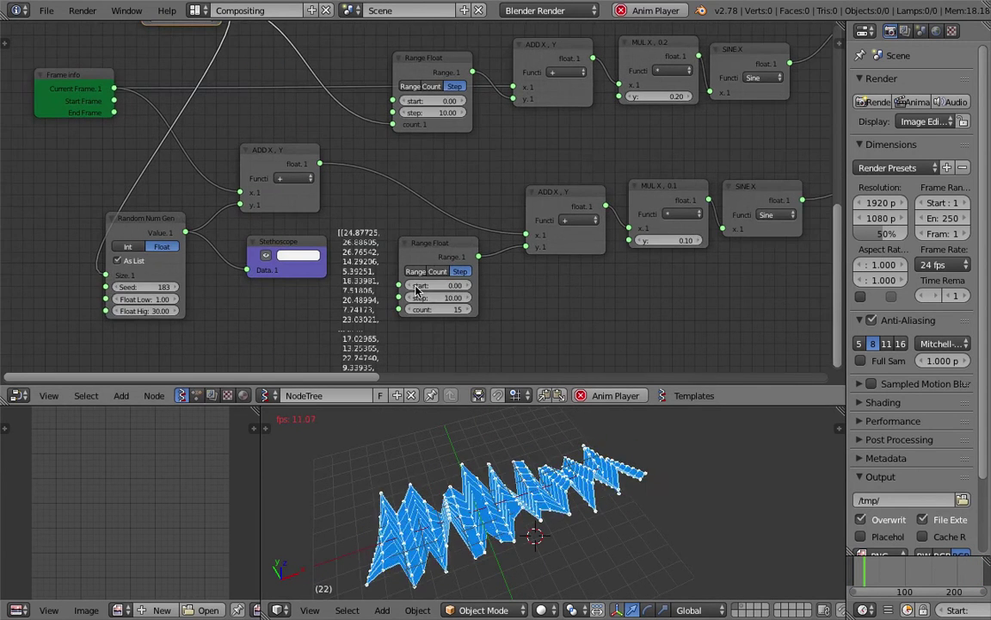
scroll(357, 248, "down", 1)
middle_click_drag(254, 52, 264, 89)
left_click_drag(246, 60, 338, 248)
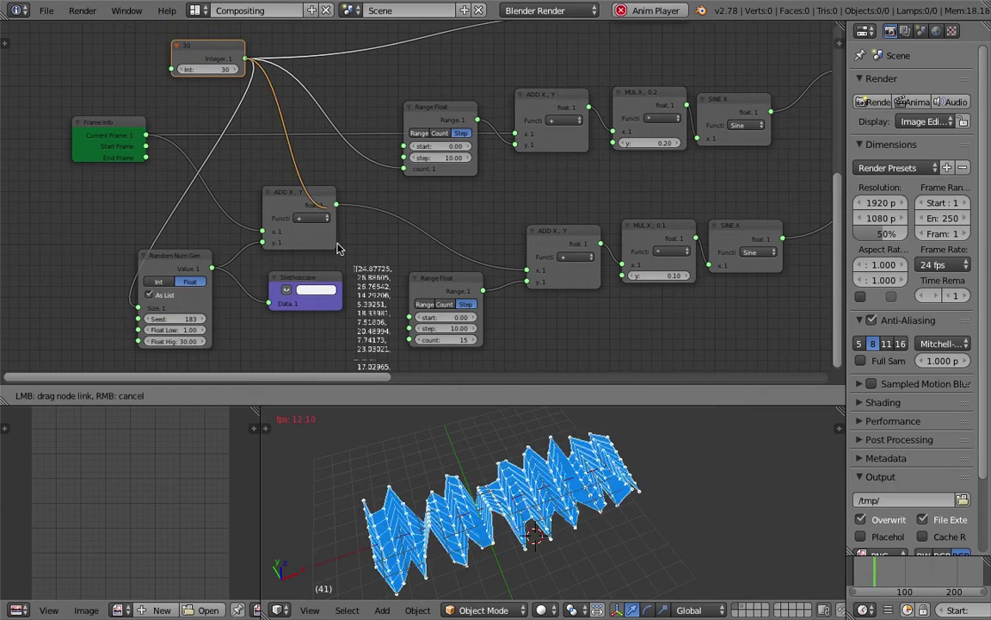
left_click_drag(407, 342, 409, 340)
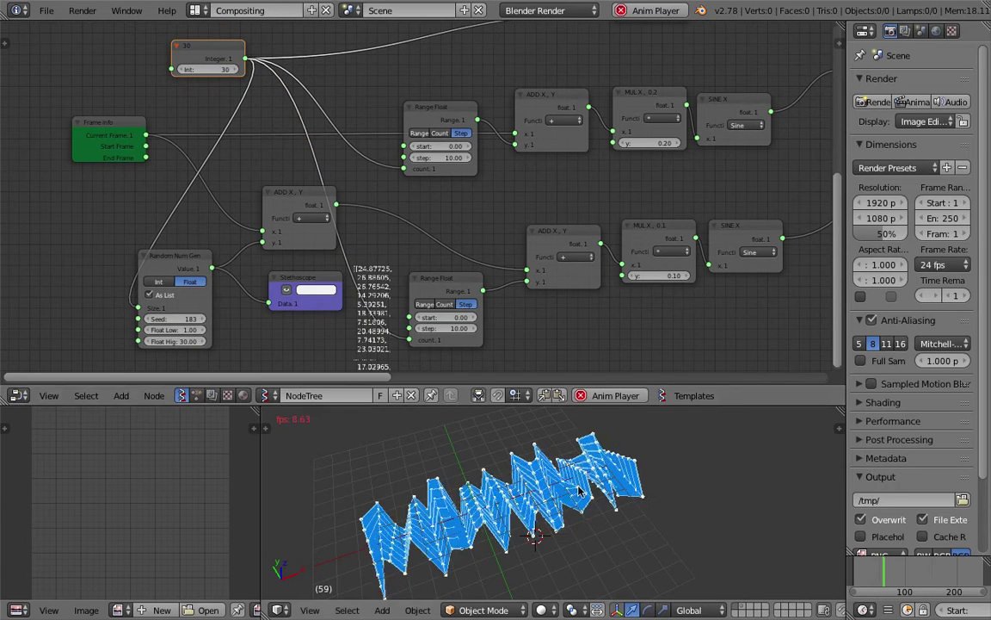
Move the upper Step-mode Range Float down and set the step of both Step-mode Range Float nodes to 4.00.
middle_click_drag(540, 179, 480, 173)
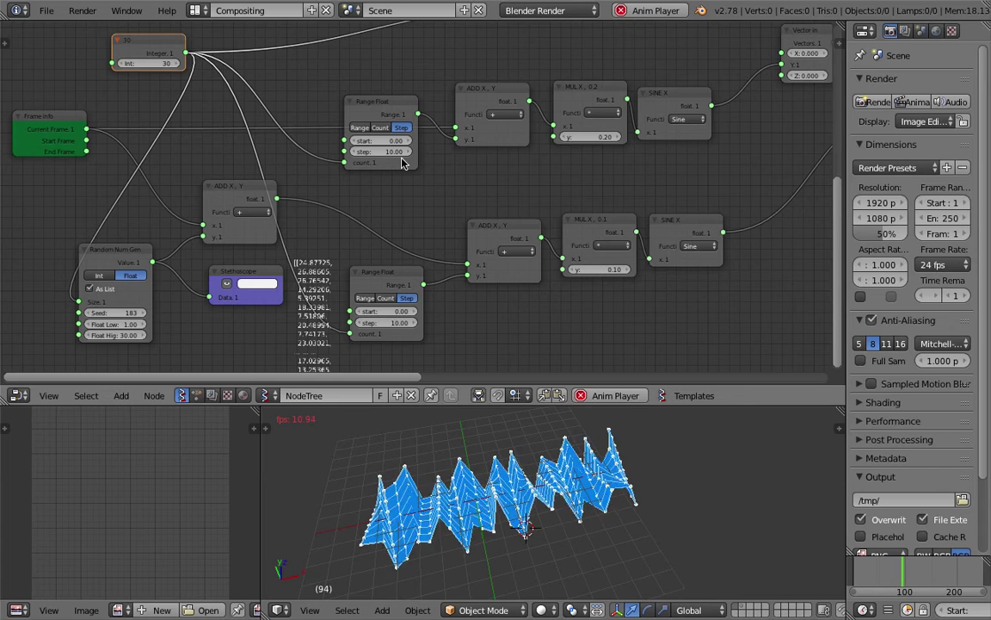
left_click_drag(376, 110, 383, 194)
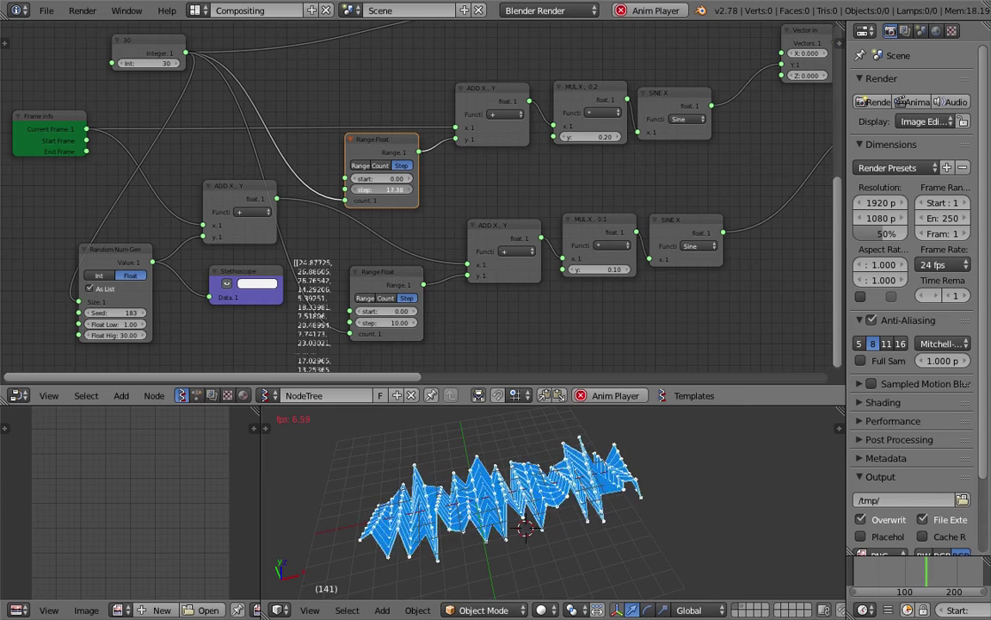
left_click_drag(383, 190, 378, 193)
left_click(383, 191)
type("44")
key("Return")
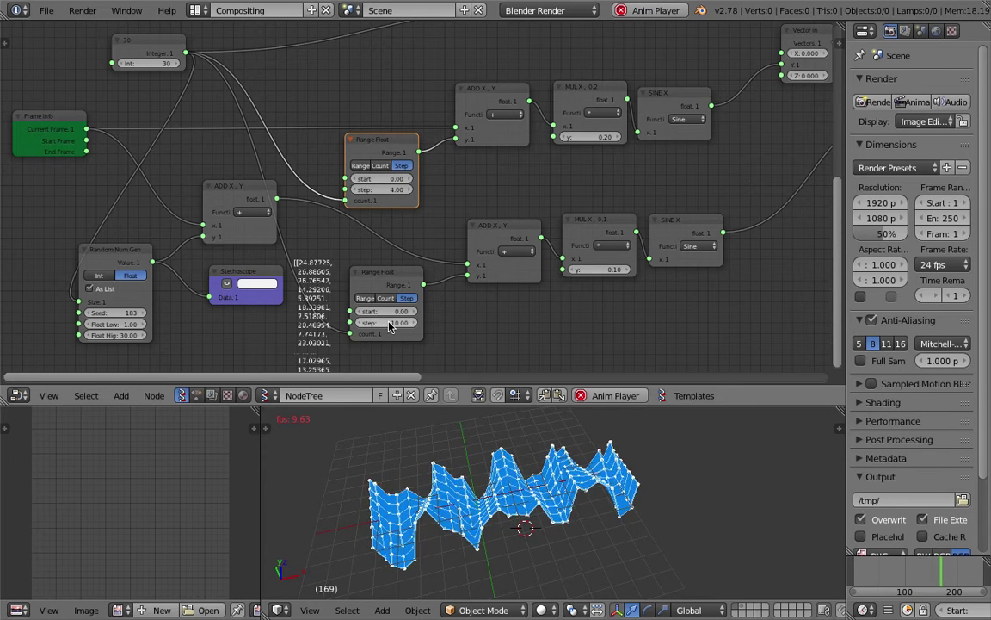
Switch the UV Connection node to V_dir direction and Edges output.
middle_click_drag(591, 501, 696, 518)
middle_click_drag(677, 260, 179, 286)
mouse_move(525, 217)
middle_mouse_down()
mouse_move(498, 250)
mouse_move(365, 234)
middle_mouse_up()
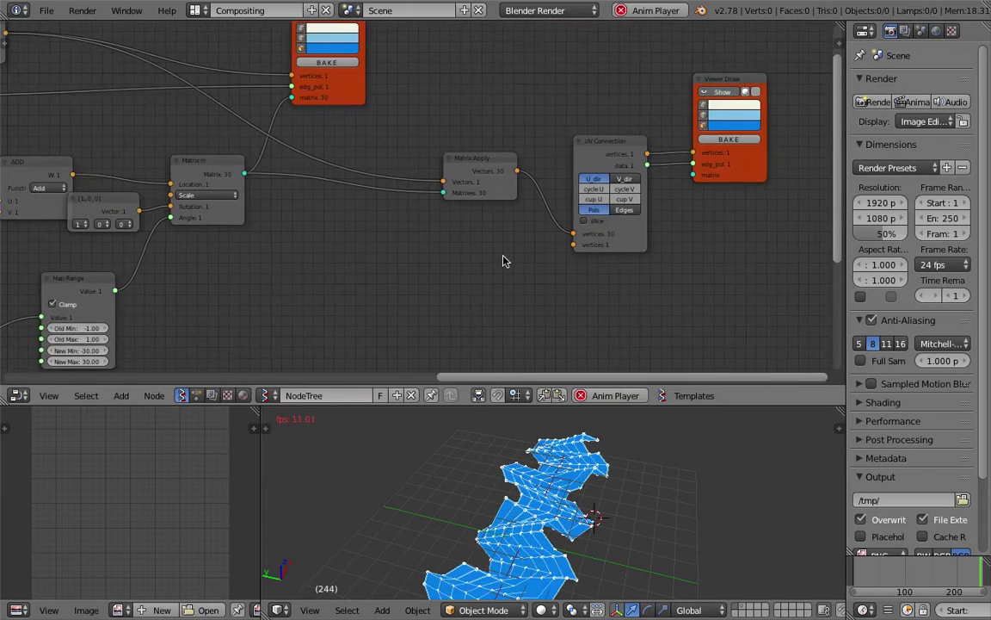
middle_click_drag(502, 261, 441, 278)
scroll(525, 241, "up", 3)
middle_click_drag(575, 497, 484, 497)
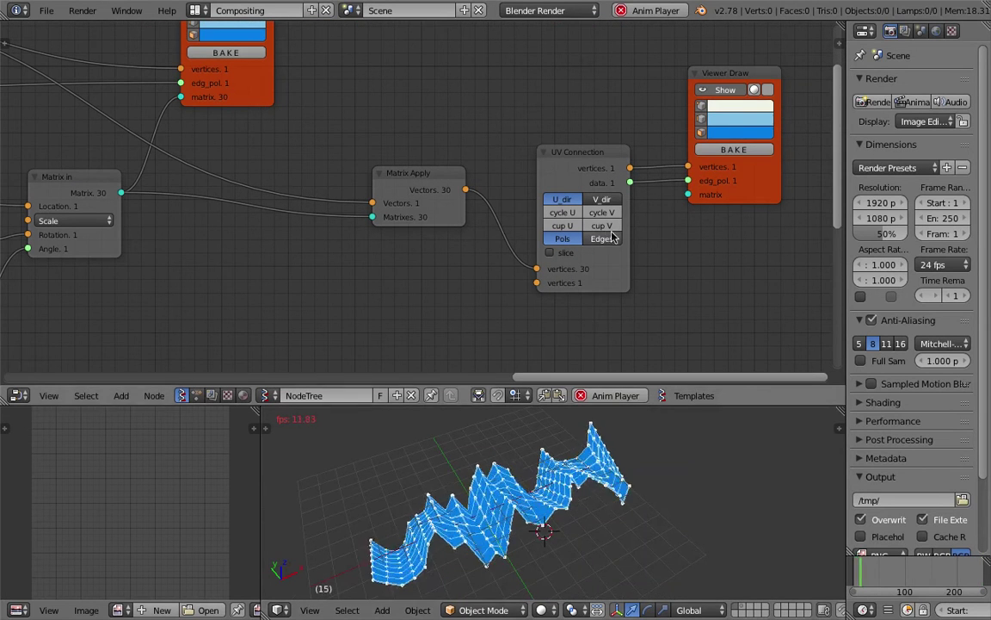
left_click(603, 199)
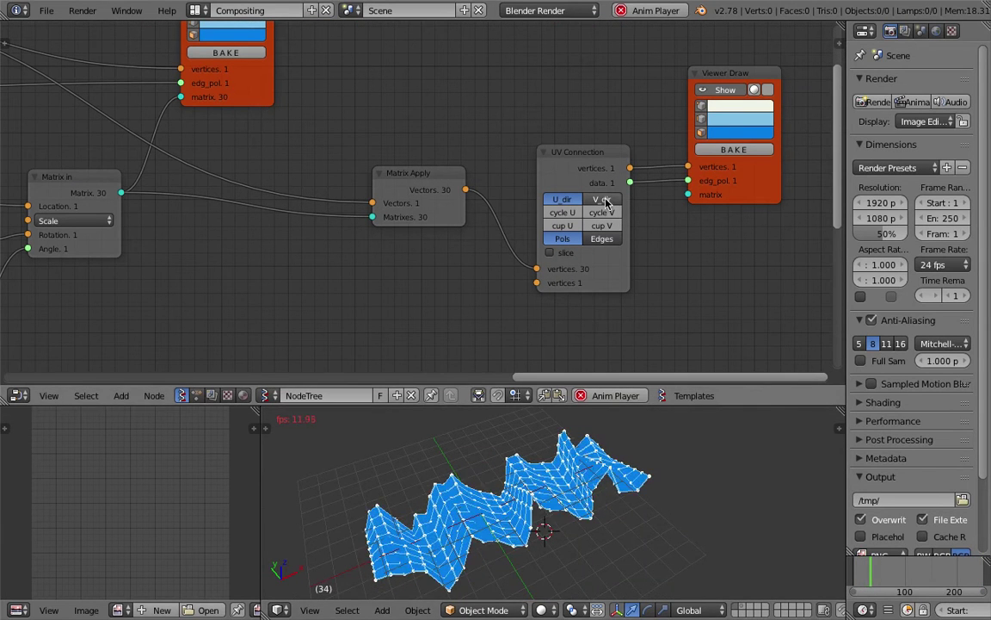
left_click(602, 239)
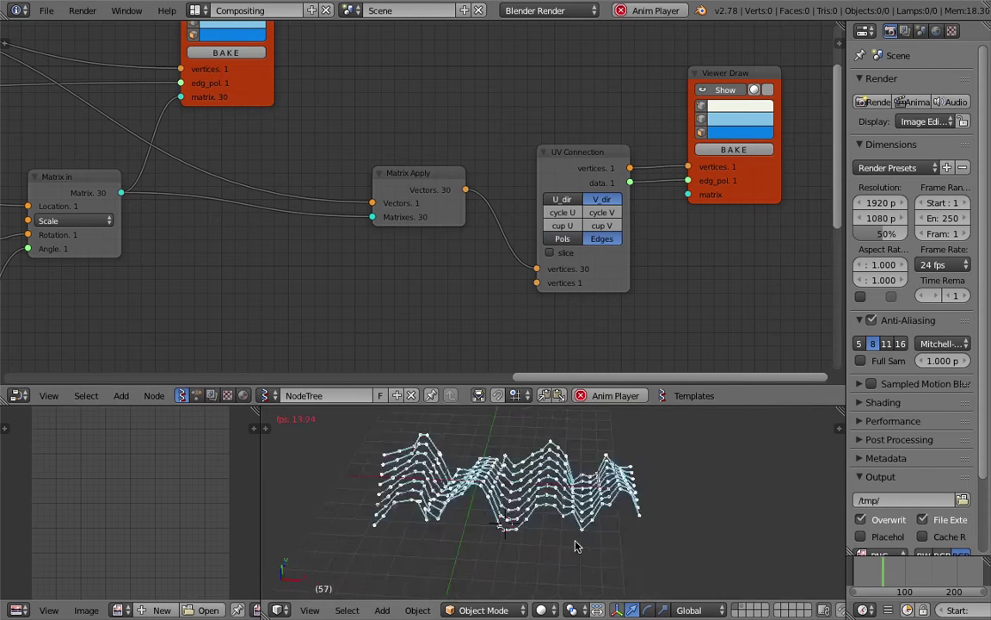
Try the slice option on the UV Connection node while viewing the line surface from another angle.
mouse_move(517, 485)
middle_mouse_down()
mouse_move(441, 482)
mouse_move(592, 579)
mouse_move(796, 538)
middle_mouse_up()
middle_click_drag(653, 534, 725, 486)
left_click(567, 254)
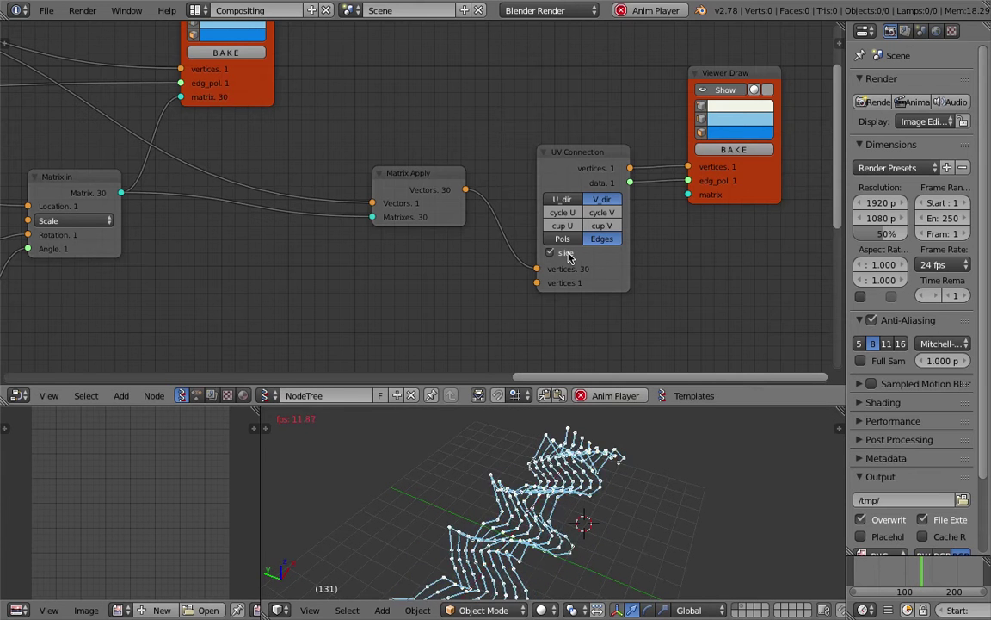
left_click(567, 253)
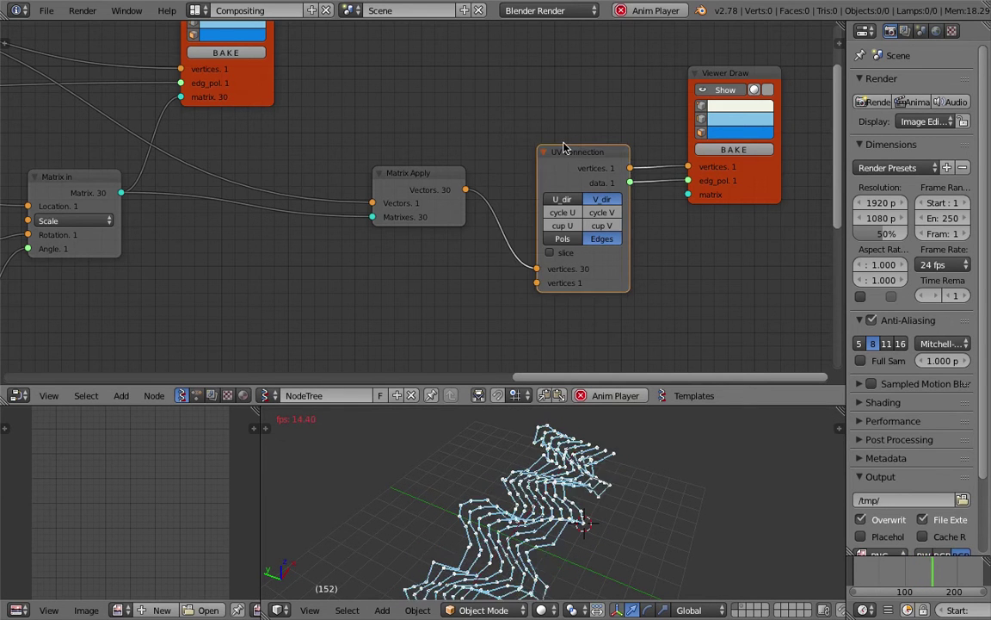
Move the UV Connection node and its Viewer Draw node closer to Matrix Apply.
left_click_drag(566, 147, 533, 129)
mouse_move(727, 78)
left_mouse_down()
mouse_move(710, 105)
mouse_move(689, 104)
left_mouse_up()
scroll(428, 125, "down", 3)
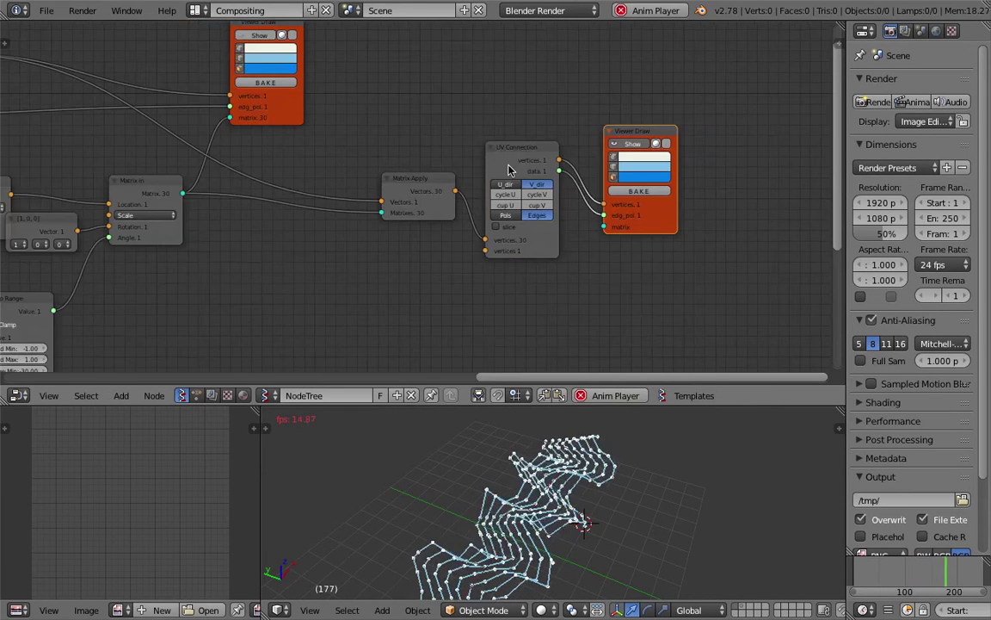
Set the connected Line node to 12 vertices with a step of 1.57, and enlarge the 3D view area.
scroll(367, 127, "down", 1)
middle_click_drag(367, 128, 575, 162)
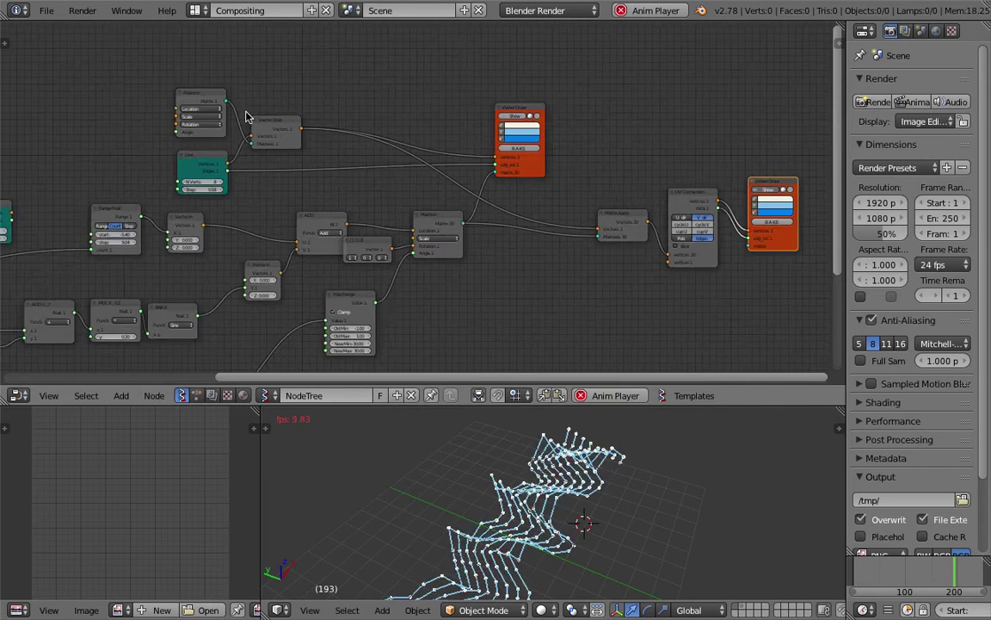
scroll(245, 116, "up", 3)
left_click(260, 210)
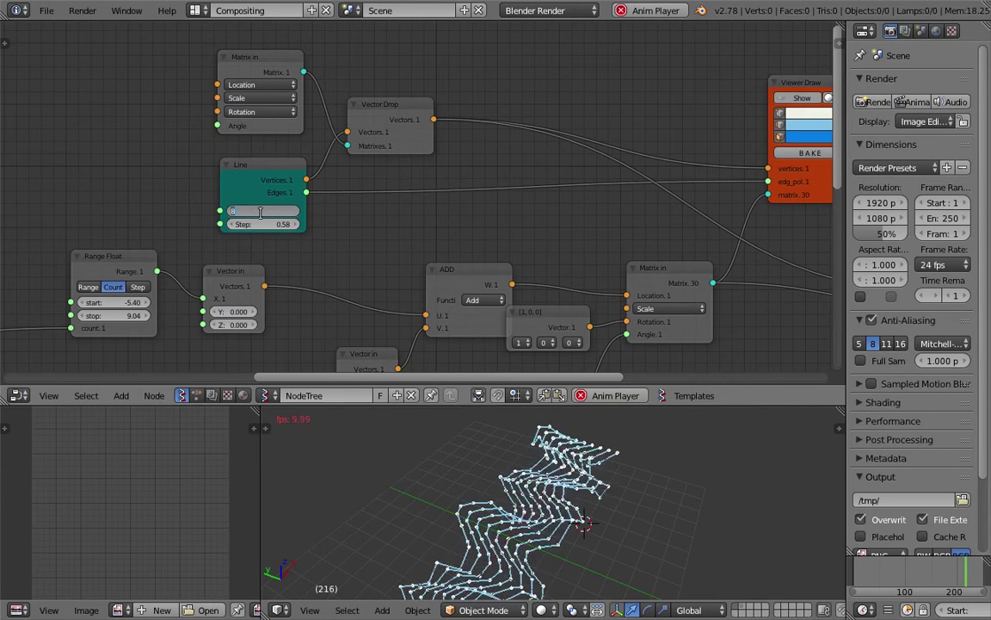
left_click(255, 239)
left_click_drag(258, 224, 383, 224)
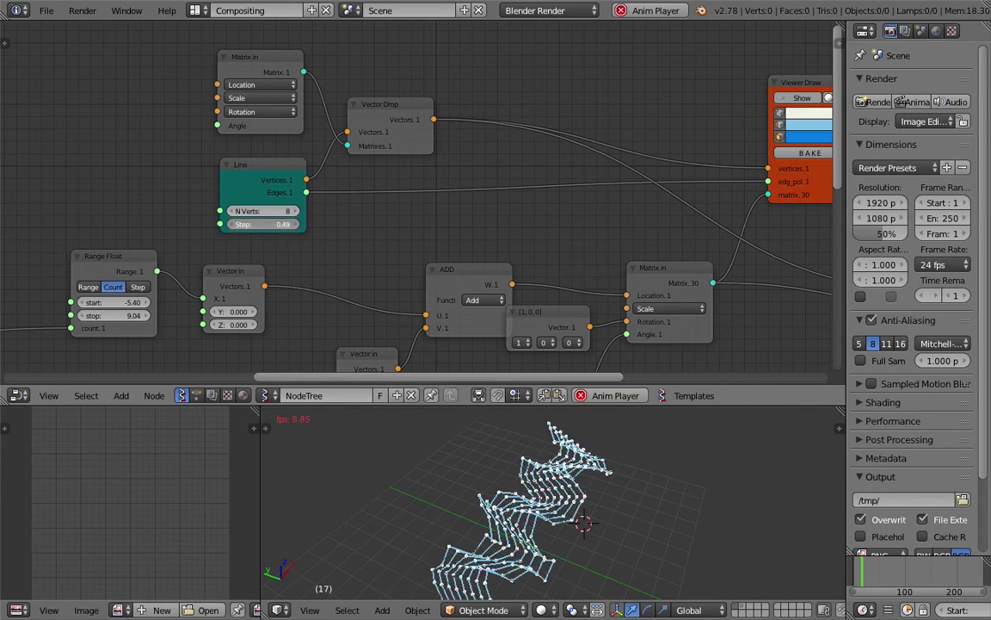
left_click(297, 211)
left_click(297, 212)
left_click(297, 211)
left_click(297, 211)
left_click_drag(659, 406, 659, 334)
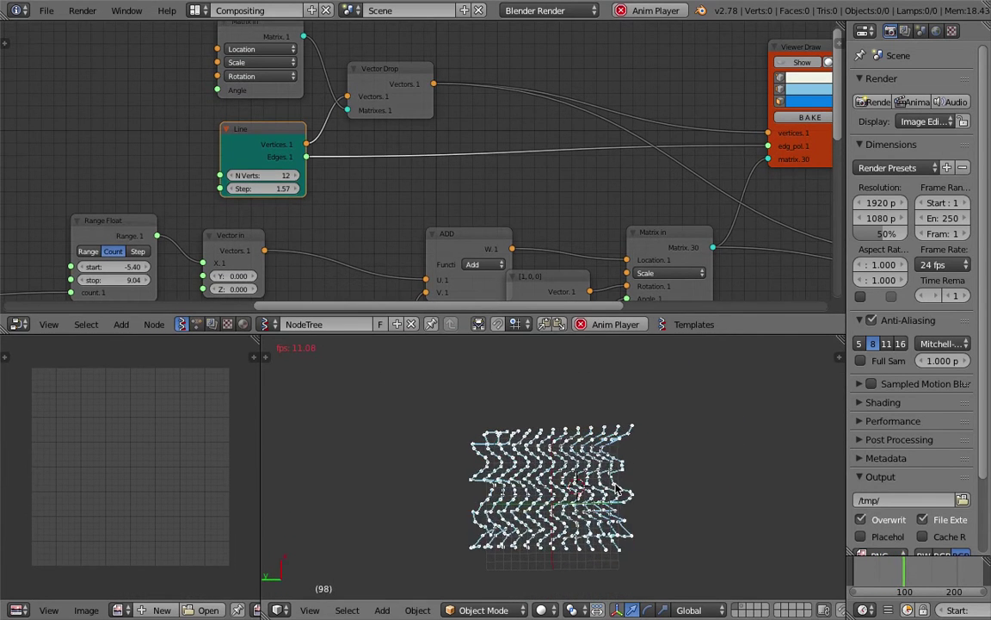
Delete the Stethoscope node attached to Random Num Gen.
mouse_move(364, 182)
middle_mouse_down()
mouse_move(372, 80)
mouse_move(389, 45)
middle_mouse_up()
middle_click_drag(250, 194, 339, 134)
mouse_move(288, 204)
middle_mouse_down()
mouse_move(401, 127)
mouse_move(404, 159)
middle_mouse_up()
scroll(370, 146, "down", 3)
scroll(359, 152, "down", 2)
scroll(355, 184, "down", 1)
middle_click_drag(141, 230, 270, 205)
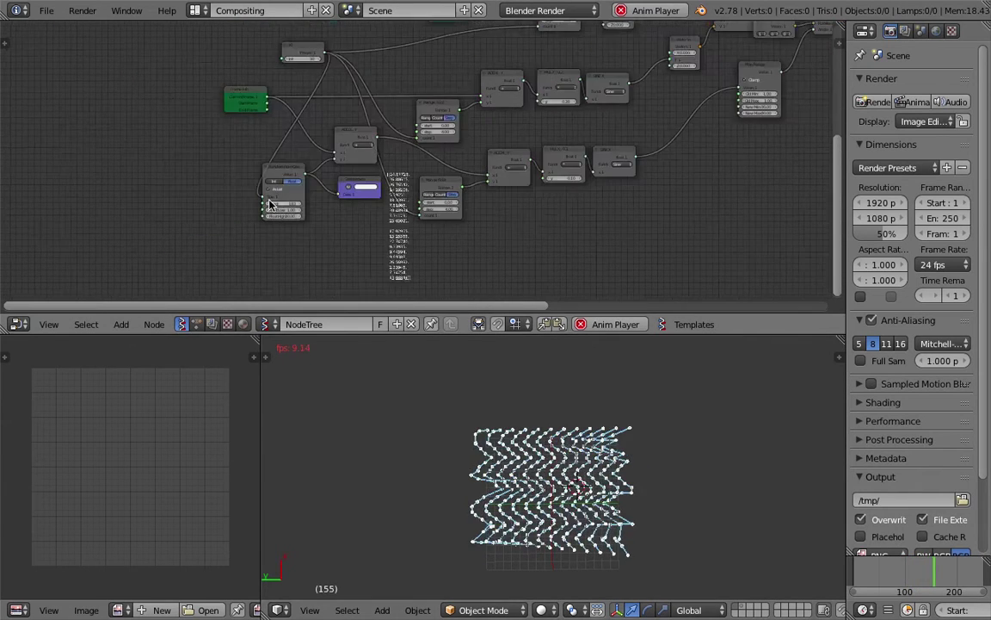
scroll(310, 197, "up", 2)
key("x")
Set Random Num Gen's Float High to 54.90.
scroll(590, 486, "up", 6)
middle_click_drag(590, 486, 667, 422)
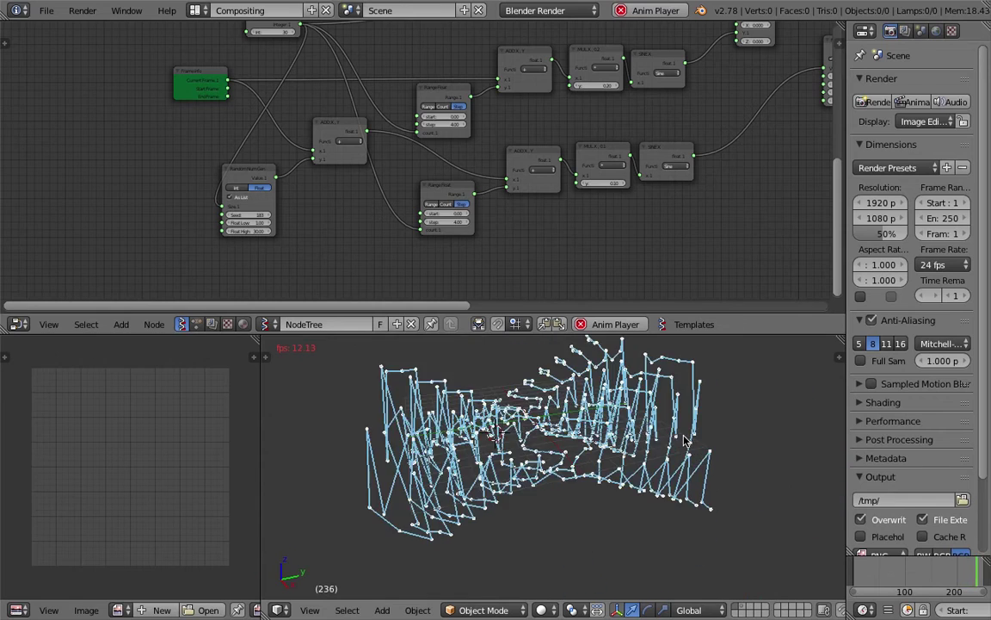
middle_click_drag(404, 78, 405, 104)
scroll(322, 146, "up", 3)
middle_click_drag(322, 146, 335, 92)
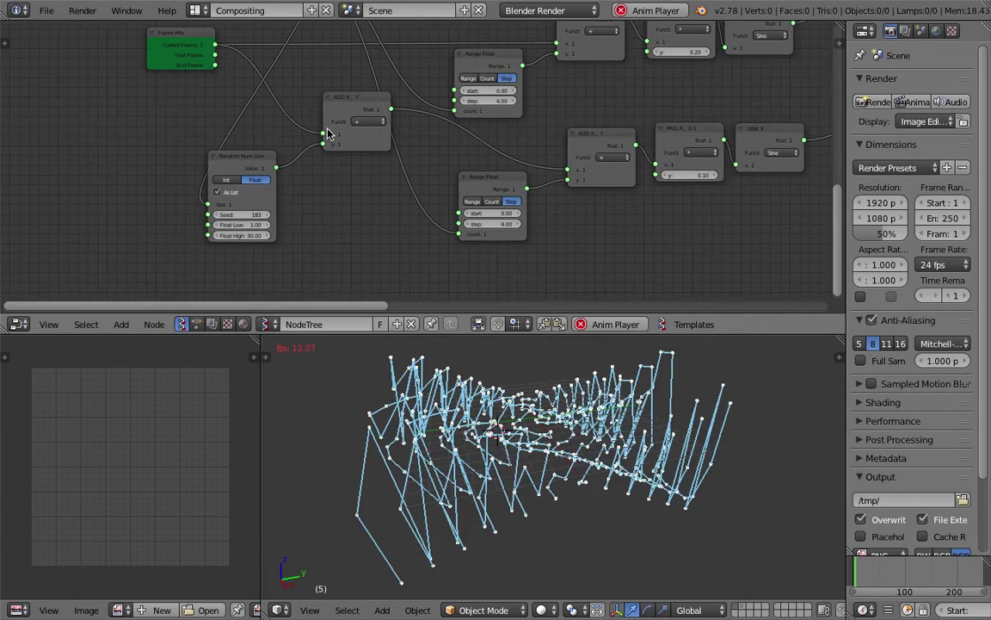
scroll(328, 139, "up", 1)
left_click_drag(236, 243, 386, 243)
Set the step of the Range Float node in the random-offset sine chain to 17.65.
scroll(645, 507, "down", 3)
middle_click_drag(621, 448, 610, 535)
scroll(507, 258, "up", 2)
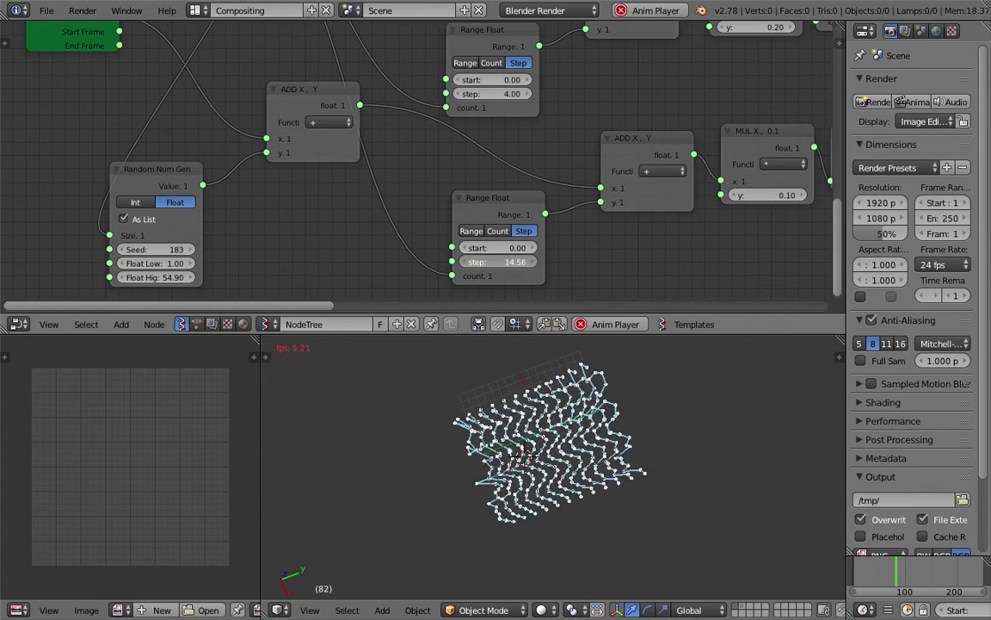
left_click_drag(507, 262, 671, 430)
scroll(711, 475, "up", 4)
middle_click_drag(721, 476, 738, 414)
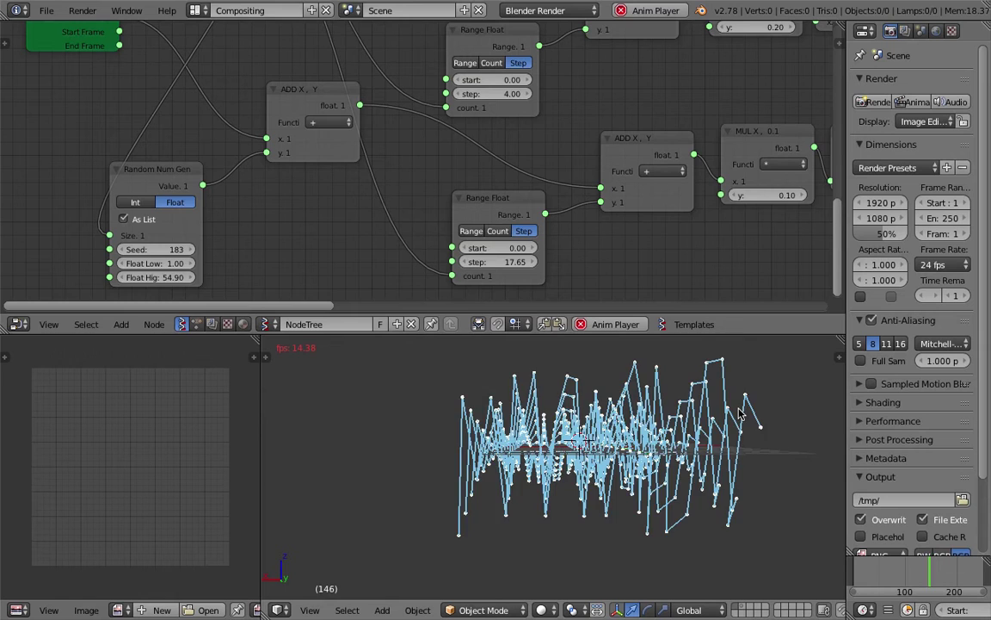
Set the multiply factor to 0.37 in the random-offset sine chain and to 0.23 in the other sine chain.
middle_click_drag(569, 179, 346, 222)
left_click_drag(527, 241, 551, 242)
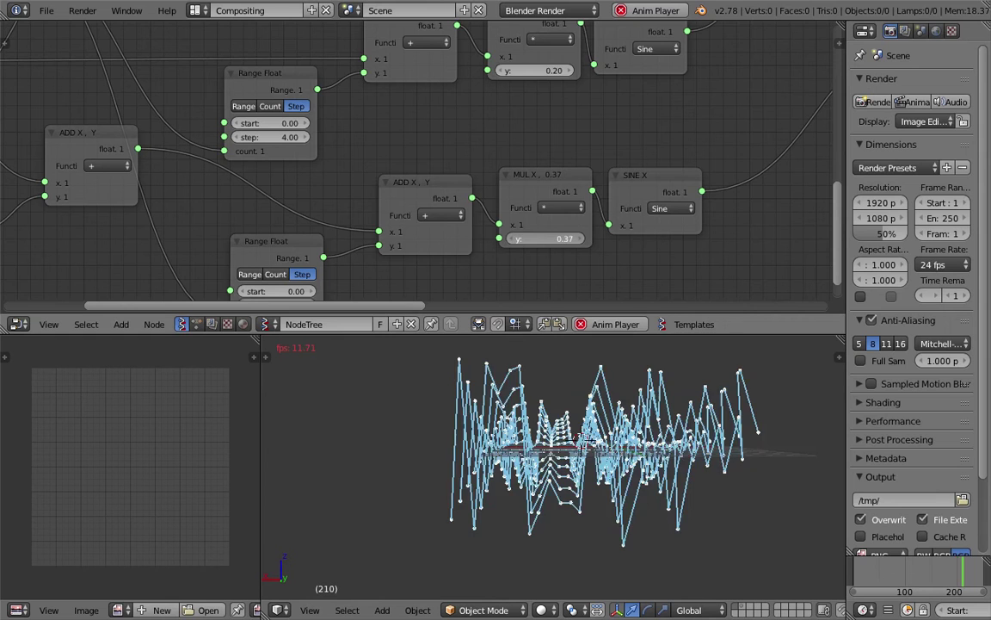
mouse_move(534, 70)
left_mouse_down()
mouse_move(568, 71)
mouse_move(536, 70)
left_mouse_up()
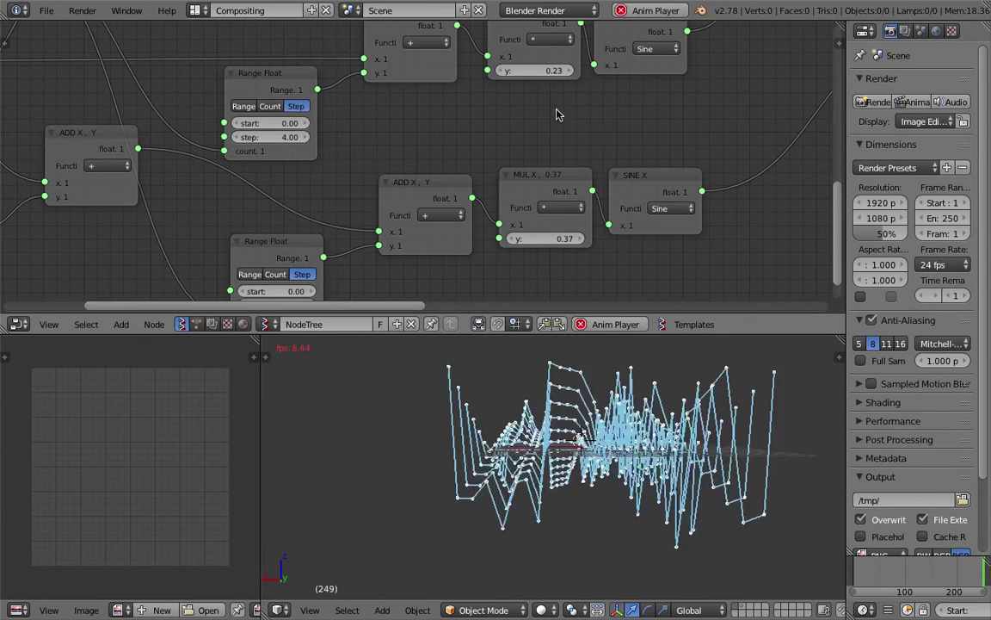
middle_click_drag(649, 385, 775, 502)
middle_click_drag(669, 439, 661, 459)
Move both Vector In nodes and the count-based Range Float node closer to the ADD node.
middle_click_drag(511, 113, 311, 216)
scroll(384, 212, "down", 2)
left_click_drag(430, 140, 455, 116)
middle_click_drag(570, 74, 532, 111)
left_click_drag(540, 110, 513, 128)
middle_click_drag(458, 27, 471, 123)
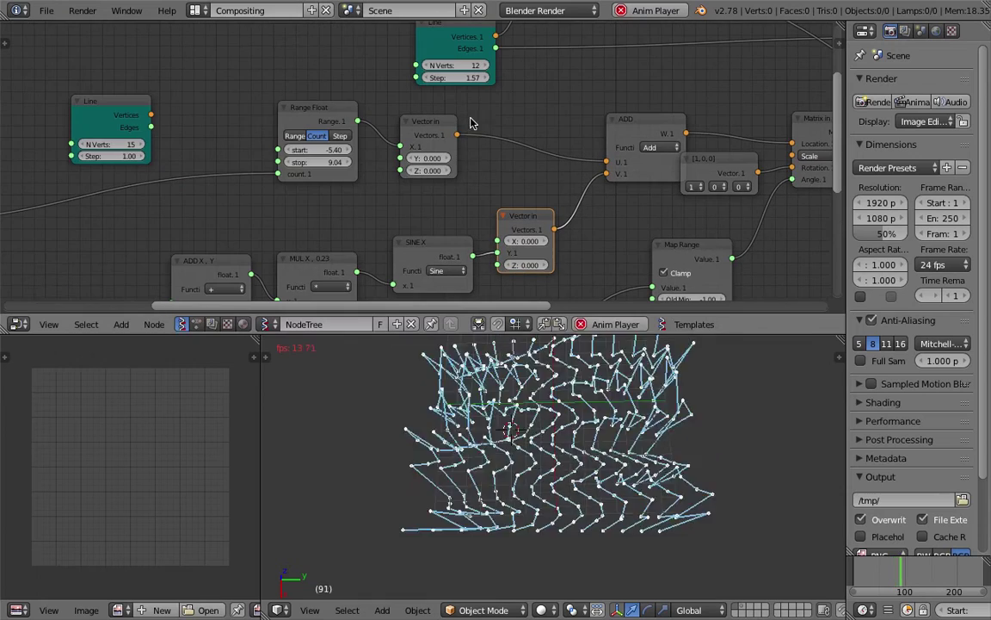
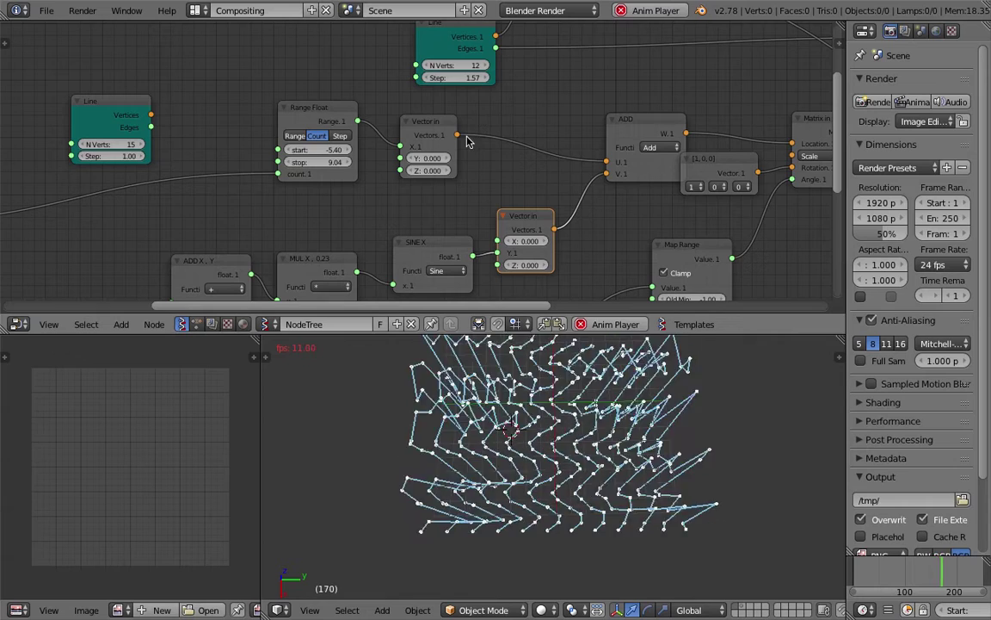
left_click_drag(442, 131, 530, 122)
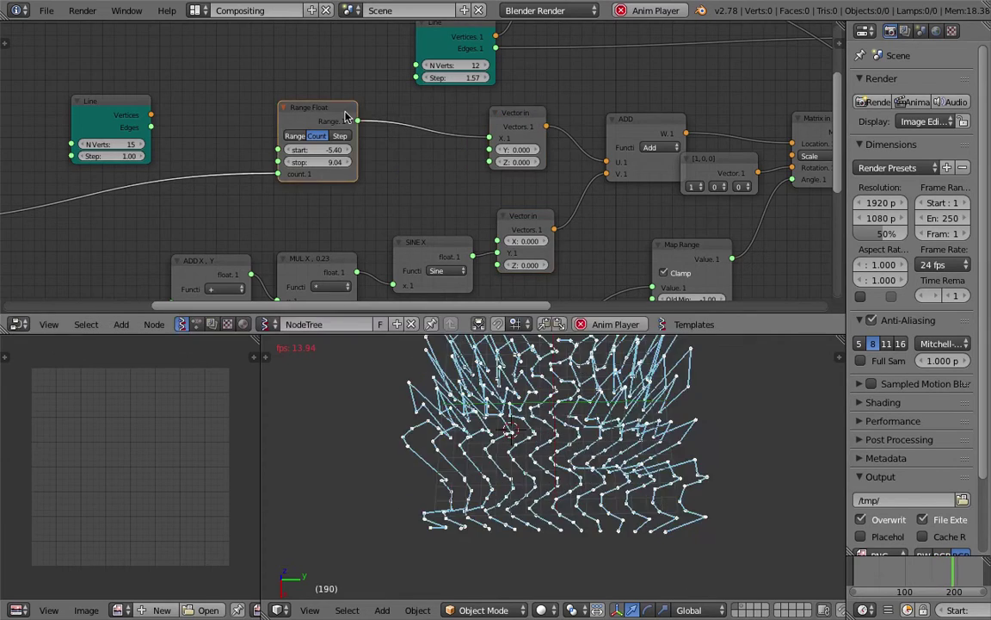
left_click_drag(345, 116, 416, 129)
middle_click_drag(386, 160, 414, 141)
scroll(416, 141, "up", 1)
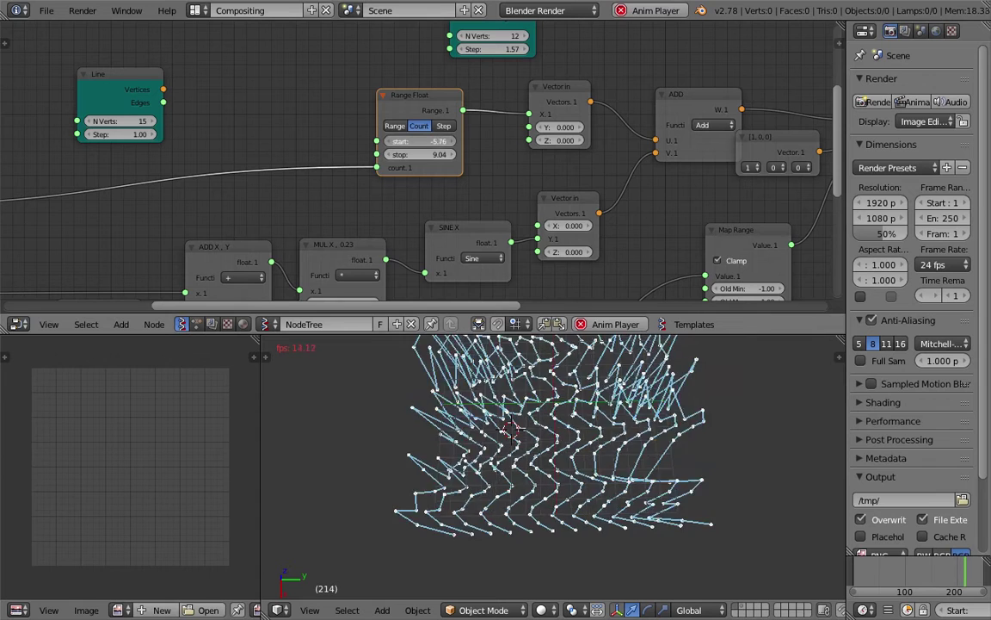
Set the start of the count-based Range Float node to -27.75.
left_click_drag(416, 141, 409, 141)
middle_click_drag(657, 432, 462, 426)
middle_click_drag(555, 431, 473, 508, "shift")
middle_click_drag(604, 456, 605, 490)
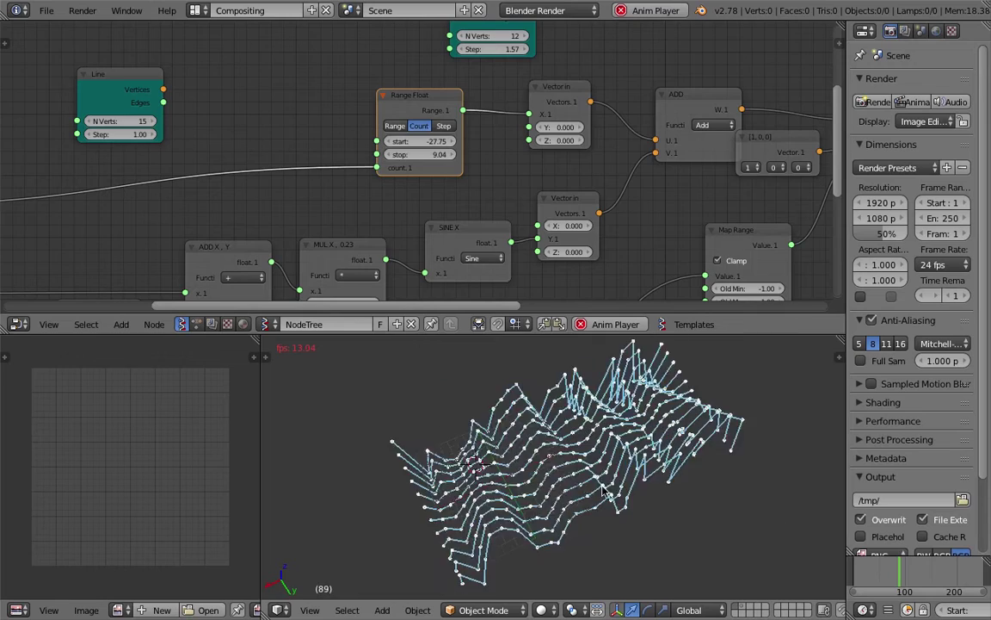
Set the connected Line node to 20 vertices with a step of 1.09.
middle_click_drag(401, 95, 323, 262)
middle_click_drag(361, 174, 334, 212)
scroll(505, 239, "down", 4)
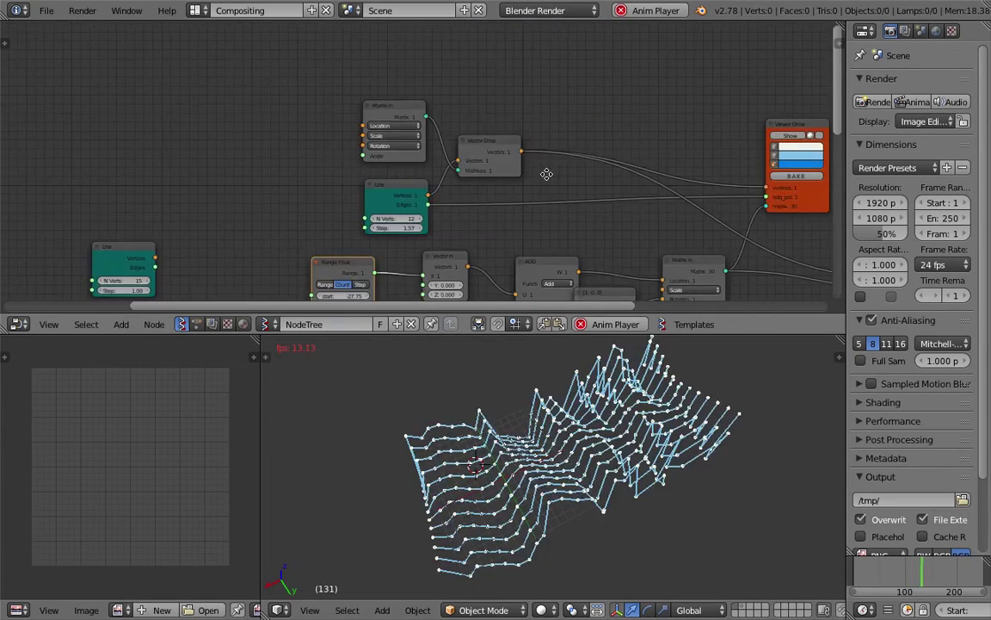
middle_click_drag(547, 174, 481, 101)
scroll(380, 141, "up", 3)
left_click(340, 141)
left_click(340, 141)
left_click(340, 141)
left_click(340, 141)
left_click(340, 141)
left_click(340, 141)
left_click(340, 141)
left_click(341, 142)
left_click_drag(309, 155, 284, 155)
middle_click_drag(623, 428, 687, 435)
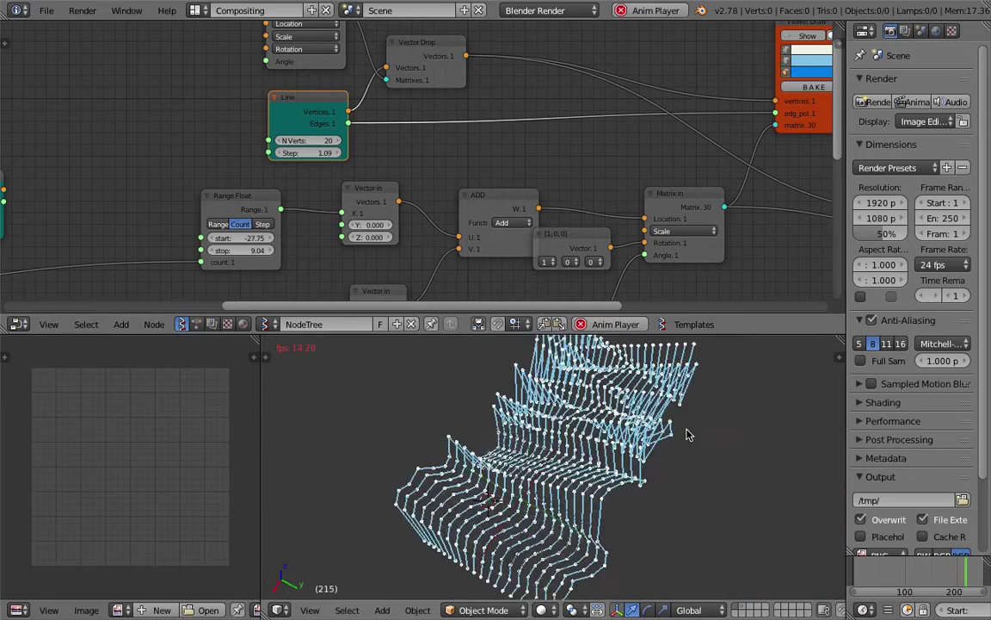
Save the file over the existing multiple_animation_offset_003.blend.
scroll(702, 435, "down", 4)
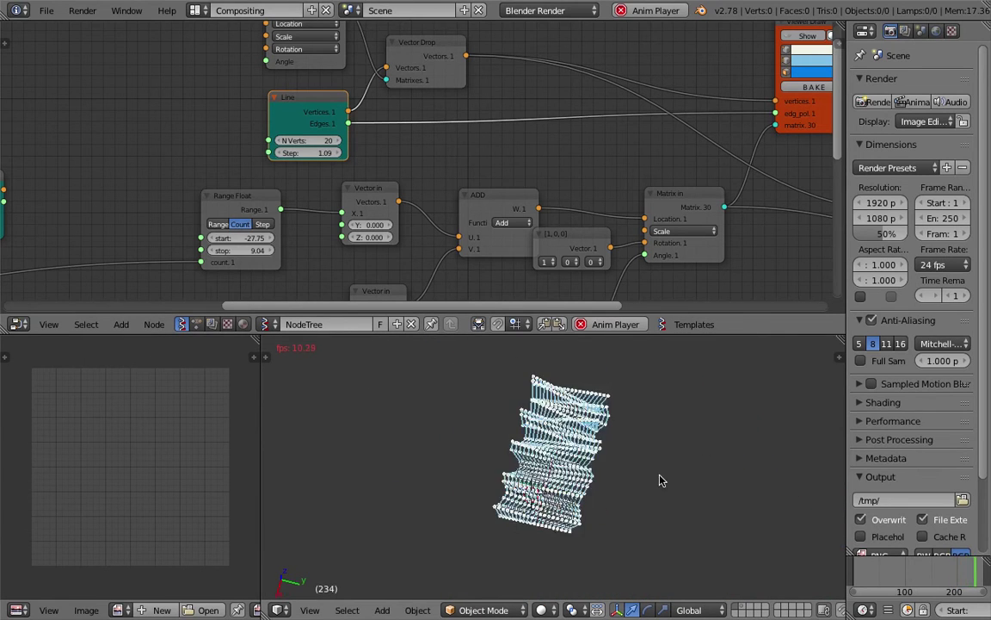
middle_click_drag(603, 496, 526, 489)
scroll(547, 484, "up", 4)
key("ctrl+s")
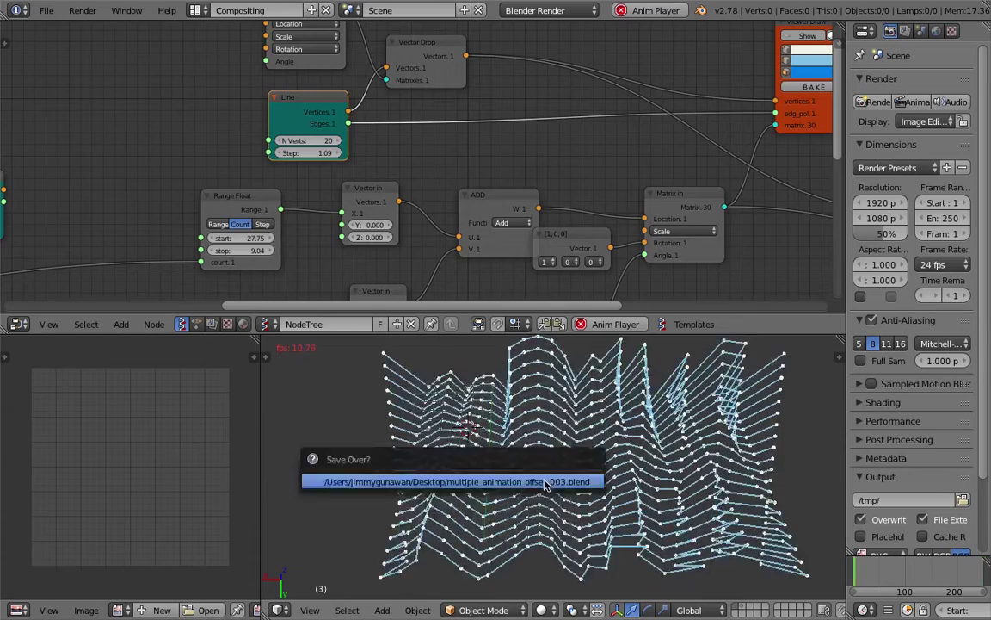
left_click(549, 482)
Move the Viewer Draw node of the line copies farther from Vector Drop to make room between them.
middle_click_drag(546, 132, 335, 146)
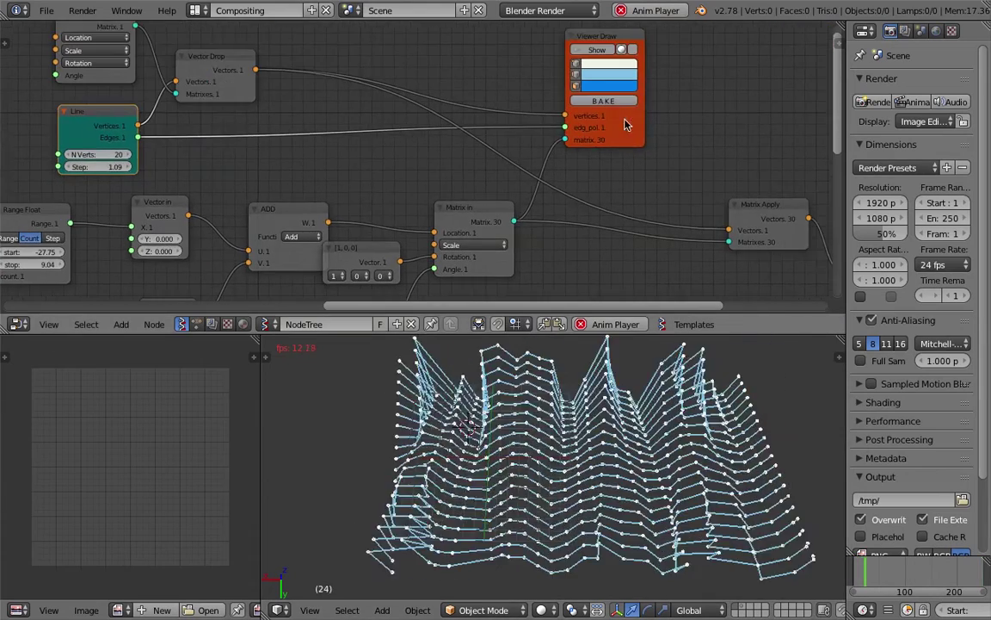
left_click_drag(593, 134, 704, 115)
middle_click_drag(632, 121, 472, 149)
middle_click_drag(664, 205, 524, 157)
Hide the Viewer Draw fed by UV Connection, and show the one drawing the line copies, moving it farther out.
left_click(705, 174)
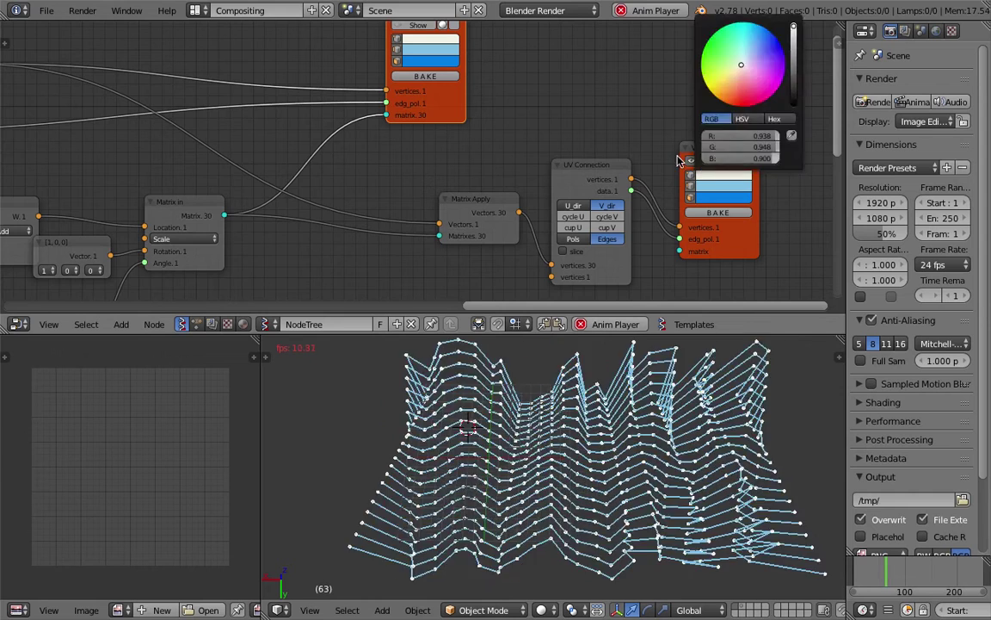
left_click(699, 163)
middle_click_drag(592, 122, 657, 155)
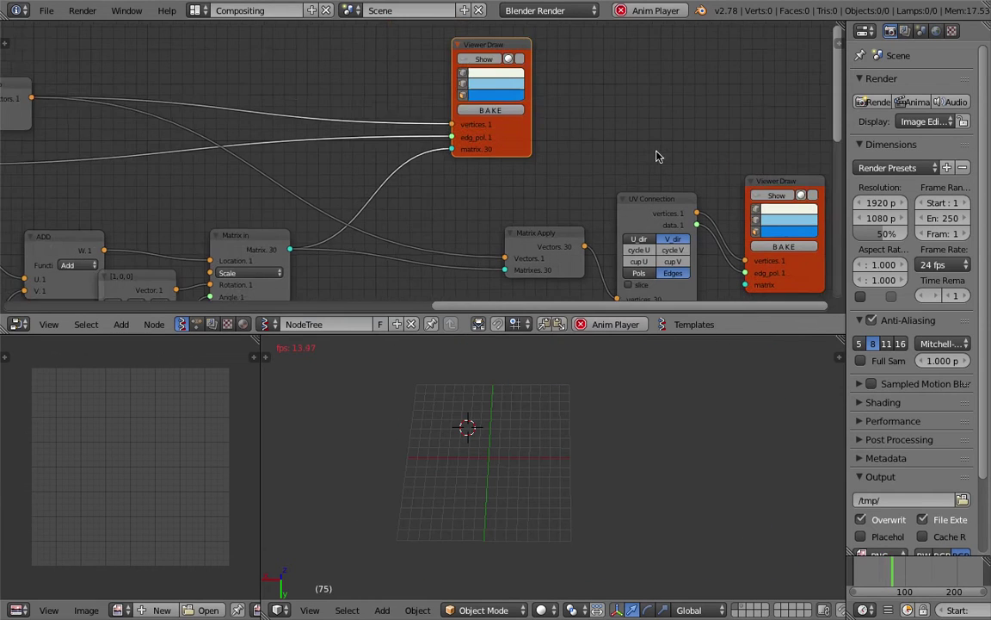
left_click(495, 68)
left_click_drag(494, 49, 551, 58)
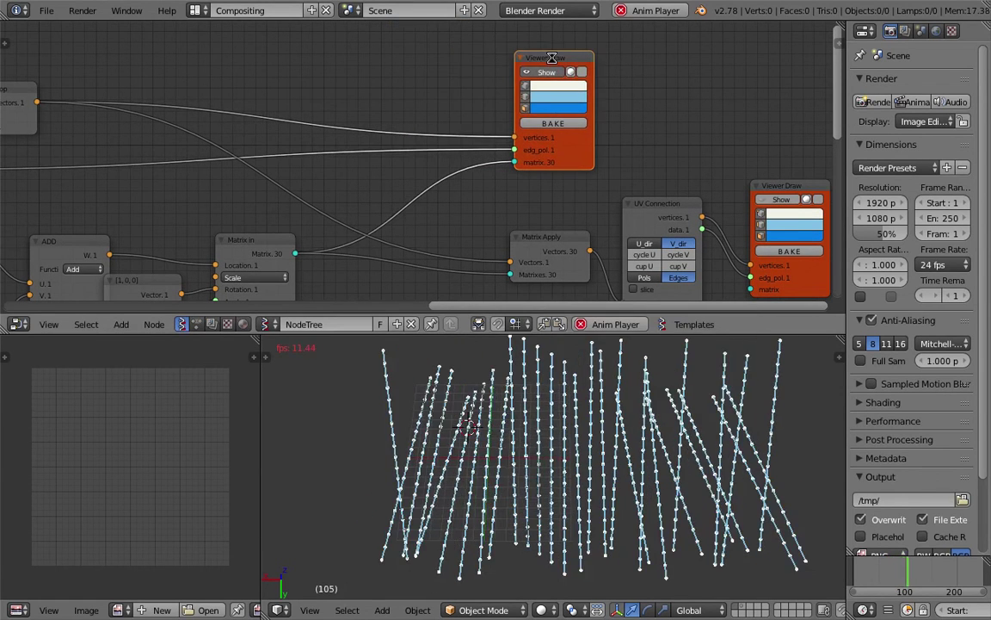
Insert a Randomize input vertices node on the link between Vector Drop and the line copies' Viewer Draw.
mouse_move(412, 84)
middle_mouse_down()
mouse_move(446, 93)
mouse_move(514, 143)
middle_mouse_up()
middle_click_drag(387, 122, 459, 128)
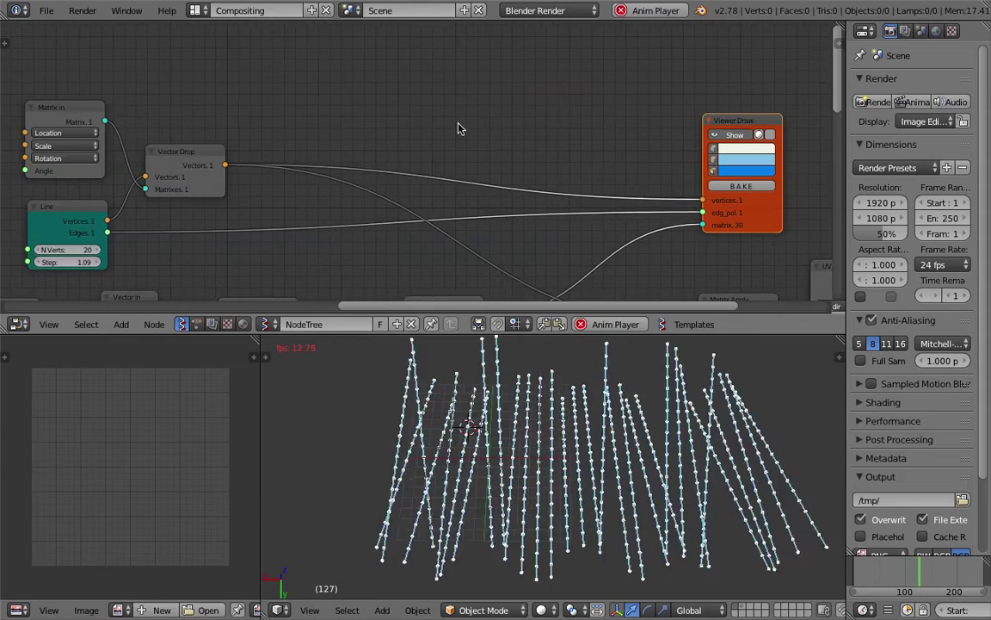
key("shift+a")
left_click(459, 126)
type("random")
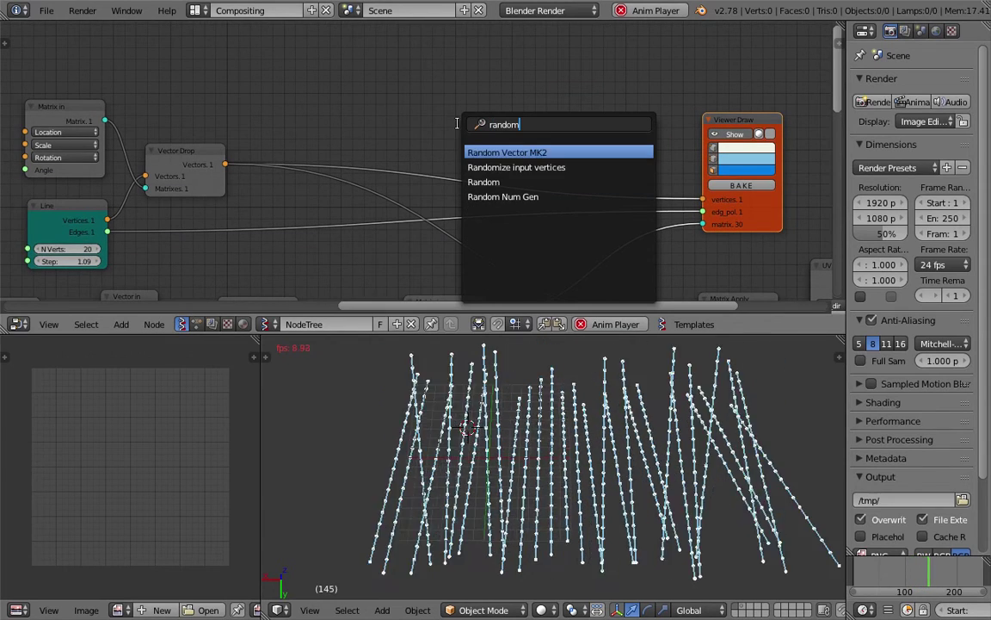
key("Down")
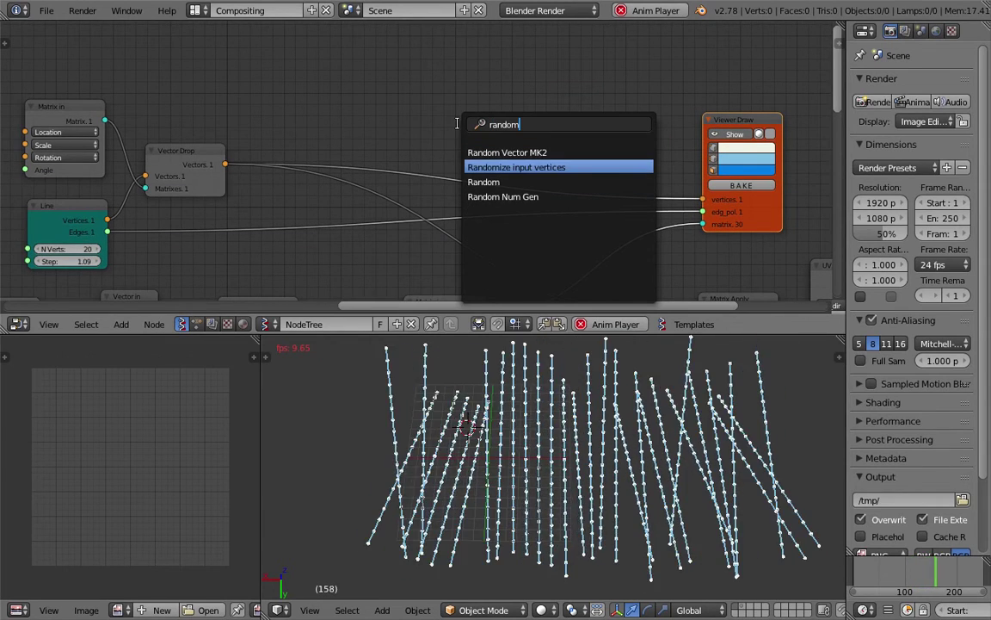
key("Down")
key("Up")
key("Return")
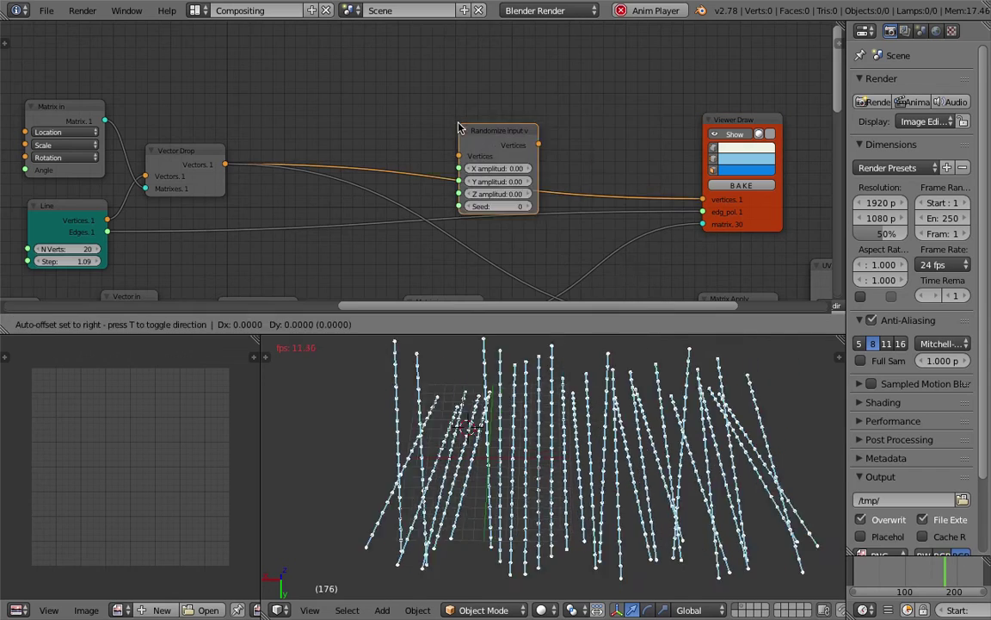
left_click(443, 107)
key("g")
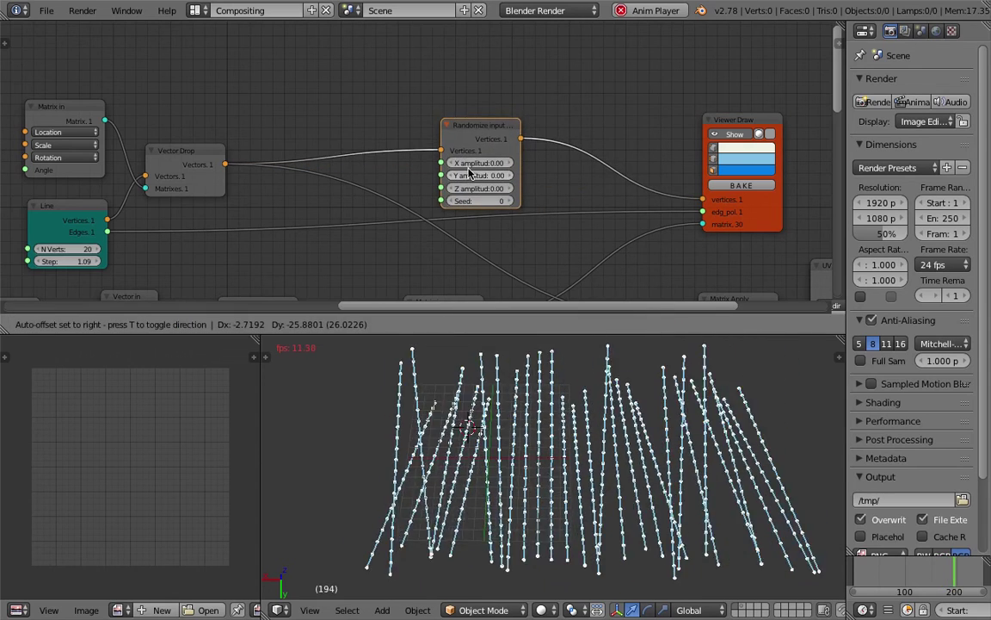
Set the X, Y and Z amplitudes of the Randomize node to 0.36 and its seed to 6.
left_click_drag(469, 159, 469, 148)
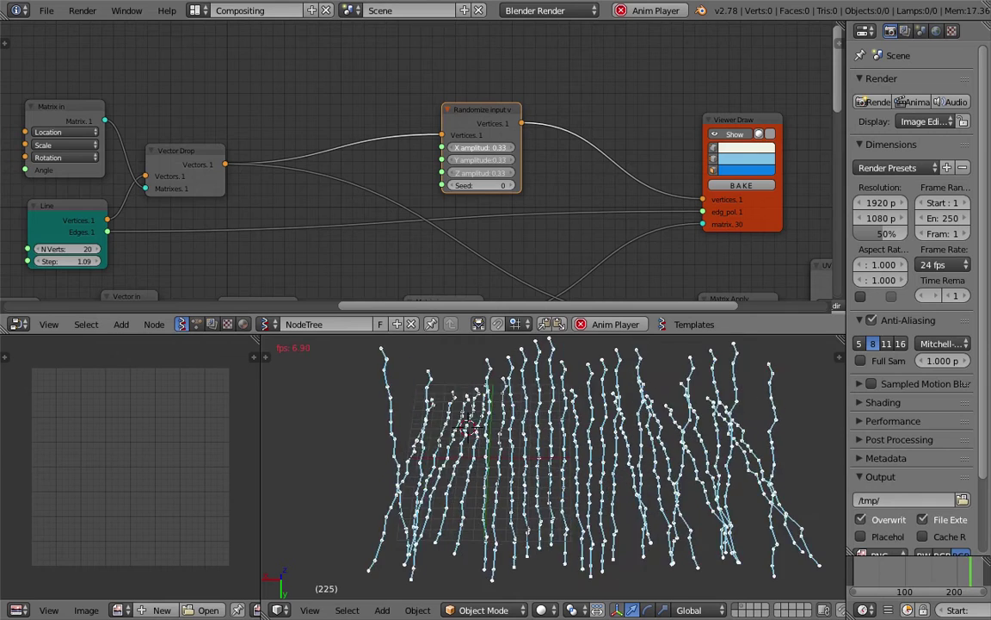
left_click_drag(495, 184, 510, 184)
middle_click_drag(674, 532, 714, 479)
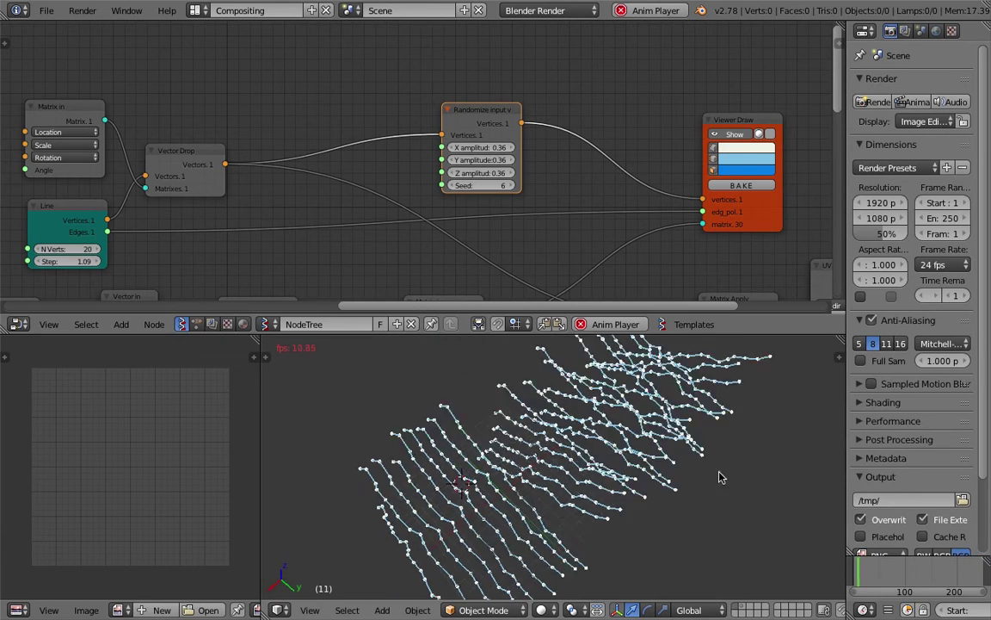
Add a Range Int node near the Randomize input vertices node.
middle_click_drag(430, 74, 521, 59)
middle_click_drag(434, 98, 467, 128)
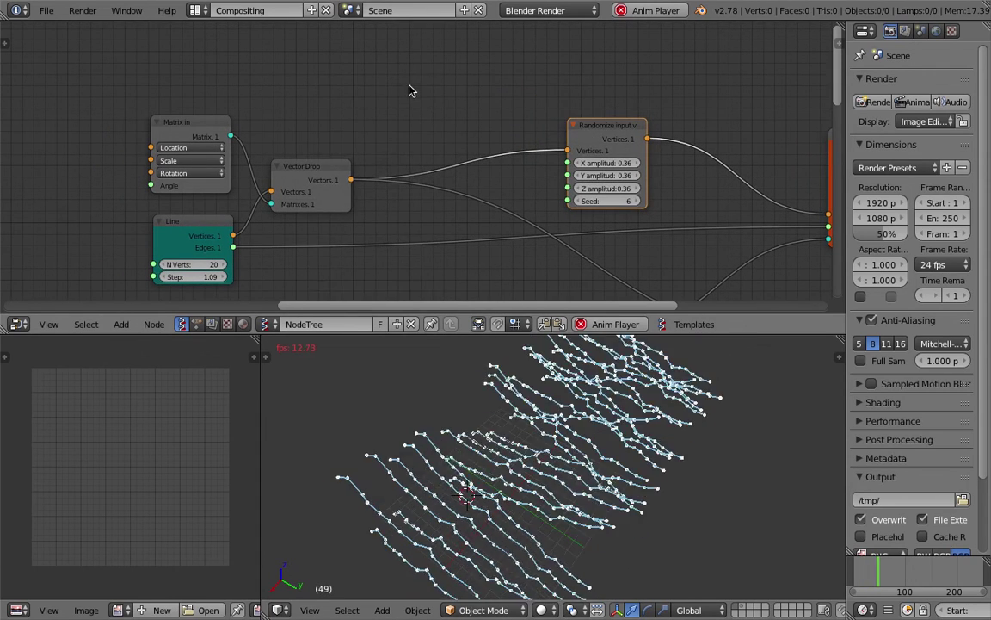
key("shift+a")
left_click(409, 87)
type("int r")
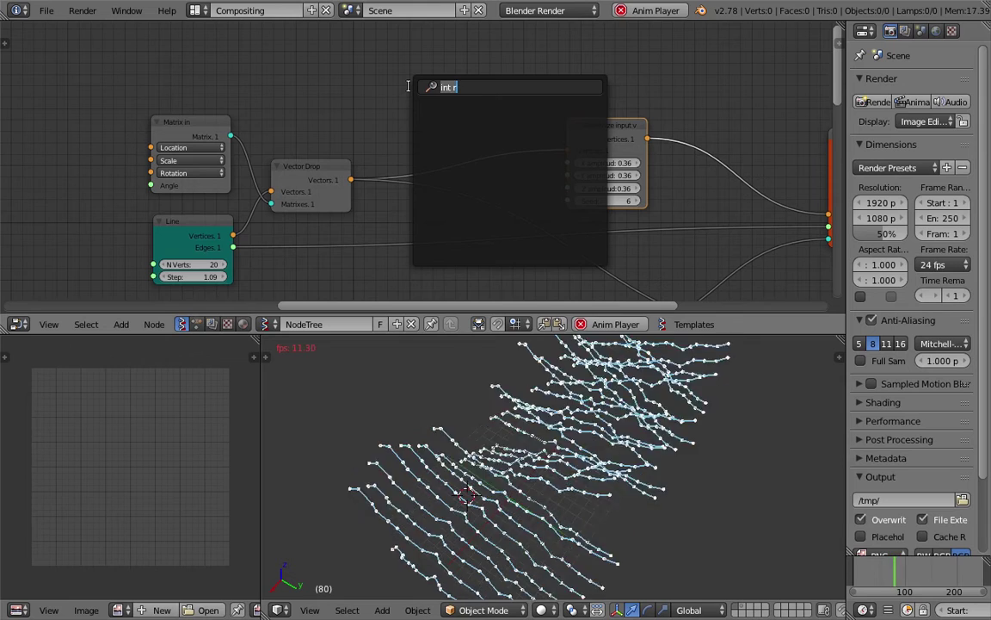
key("BackSpace")
type("range i")
key("Return")
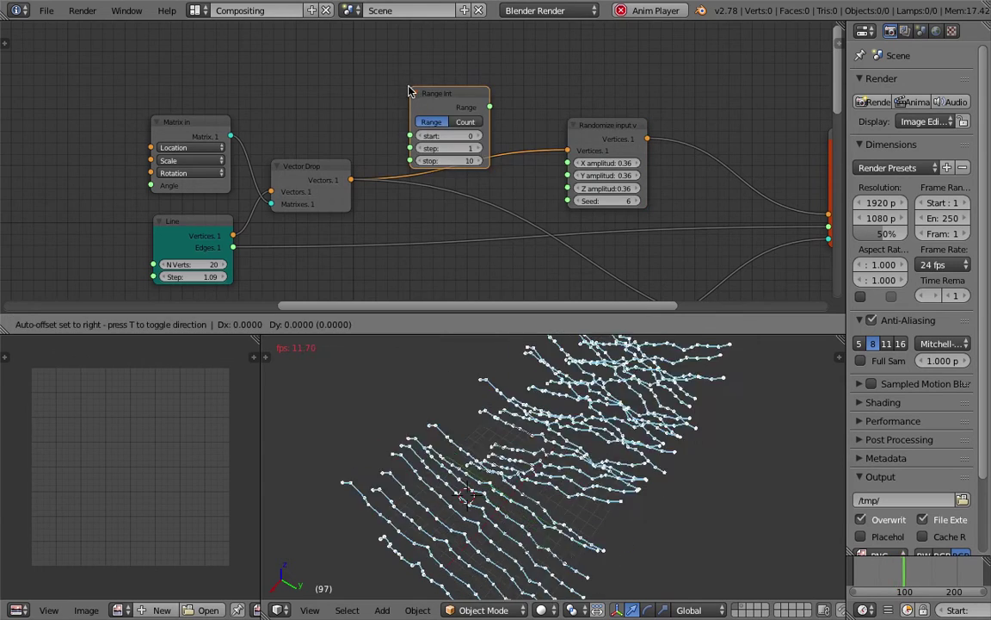
left_click(436, 142)
Place the Range Int node above the vertex link and connect its Range output to the Randomize node's Seed.
scroll(396, 205, "down", 5)
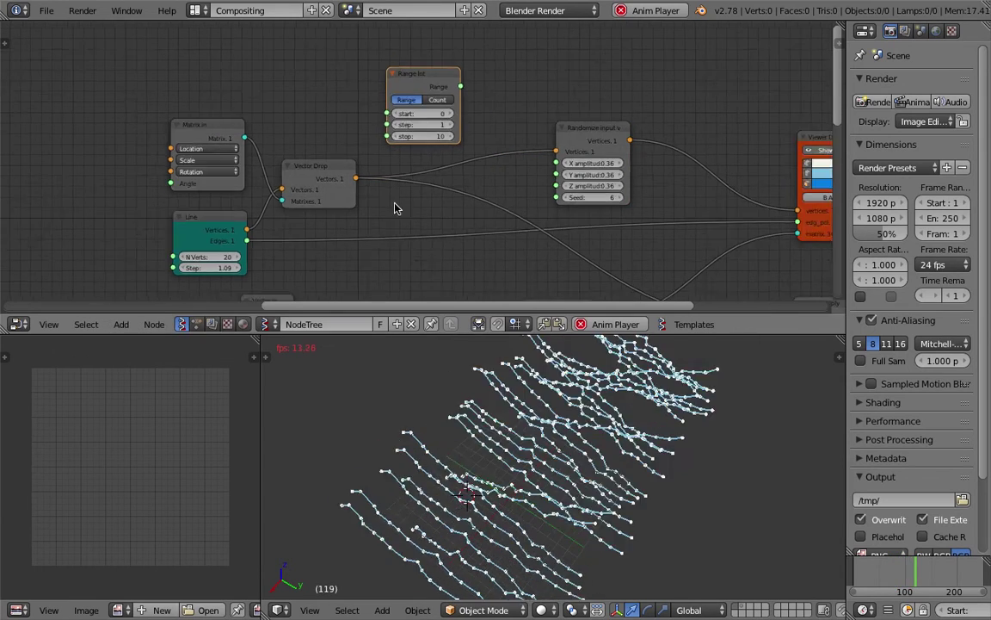
middle_click_drag(394, 163, 445, 48)
scroll(413, 120, "up", 2)
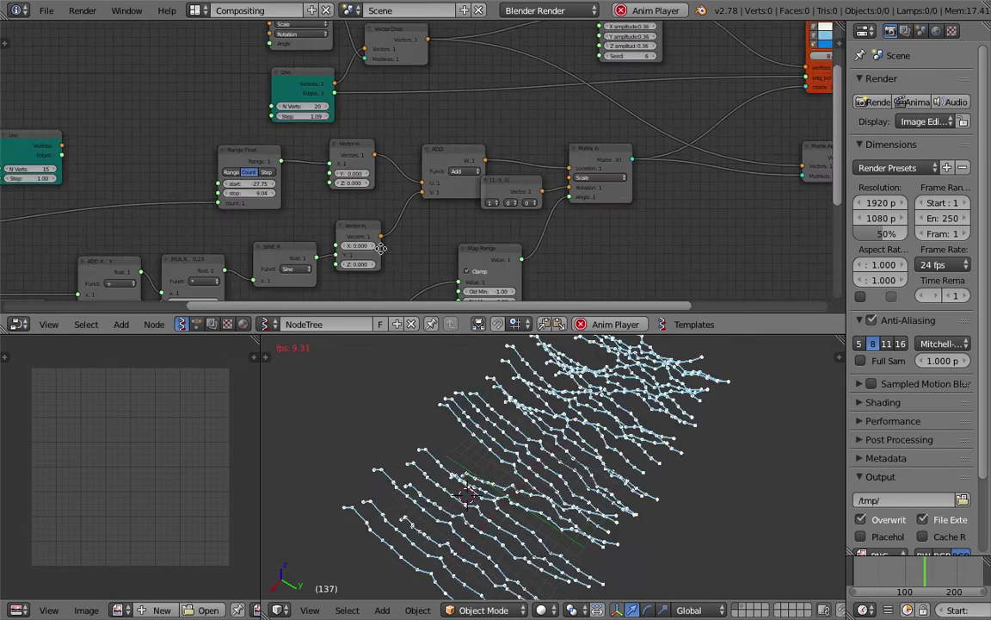
scroll(381, 248, "down", 3)
scroll(462, 104, "up", 4)
key("g")
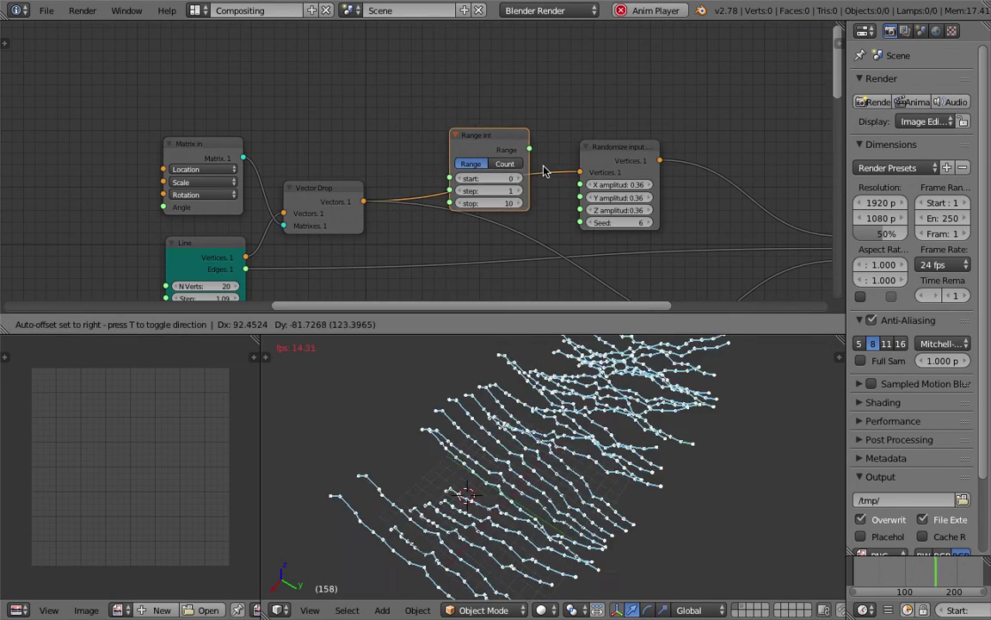
left_click(489, 91)
left_click_drag(486, 87, 583, 224)
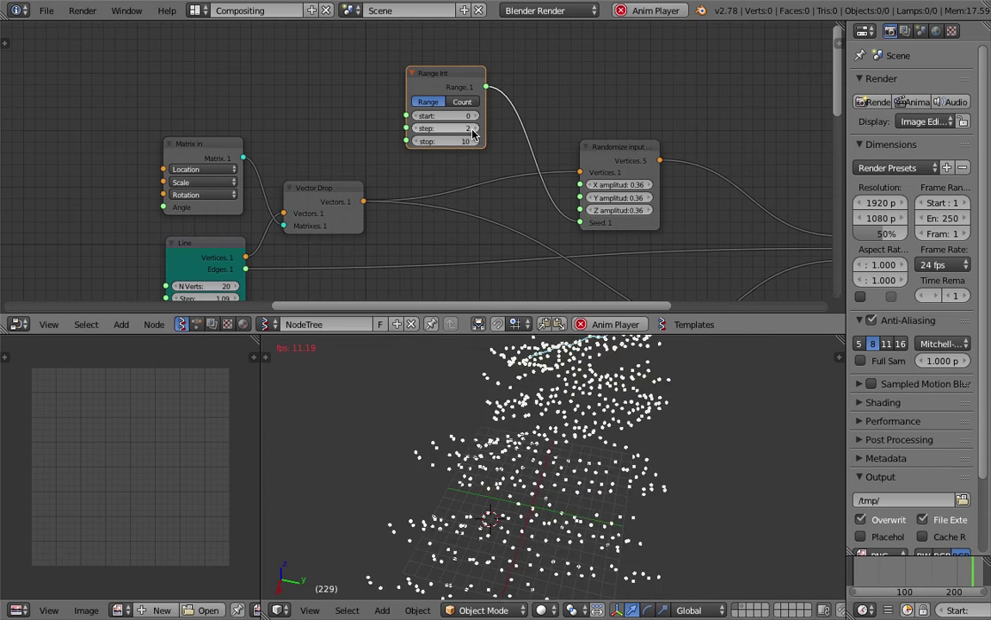
Switch the Range Int node to Count mode, stop the animation playback, and set the count to 30.
left_click(462, 102)
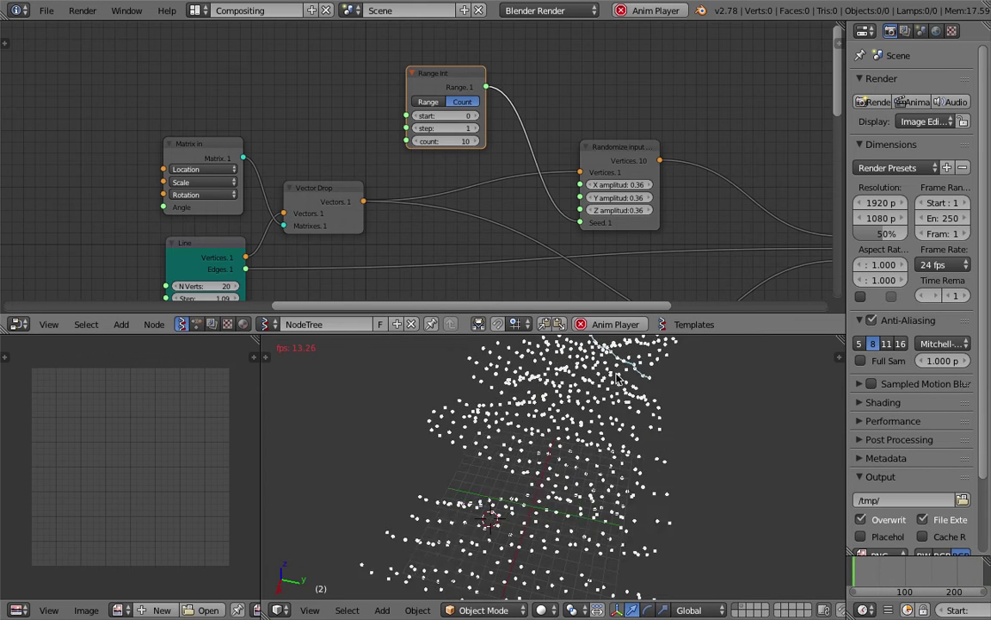
middle_click_drag(665, 396, 538, 437)
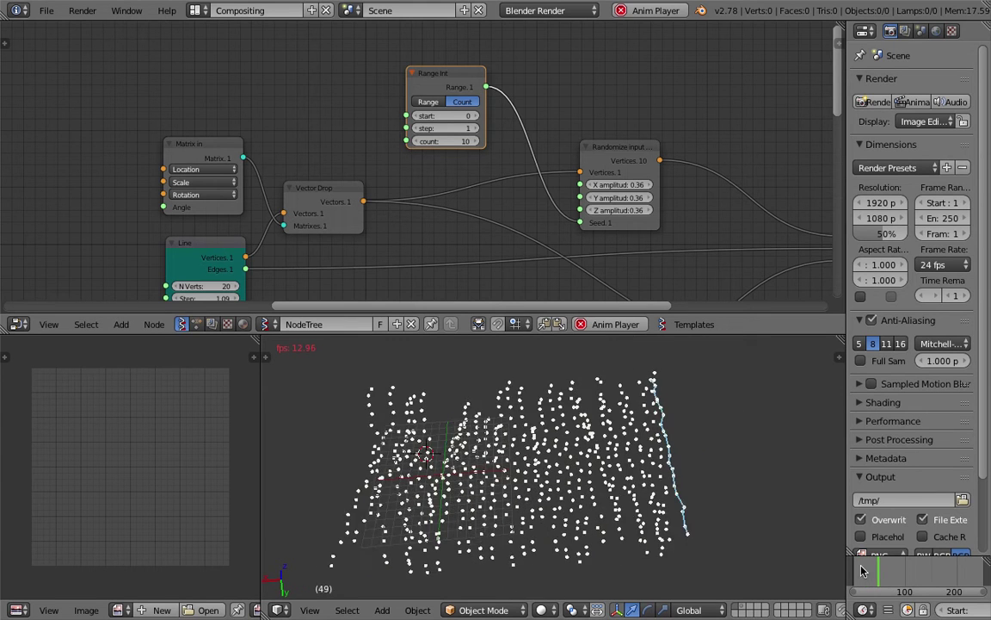
key("Escape")
middle_click_drag(540, 398, 495, 406)
middle_click_drag(458, 111, 155, 276)
middle_click_drag(542, 83, 535, 139)
scroll(535, 139, "up", 4)
left_click(542, 121)
type("30")
key("Return")
Enlarge the 3D view area upwards to inspect the randomized line copies.
middle_click_drag(582, 374, 690, 444)
middle_click_drag(616, 471, 647, 346)
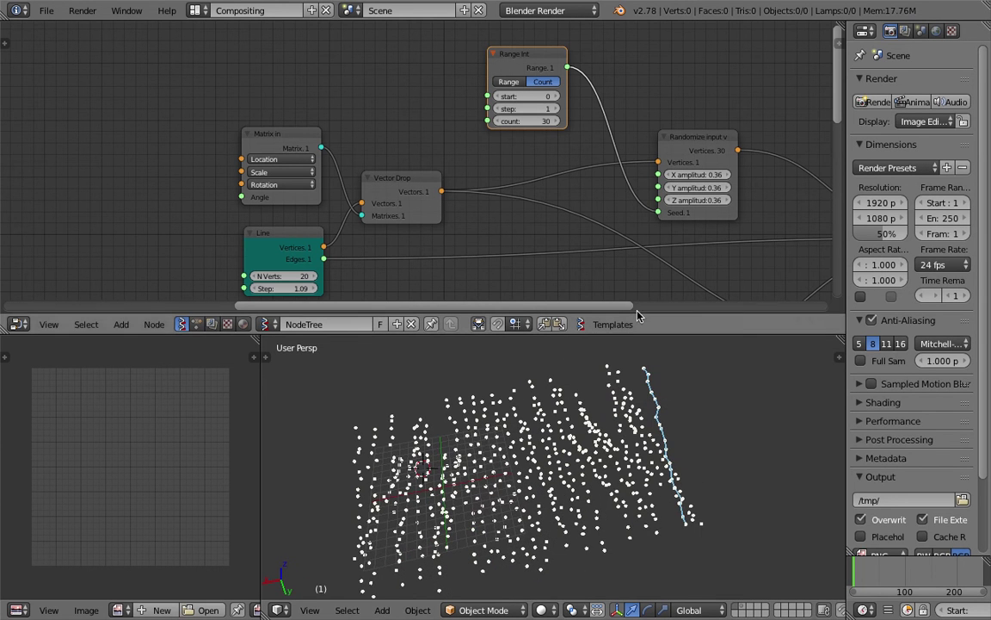
left_click_drag(651, 333, 654, 226)
middle_click_drag(682, 369, 723, 386)
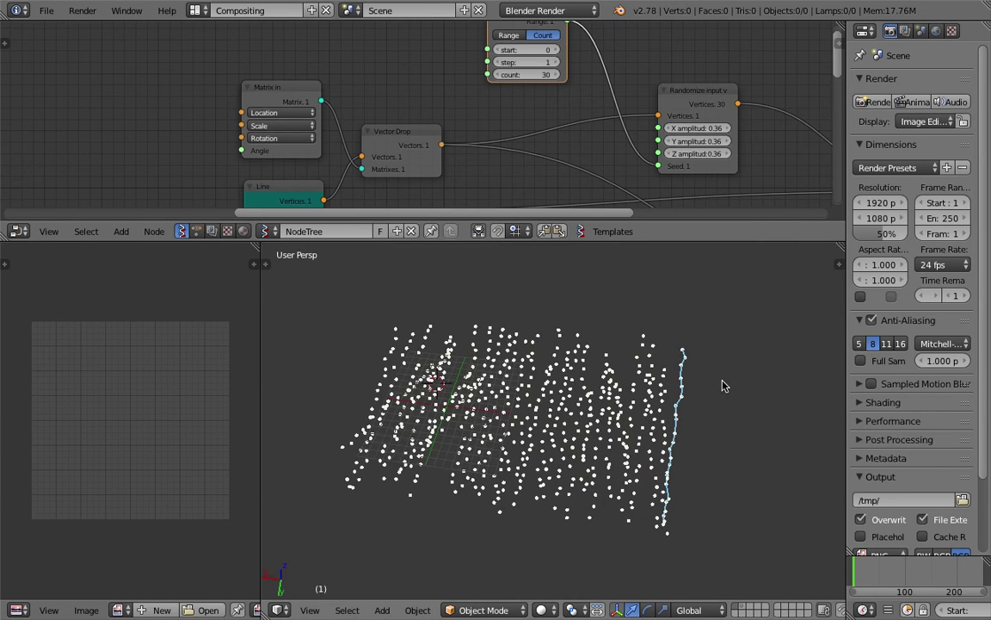
Reposition the Randomize input vertices, Line and Vector Drop nodes to open up the layout, and save the file.
middle_click_drag(727, 457, 766, 448)
middle_click_drag(596, 75, 431, 71)
left_click_drag(534, 89, 551, 64)
middle_click_drag(423, 176, 488, 115)
left_click_drag(210, 123, 202, 128)
middle_click_drag(483, 129, 466, 150)
left_click_drag(297, 84, 285, 46)
middle_click_drag(415, 128, 400, 109)
key("ctrl+s")
left_click(428, 124)
Insert a List Repeater node into the link from the Line node's Edges to Viewer Draw's edg_pol input.
key("shift+a")
left_click(397, 107)
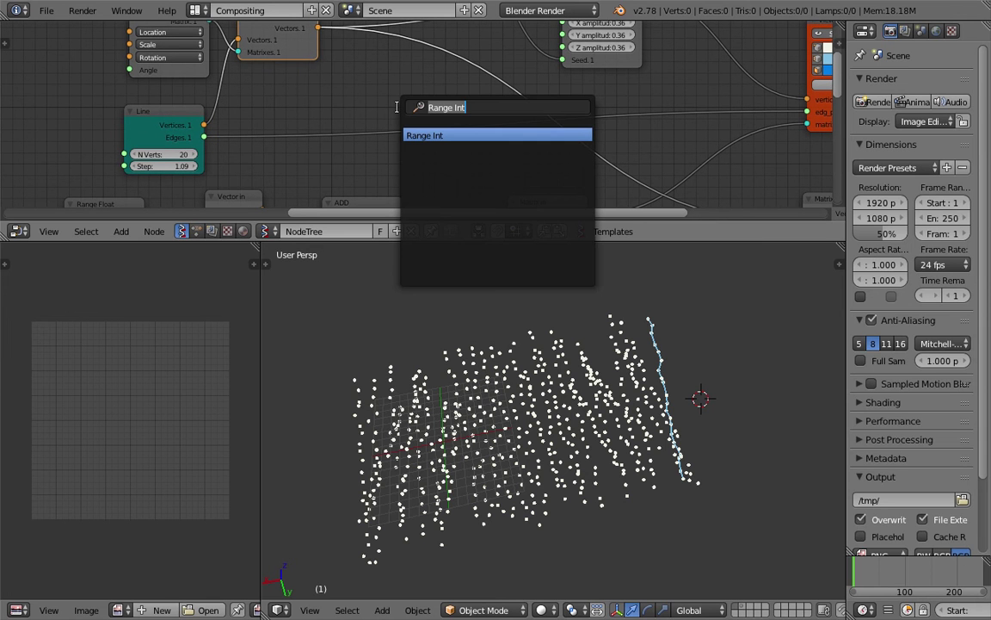
type("repe")
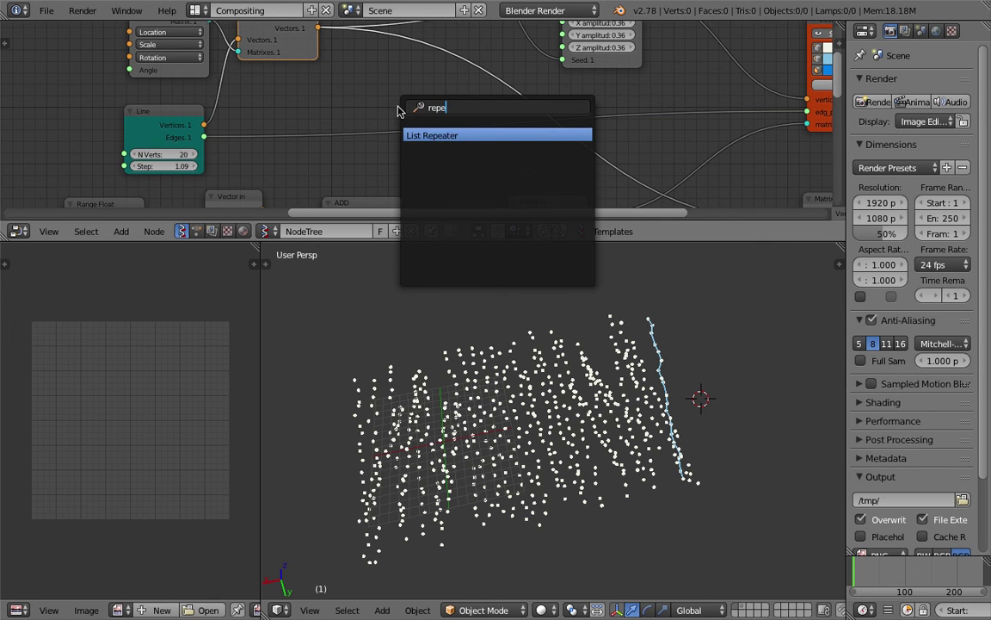
key("Return")
left_click(398, 96)
Set the List Repeater's number to 30 and enable its unwrap option so every line copy gets its edges.
left_click(434, 166)
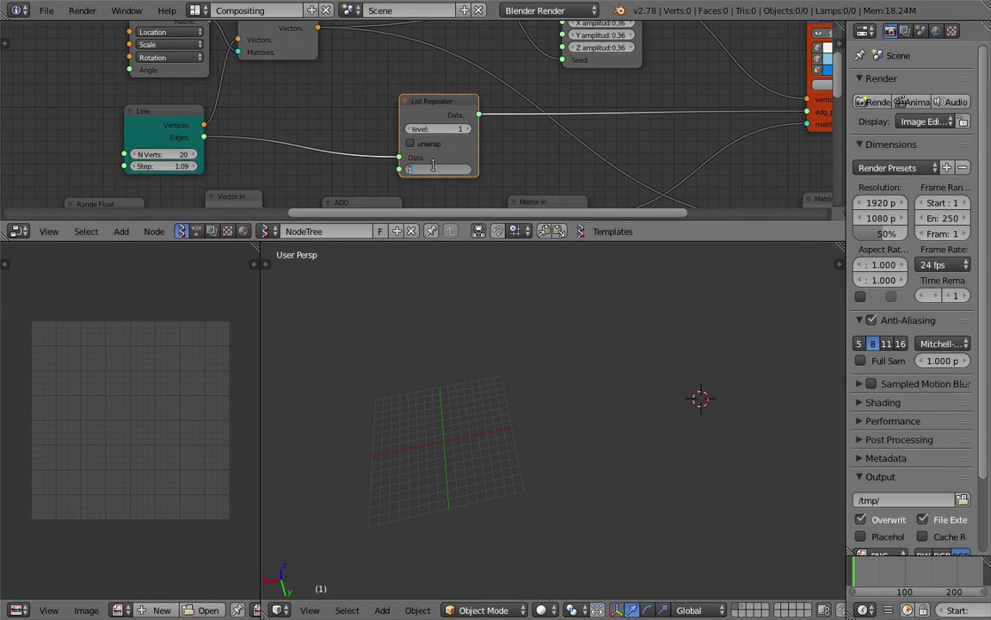
type("30")
key("Return")
middle_click_drag(482, 431, 472, 251)
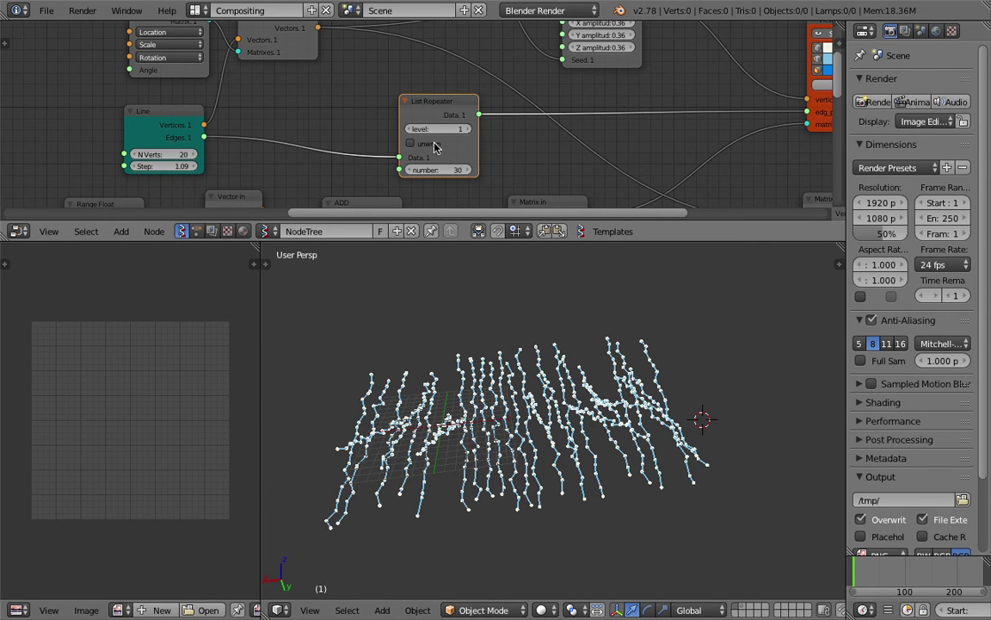
middle_click_drag(479, 136, 435, 191)
middle_click_drag(555, 169, 549, 167)
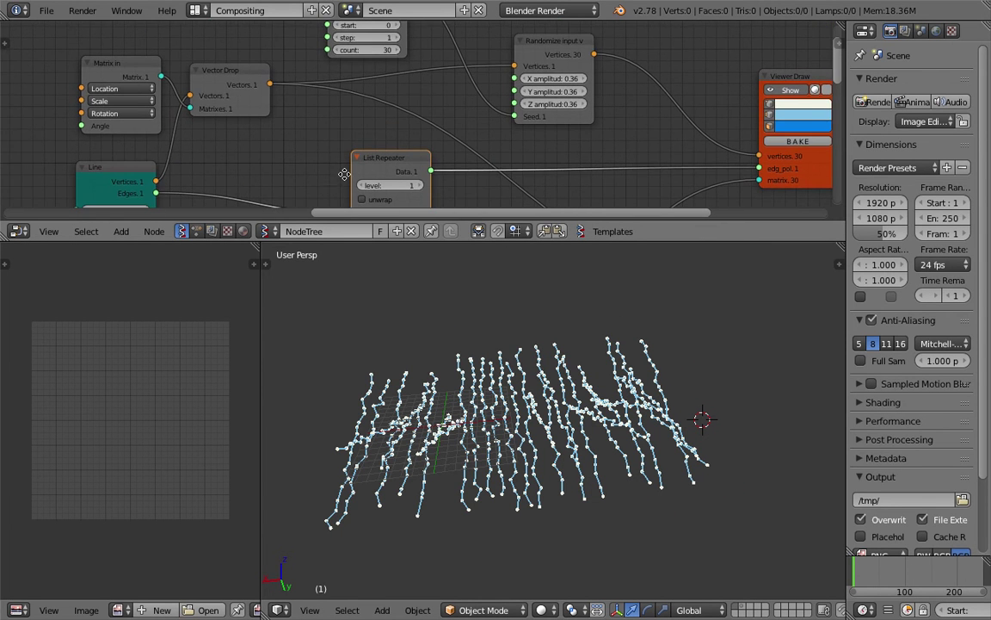
middle_click_drag(343, 173, 344, 138)
middle_click_drag(816, 142, 599, 143)
scroll(607, 142, "up", 6)
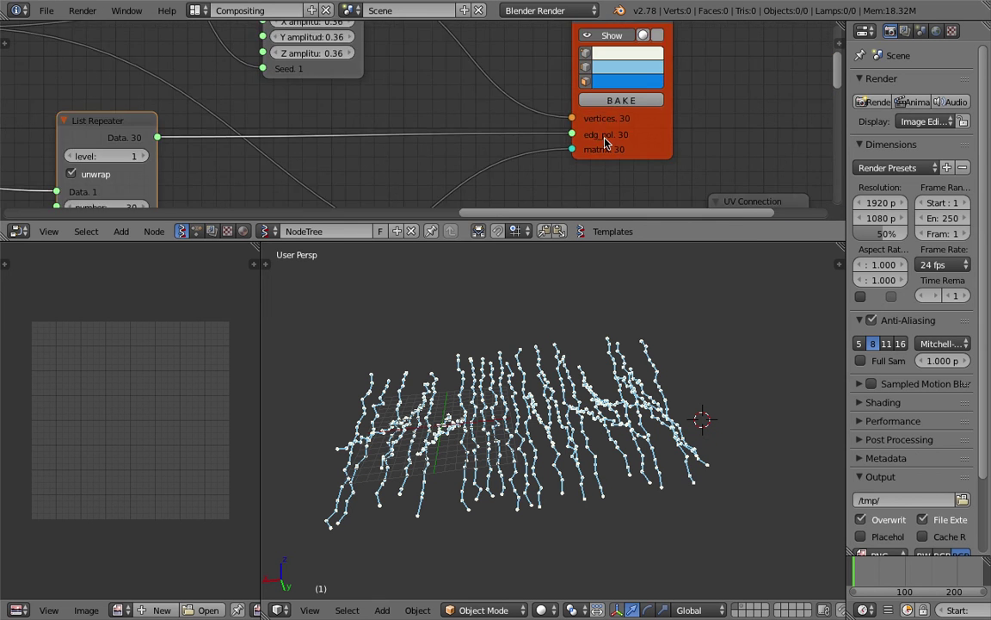
Enlarge the node editor area downwards to give the node tree more room.
scroll(677, 153, "down", 2)
scroll(669, 164, "down", 3)
mouse_move(490, 102)
middle_mouse_down()
mouse_move(431, 124)
mouse_move(485, 150)
mouse_move(479, 114)
middle_mouse_up()
scroll(447, 123, "down", 1)
left_click_drag(567, 241, 567, 360)
scroll(536, 270, "up", 2)
middle_click_drag(498, 271, 514, 238)
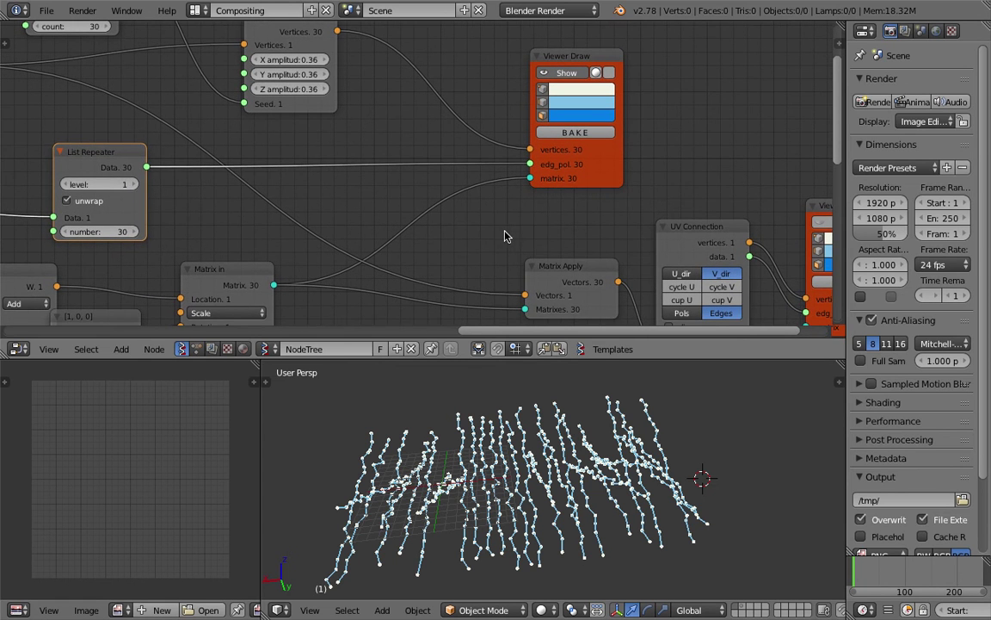
Examine the vertices, edg_pol and matrix input counts on the Viewer Draw node.
scroll(529, 185, "up", 2)
scroll(585, 142, "up", 1)
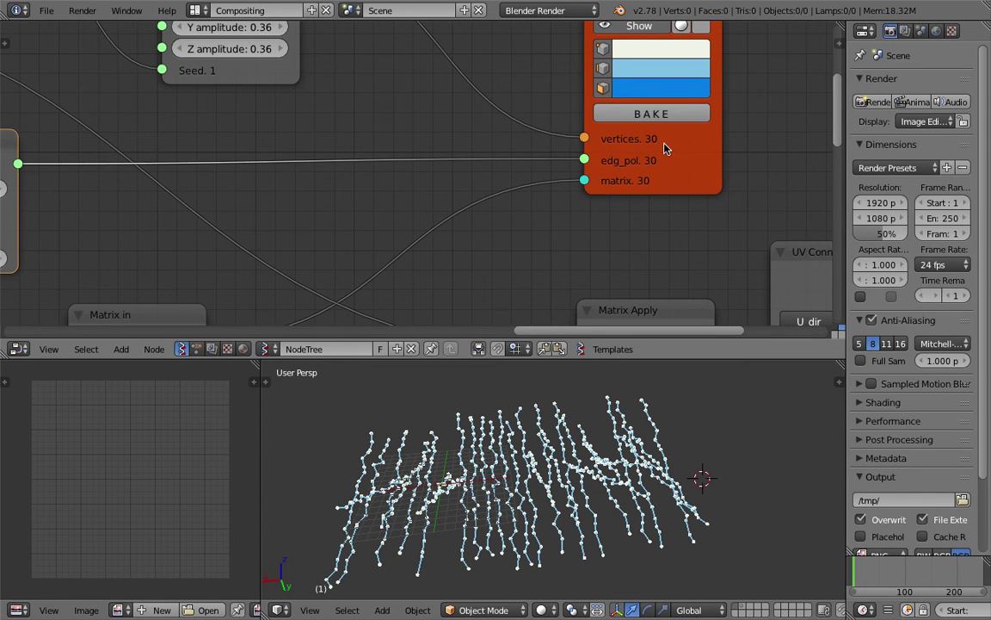
middle_click_drag(616, 189, 606, 221)
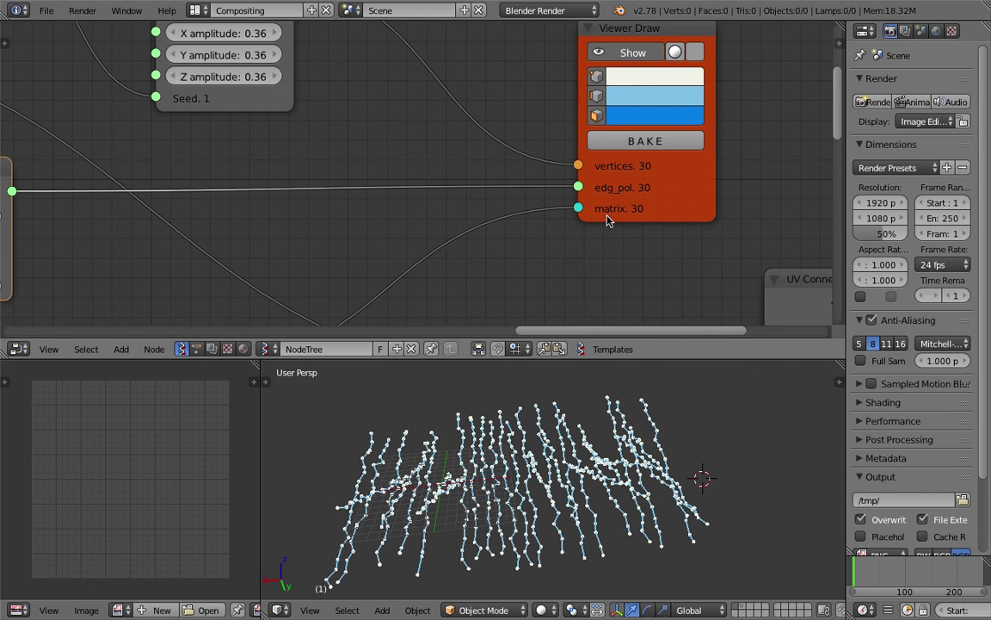
middle_click_drag(583, 189, 598, 215)
left_click(606, 217)
scroll(518, 213, "down", 1)
Set the Randomize input vertices node's X amplitude to 0.69 and its Y and Z amplitudes to 0.
middle_click_drag(602, 108, 678, 109)
middle_click_drag(680, 449, 660, 445)
middle_click_drag(412, 87, 425, 111)
left_click_drag(386, 102, 414, 168)
middle_click_drag(566, 409, 401, 464)
left_click_drag(394, 112, 357, 131)
middle_click_drag(510, 415, 617, 471)
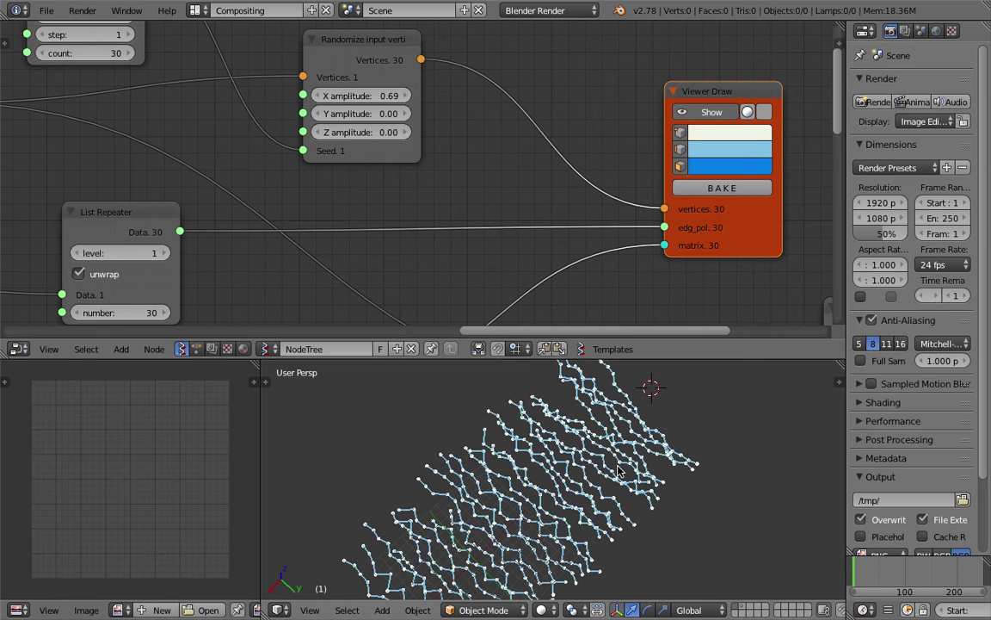
Set the Range Int node's start to 139, play the animation to check the new seeds, and stop it.
scroll(324, 122, "down", 3)
middle_click_drag(313, 127, 389, 145)
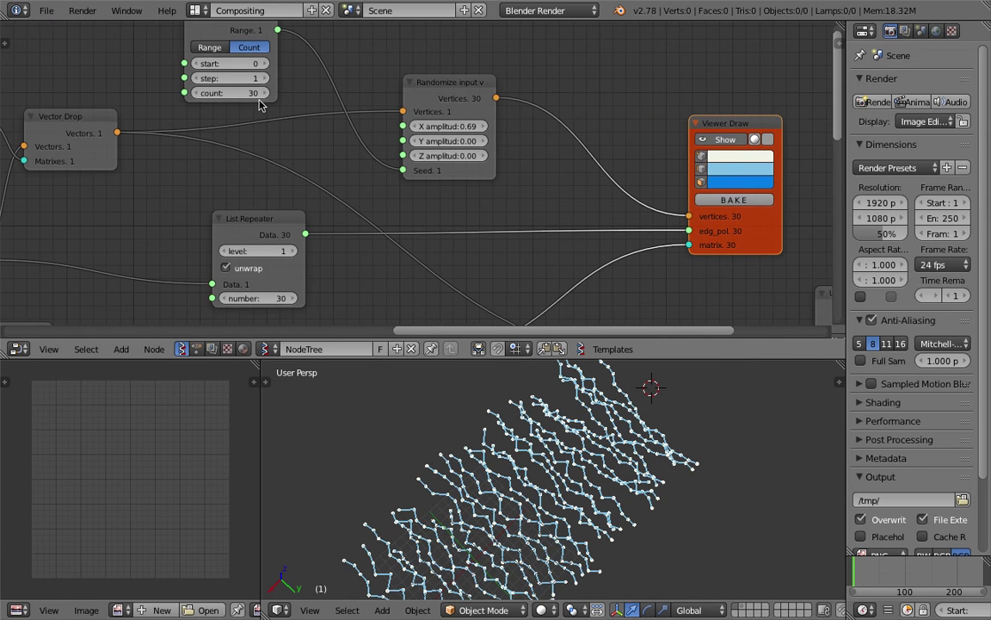
left_click_drag(226, 63, 327, 63)
middle_click_drag(699, 448, 503, 507)
key("alt+a")
key("Escape")
middle_click_drag(552, 471, 750, 476)
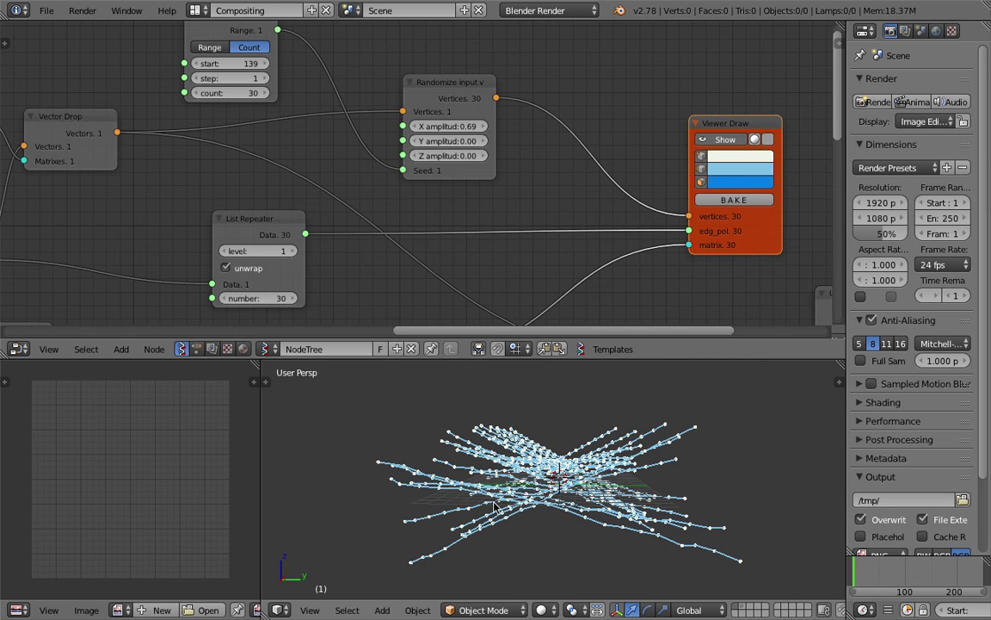
Reposition the vector ADD node and the two Vector in nodes feeding it, and save the file.
mouse_move(646, 290)
middle_mouse_down()
mouse_move(595, 230)
mouse_move(531, 202)
mouse_move(503, 144)
mouse_move(488, 138)
mouse_move(503, 153)
middle_mouse_up()
scroll(363, 141, "up", 2)
middle_click_drag(362, 141, 481, 160)
left_click_drag(320, 118, 297, 120)
middle_click_drag(286, 144, 390, 144)
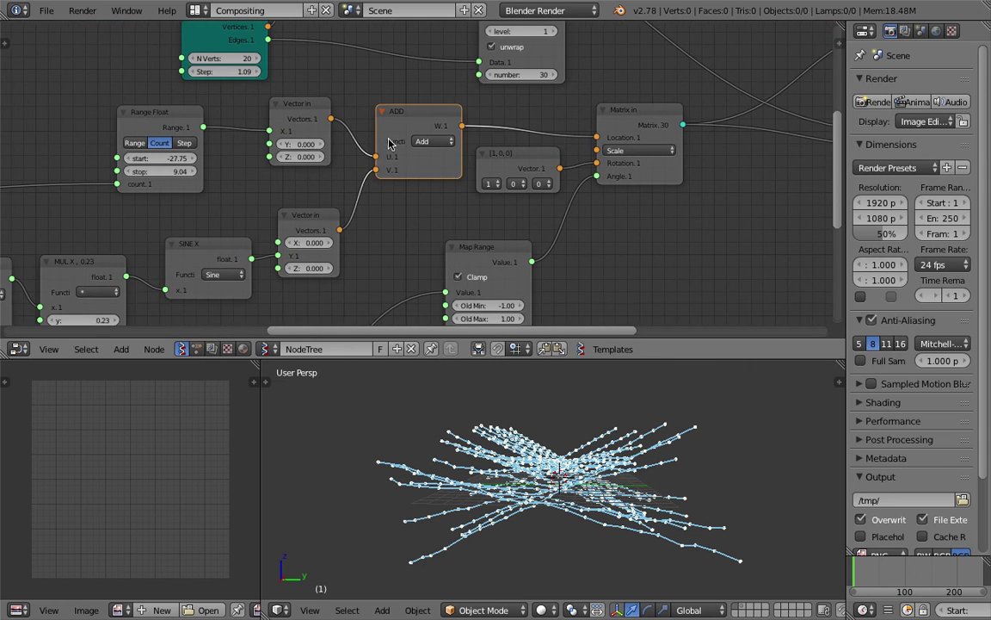
scroll(341, 198, "up", 3)
middle_click_drag(316, 181, 432, 162)
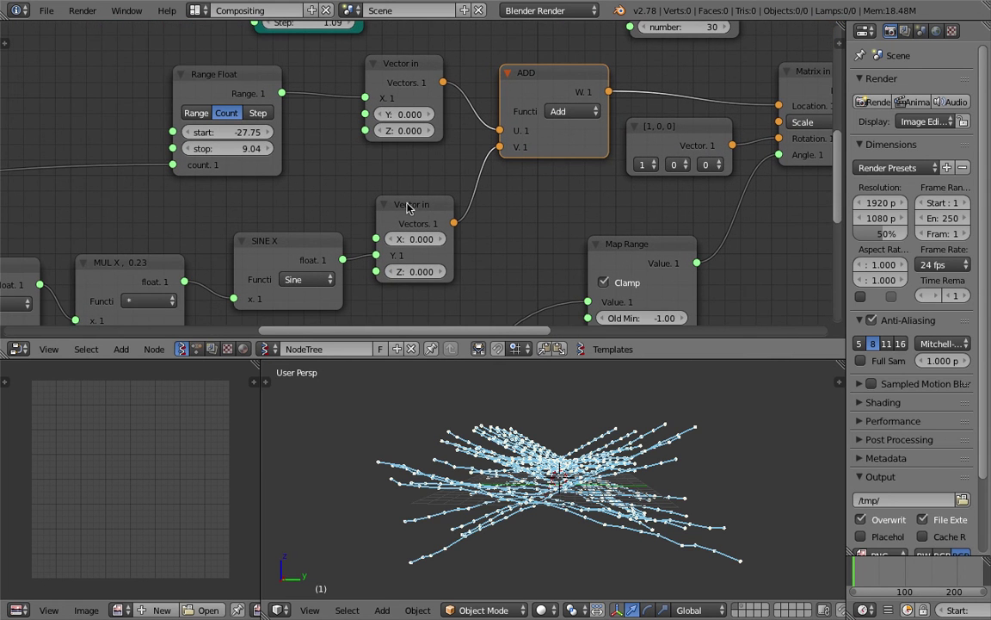
left_click_drag(406, 71, 375, 63)
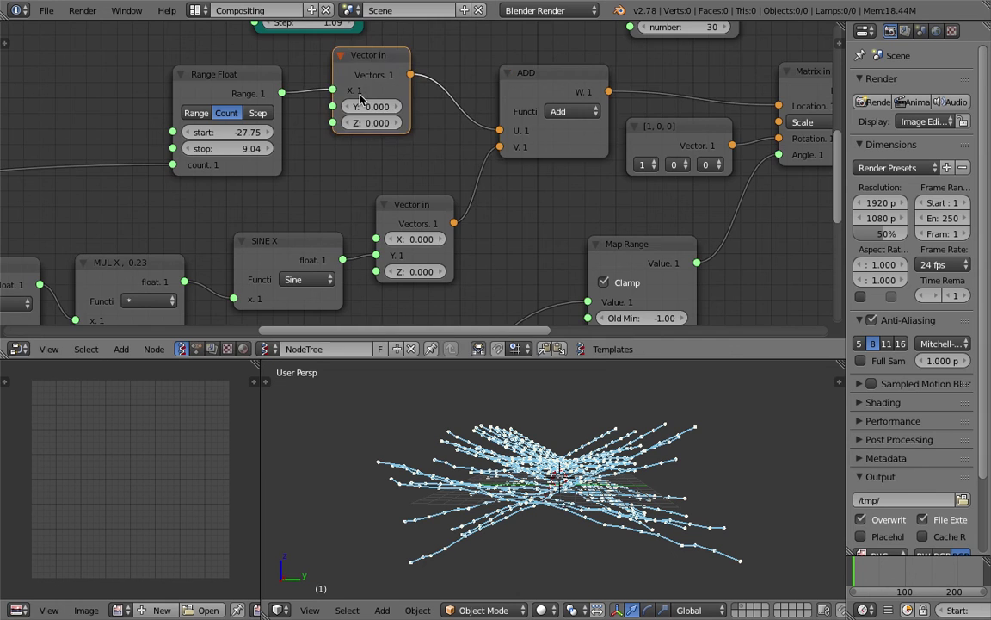
scroll(439, 148, "down", 2)
left_click_drag(430, 169, 418, 161)
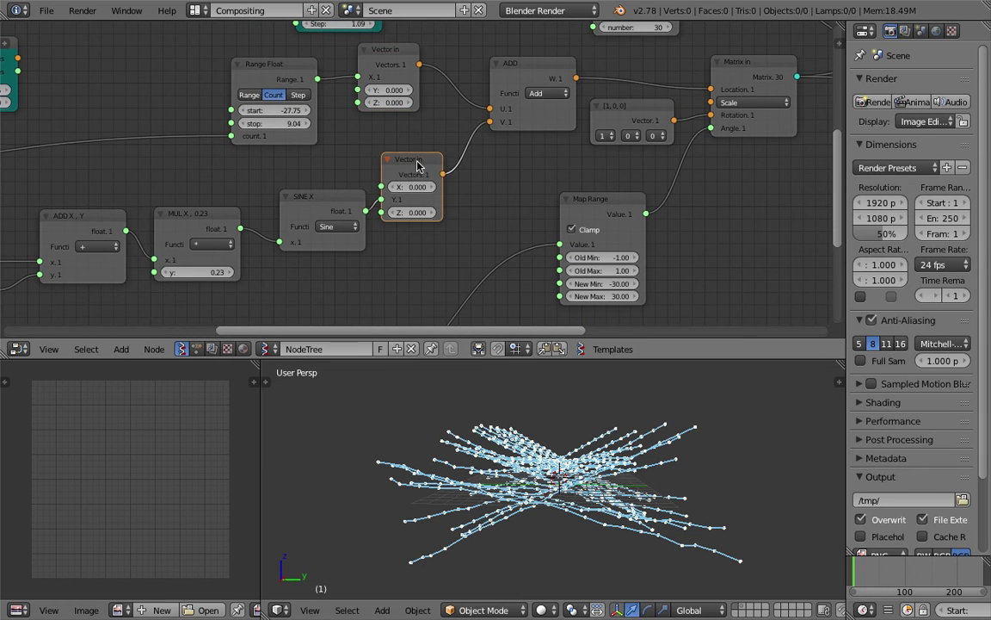
key("ctrl+s")
left_click(418, 162)
Move the Matrix in node and the [1, 0, 0] vector node down to free space after the vector ADD node.
middle_click_drag(431, 85, 435, 104)
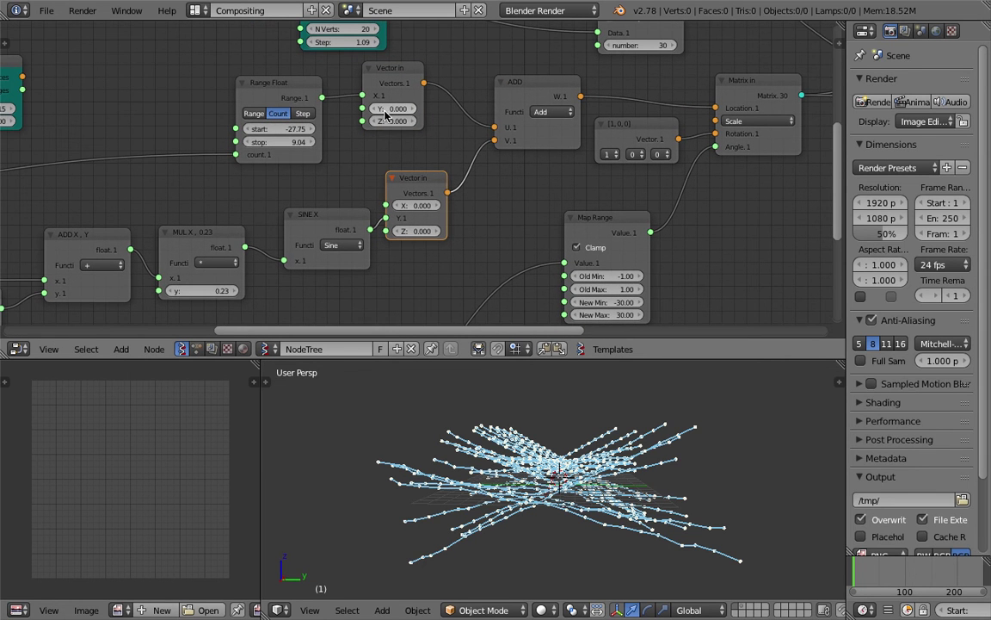
middle_click_drag(505, 136, 462, 129)
left_click_drag(676, 104, 778, 184)
left_click_drag(544, 133, 597, 175)
scroll(568, 151, "down", 2)
middle_click_drag(553, 139, 515, 150)
Duplicate the vector ADD node, feed the original's W output into its U input, and set its function to Noise Vector.
left_click_drag(409, 116, 404, 118)
key("shift+d")
left_click(609, 94)
left_click_drag(433, 119, 548, 133)
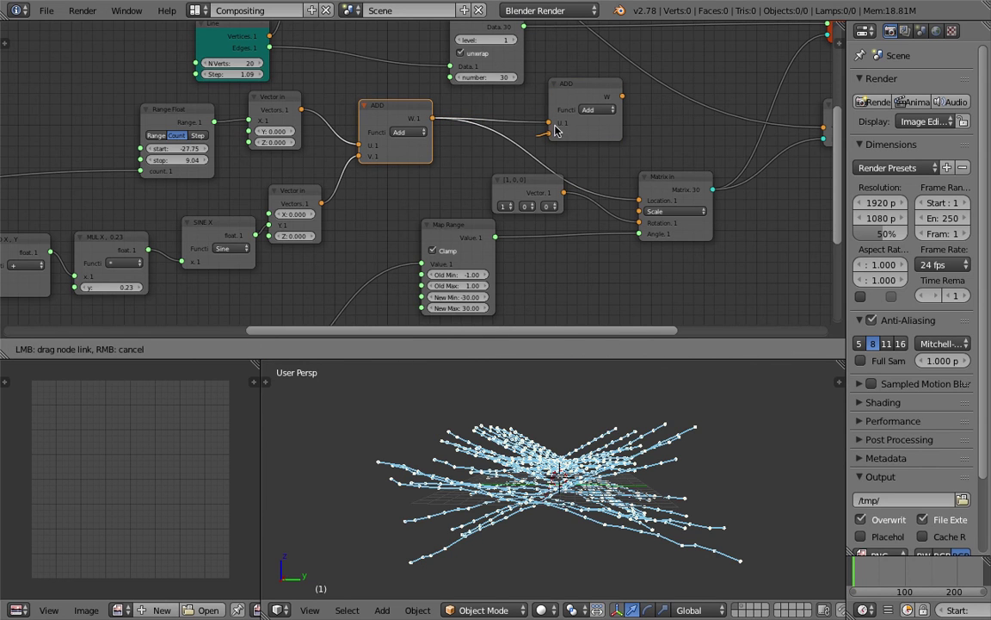
left_click(599, 110)
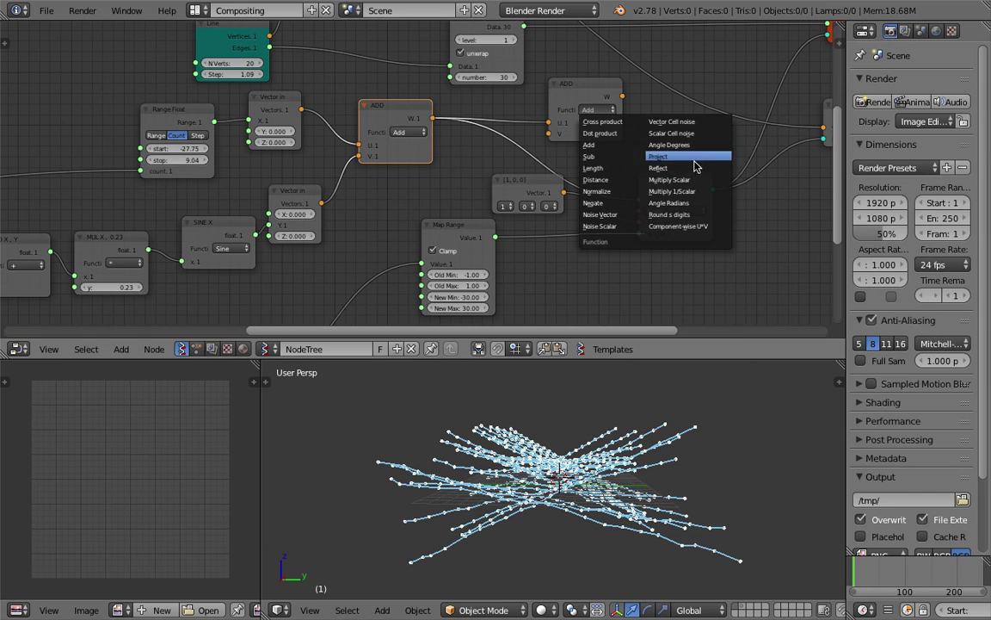
left_click(623, 216)
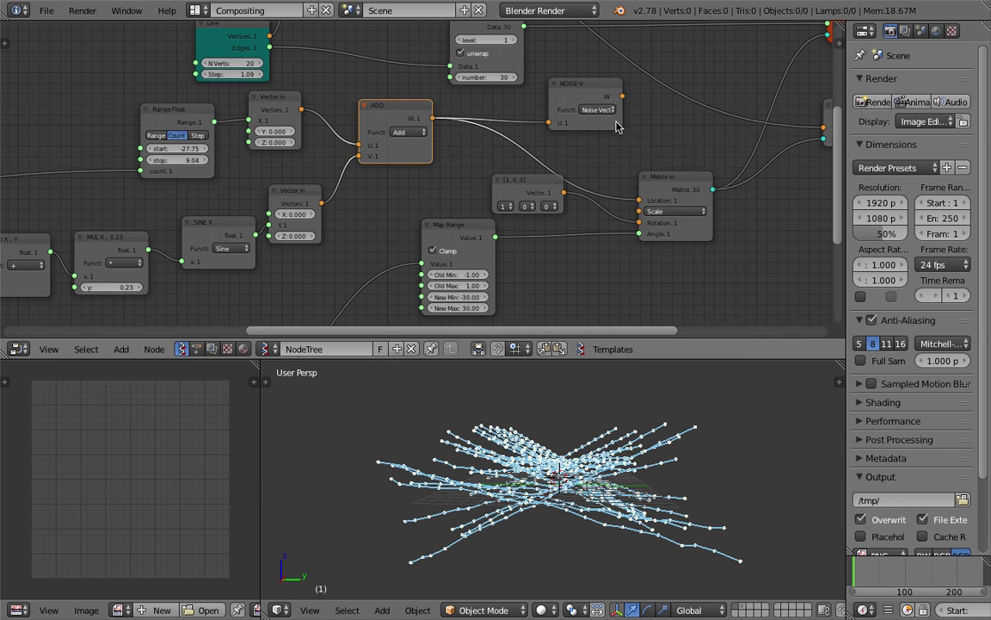
Move the noise node up and widen it, and shift the Matrix in node slightly down.
left_click_drag(605, 93, 586, 73)
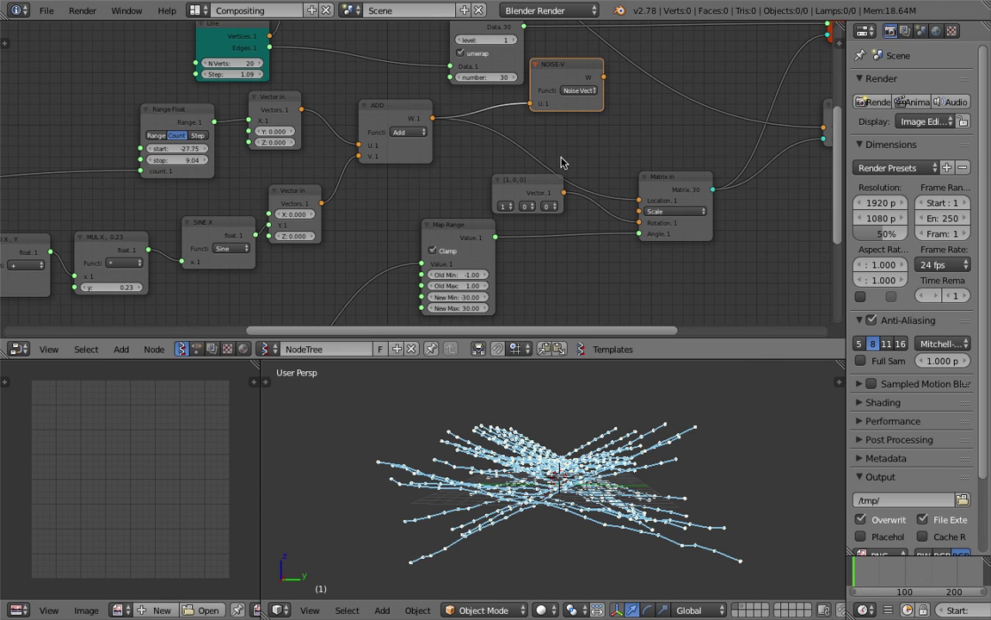
left_click_drag(665, 182, 674, 194)
left_click(412, 113)
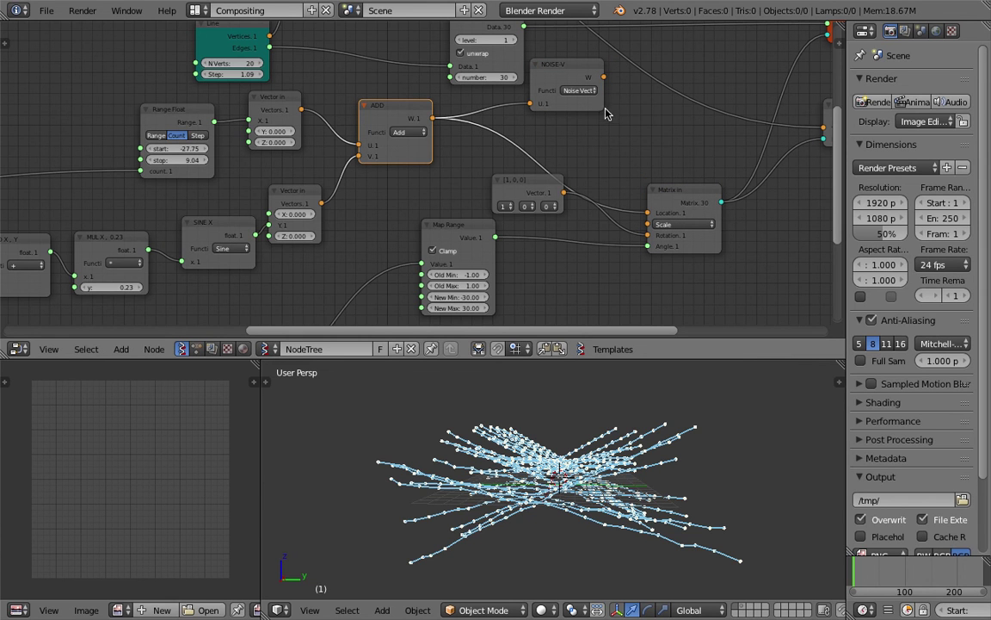
left_click_drag(603, 104, 580, 69)
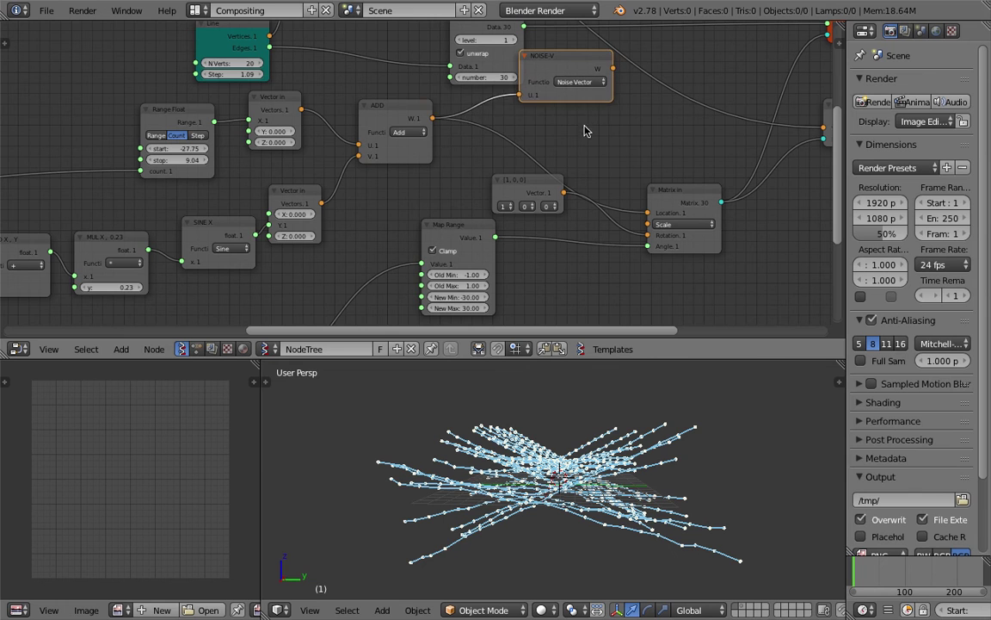
left_click(526, 187)
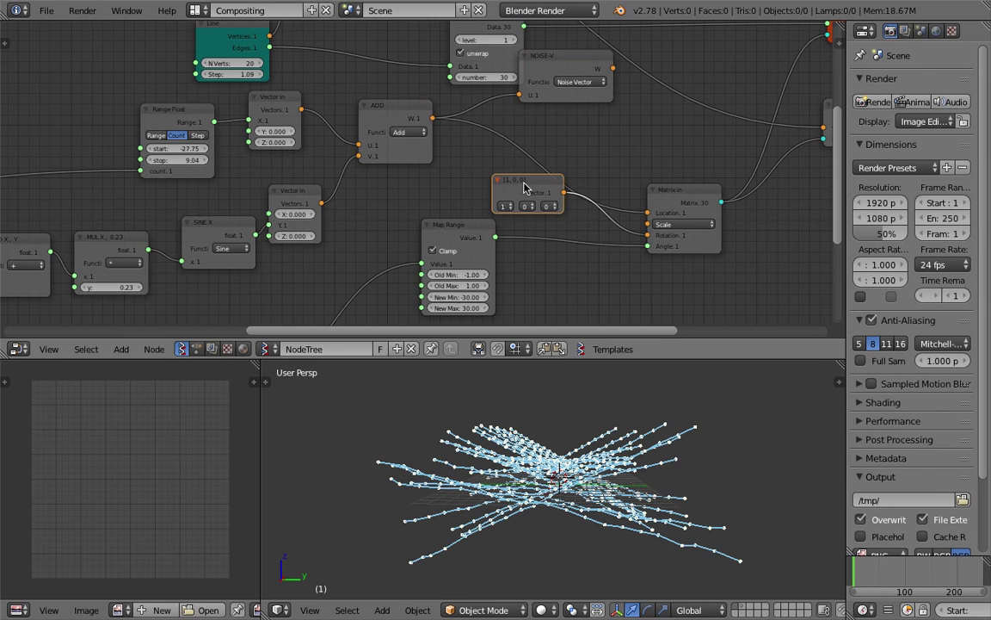
Duplicate the vector ADD node, feed it the noise and original ADD outputs, and connect its result to Matrix in's Location.
left_click(406, 110)
key("shift+d")
left_click(650, 99)
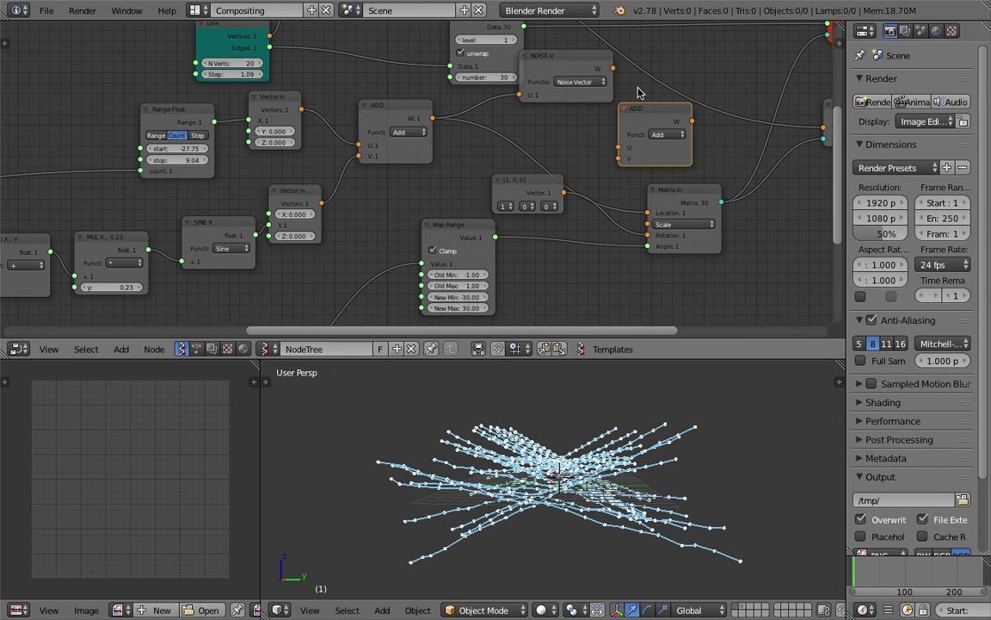
left_click_drag(613, 69, 433, 119)
left_click_drag(691, 120, 730, 160)
left_click_drag(674, 182, 647, 214)
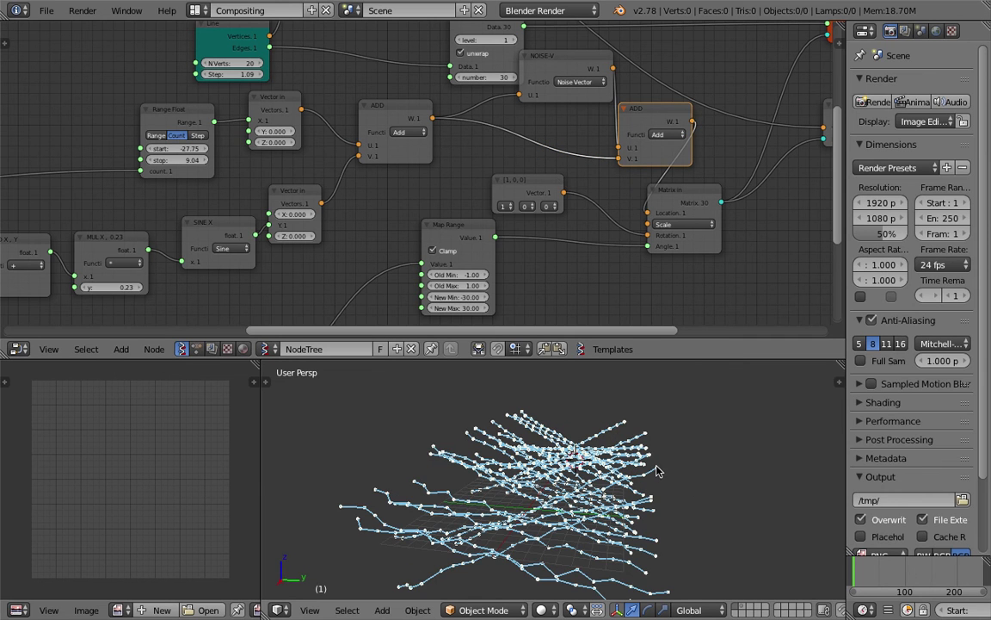
Play the animation, inspect the noise-displaced line copies from several angles, and stop playback.
key("alt+a")
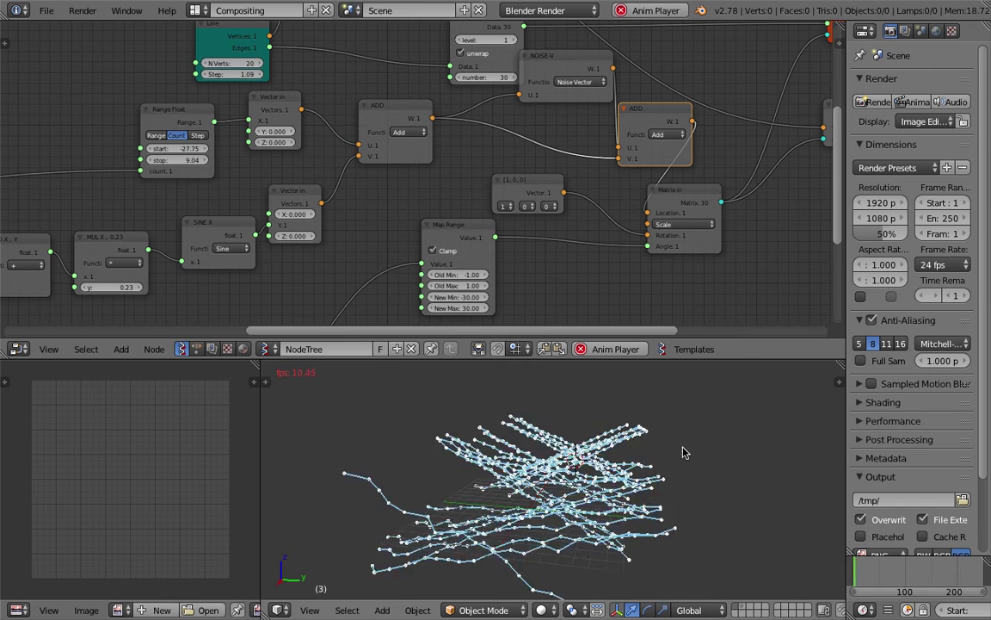
middle_click_drag(697, 454, 396, 459)
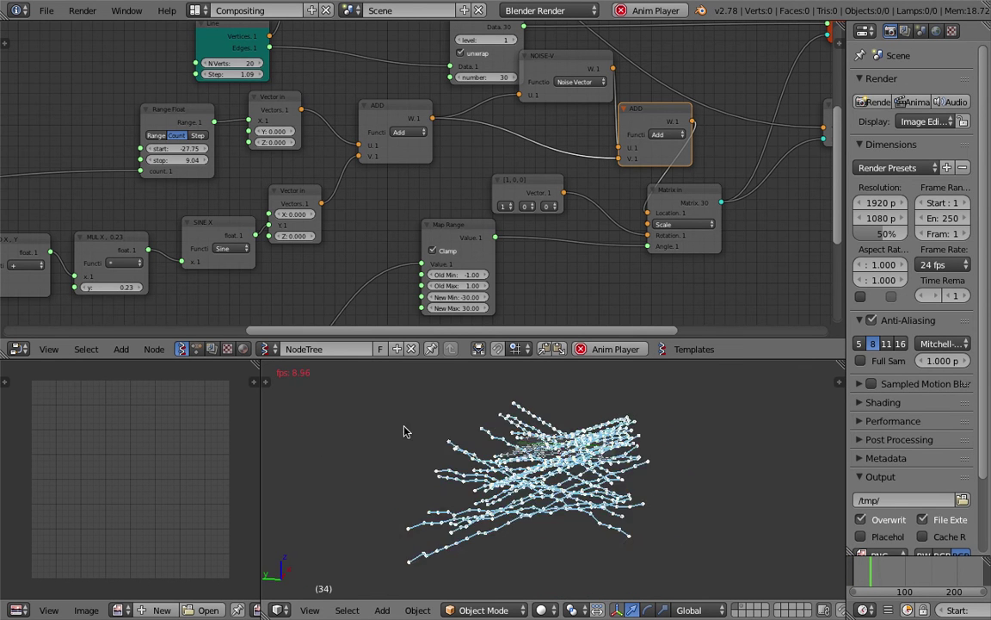
middle_click_drag(708, 472, 515, 448)
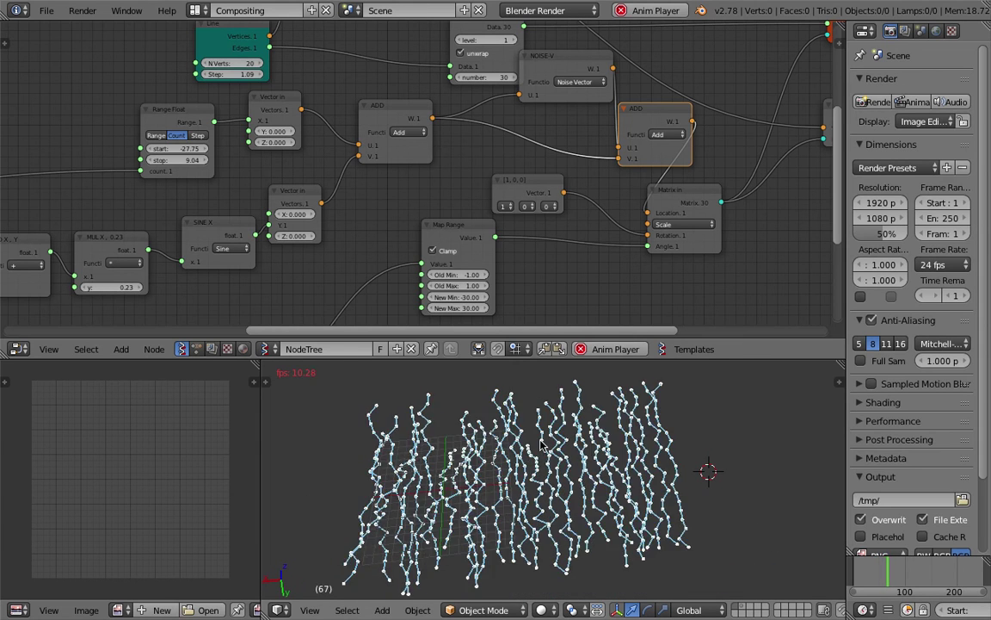
scroll(671, 469, "down", 2)
scroll(670, 467, "up", 3)
scroll(579, 495, "down", 3)
middle_click_drag(574, 494, 568, 516)
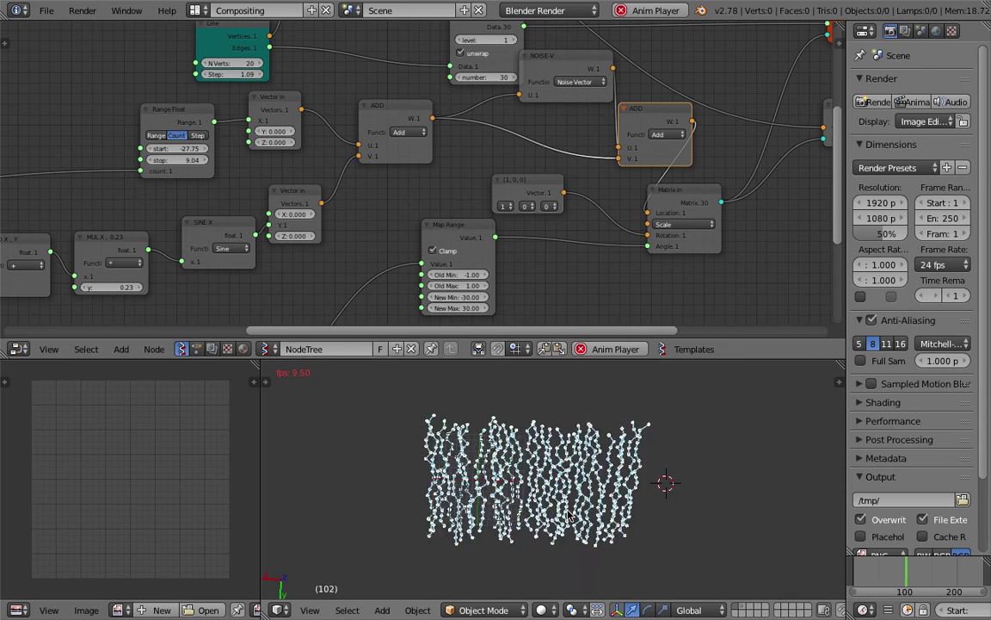
scroll(571, 506, "up", 5)
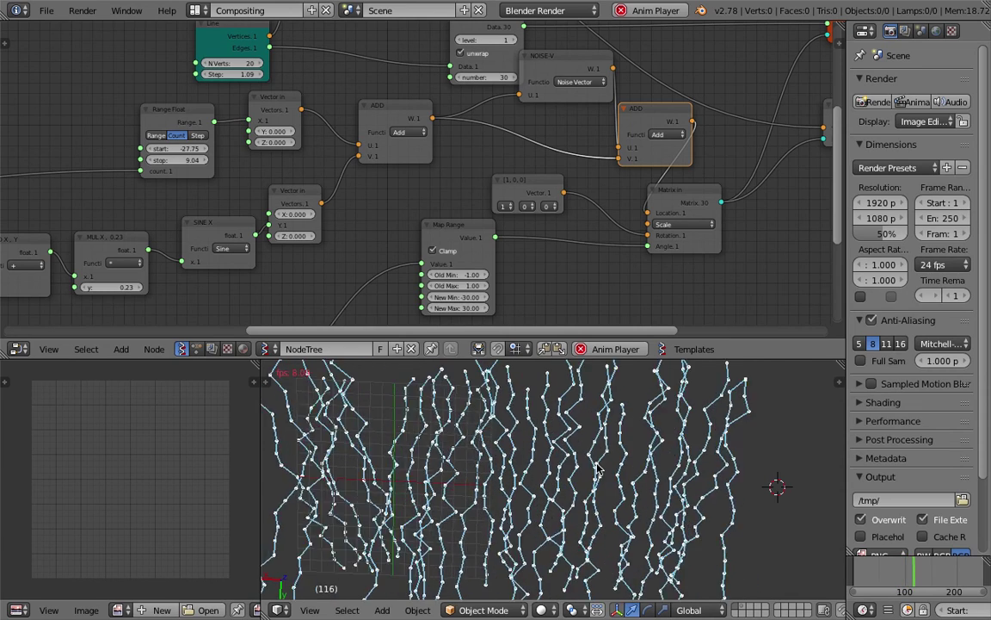
scroll(658, 433, "down", 2)
scroll(683, 419, "down", 2)
mouse_move(712, 434)
middle_mouse_down()
mouse_move(704, 429)
mouse_move(755, 420)
mouse_move(708, 431)
middle_mouse_up()
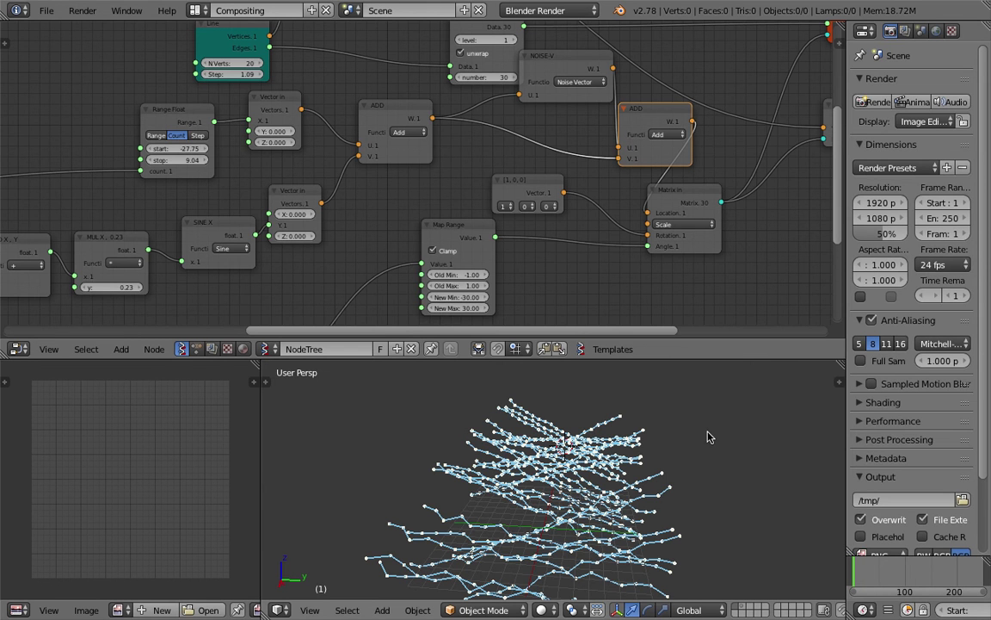
Rearrange the Frame info, ADD X, Y and Random Num Gen nodes at the start of the node tree.
middle_click_drag(183, 201, 642, 122)
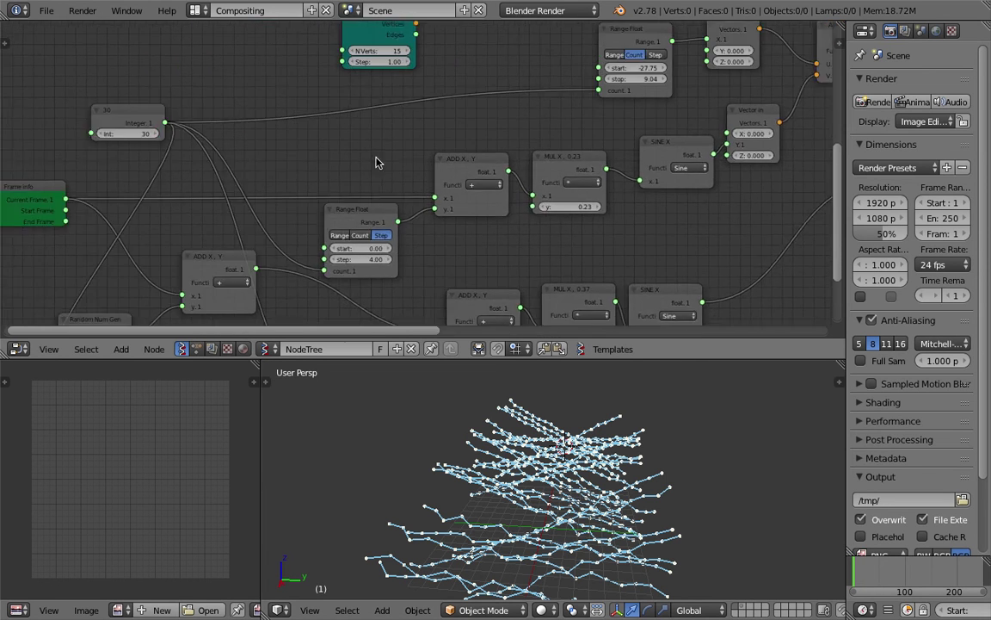
middle_click_drag(78, 220, 243, 174)
left_click_drag(195, 144, 129, 148)
middle_click_drag(130, 148, 286, 159)
scroll(285, 159, "up", 3)
left_click_drag(283, 161, 239, 157)
middle_click_drag(295, 199, 290, 167)
middle_click_drag(394, 230, 379, 214)
left_click_drag(214, 105, 210, 125)
middle_click_drag(448, 210, 370, 170)
left_click_drag(502, 166, 499, 169)
left_click_drag(360, 224, 339, 208)
middle_click_drag(469, 199, 398, 193)
middle_click_drag(580, 564, 551, 487)
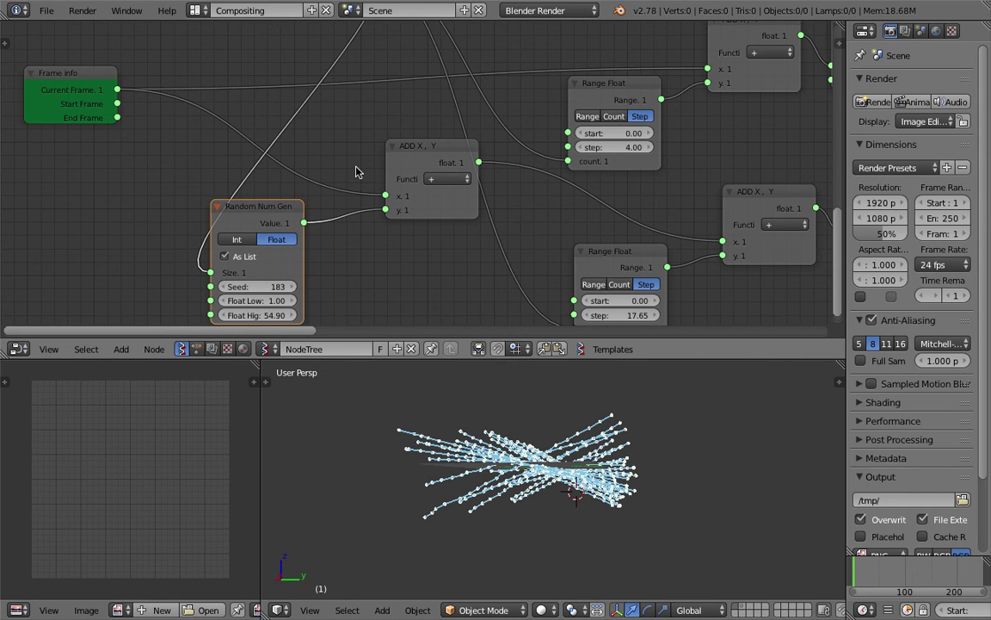
Review the layout of the complete node tree from the Frame info node to the viewers.
middle_click_drag(469, 140, 351, 195)
scroll(351, 194, "down", 7)
middle_click_drag(619, 188, 288, 208)
middle_click_drag(449, 205, 311, 269)
scroll(542, 179, "down", 5)
scroll(542, 178, "down", 3)
scroll(630, 159, "up", 1)
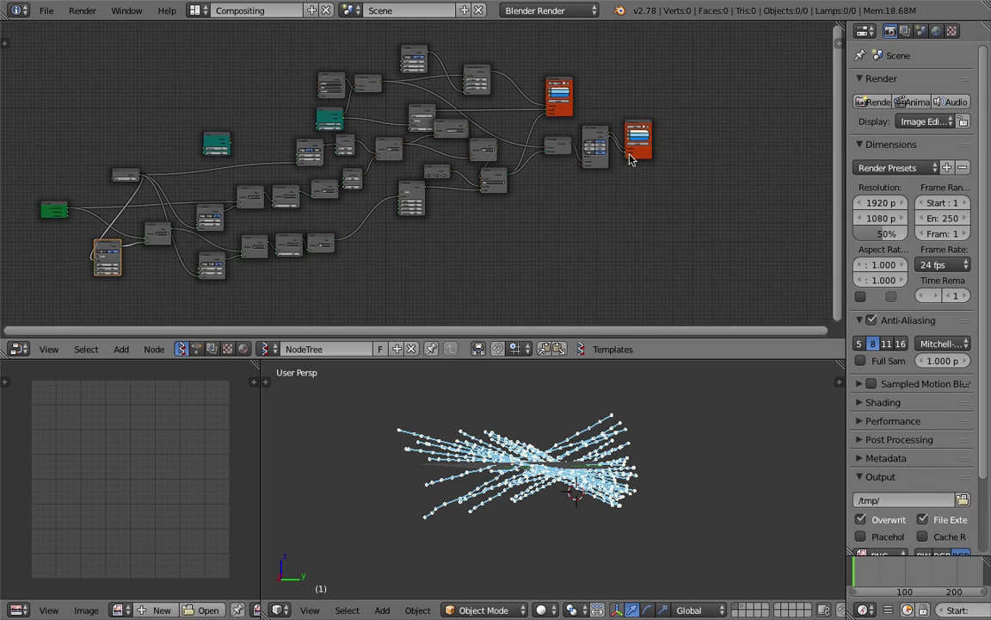
Examine the zigzag line copies and their nodes, from Line and Randomize input vectors through to the two Viewer Draw nodes.
middle_click_drag(608, 213, 676, 190)
middle_click_drag(586, 487, 610, 446)
scroll(495, 190, "up", 6)
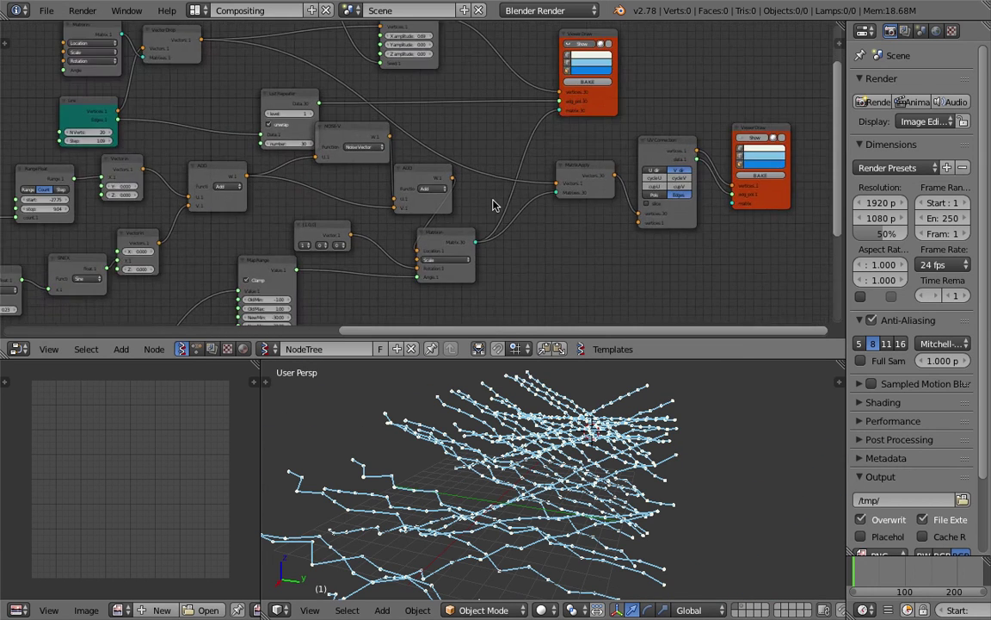
scroll(679, 213, "up", 4)
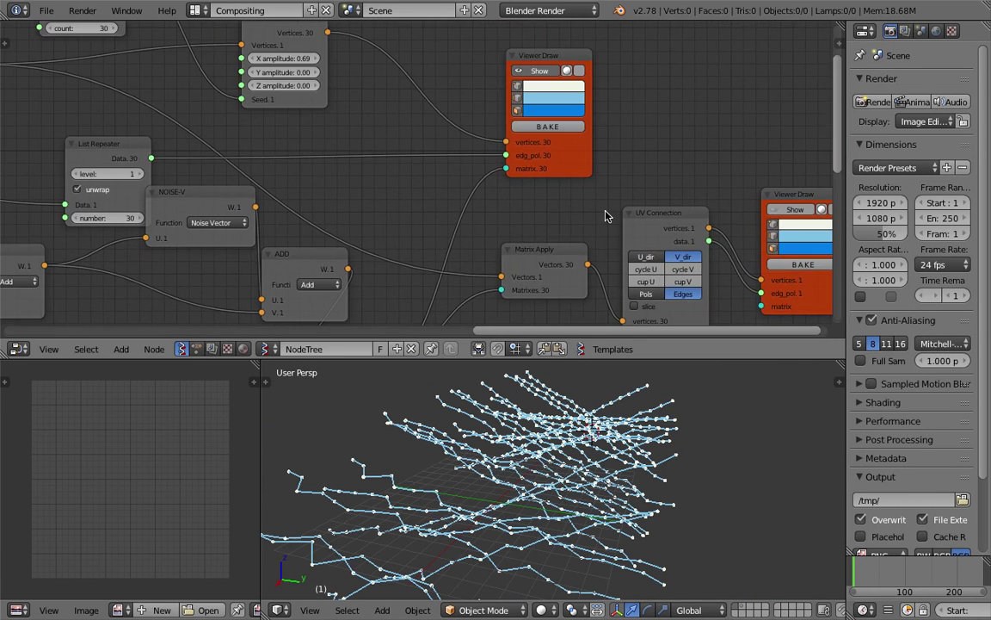
scroll(557, 168, "up", 4)
middle_click_drag(537, 163, 573, 162)
scroll(255, 85, "down", 2)
middle_click_drag(254, 86, 572, 141)
scroll(332, 133, "down", 2)
middle_click_drag(331, 134, 371, 166)
mouse_move(497, 449)
middle_mouse_down()
mouse_move(542, 463)
mouse_move(460, 408)
mouse_move(542, 447)
mouse_move(623, 527)
mouse_move(598, 464)
mouse_move(478, 448)
middle_mouse_up()
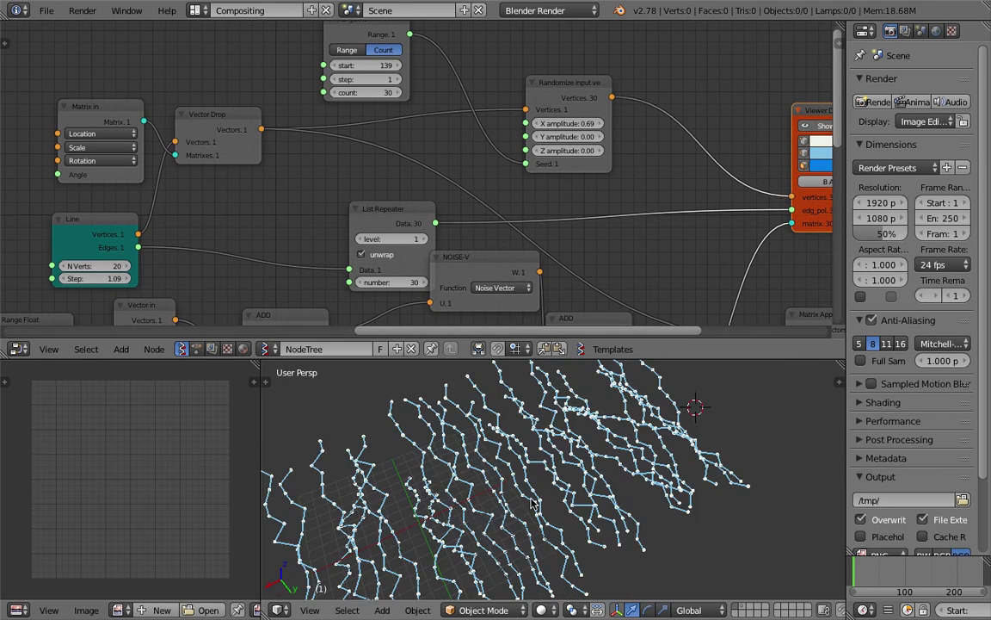
middle_click_drag(399, 116, 354, 81)
Hide the line copies' Viewer Draw output and show the Viewer Draw fed by UV Connection instead.
mouse_move(758, 260)
middle_mouse_down()
mouse_move(365, 107)
mouse_move(272, 229)
middle_mouse_up()
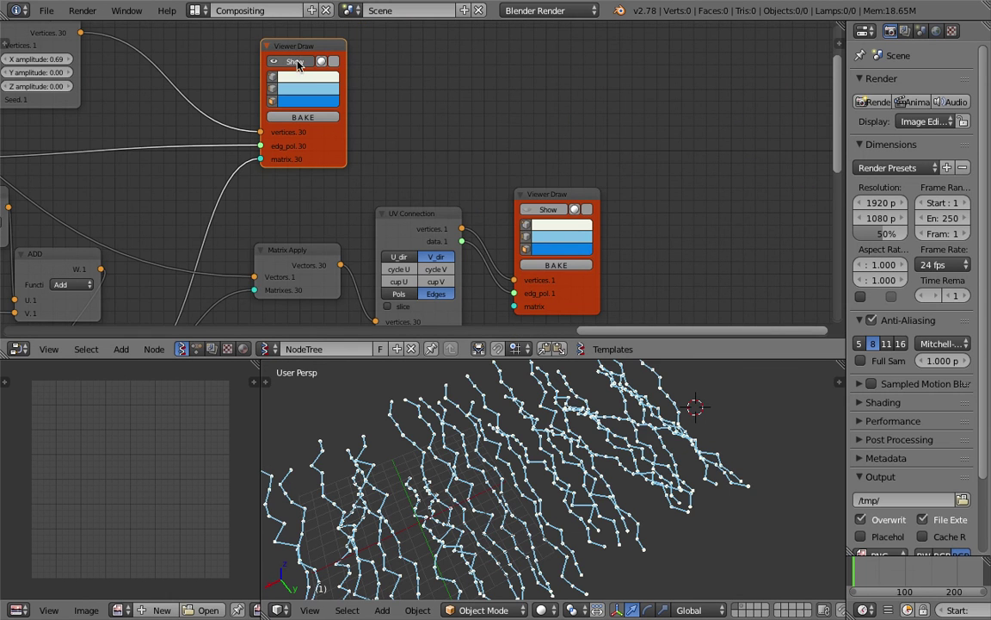
left_click(297, 62)
left_click(527, 207)
middle_click_drag(539, 166, 547, 96)
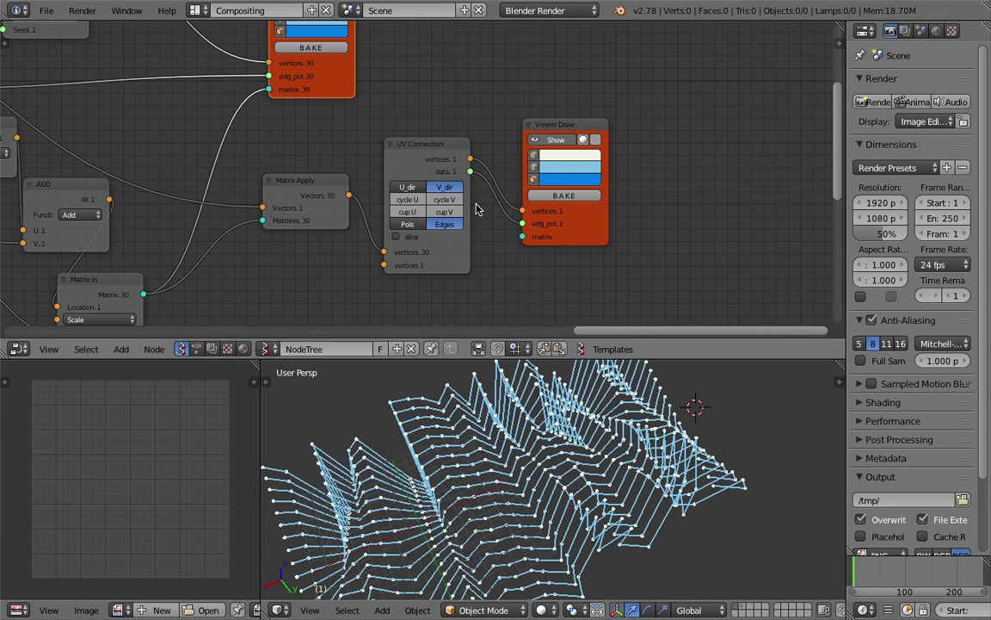
Set the UV Connection node to U_dir and Pols, and check the resulting surface in the 3D view.
left_click(408, 187)
left_click(412, 225)
middle_click_drag(618, 475, 523, 497)
Shift the line Viewer Draw, UV Connection and Matrix Apply nodes slightly upward to tidy the end of the node tree.
middle_click_drag(384, 170, 561, 193)
scroll(561, 194, "down", 3)
left_click_drag(533, 126, 538, 107)
left_click_drag(604, 172, 616, 126)
middle_click_drag(546, 173, 600, 207)
left_click_drag(563, 235, 574, 211)
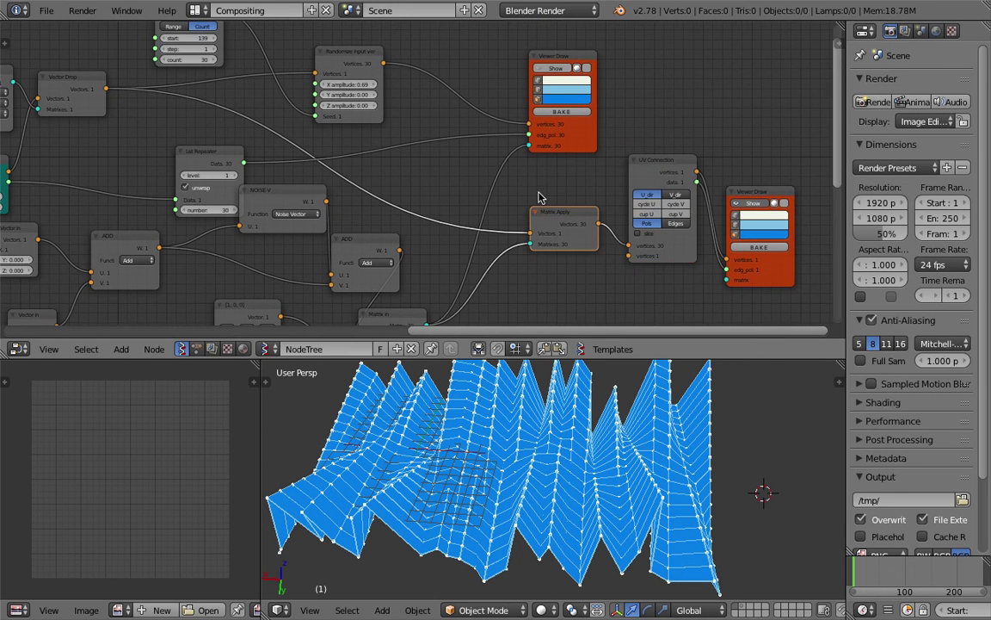
Connect the Vertices output of the Randomize input vectors node to Matrix Apply's Vectors input and inspect the surface.
middle_click_drag(382, 60, 423, 70)
left_click_drag(425, 75, 592, 221)
middle_click_drag(591, 503, 702, 437)
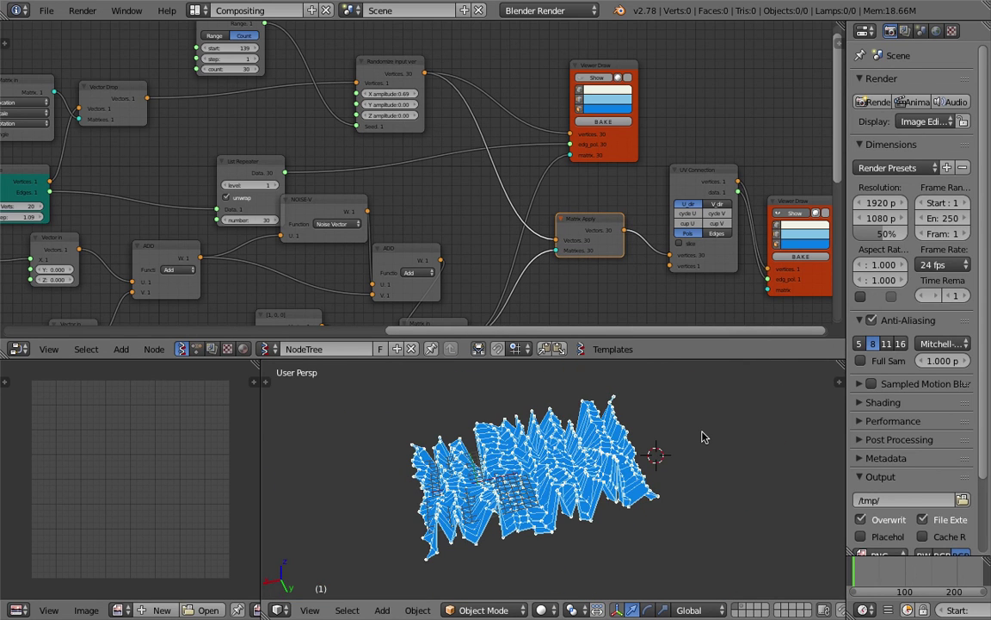